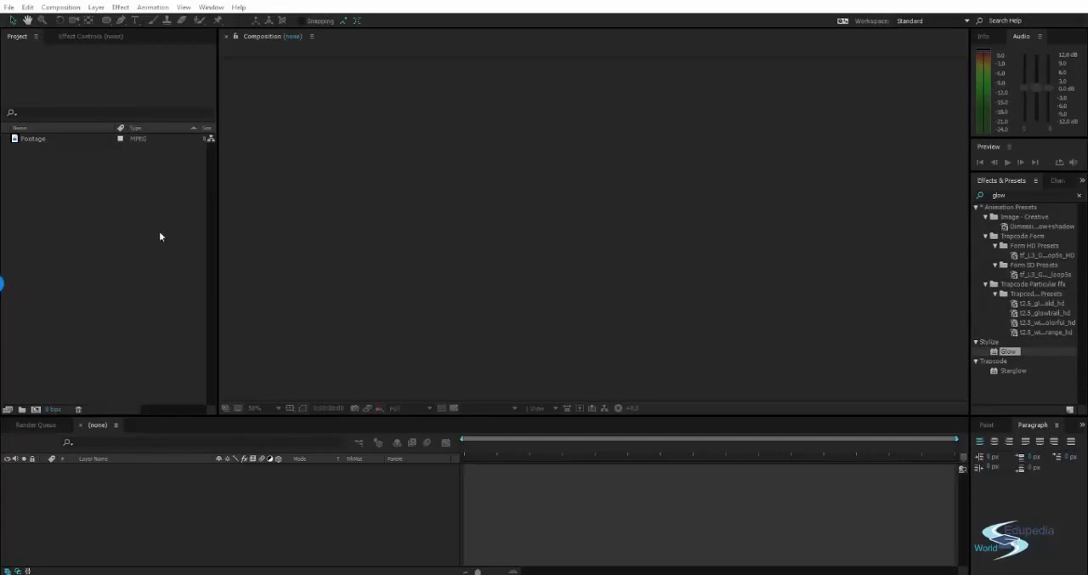
Trim the Footage clip to the range 0;00;04;05 to 0;00;06;11 and create a composition from it.
click(57, 139)
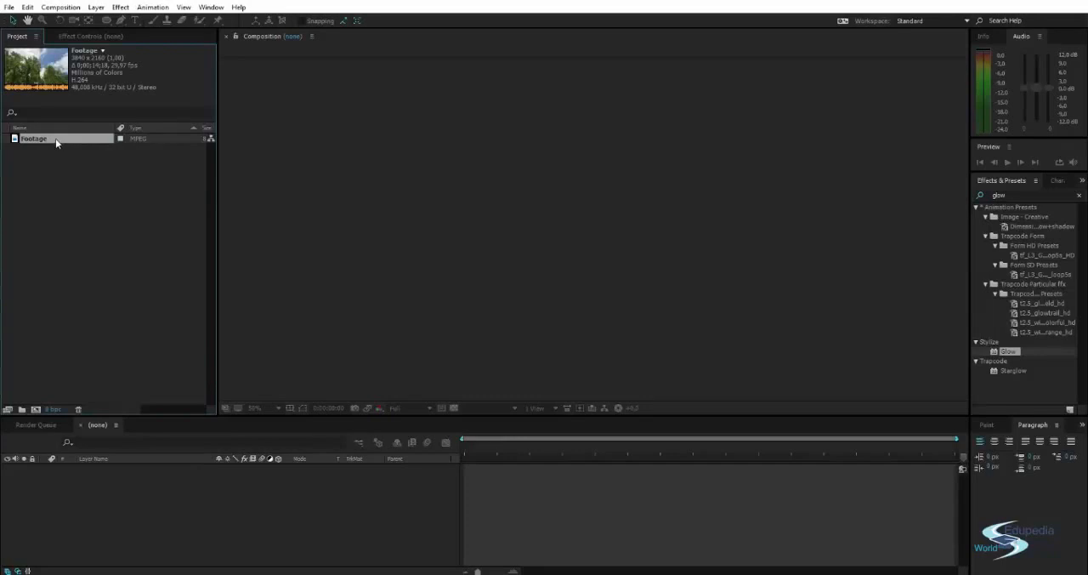
double_click(55, 139)
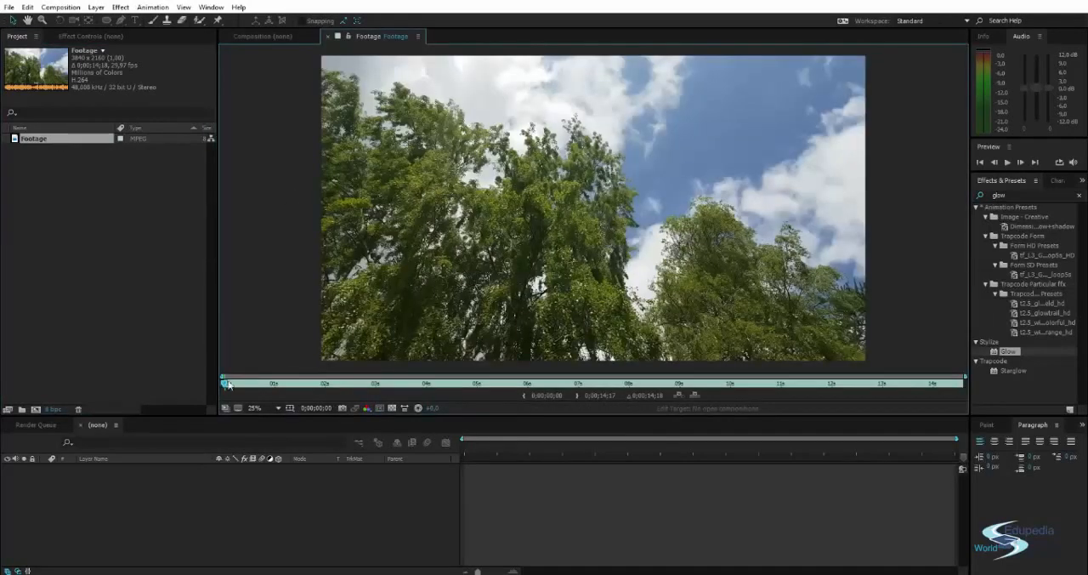
mouse_move(266, 388)
mouse_down()
mouse_move(547, 388)
mouse_move(444, 387)
mouse_move(546, 387)
mouse_move(483, 387)
mouse_up()
click(523, 395)
click(578, 395)
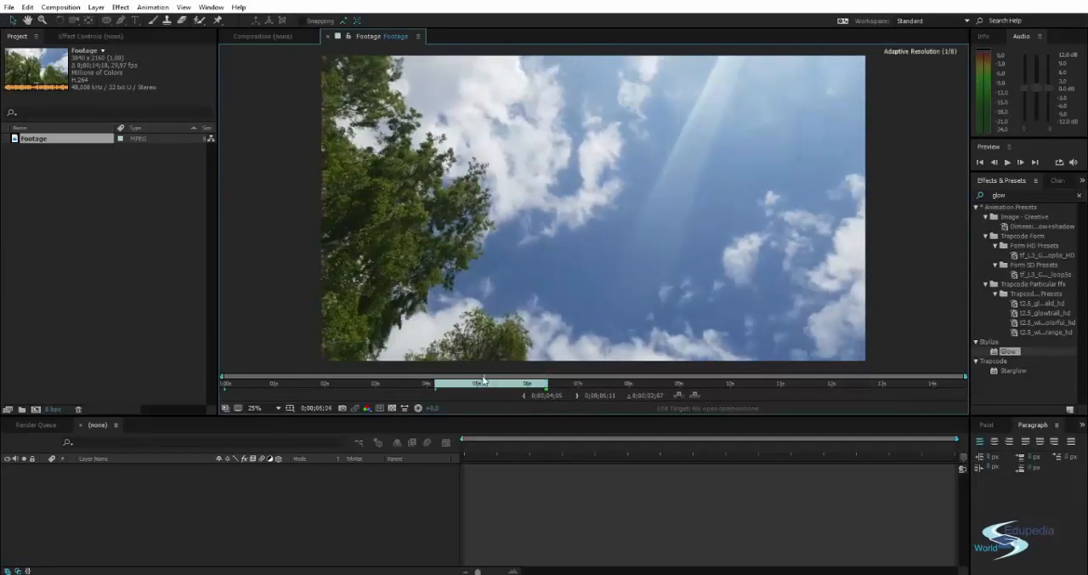
drag(69, 144, 69, 478)
click(285, 528)
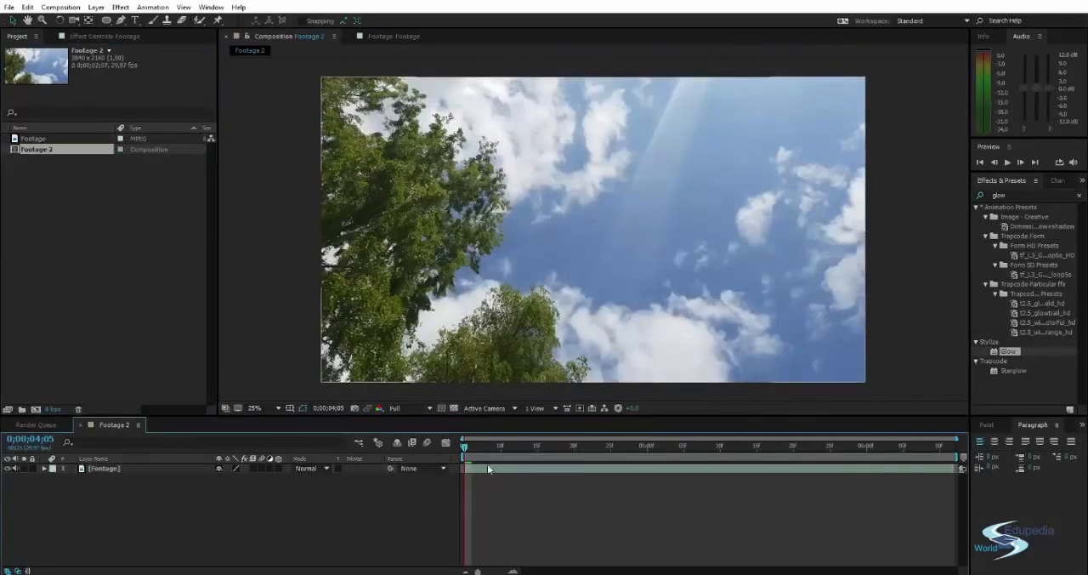
Play back the new composition and examine the clouds and sky around 0;00;05;07 for details to track.
drag(466, 451, 626, 453)
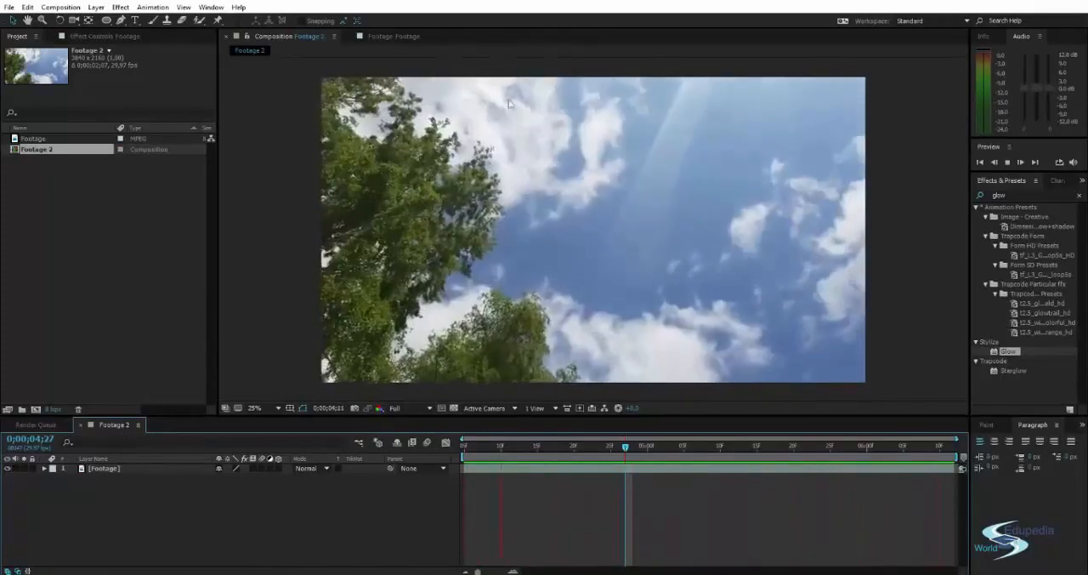
click(625, 451)
key(space)
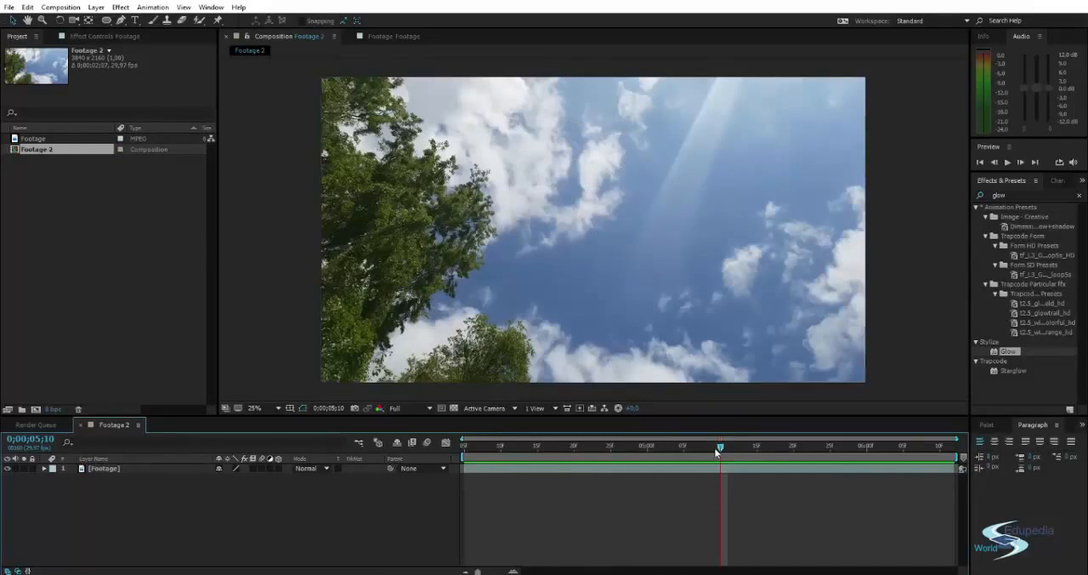
drag(717, 452, 697, 451)
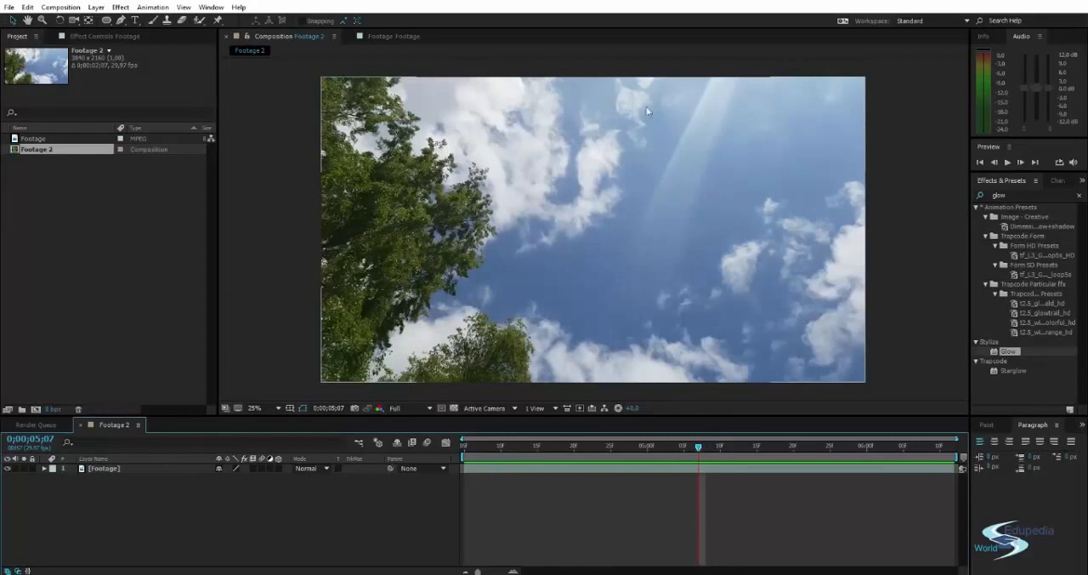
scroll(595, 128, up, 3)
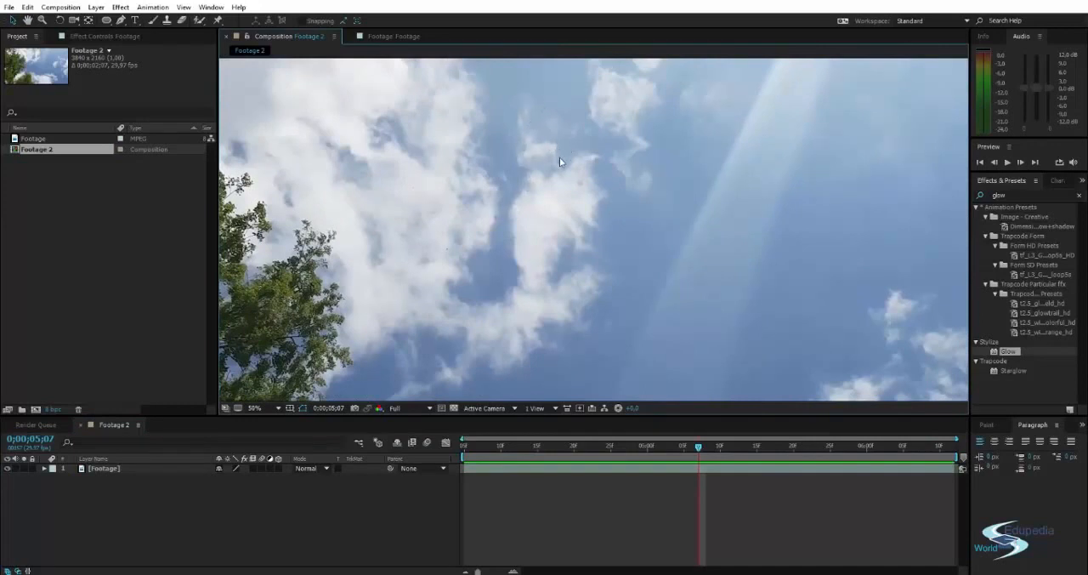
scroll(602, 203, down, 2)
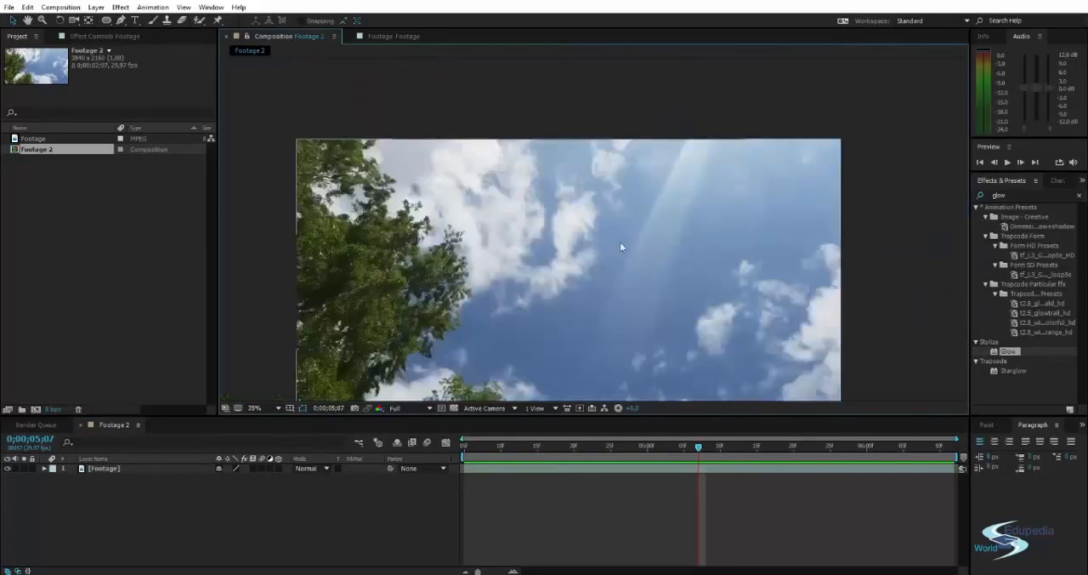
drag(620, 242, 566, 157)
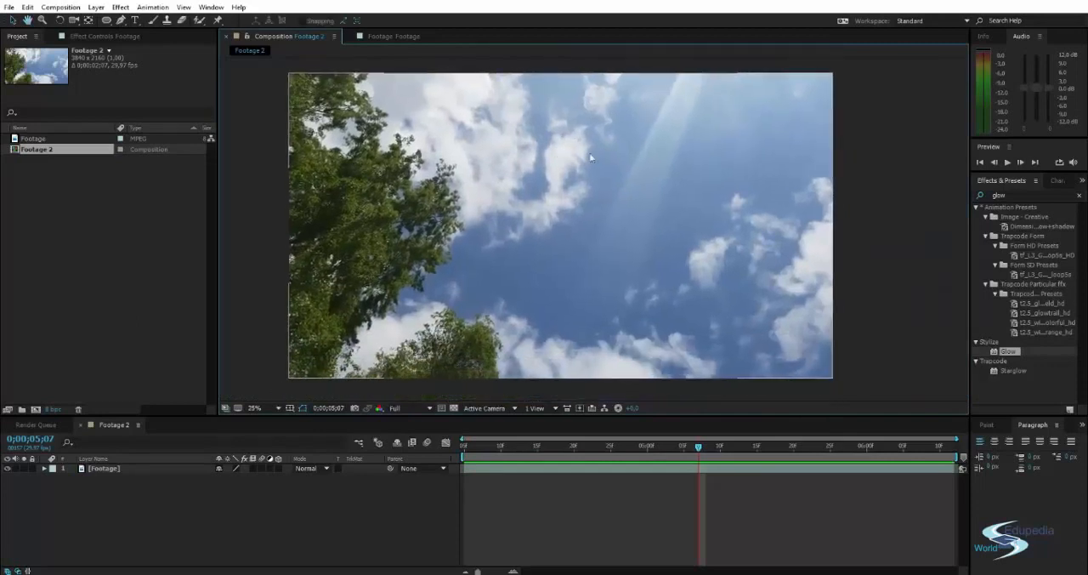
drag(605, 124, 619, 126)
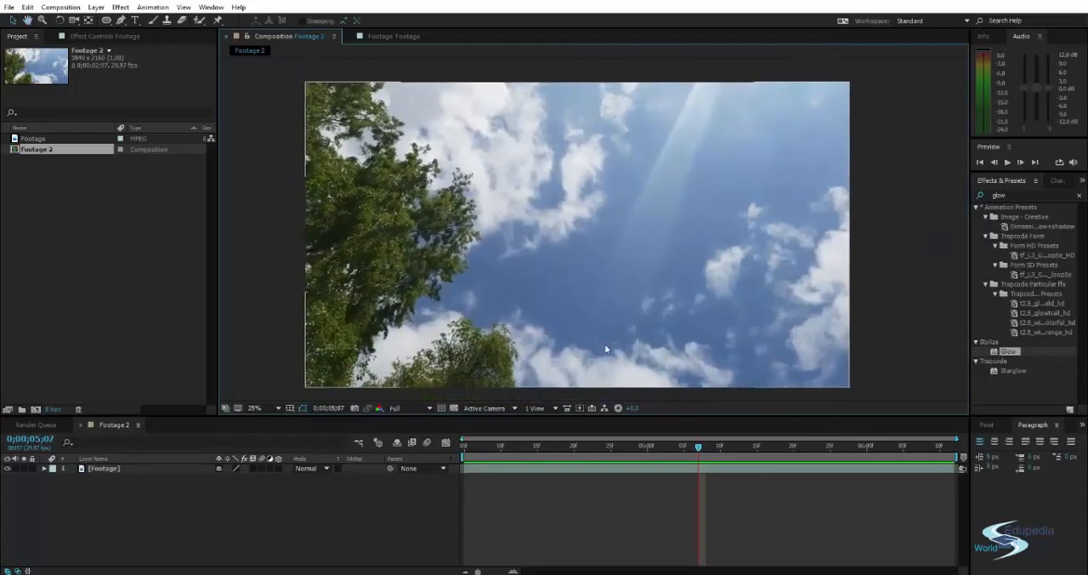
Return to the composition's first frame at 0;00;04;05 and start Track Motion on the Footage layer.
drag(707, 448, 463, 446)
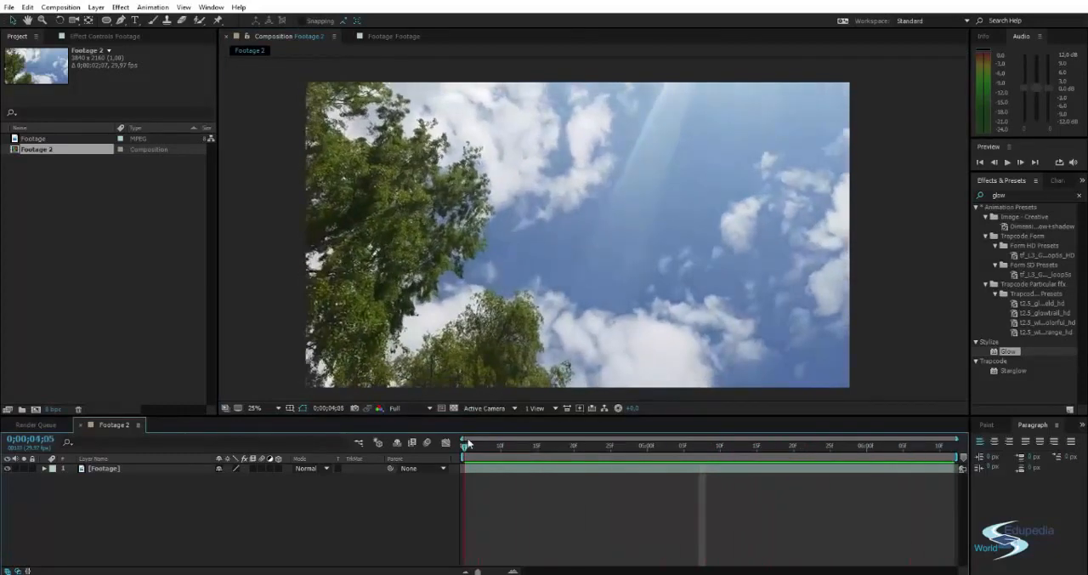
click(161, 468)
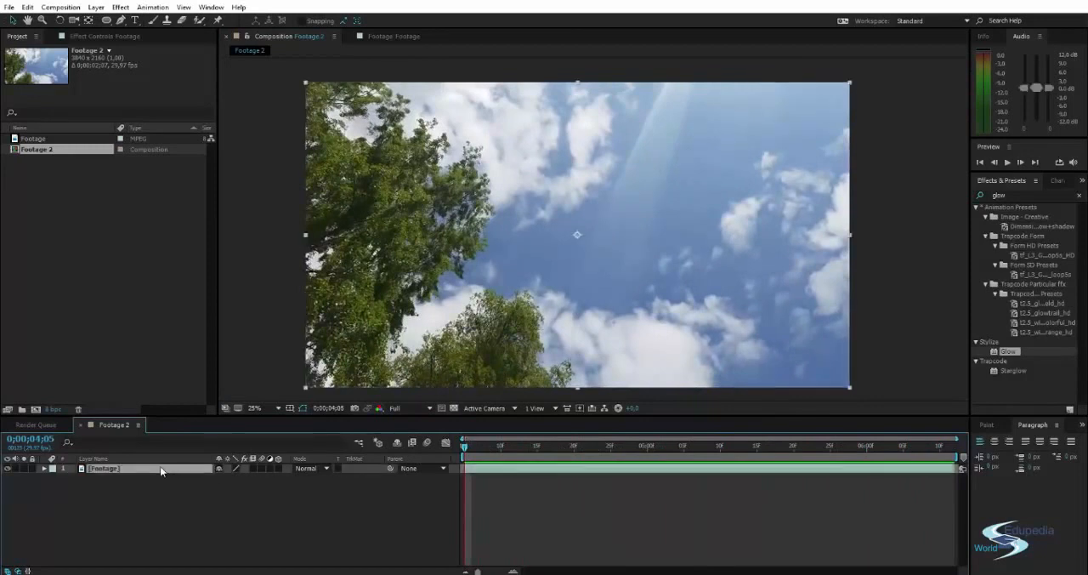
click(920, 225)
drag(918, 224, 916, 216)
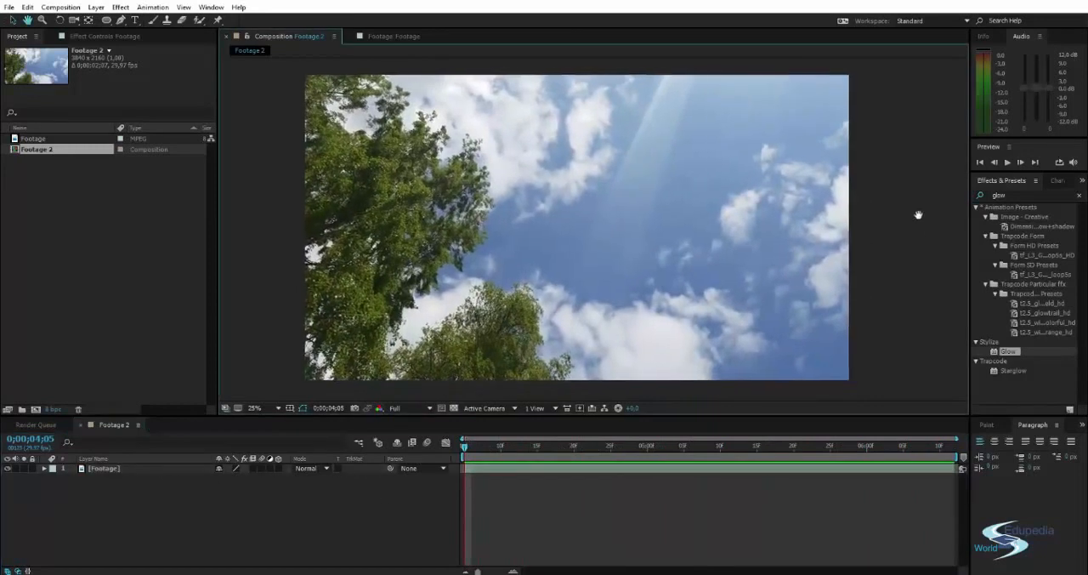
click(506, 209)
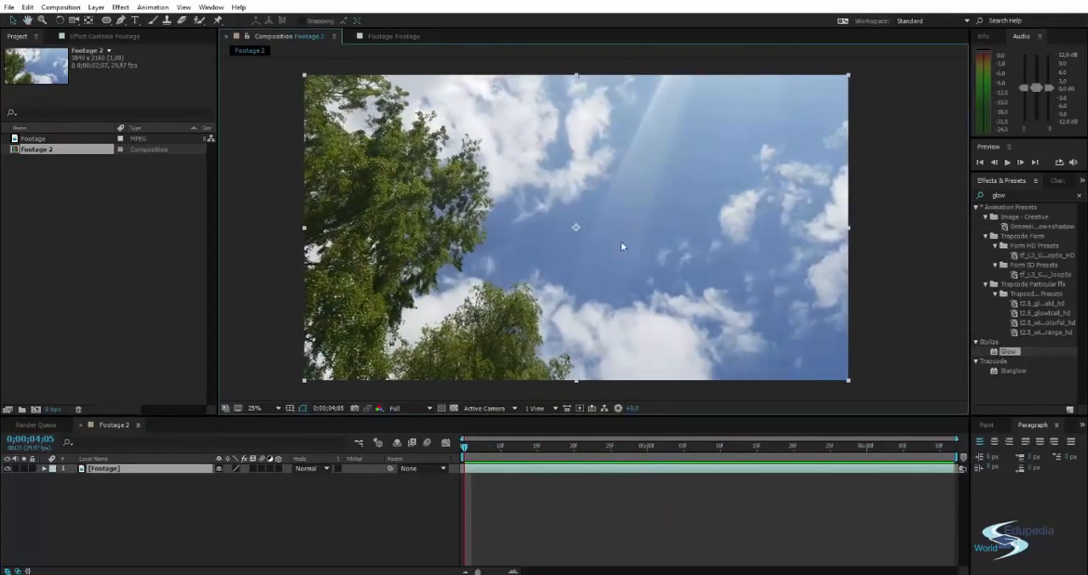
right_click(110, 469)
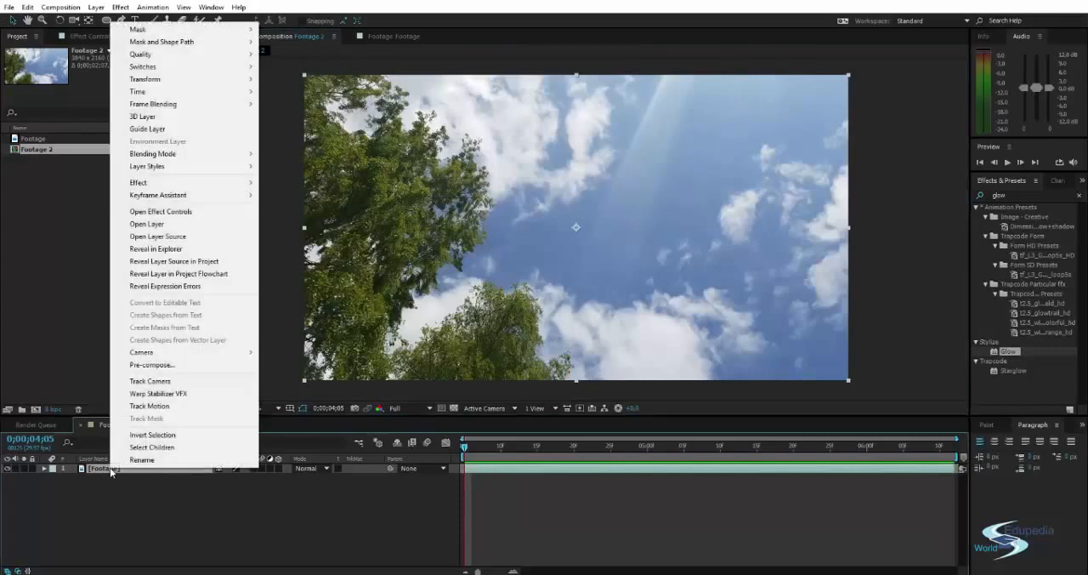
click(149, 406)
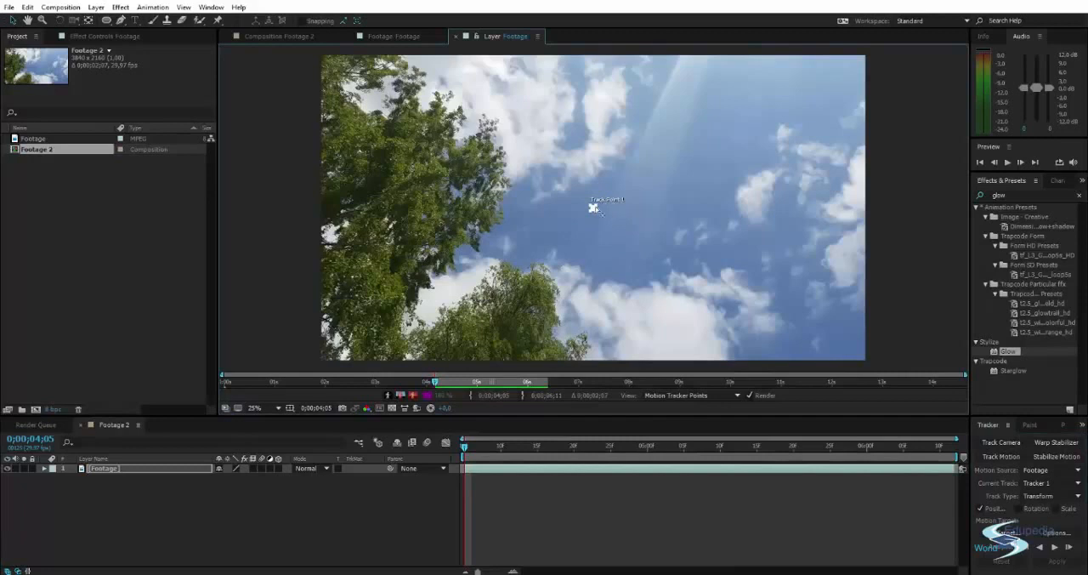
Place Track Point 1 on the faint cloud edge beside the tree and enlarge its feature and search regions.
scroll(602, 208, up, 5)
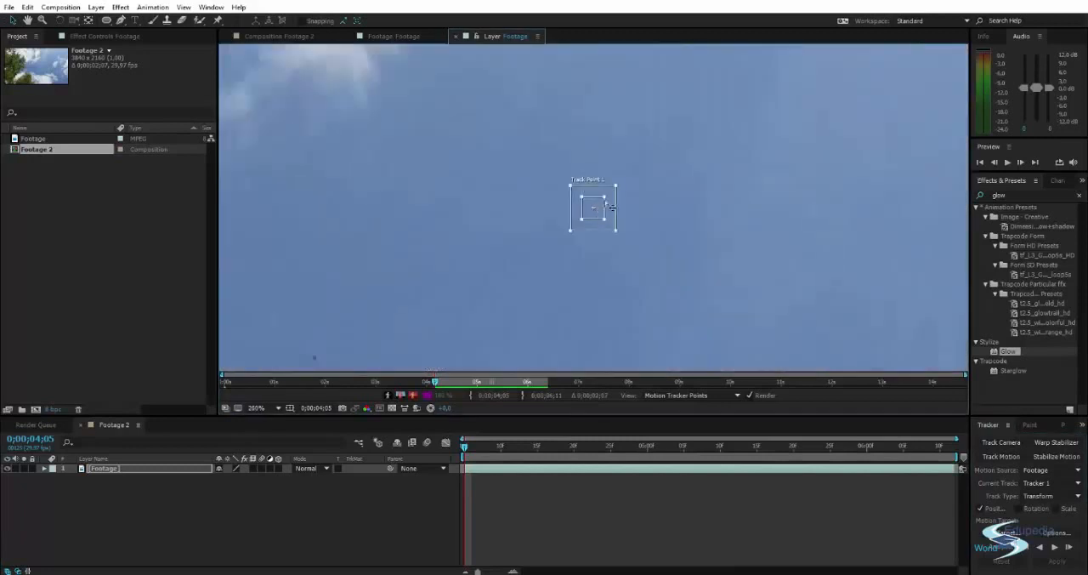
drag(642, 173, 636, 141)
scroll(634, 137, down, 2)
scroll(634, 138, down, 6)
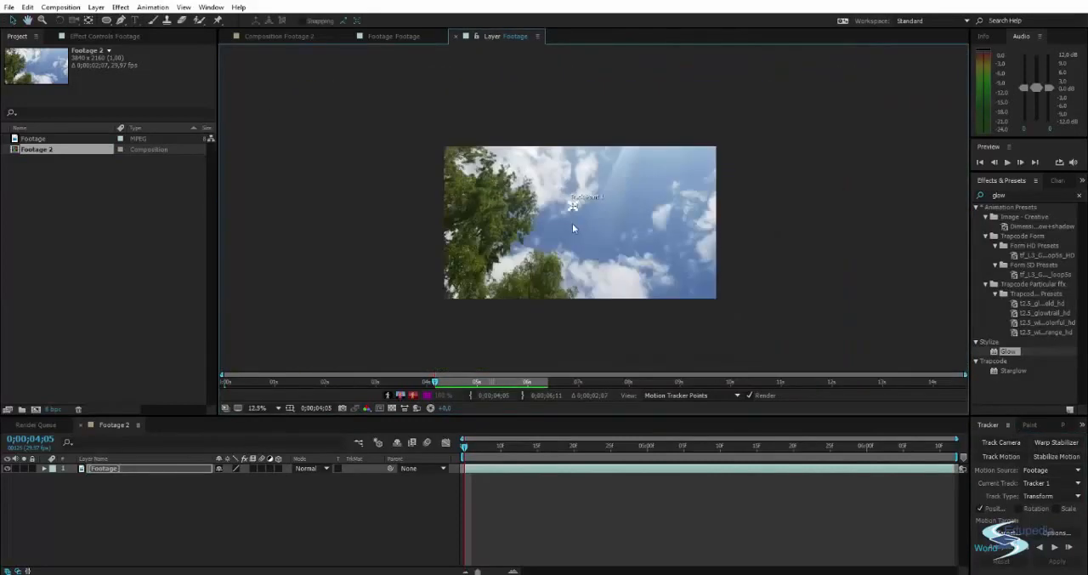
scroll(571, 222, up, 4)
drag(545, 269, 564, 245)
drag(617, 184, 561, 206)
scroll(617, 245, down, 1)
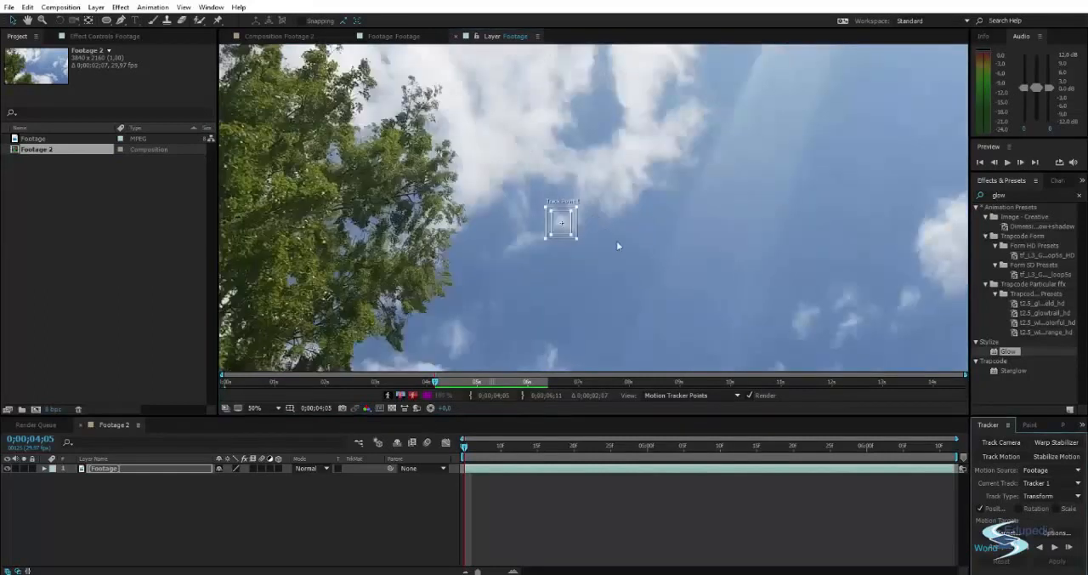
drag(617, 245, 583, 223)
Enable Rotation and Scale tracking, and place Track Point 2 with enlarged regions on the small wisp above the lower clouds.
click(1039, 509)
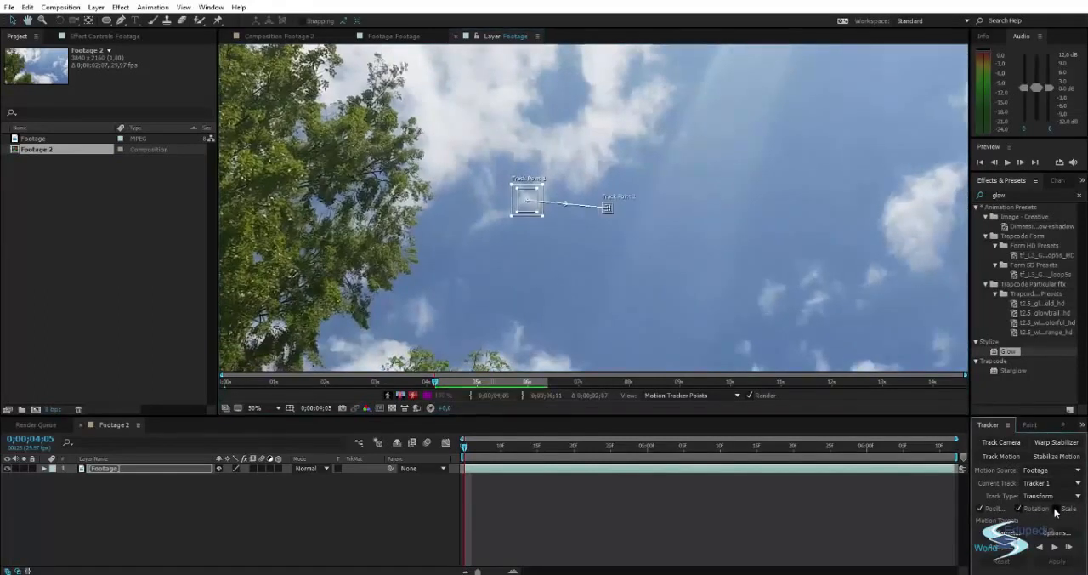
scroll(601, 212, up, 6)
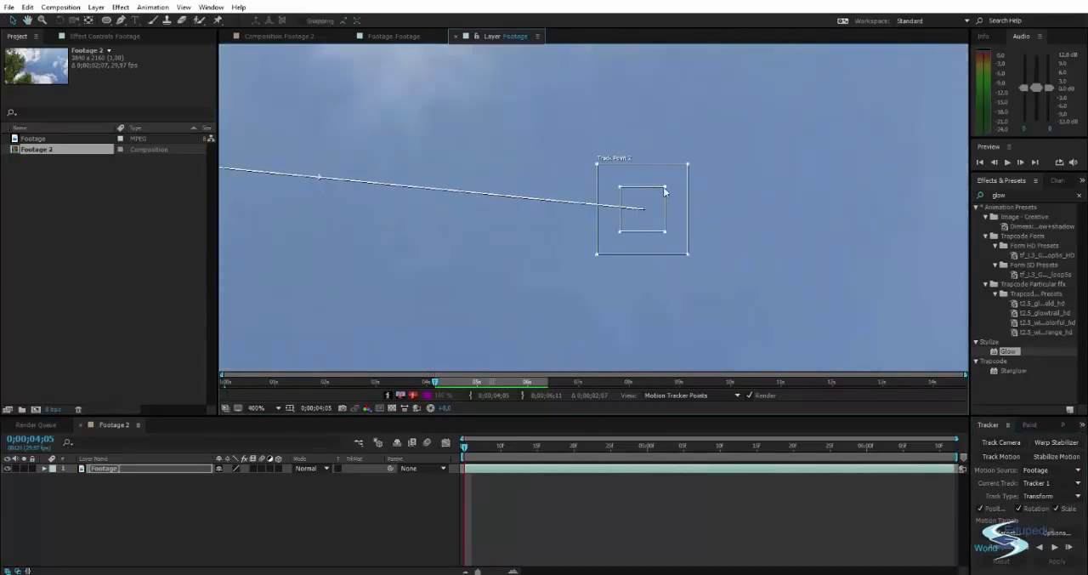
drag(665, 192, 694, 165)
scroll(663, 232, down, 6)
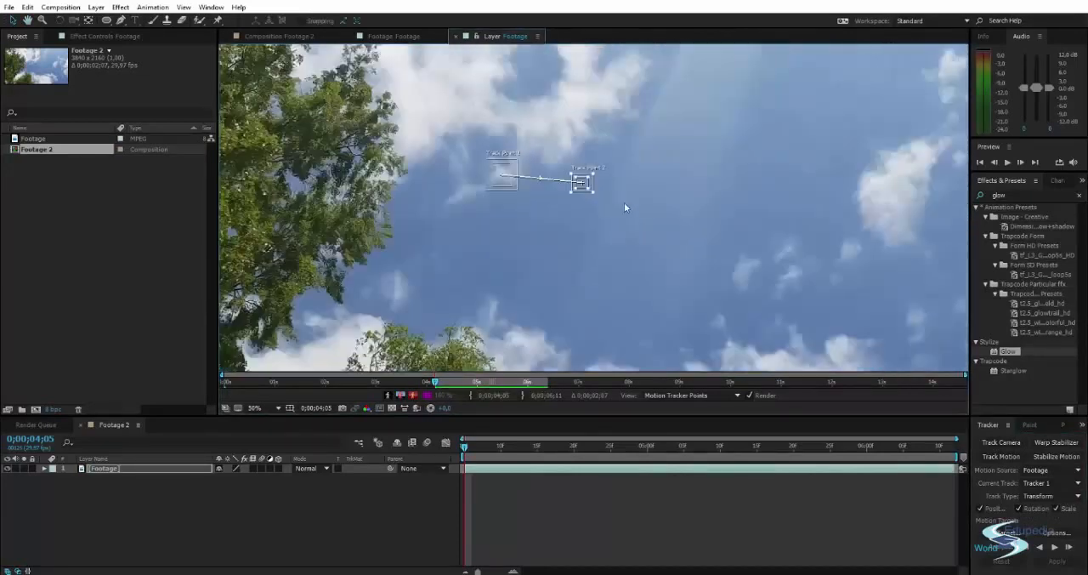
drag(597, 198, 603, 290)
scroll(597, 304, up, 2)
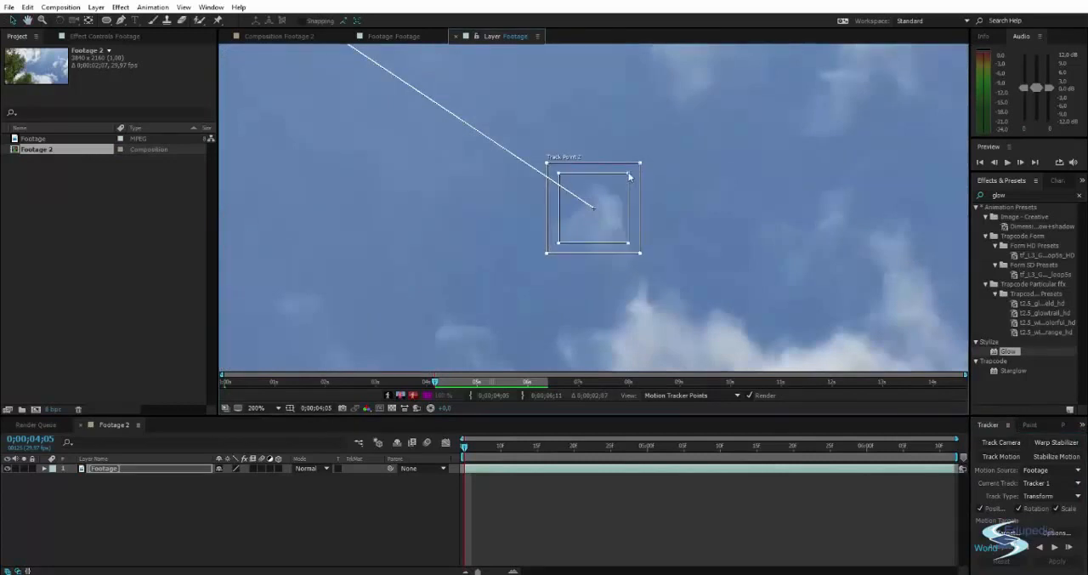
drag(626, 176, 620, 189)
scroll(522, 190, down, 1)
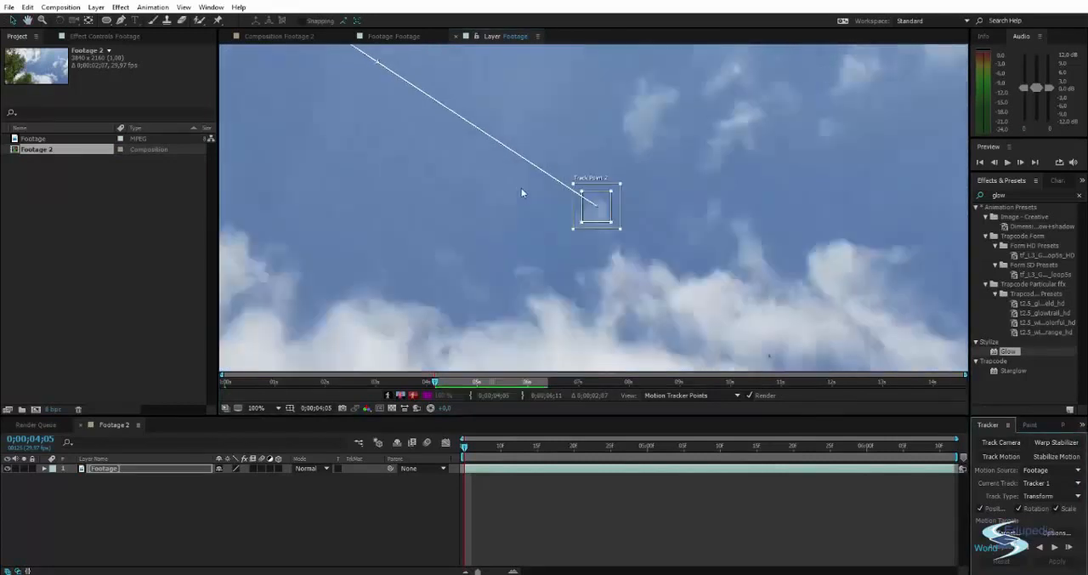
Examine the placement of both track points over the cloud details.
drag(482, 195, 537, 279)
scroll(440, 194, down, 1)
drag(440, 194, 487, 273)
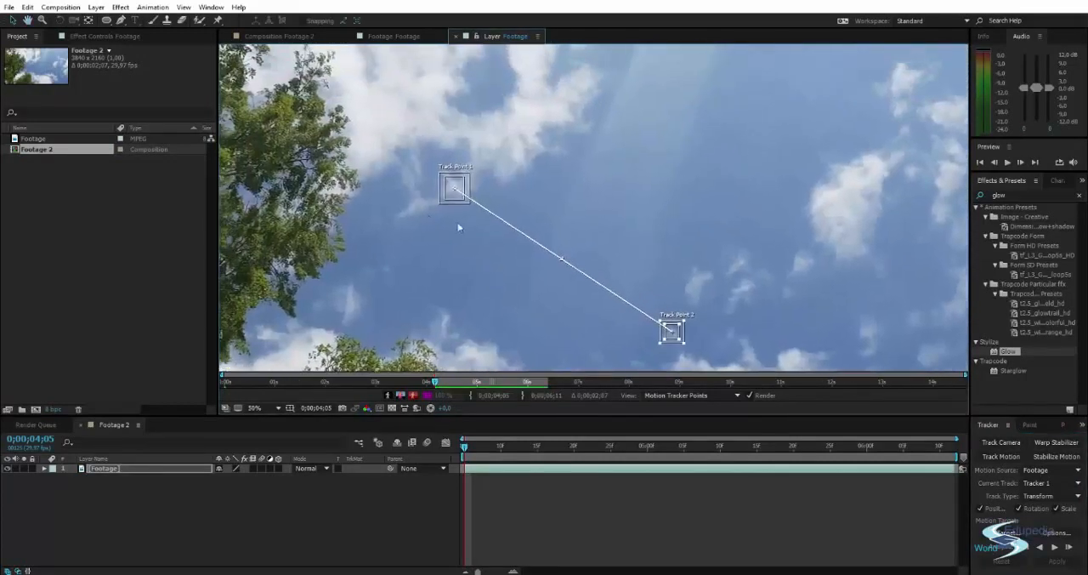
drag(473, 234, 552, 244)
scroll(467, 219, down, 1)
scroll(587, 243, up, 1)
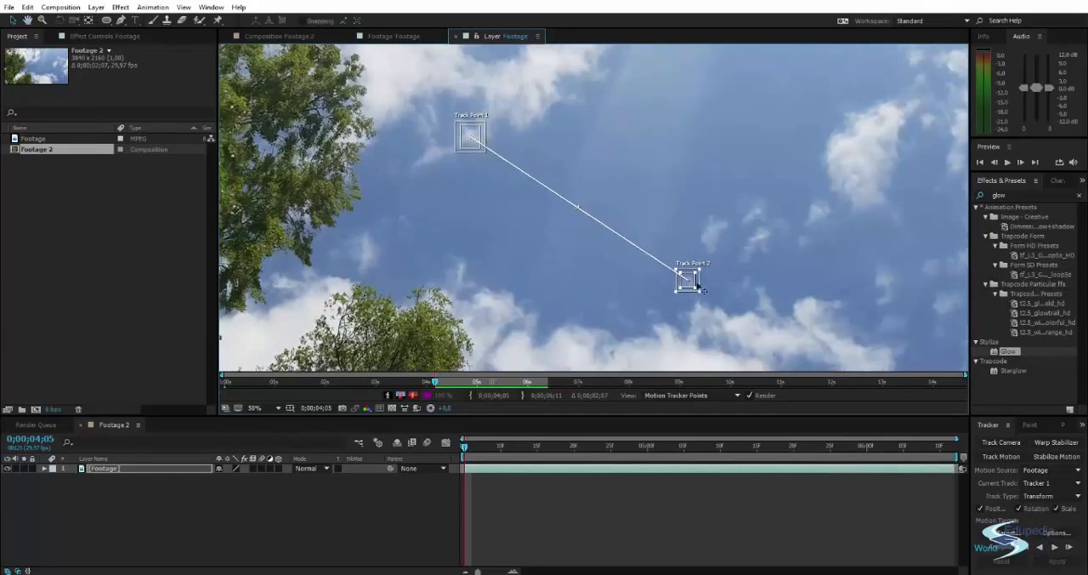
scroll(479, 172, down, 1)
drag(470, 176, 514, 250)
scroll(437, 157, up, 1)
scroll(533, 246, down, 1)
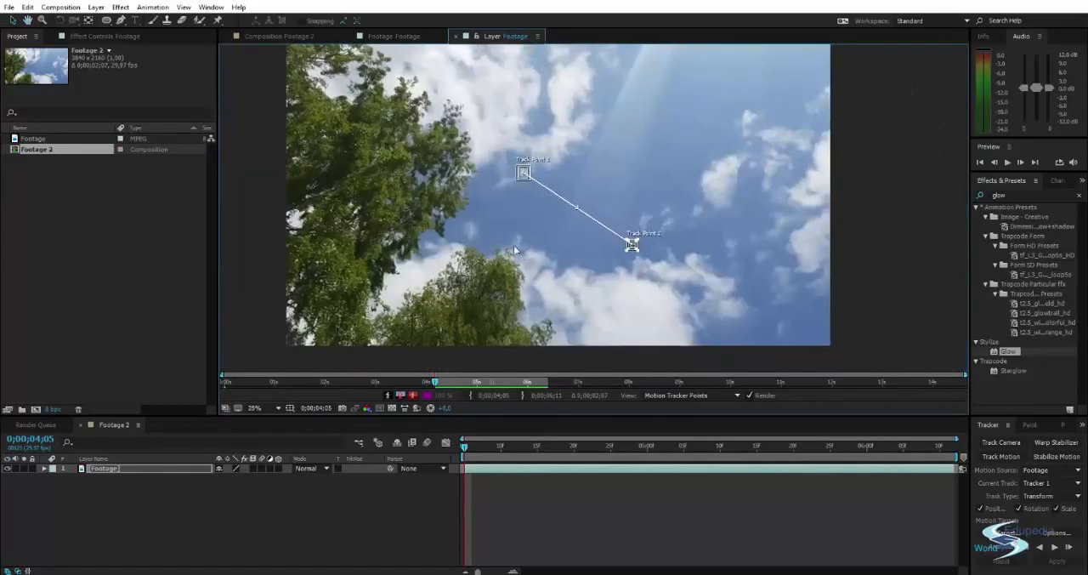
Analyze both track points forward to the end of the clip and play back the resulting track.
click(1054, 548)
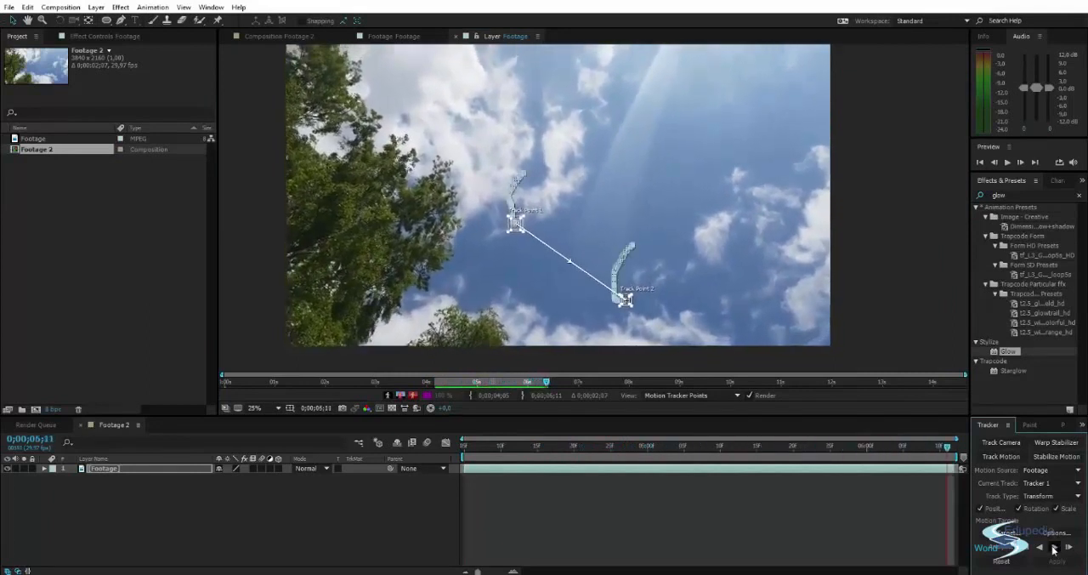
drag(947, 447, 355, 397)
key(space)
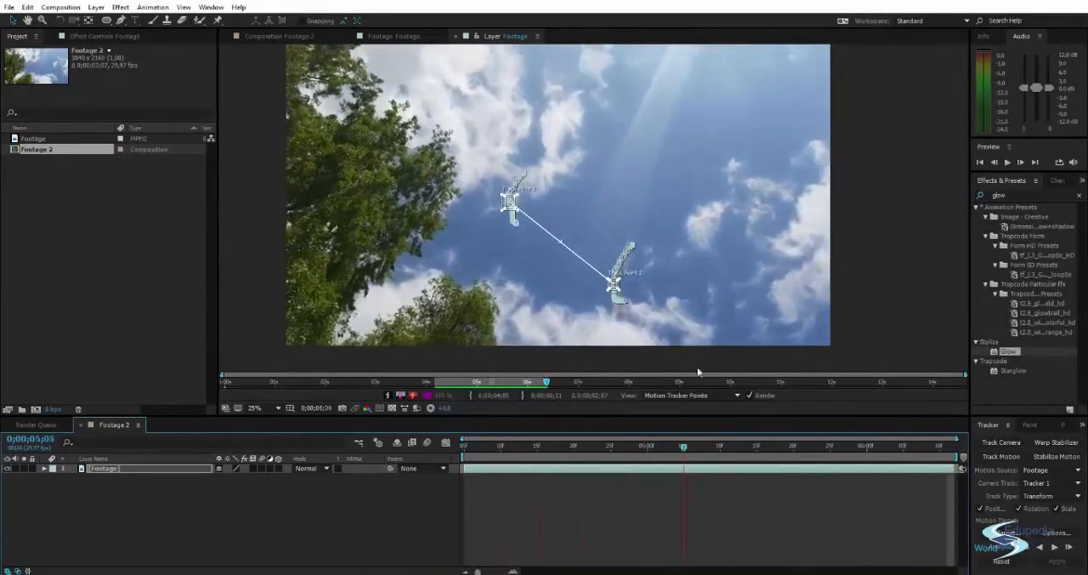
key(space)
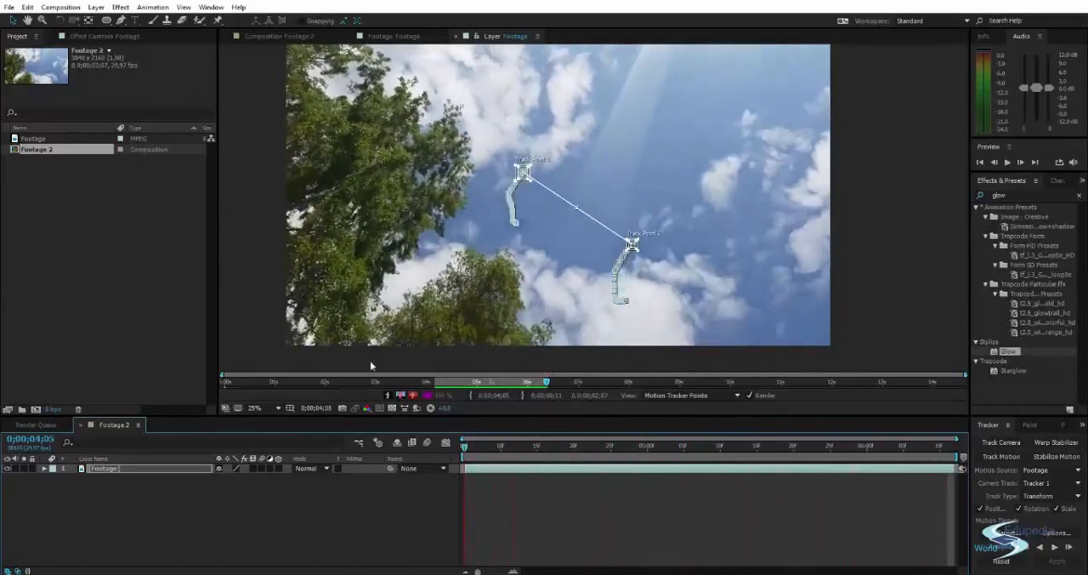
key(space)
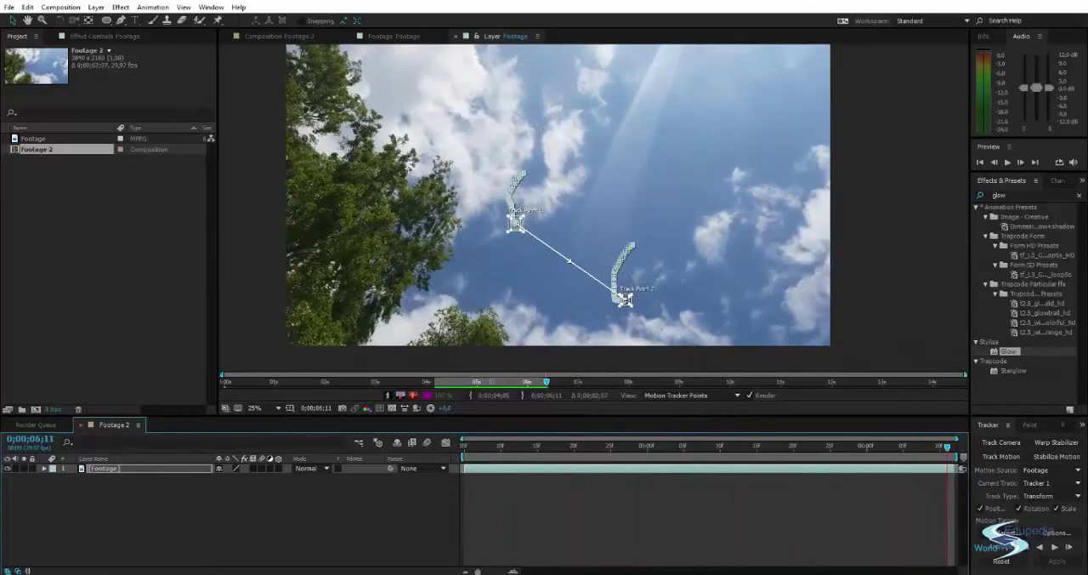
Reset the tracker at the clip's last frame and pull the two overlapping track points apart.
click(1000, 563)
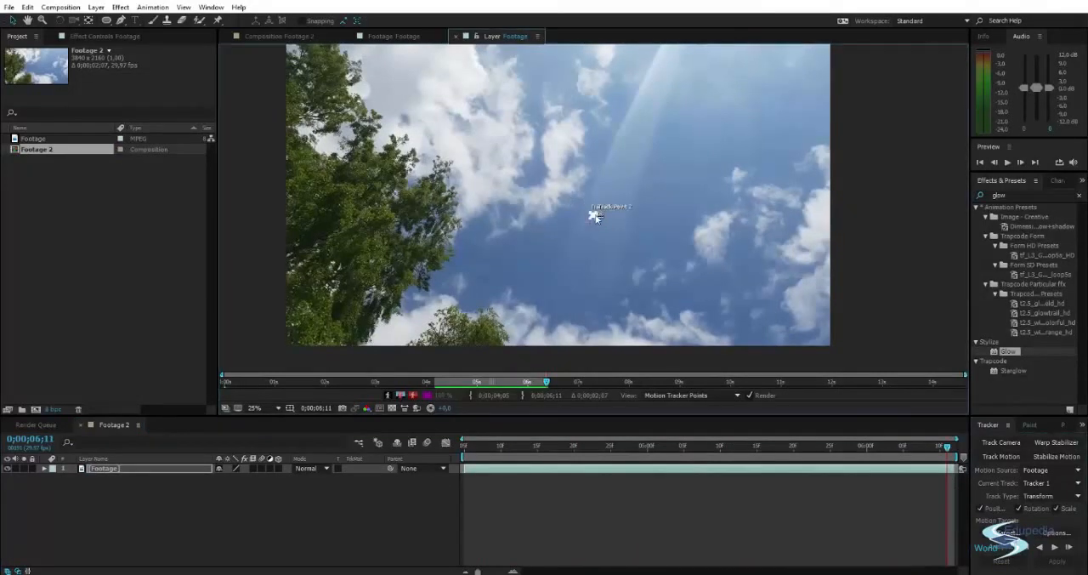
scroll(596, 215, up, 5)
drag(557, 170, 477, 77)
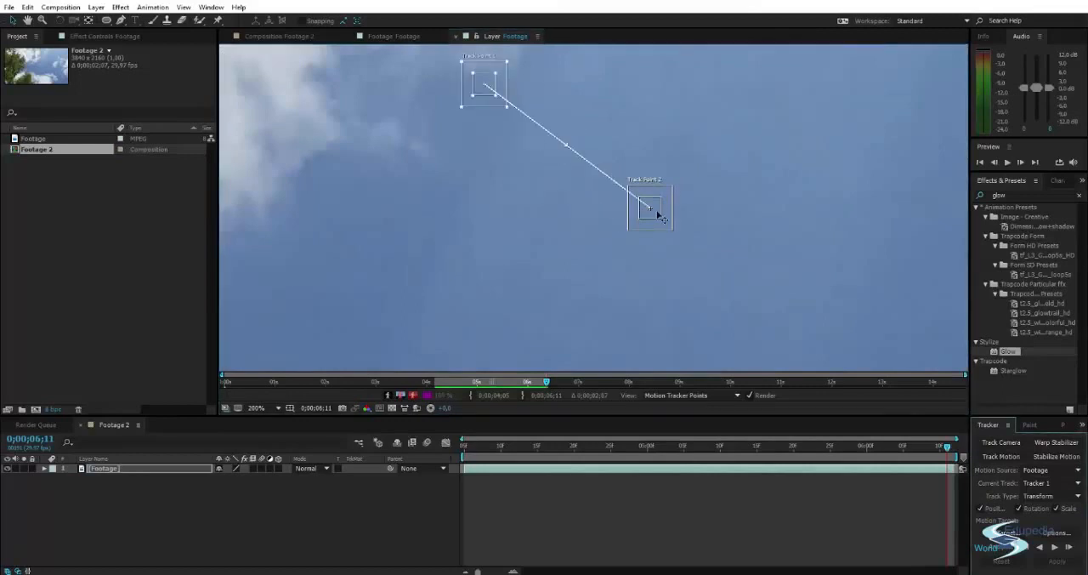
drag(659, 217, 695, 296)
key(comma)
key(comma)
key(comma)
scroll(570, 212, up, 3)
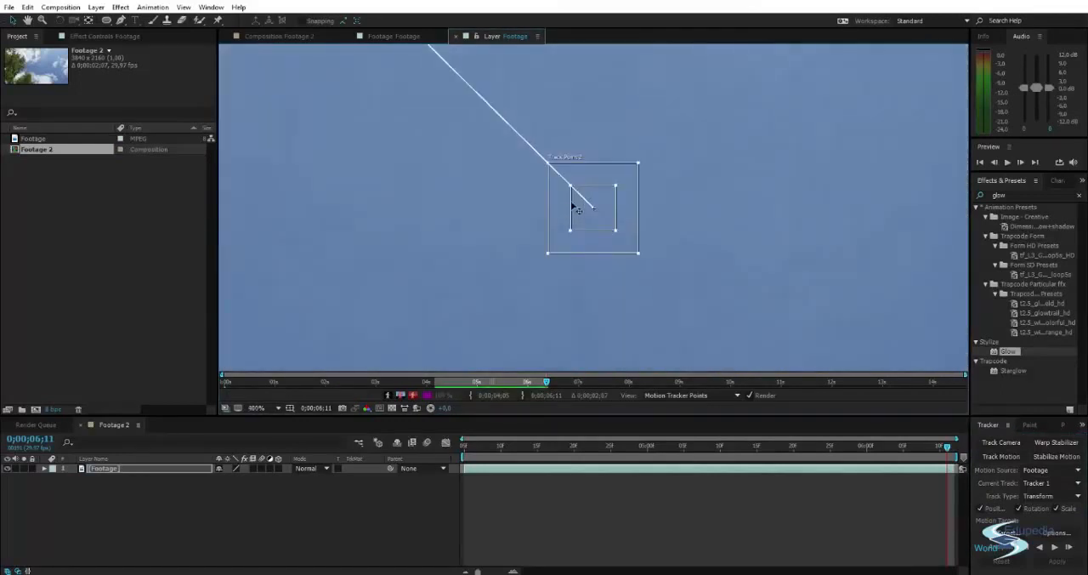
Place Track Point 1 on the faint wisp below the small upper cloud and enlarge its feature and search regions.
drag(517, 149, 656, 294)
drag(500, 125, 659, 357)
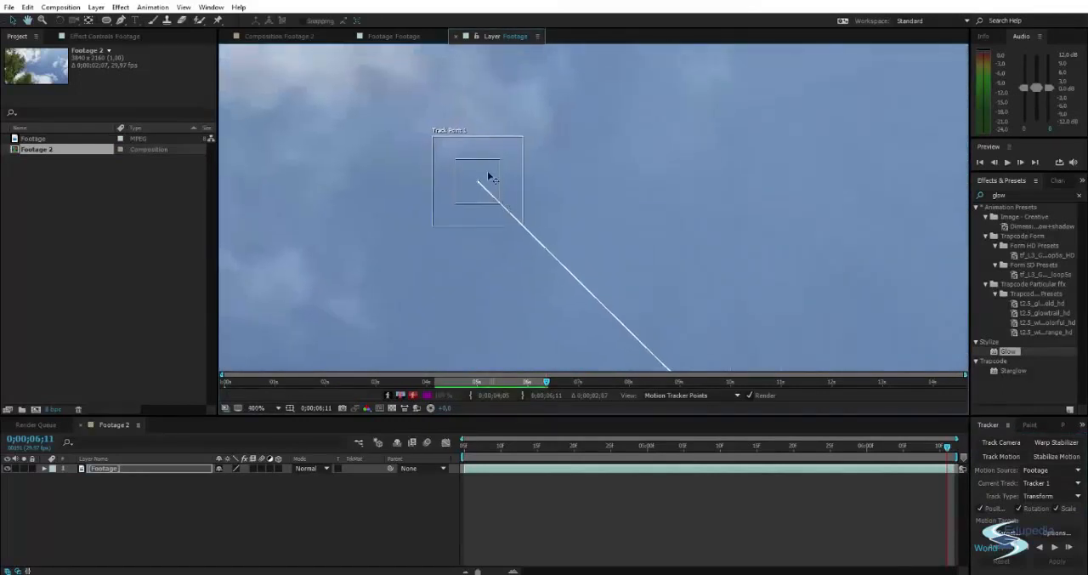
drag(478, 171, 427, 162)
scroll(439, 108, down, 2)
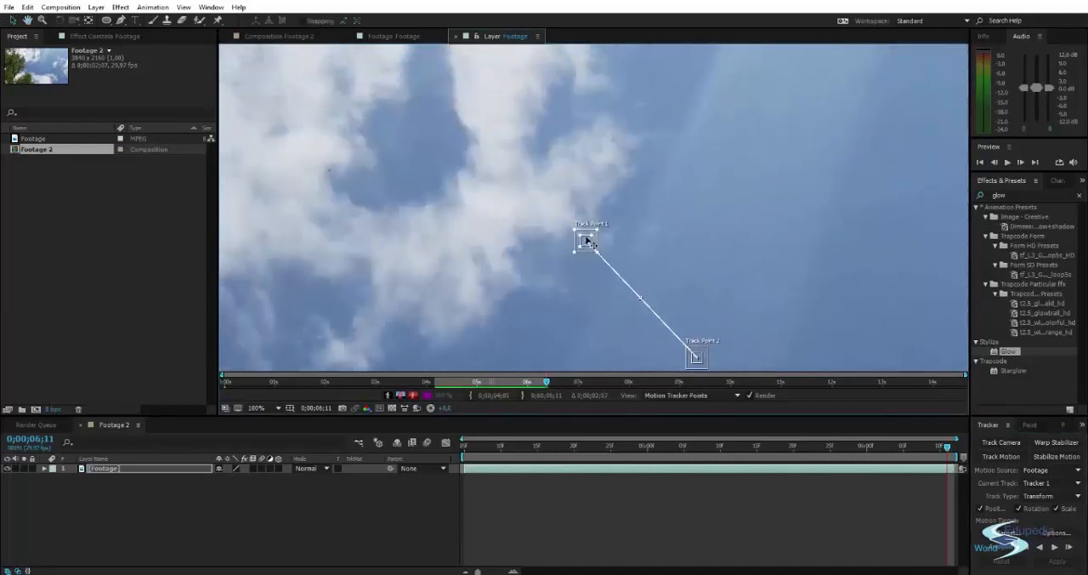
drag(582, 236, 459, 141)
scroll(463, 129, down, 2)
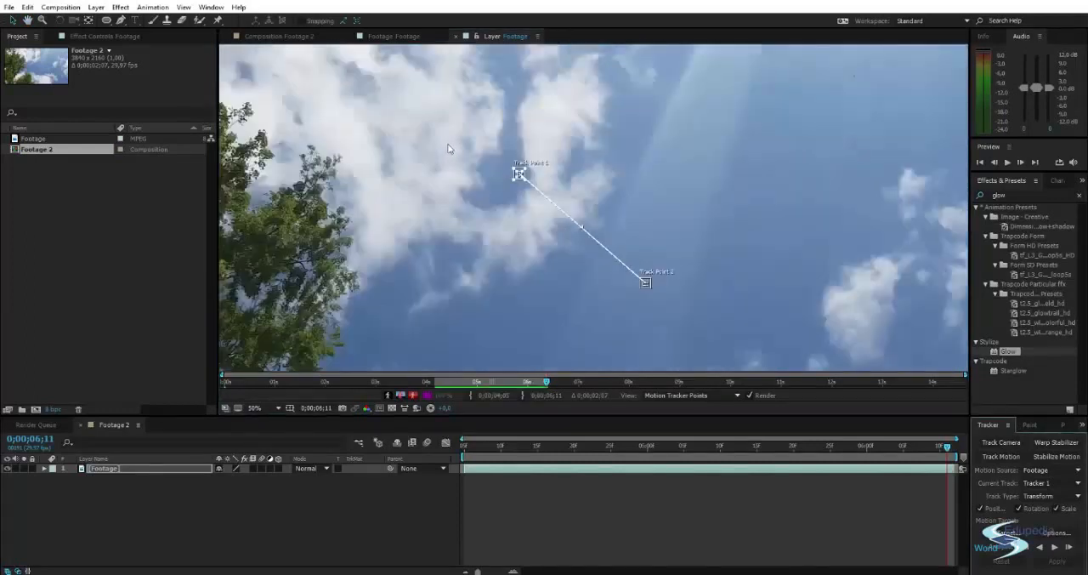
drag(543, 173, 740, 261)
scroll(547, 204, up, 4)
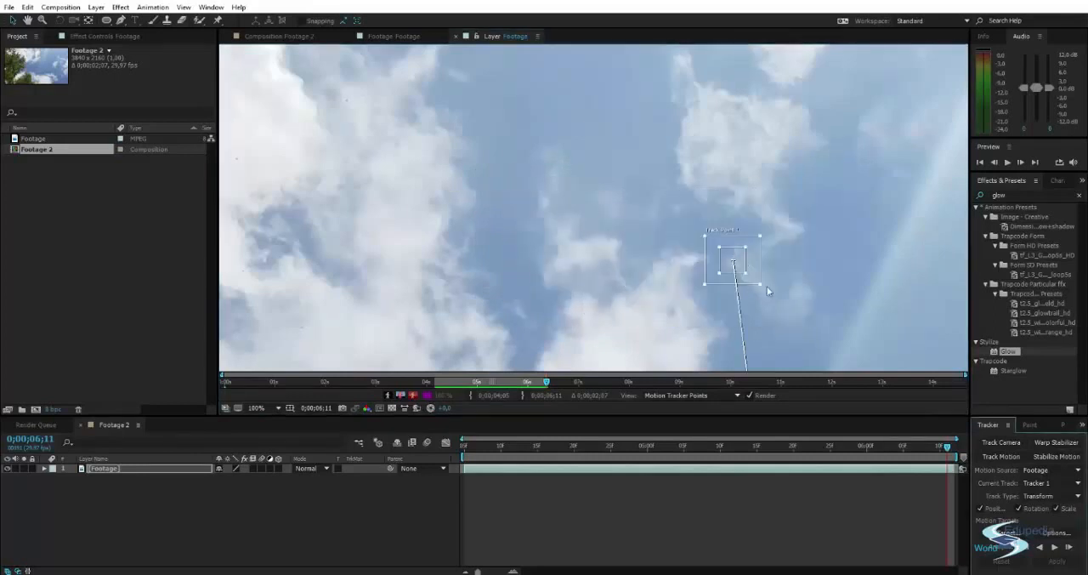
Place Track Point 2 just above the lower clouds, enlarging its feature region and sizing its search region moderately around it.
scroll(767, 286, down, 1)
drag(754, 350, 638, 170)
scroll(580, 257, up, 2)
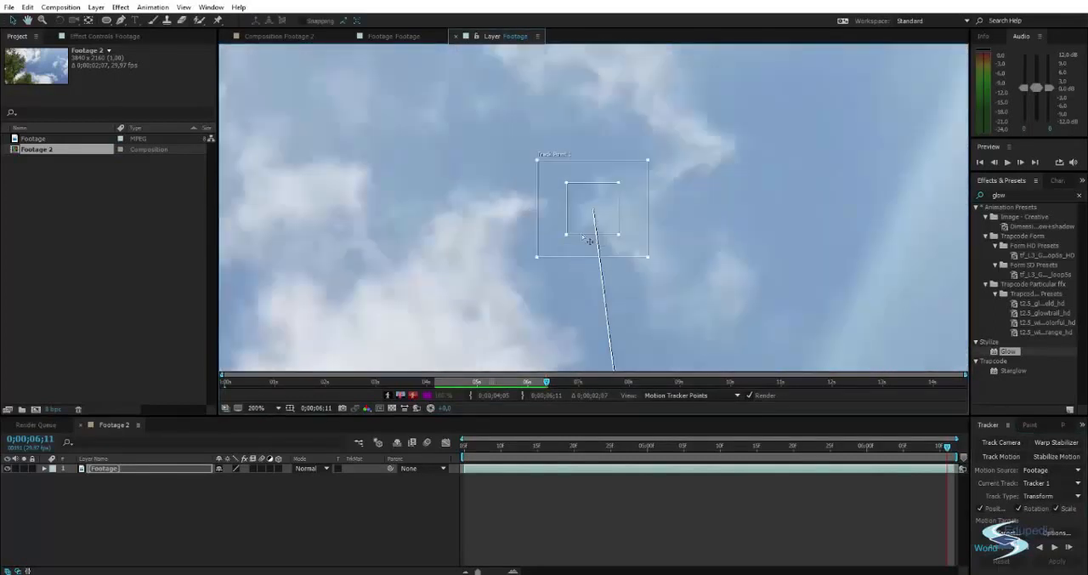
drag(632, 241, 609, 104)
drag(623, 290, 592, 115)
drag(622, 340, 587, 127)
drag(593, 280, 565, 141)
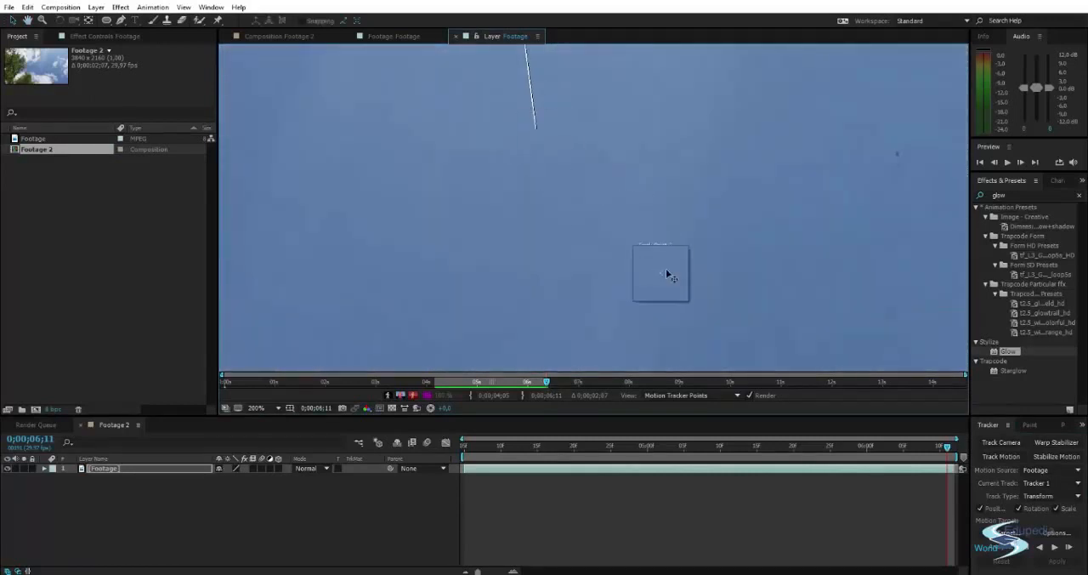
scroll(666, 269, down, 2)
drag(619, 225, 620, 313)
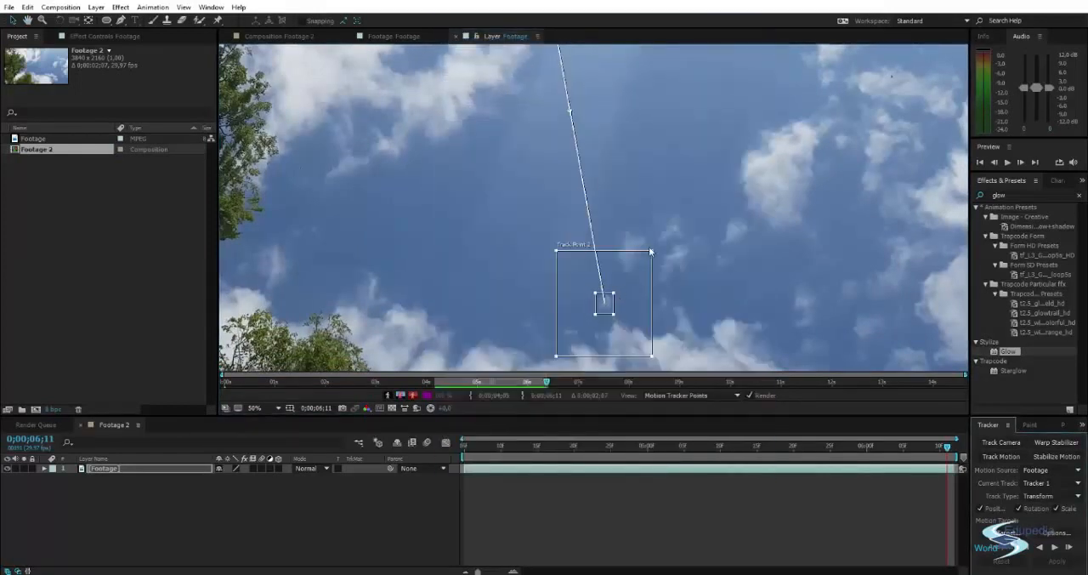
drag(650, 251, 624, 290)
Examine the placement of both track points against the cloud details on the last frame.
scroll(581, 197, down, 2)
drag(546, 144, 565, 179)
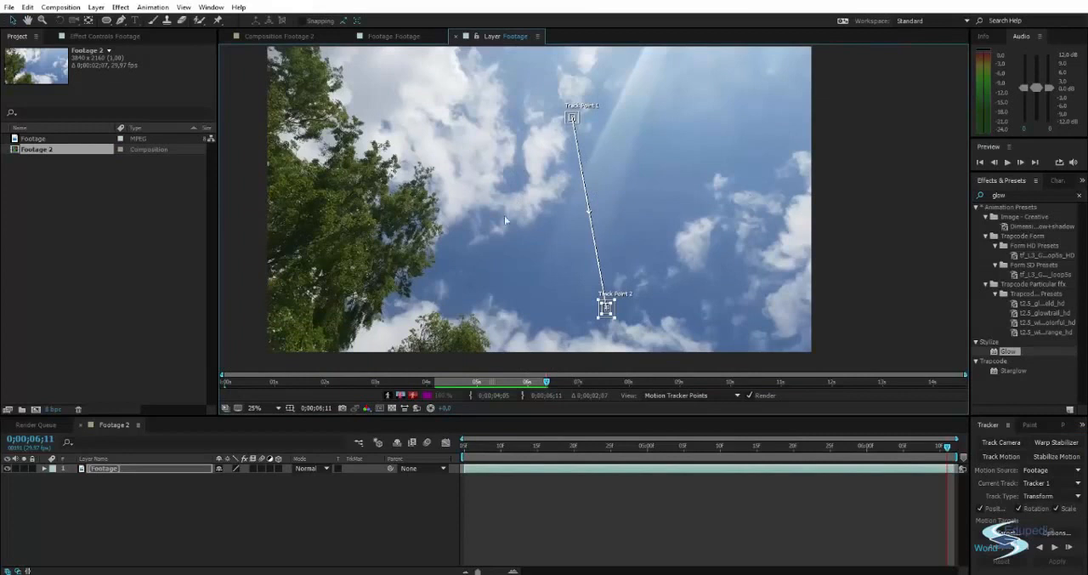
right_click(575, 161)
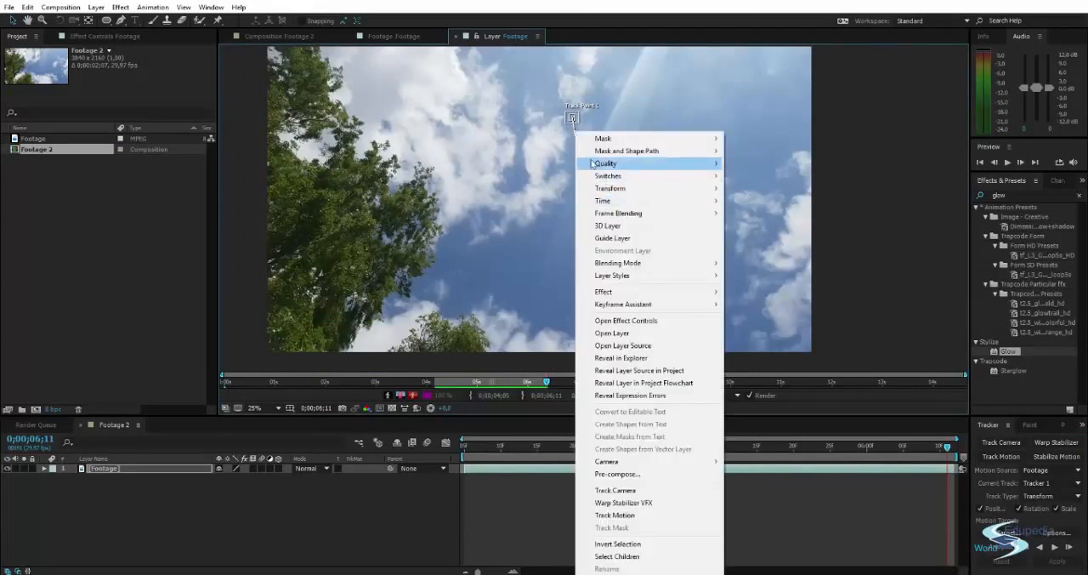
click(613, 117)
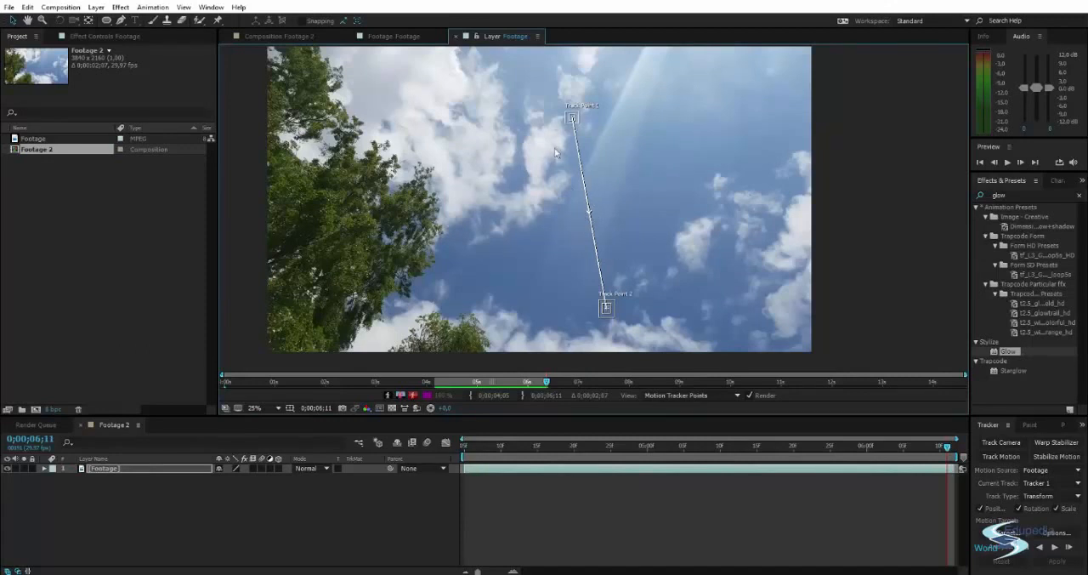
scroll(557, 210, up, 4)
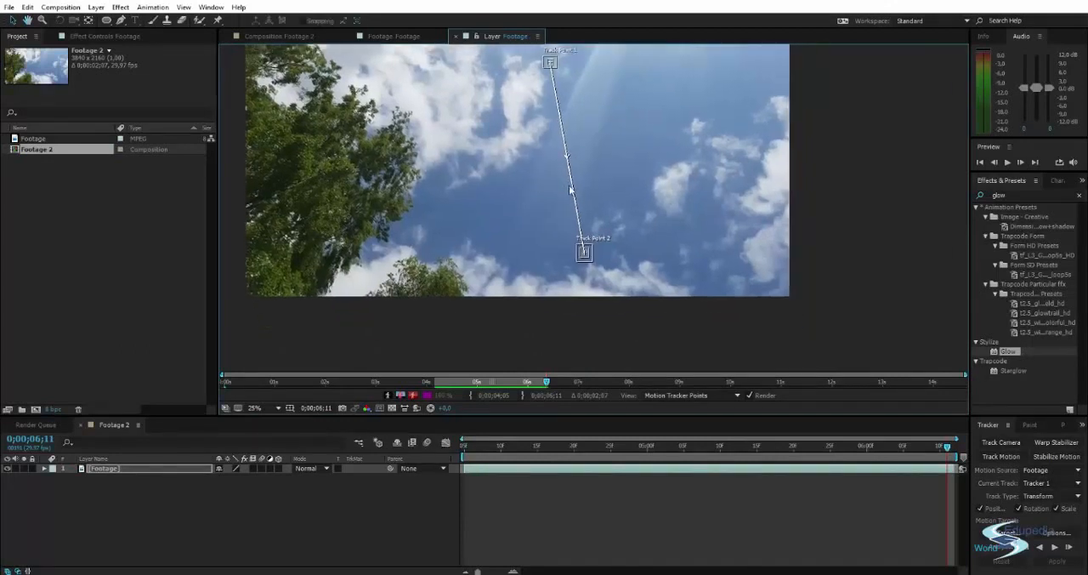
scroll(610, 246, down, 3)
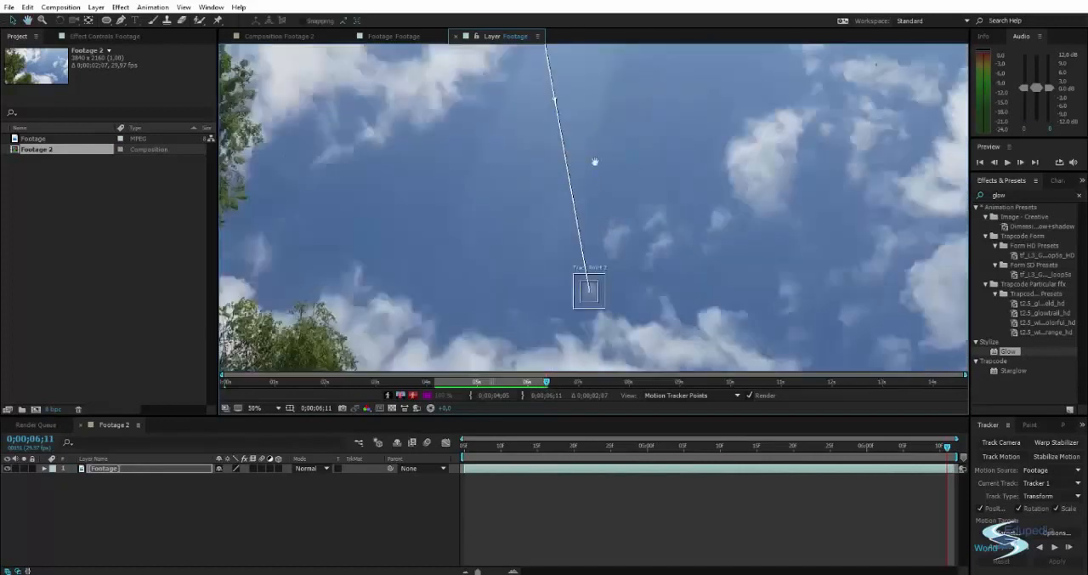
scroll(584, 238, up, 1)
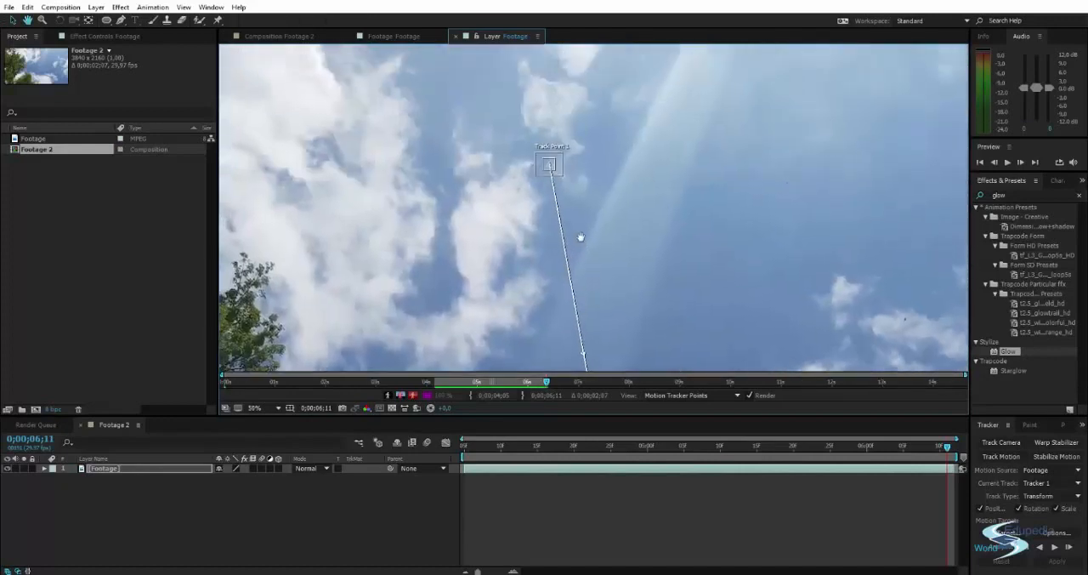
scroll(582, 238, down, 2)
drag(594, 256, 591, 189)
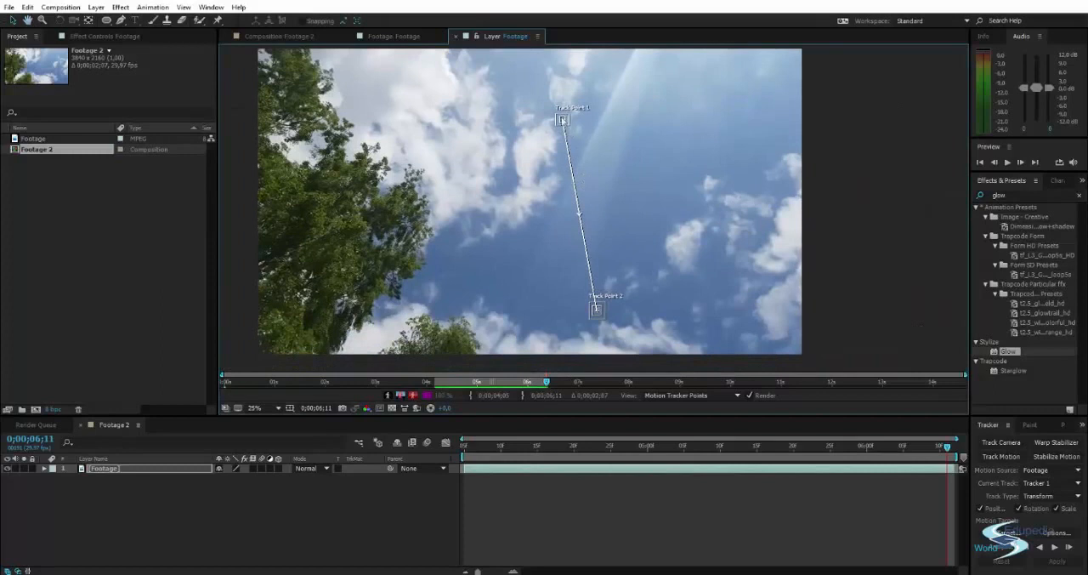
scroll(561, 117, up, 5)
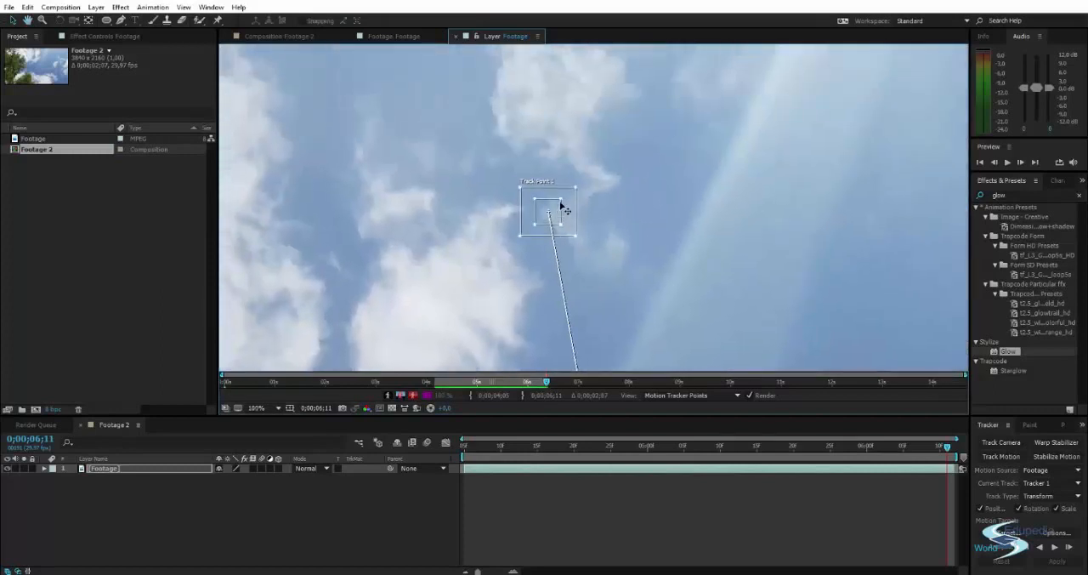
drag(569, 208, 579, 183)
scroll(581, 199, down, 5)
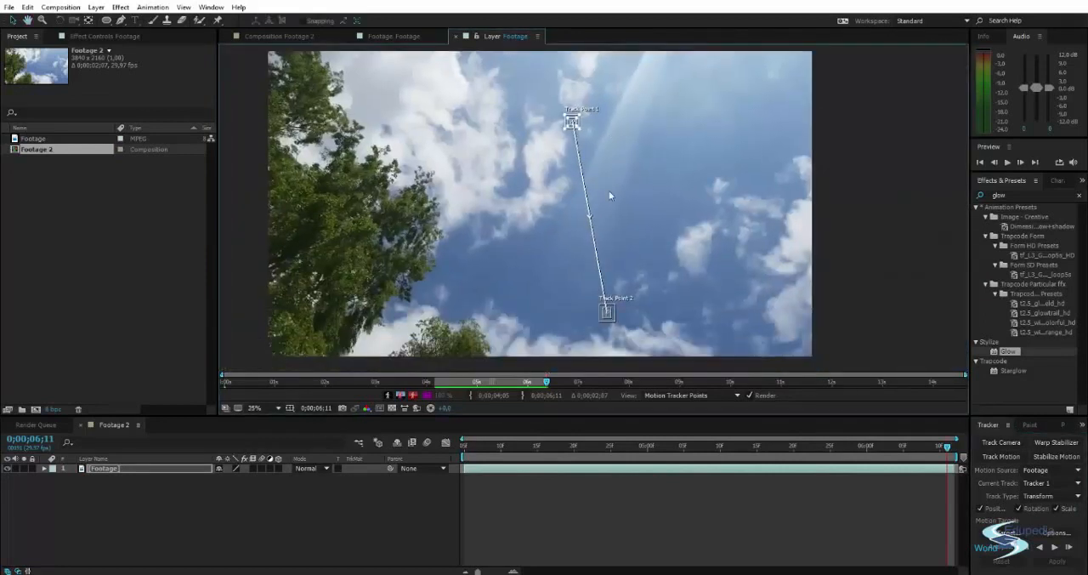
Analyze both track points backward from the last frame to the start of the clip.
click(1038, 548)
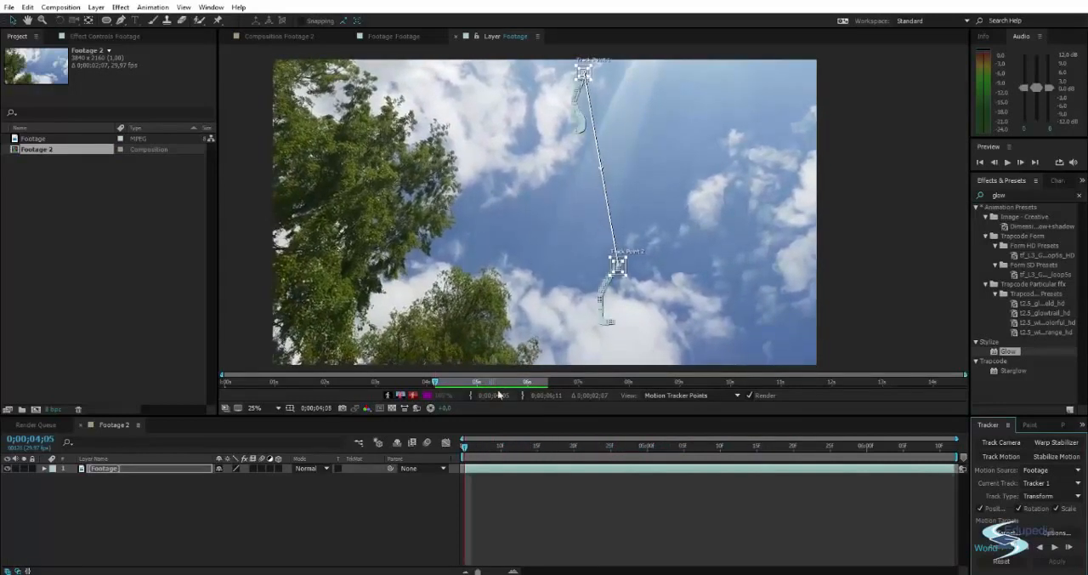
drag(464, 449, 435, 473)
Add a null object to the Footage 2 composition and rename it "Tracking data".
click(348, 514)
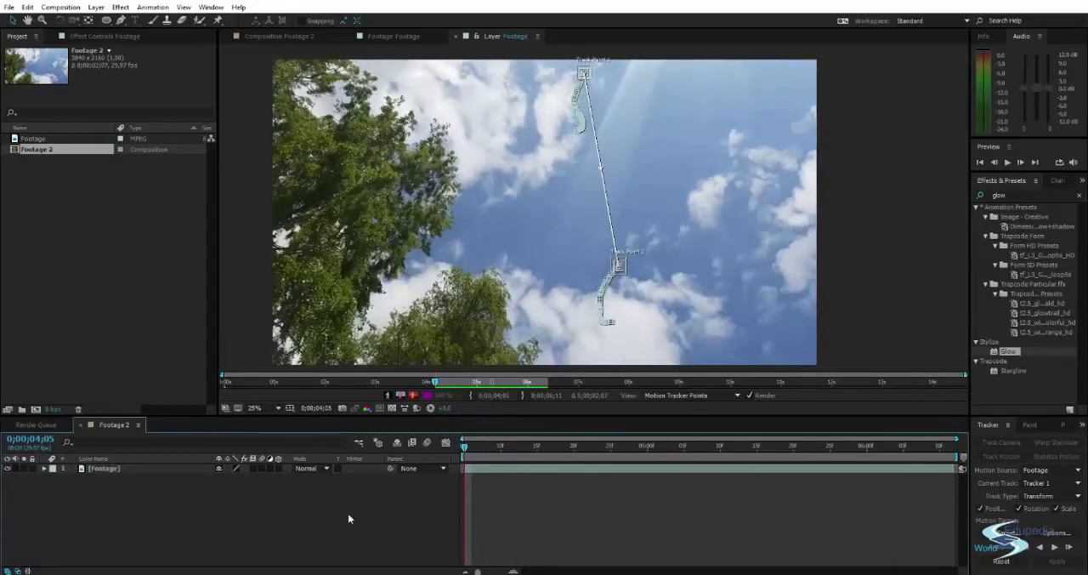
key(ctrl+alt+shift+y)
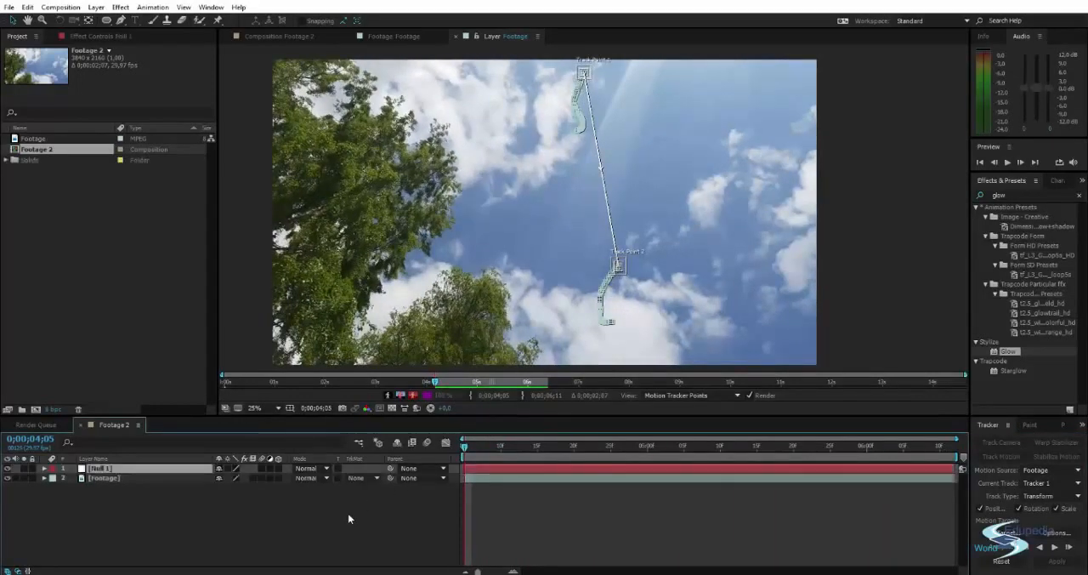
key(Return)
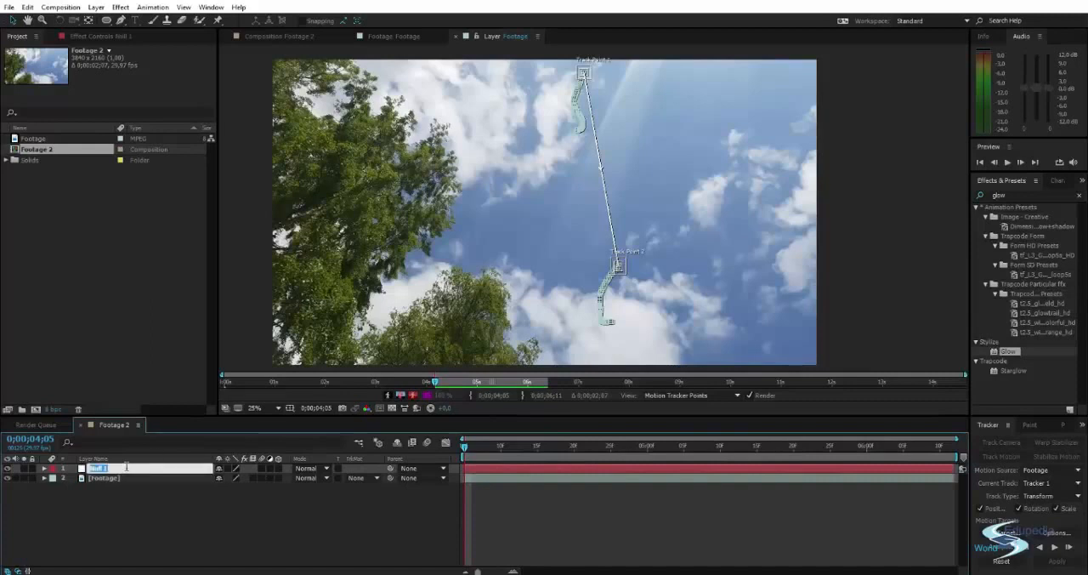
text(Tracking data)
key(Return)
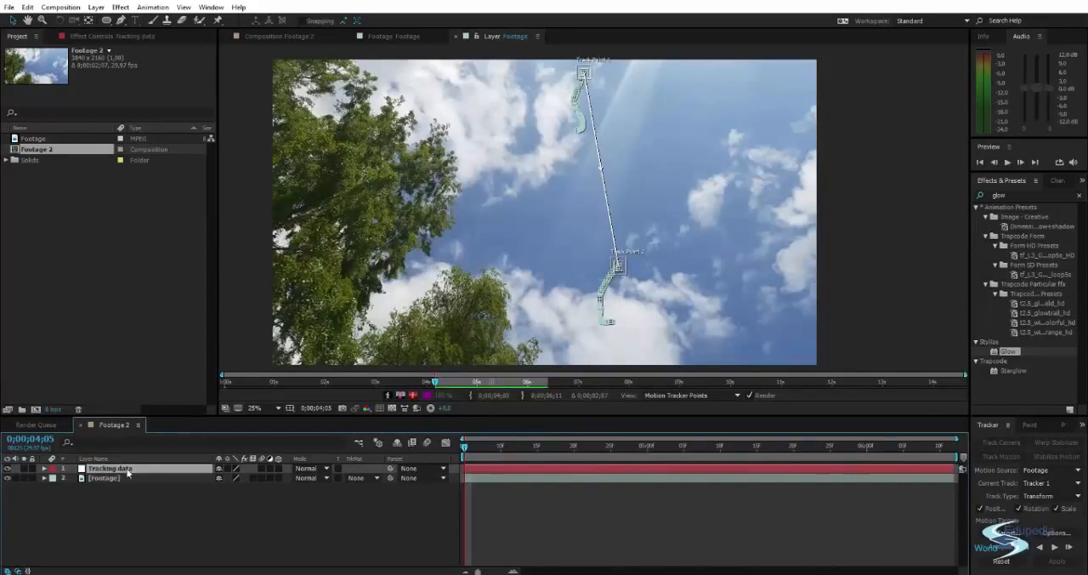
Assign the Tracking data null as the motion target and apply the tracked motion to it.
click(1003, 533)
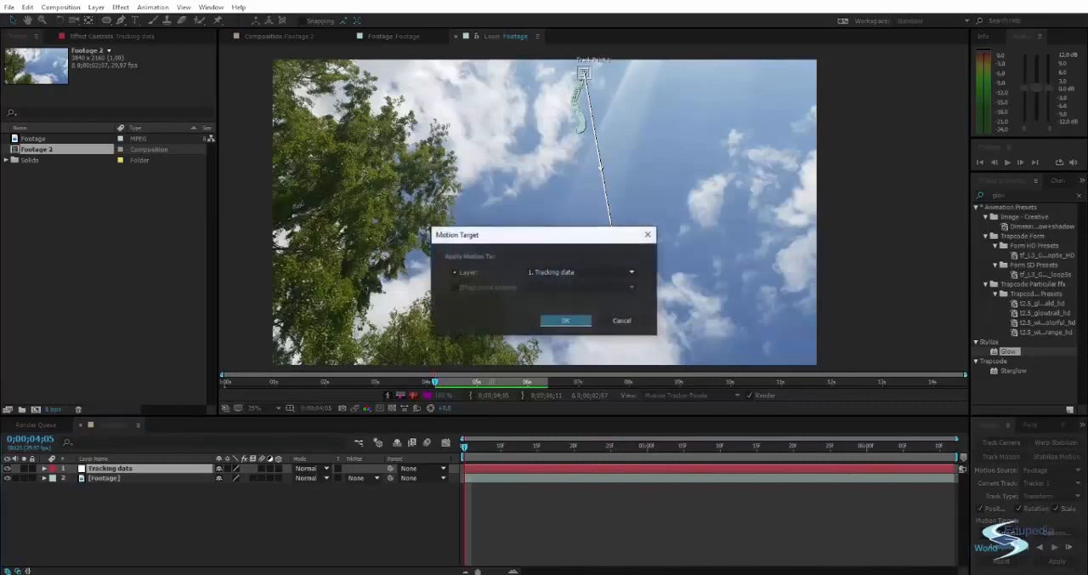
click(563, 320)
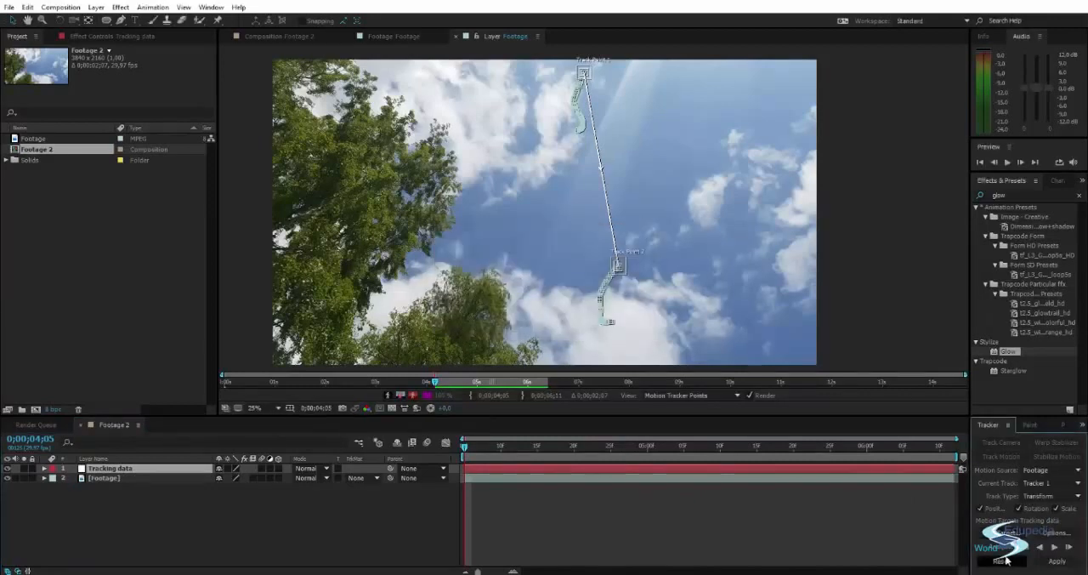
click(1054, 563)
click(540, 302)
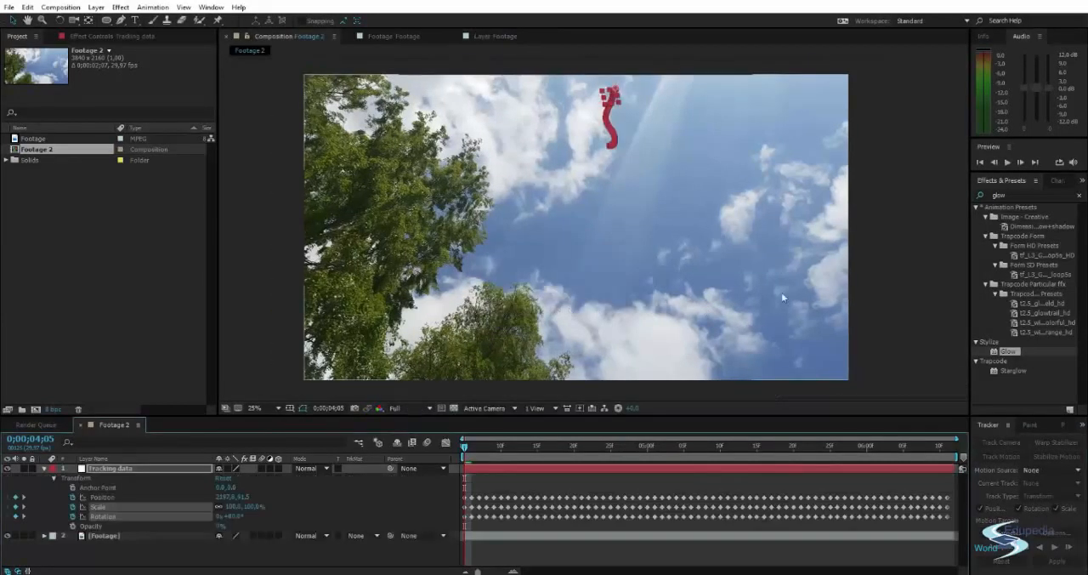
Examine the Tracking data null's position over the sky, and collapse its layer properties.
click(851, 247)
drag(701, 196, 638, 235)
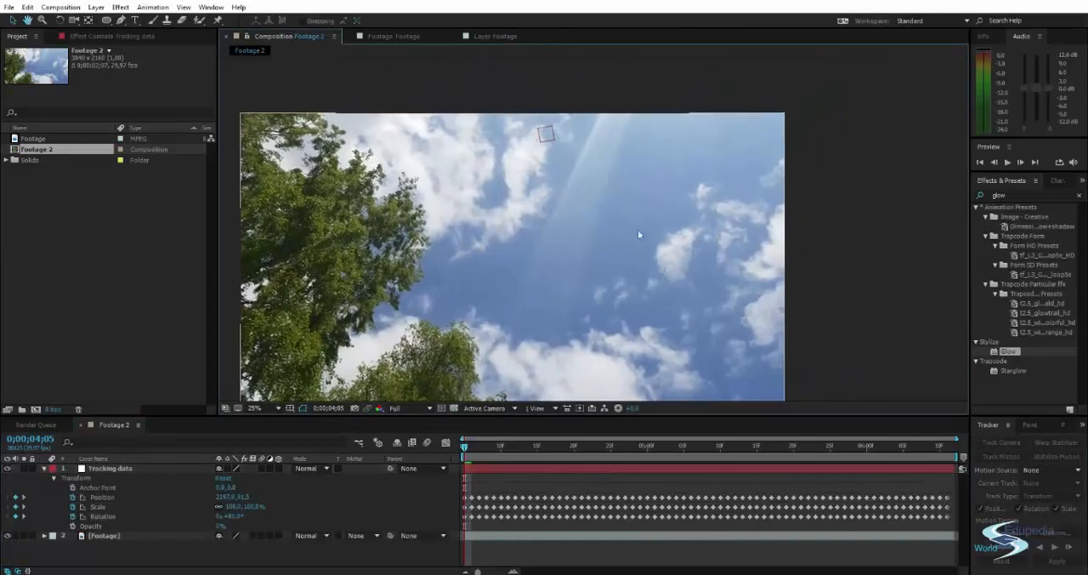
click(547, 132)
click(842, 180)
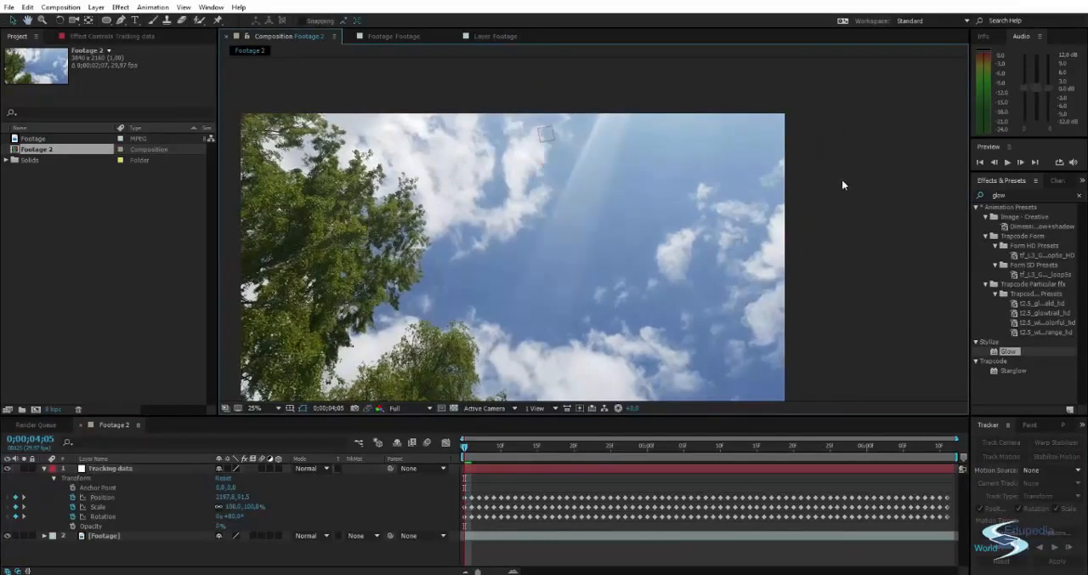
scroll(561, 188, up, 2)
scroll(560, 188, down, 2)
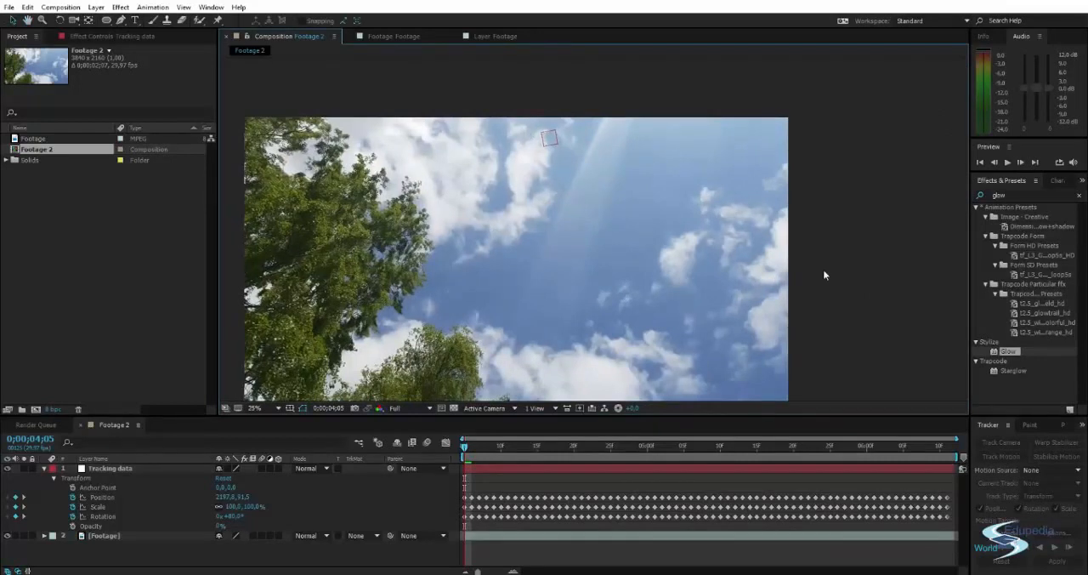
drag(822, 269, 879, 226)
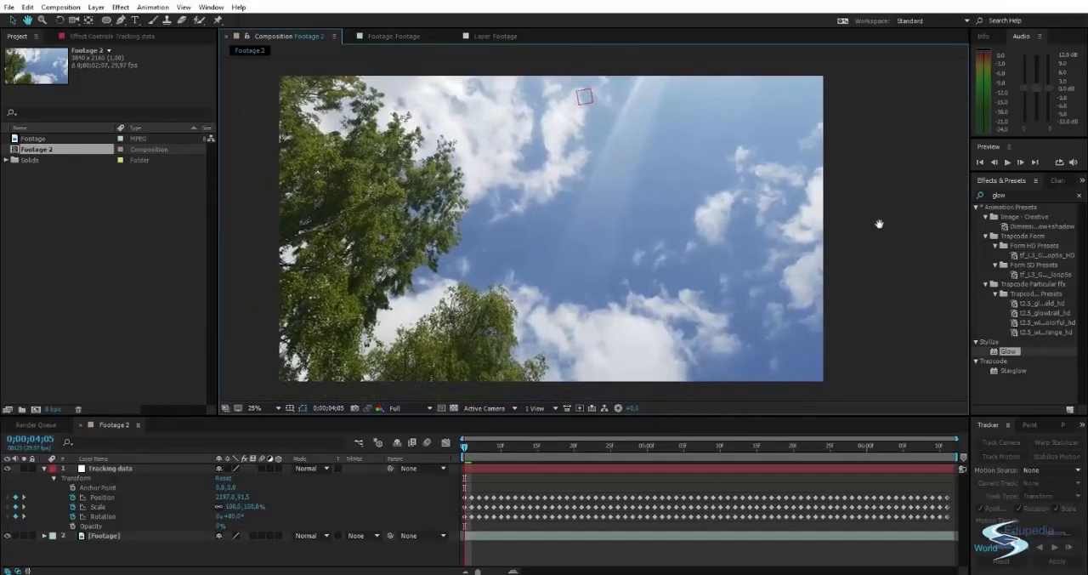
click(45, 468)
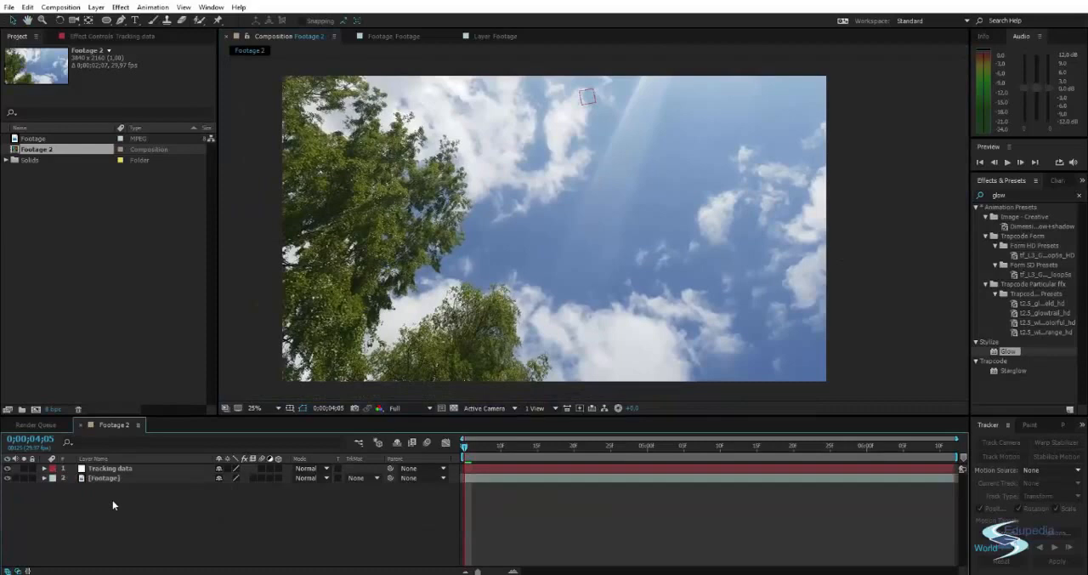
Switch to the Textures folder in File Explorer and import planet_nasa.jpg into the After Effects project.
key(alt+Tab)
key(alt+Tab)
key(alt+Tab)
key(alt+Tab)
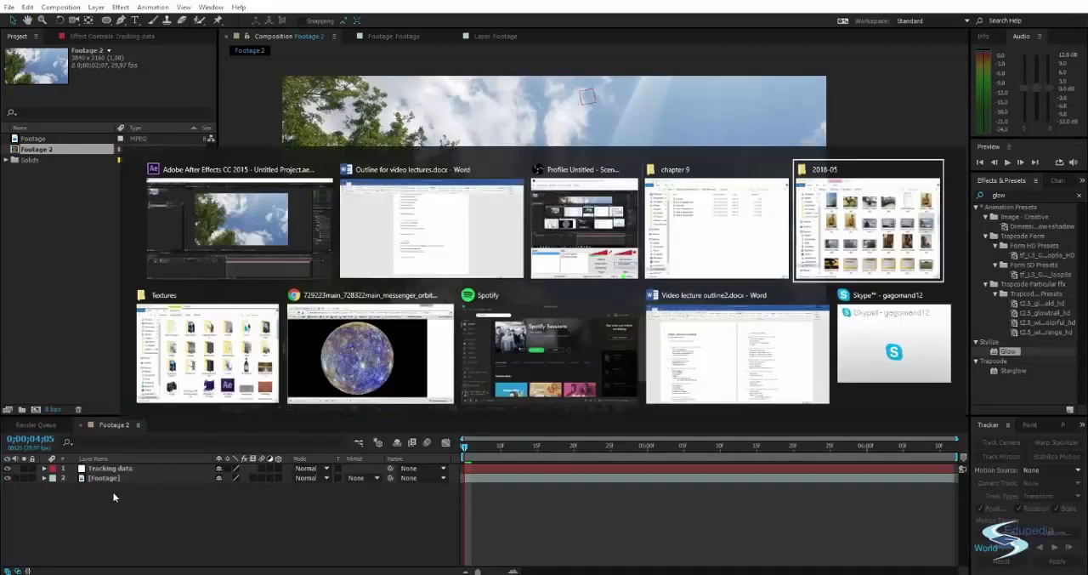
key(alt+Tab)
scroll(606, 289, down, 10)
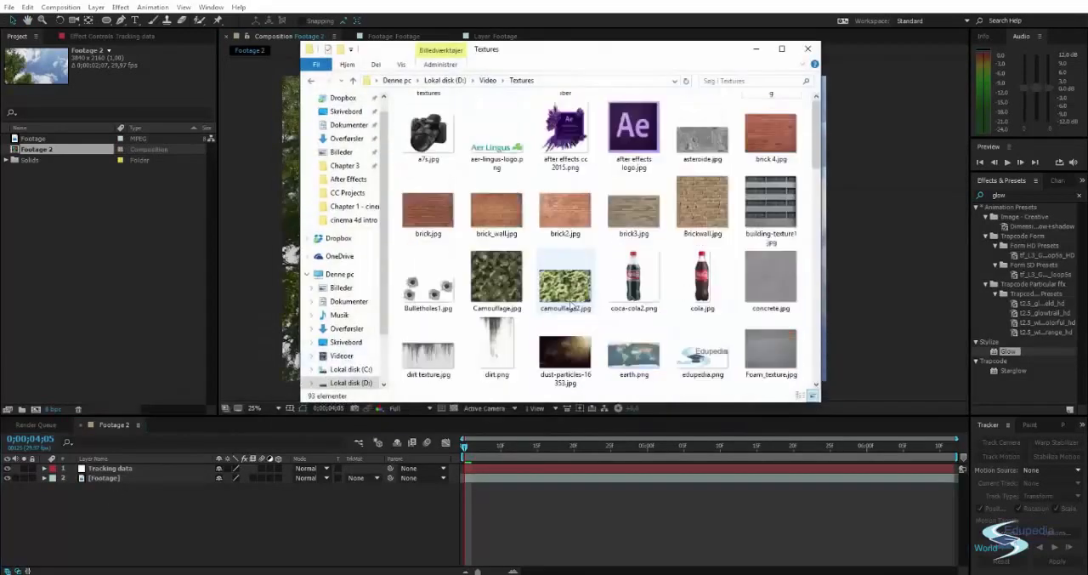
scroll(606, 289, down, 2)
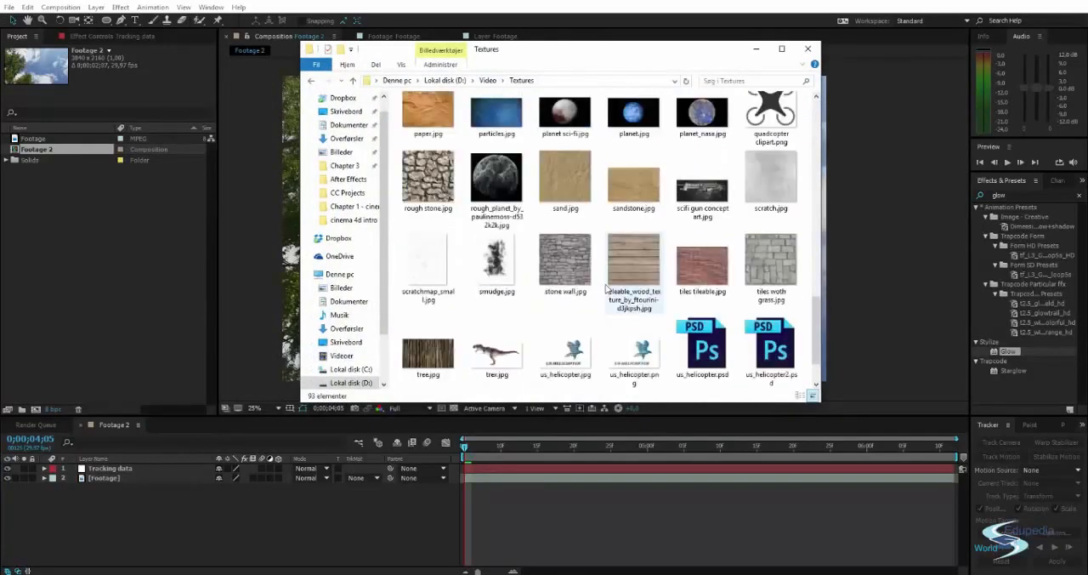
click(703, 127)
drag(682, 147, 157, 297)
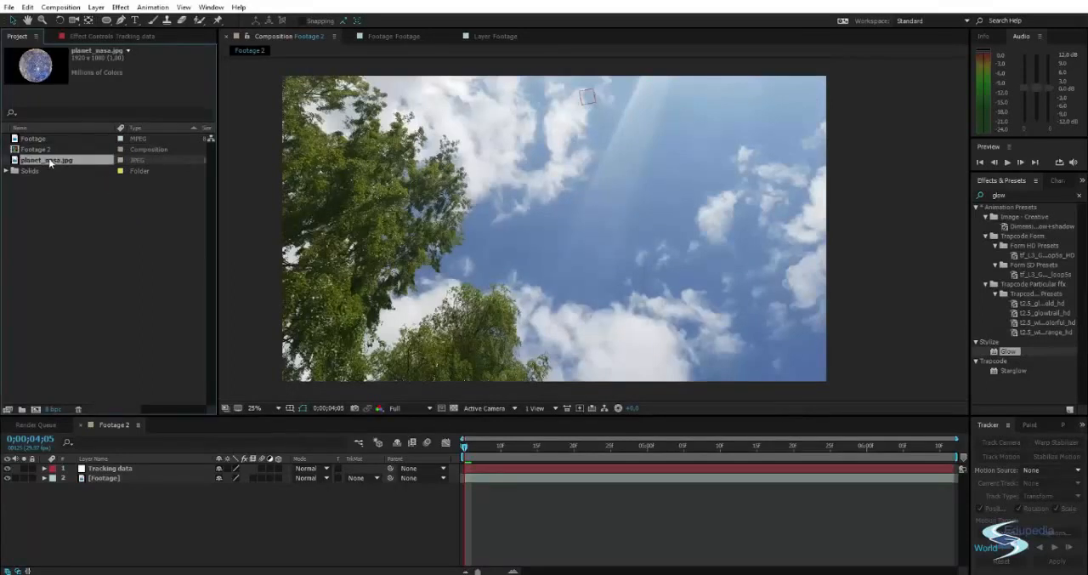
Add planet_nasa.jpg to the Footage 2 composition as the top layer above the footage and scale it up slightly.
drag(49, 162, 284, 520)
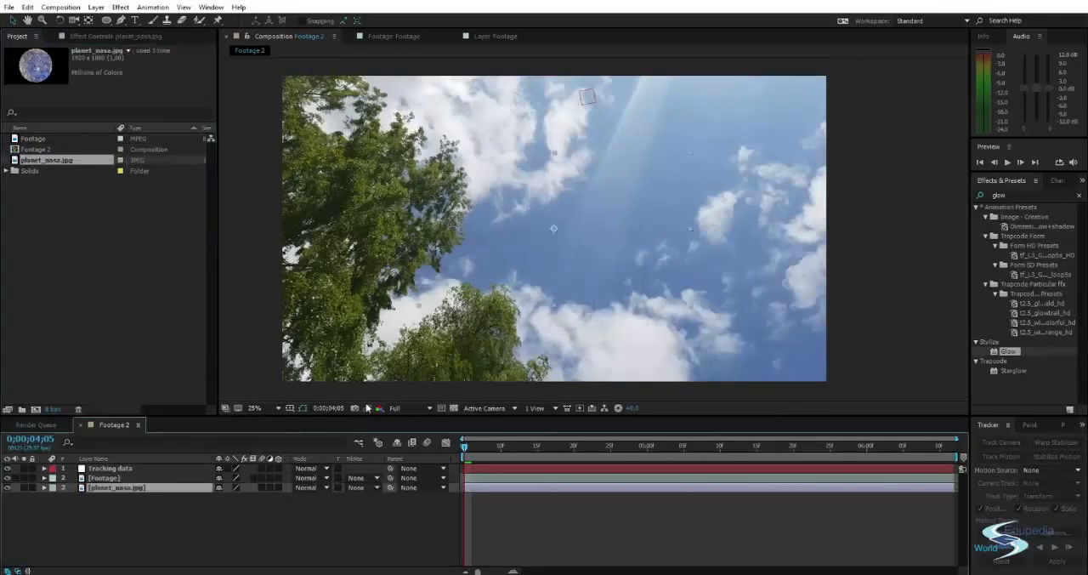
drag(119, 487, 145, 511)
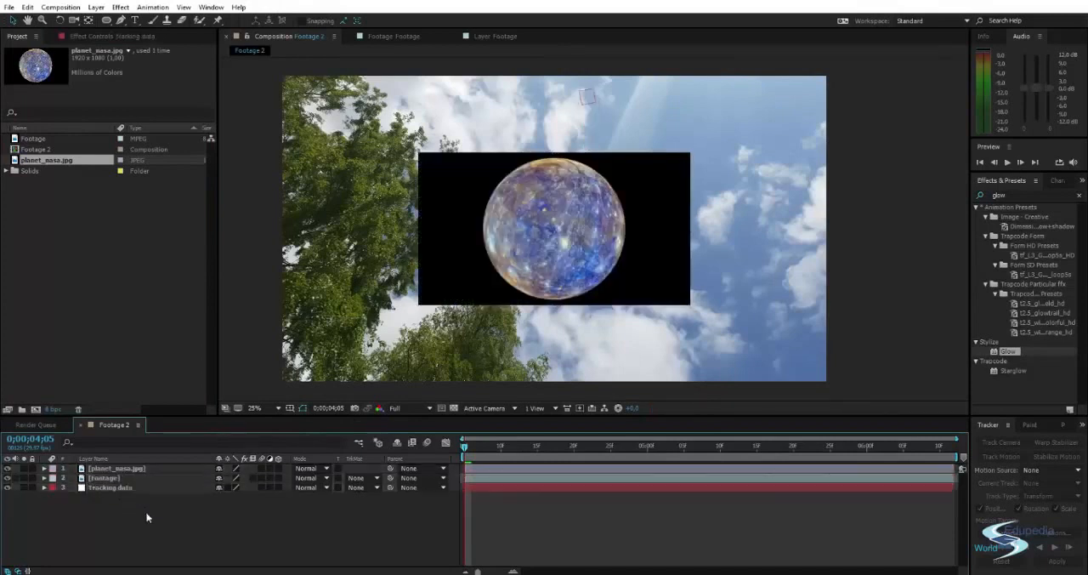
click(571, 238)
drag(690, 153, 699, 127)
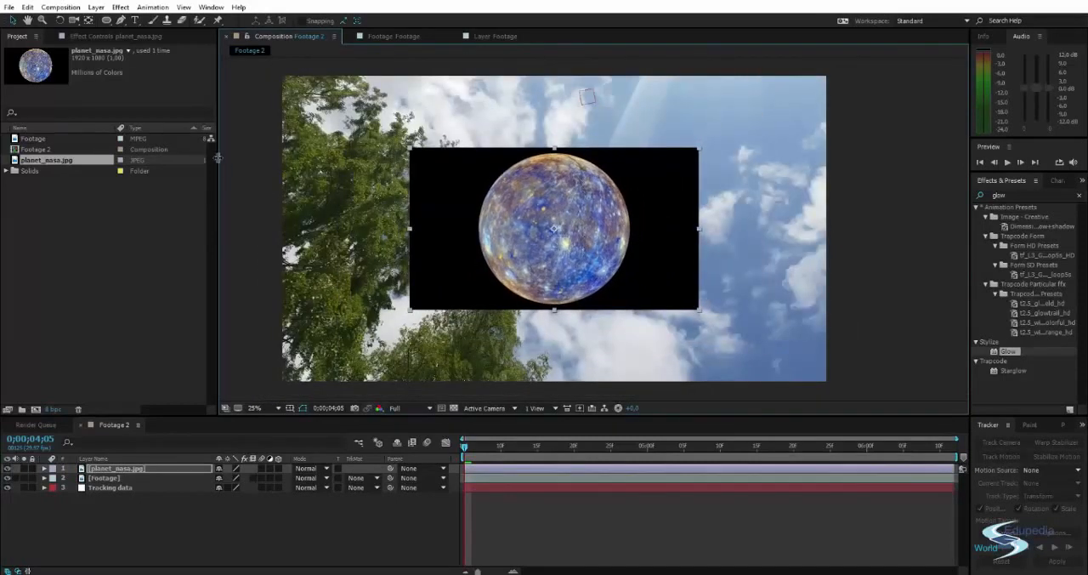
mouse_move(220, 156)
mouse_down()
mouse_move(467, 156)
mouse_move(213, 173)
mouse_up()
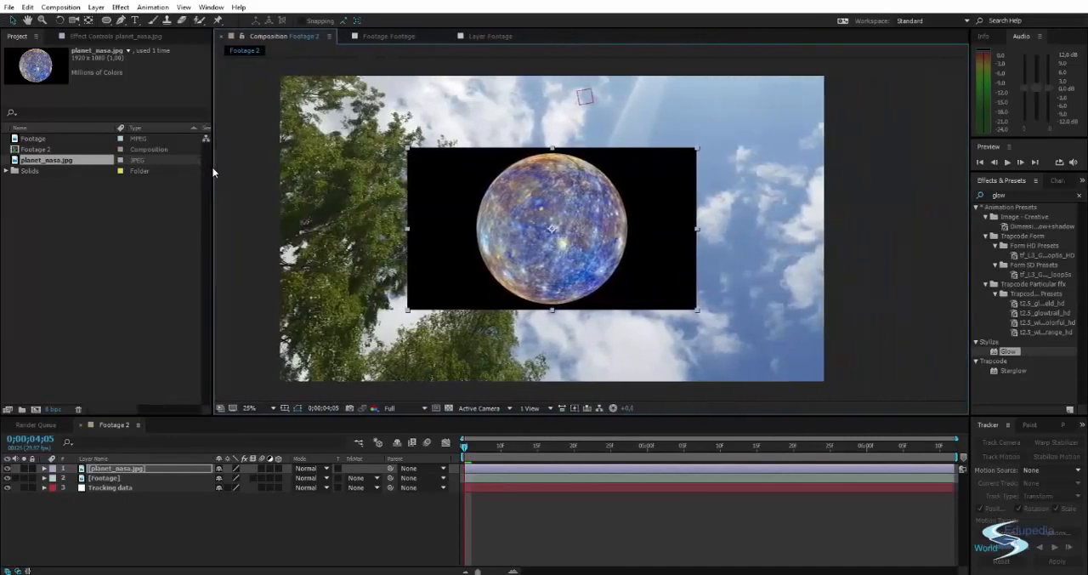
Draw a circular mask around the planet on the planet_nasa.jpg layer with the Ellipse tool.
click(106, 20)
drag(541, 220, 633, 298)
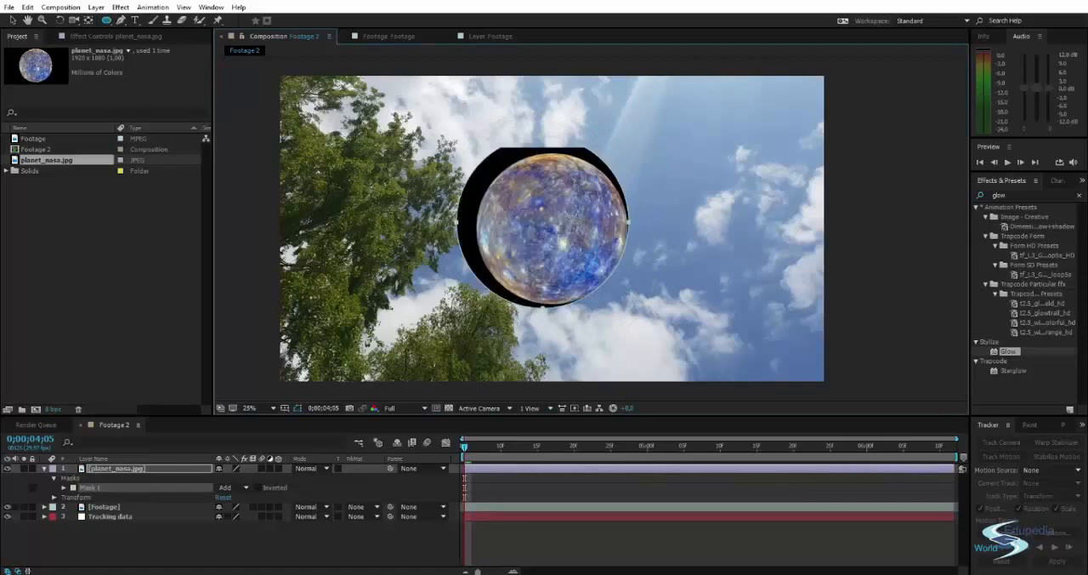
key(v)
click(568, 226)
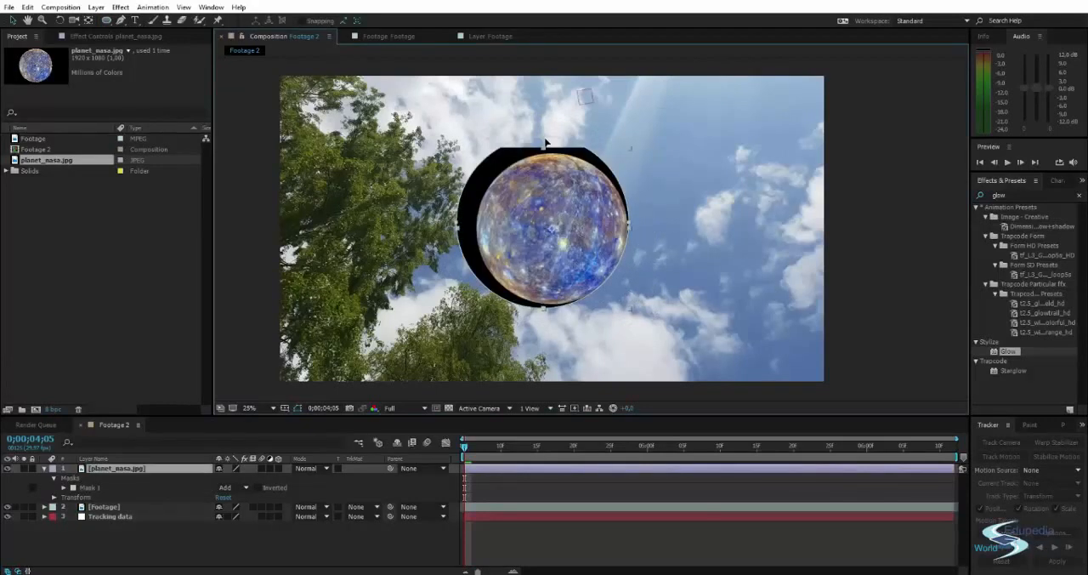
Centre the circular mask on the planet and shrink it to fit the planet's outline closely.
drag(544, 141, 566, 180)
key(ctrl+z)
double_click(544, 140)
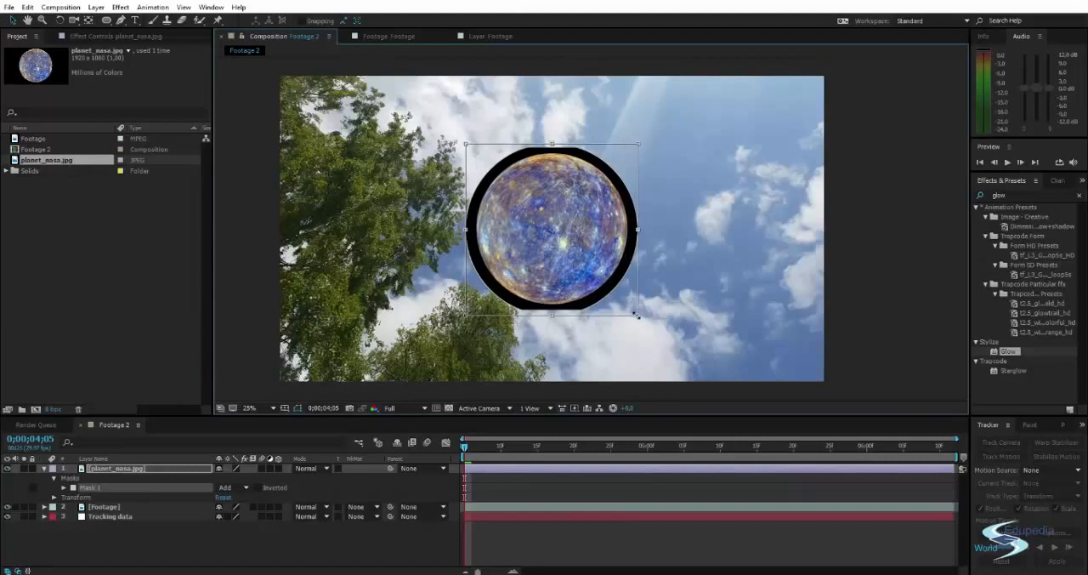
drag(638, 315, 628, 309)
scroll(562, 236, up, 2)
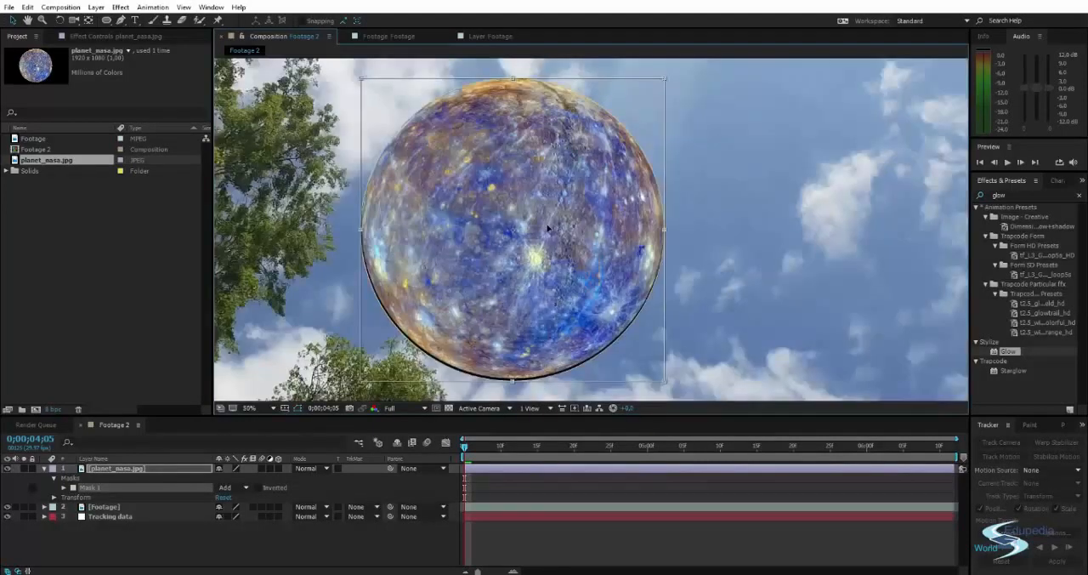
drag(548, 226, 547, 223)
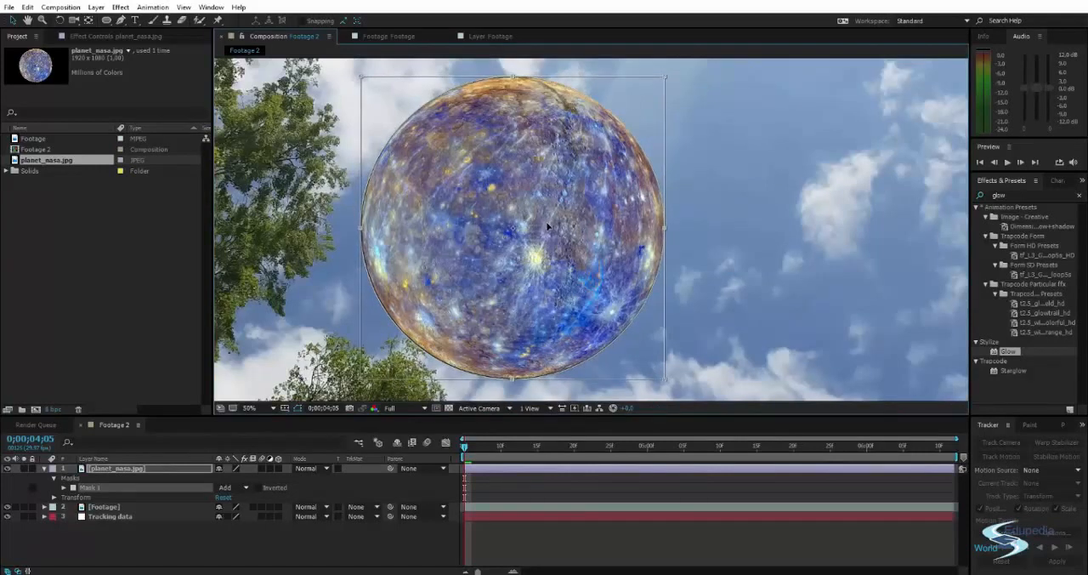
drag(595, 230, 624, 222)
key(v)
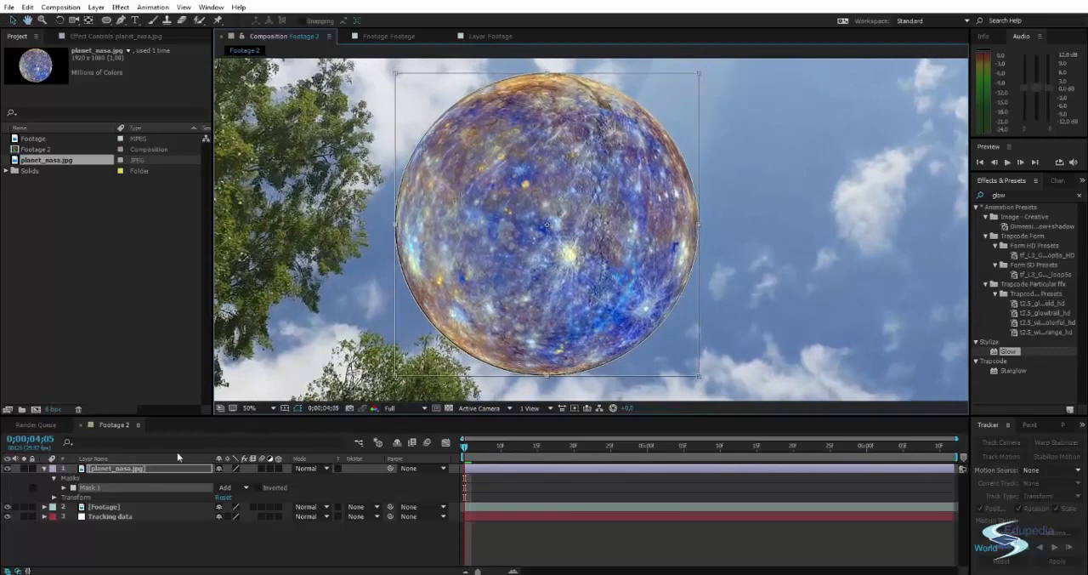
Set the planet mask's feather to 10 pixels and its expansion to -4 pixels.
click(65, 488)
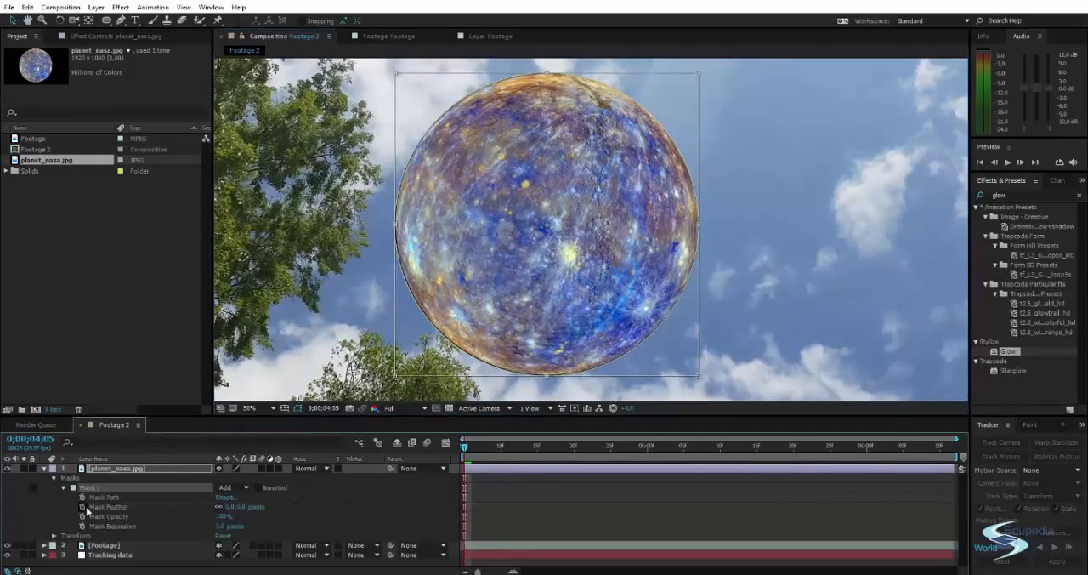
drag(230, 508, 236, 504)
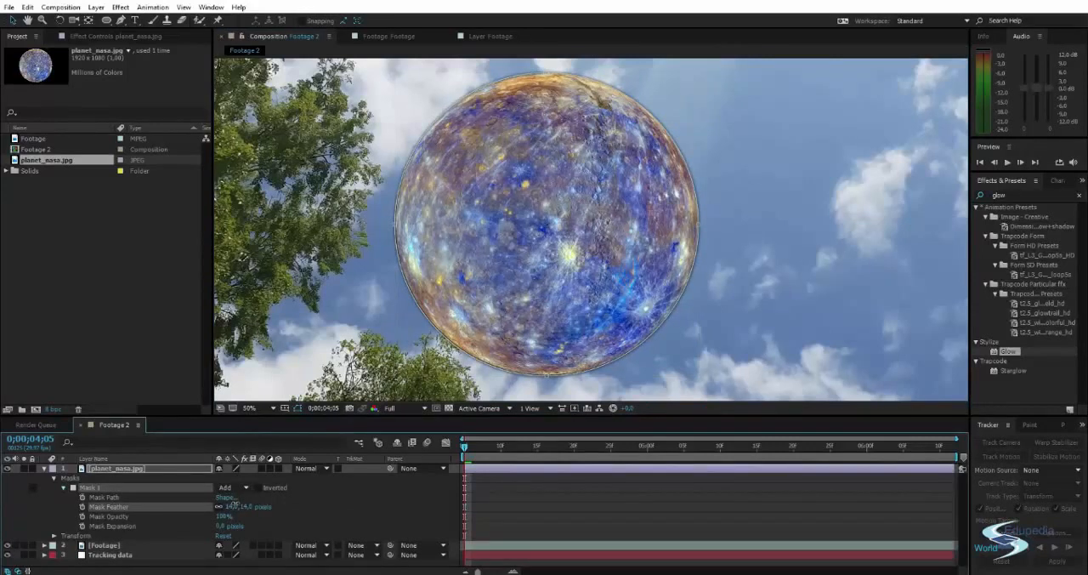
click(227, 505)
key(Return)
drag(220, 527, 227, 526)
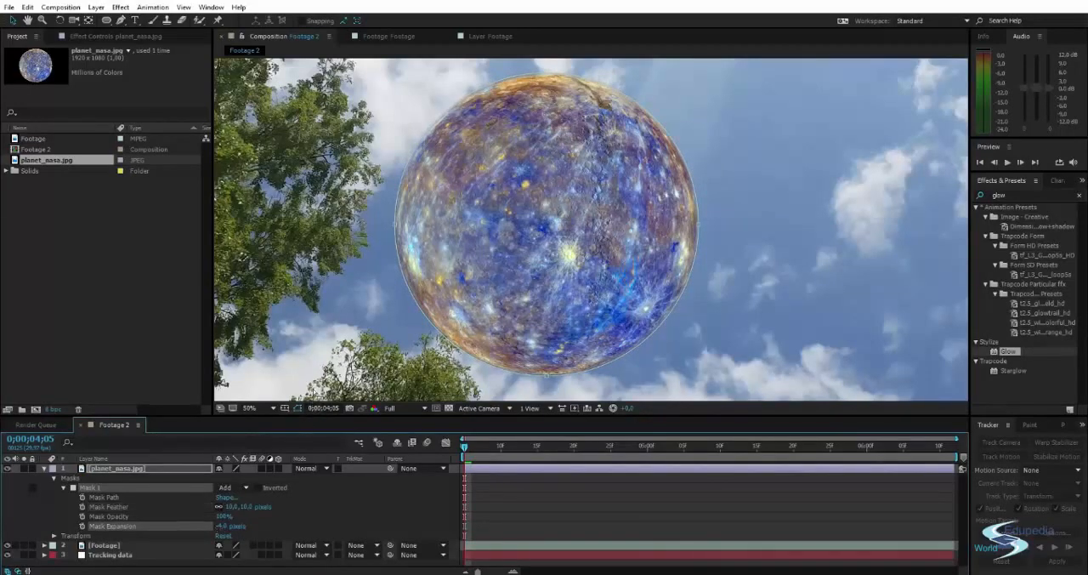
Tighten the planet mask's expansion to -8 pixels and inspect the planet's edge against the sky.
scroll(335, 321, down, 2)
click(251, 264)
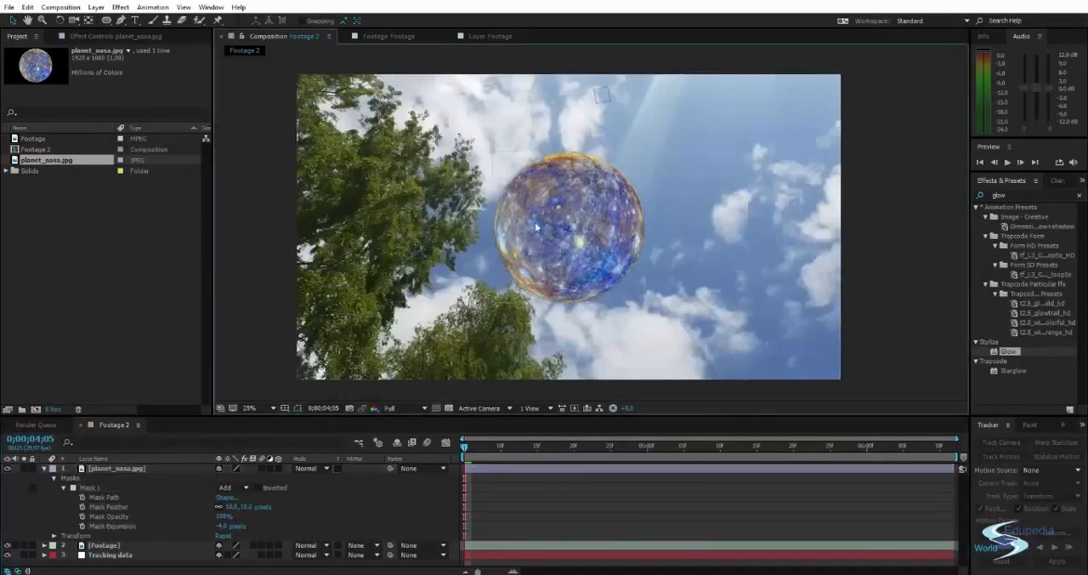
scroll(541, 221, up, 2)
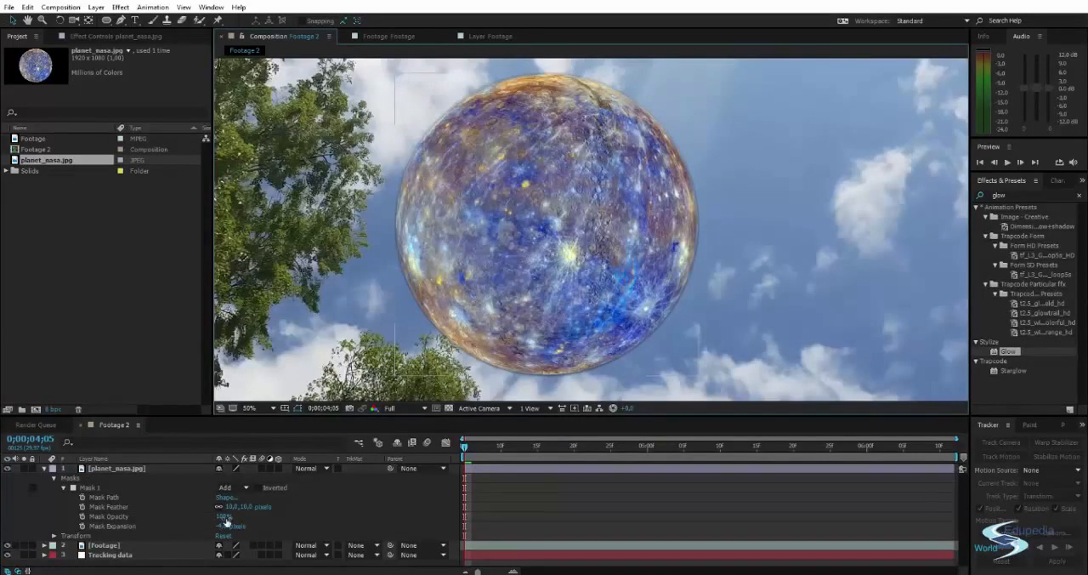
drag(222, 526, 219, 526)
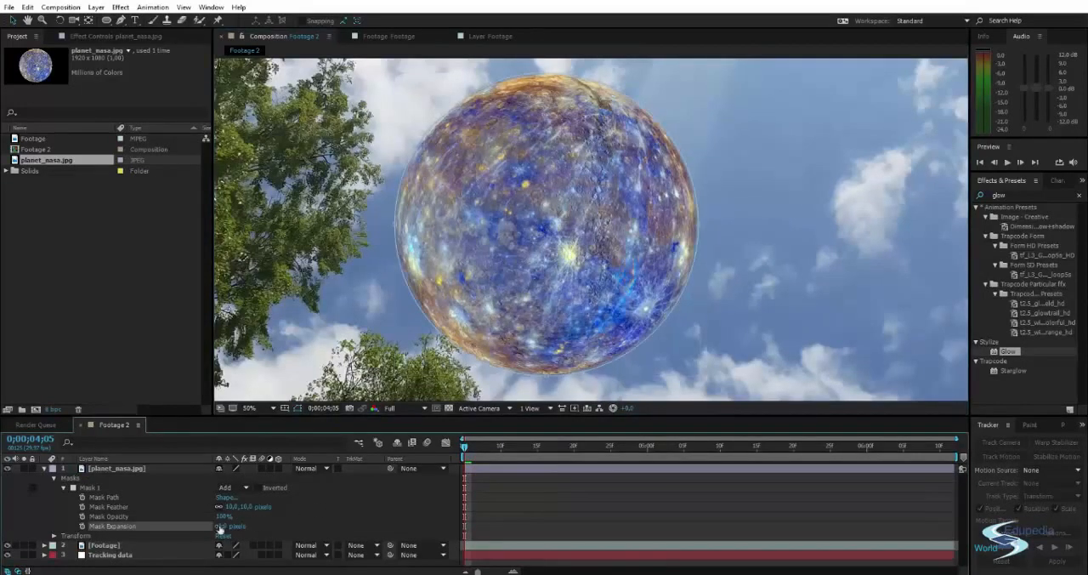
scroll(278, 272, down, 2)
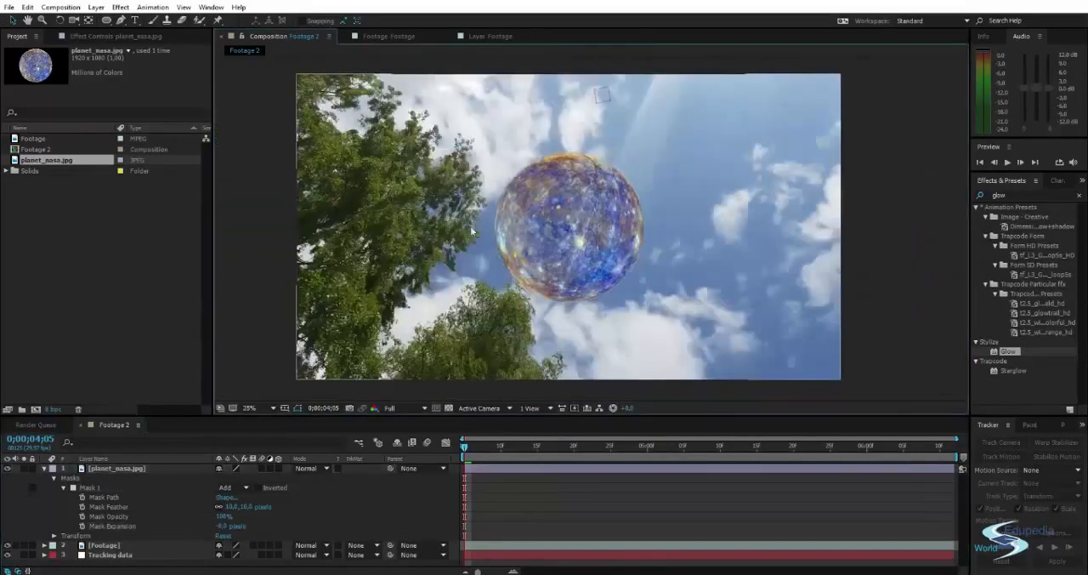
scroll(472, 230, up, 2)
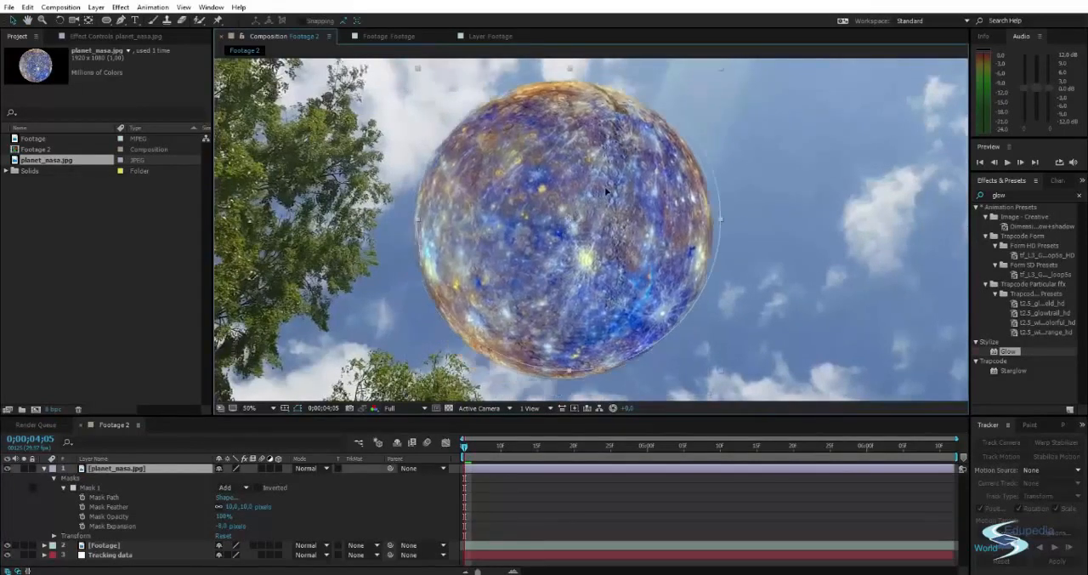
Scale the planet down and place it high in the sky, just below the Tracking data null.
scroll(595, 178, down, 2)
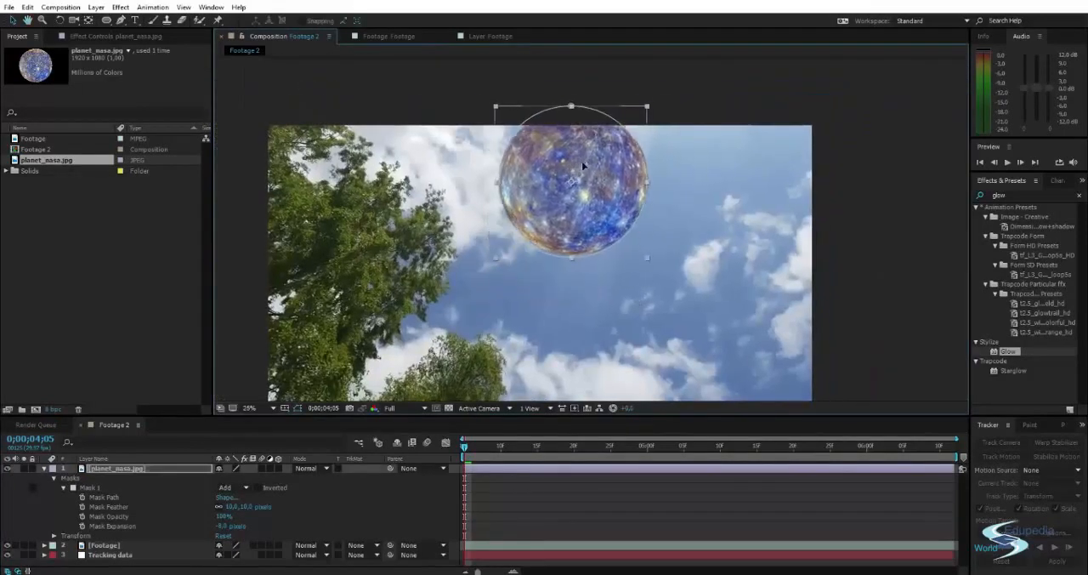
drag(584, 165, 573, 174)
drag(621, 129, 607, 138)
drag(570, 168, 567, 176)
click(627, 100)
drag(605, 204, 647, 148)
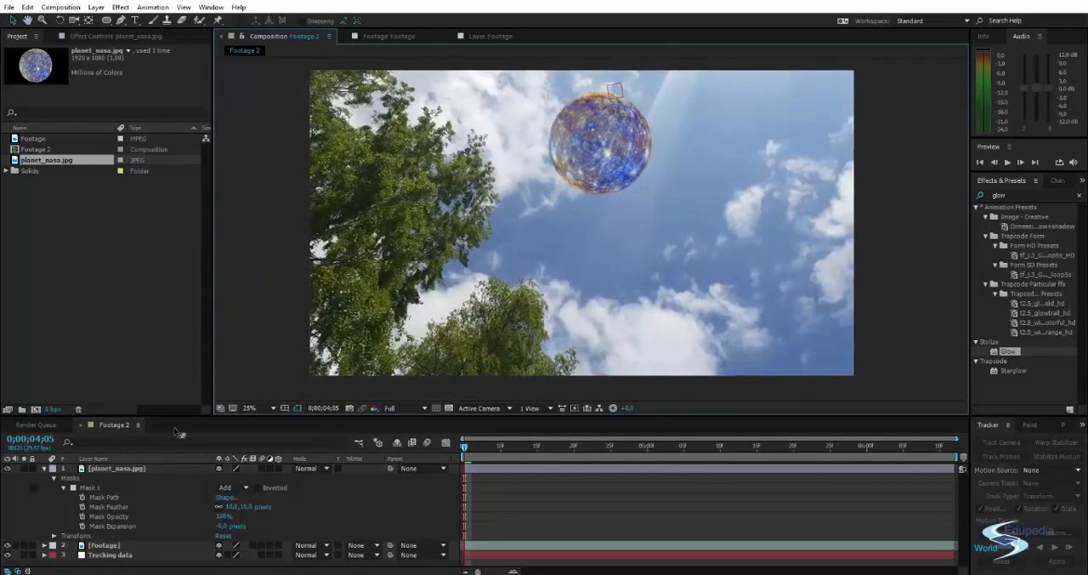
Collapse the planet_nasa.jpg layer's properties and rename the layer "Planet".
click(45, 468)
click(92, 470)
key(Return)
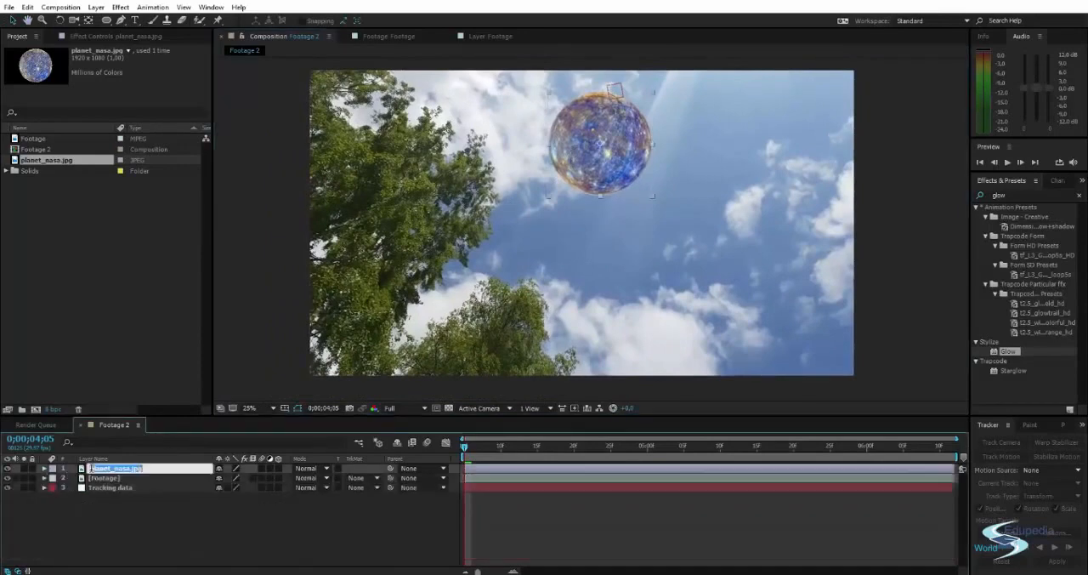
text(Planet)
key(Return)
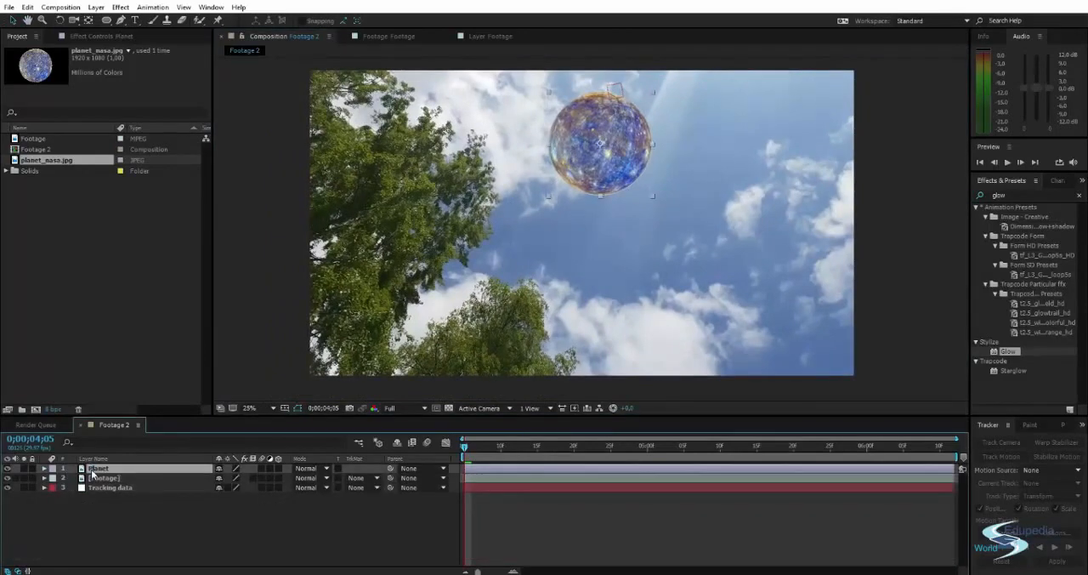
Parent the Planet layer to the Tracking data null.
drag(391, 468, 154, 488)
click(401, 389)
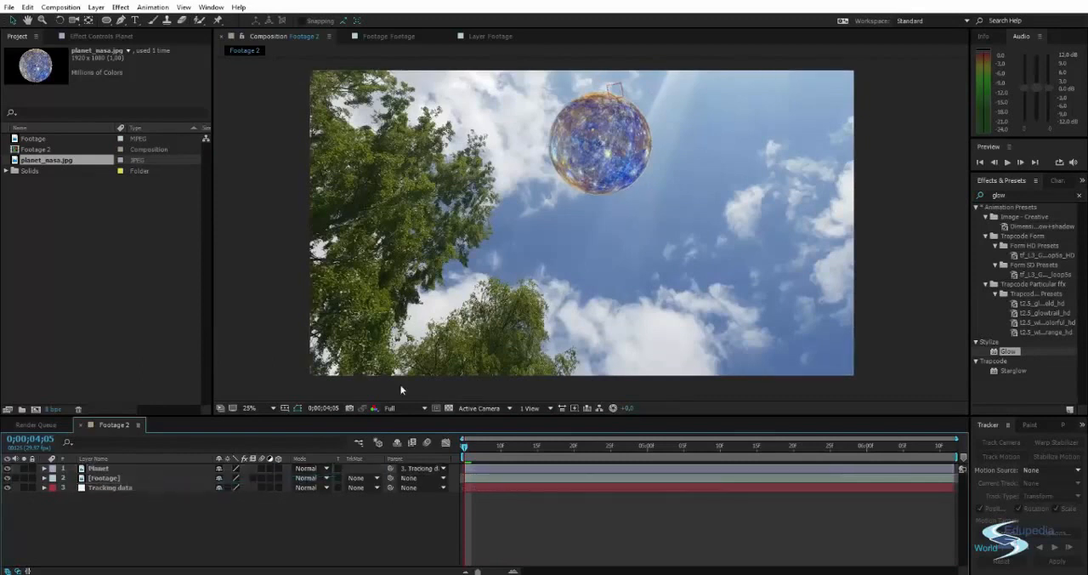
click(152, 467)
click(151, 500)
Preview the composition to check how the planet follows the tracked sky motion.
key(space)
drag(485, 255, 479, 263)
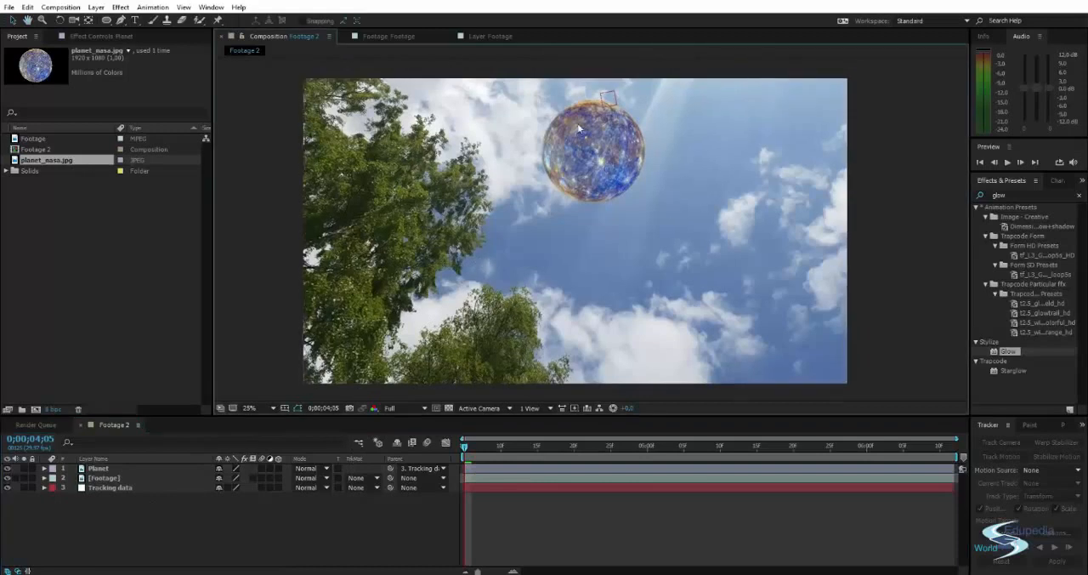
scroll(578, 125, up, 1)
drag(587, 105, 586, 185)
scroll(568, 223, down, 1)
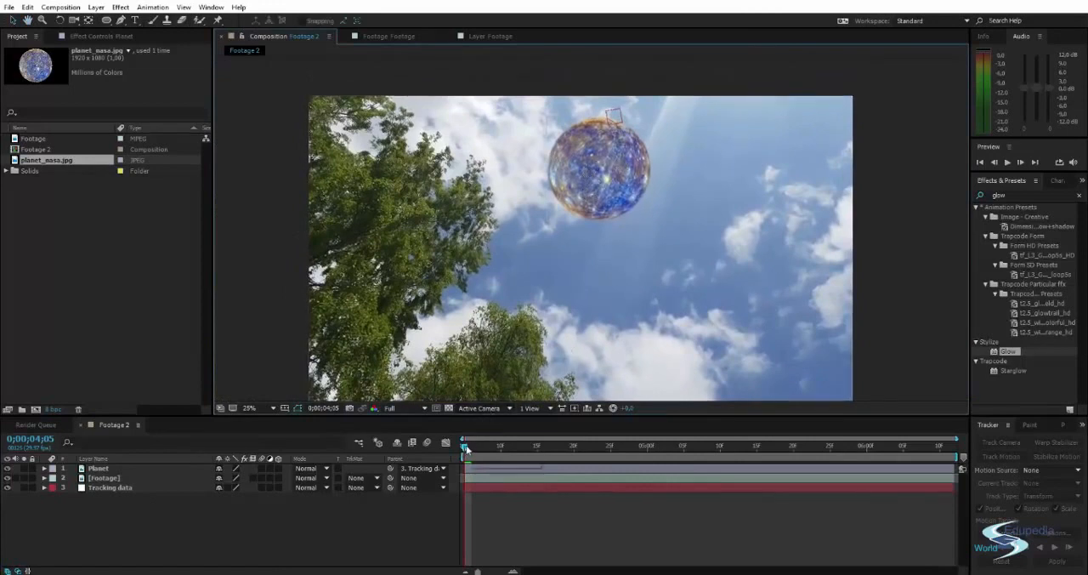
drag(466, 448, 405, 461)
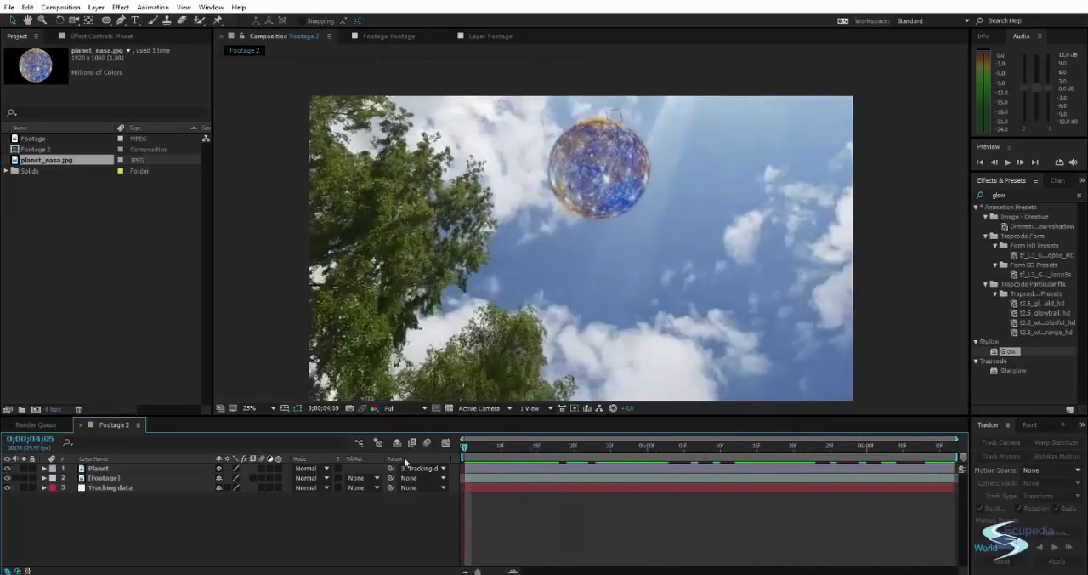
key(space)
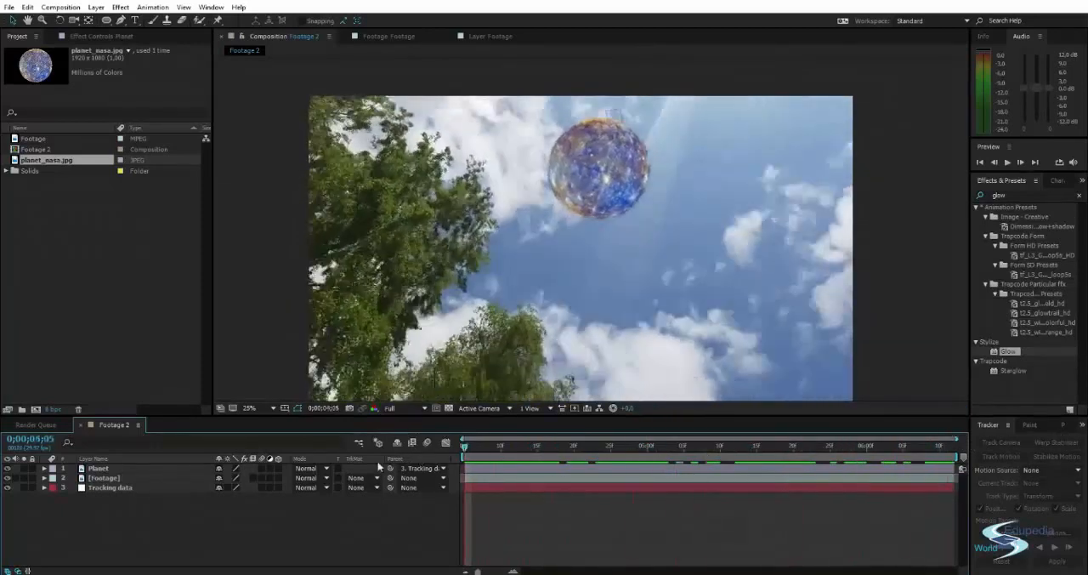
Toggle the Planet layer's visibility to compare the sky with and without the planet, leaving it shown.
click(7, 468)
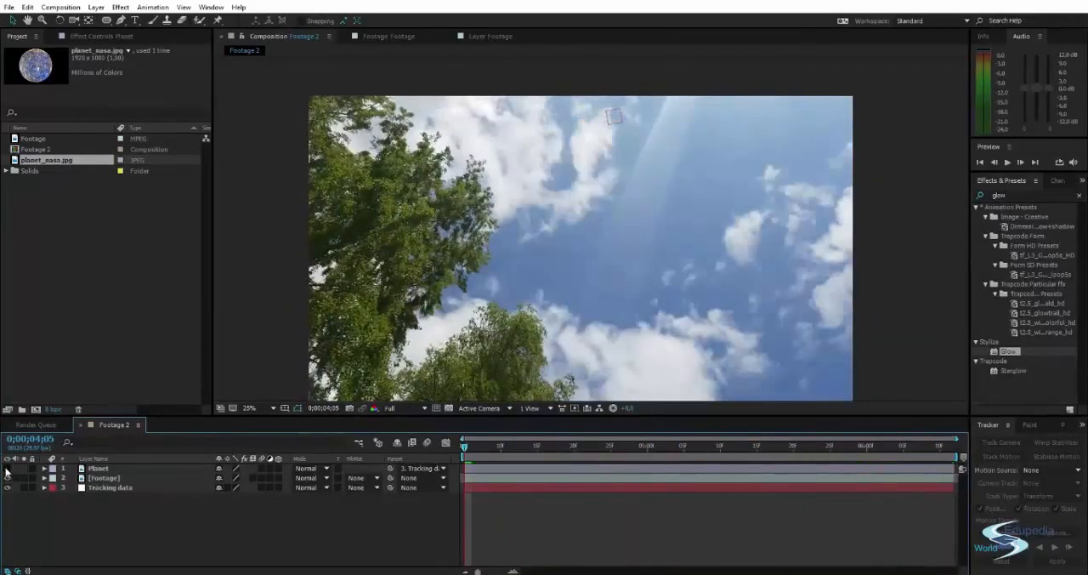
click(7, 468)
click(7, 469)
click(7, 468)
click(6, 468)
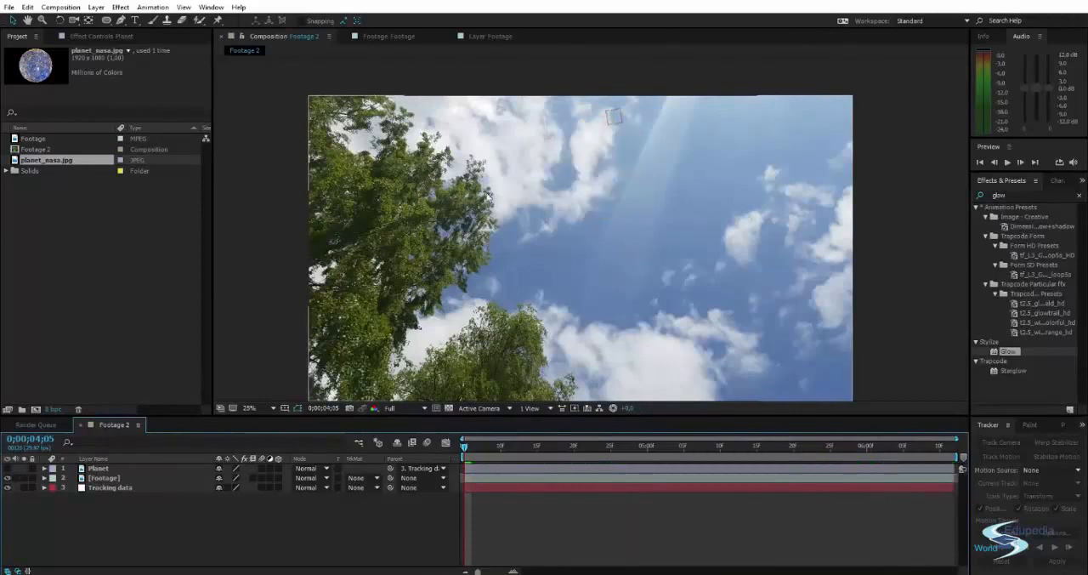
click(7, 469)
drag(529, 236, 535, 225)
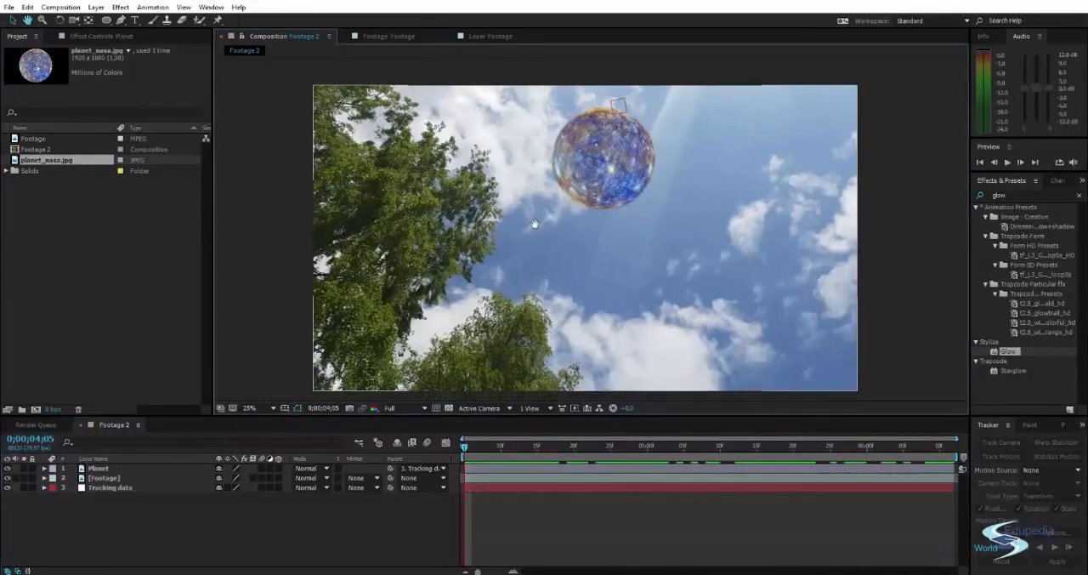
Try the Screen and Multiply blending modes on the Planet layer.
click(326, 478)
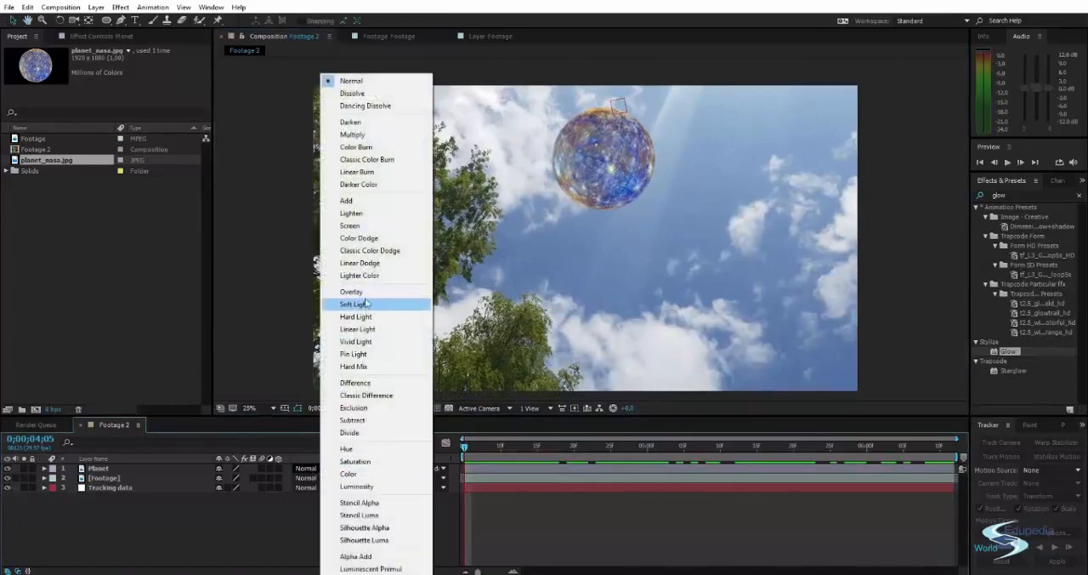
click(350, 226)
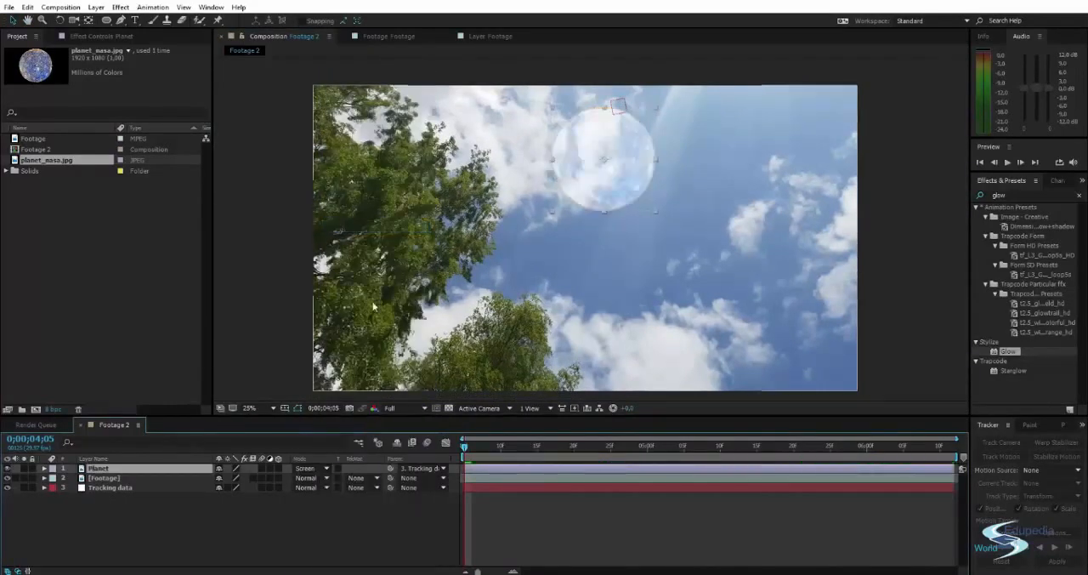
click(316, 468)
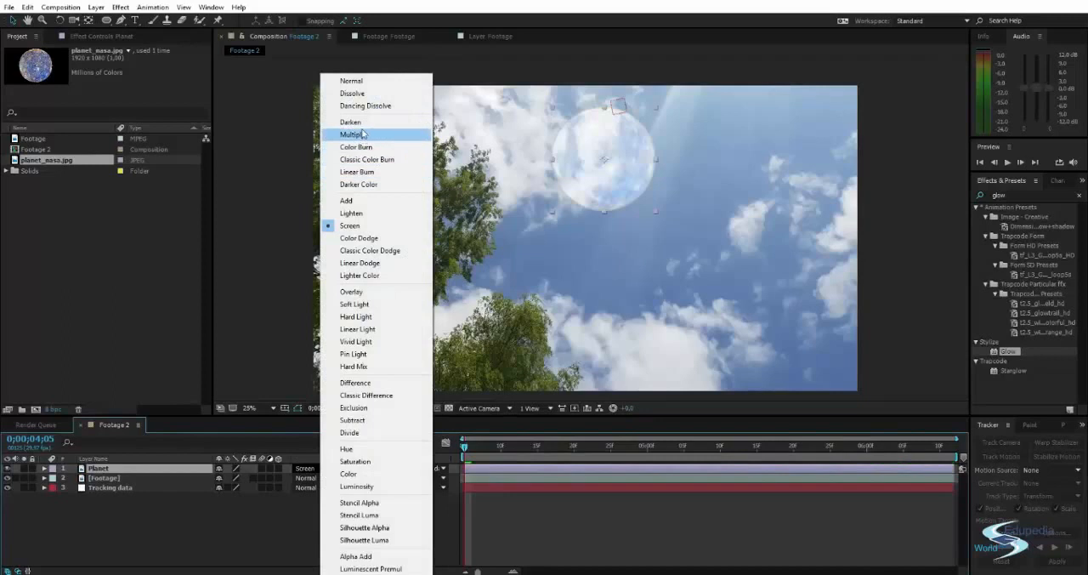
click(364, 136)
Set the Planet layer's blending mode to Overlay and deselect the layer.
click(313, 468)
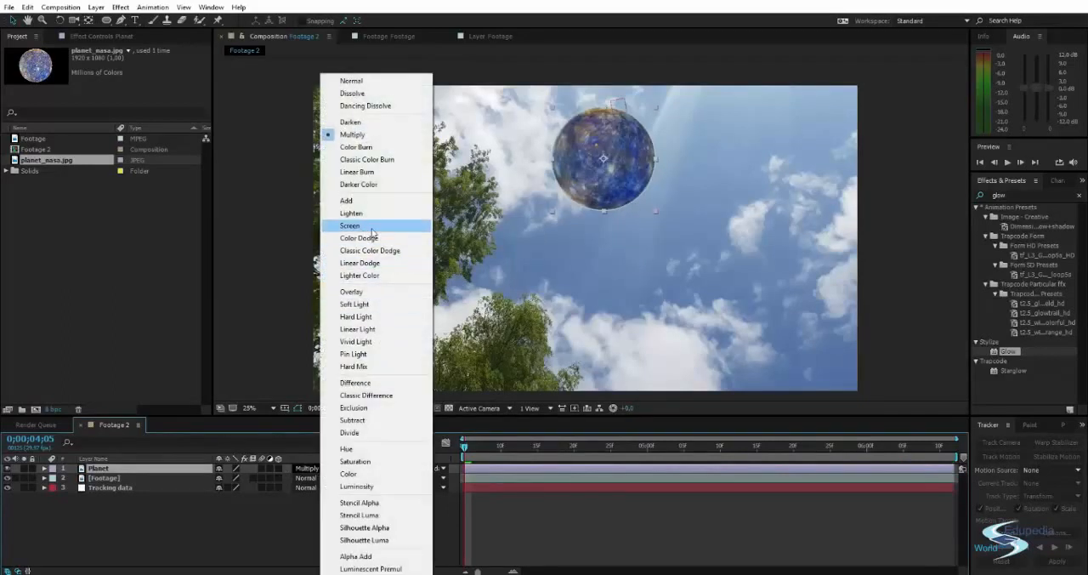
click(377, 292)
click(544, 72)
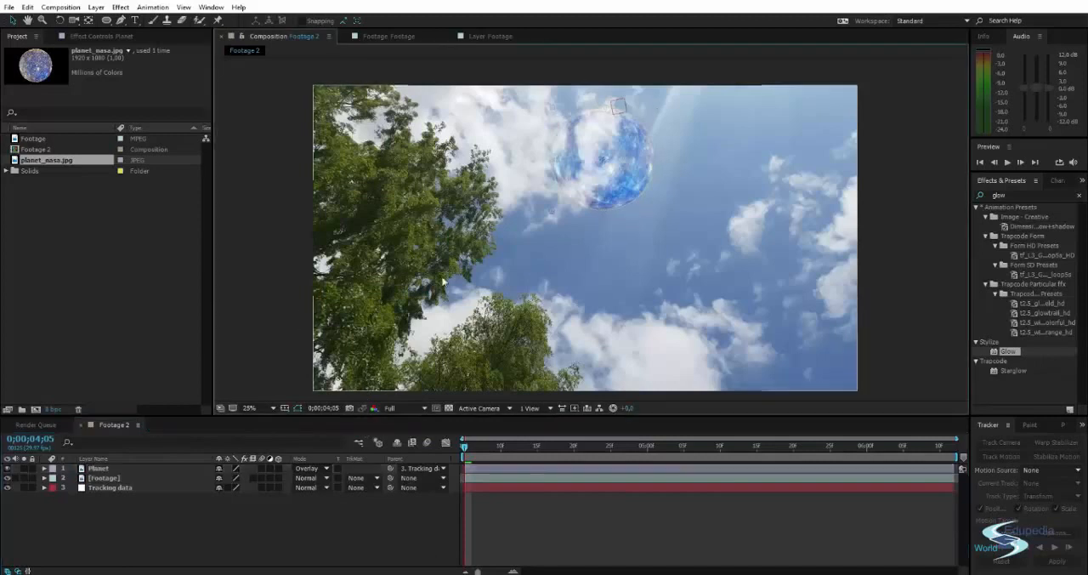
Try the Soft Light blending mode on the Planet layer and check how the planet blends with the sky.
scroll(593, 166, up, 2)
drag(601, 168, 580, 276)
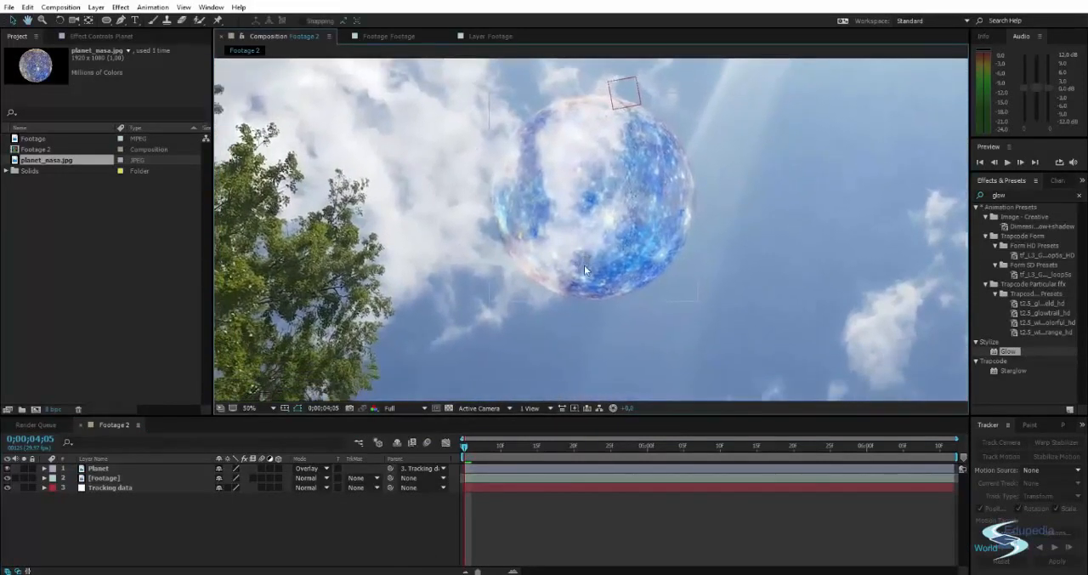
click(308, 468)
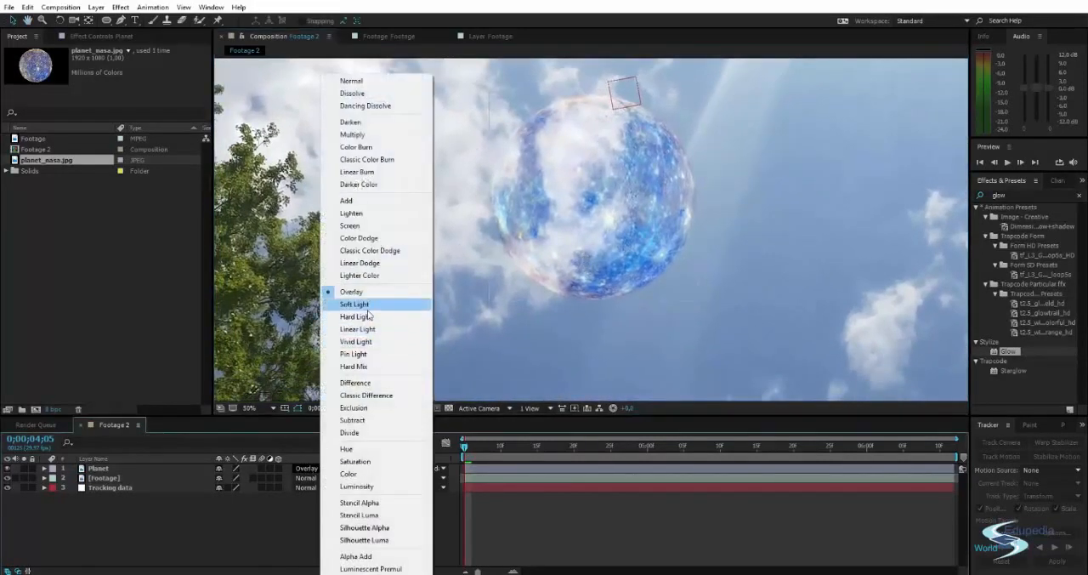
click(374, 303)
scroll(252, 265, down, 2)
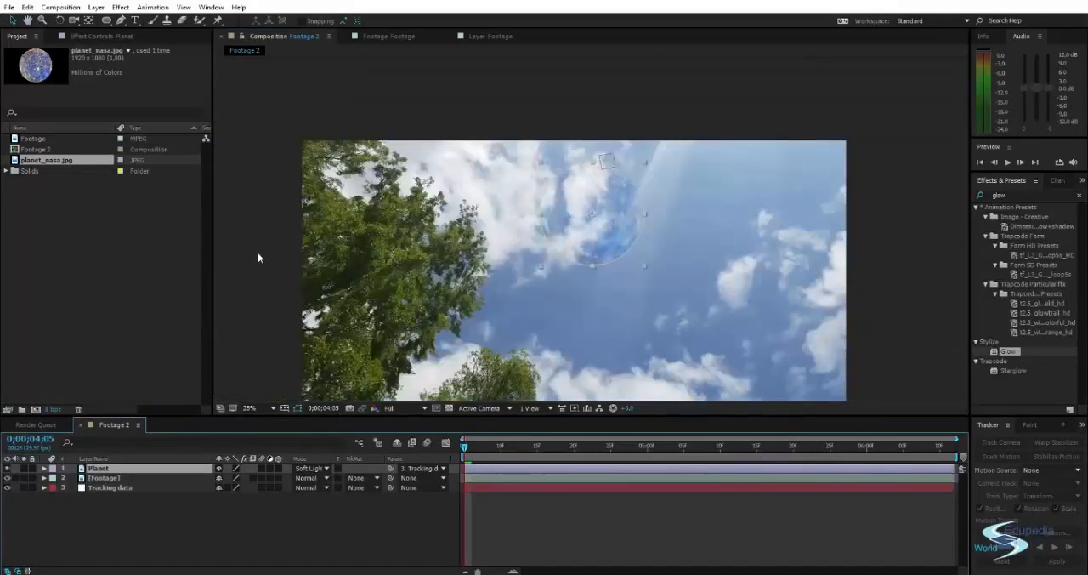
click(258, 253)
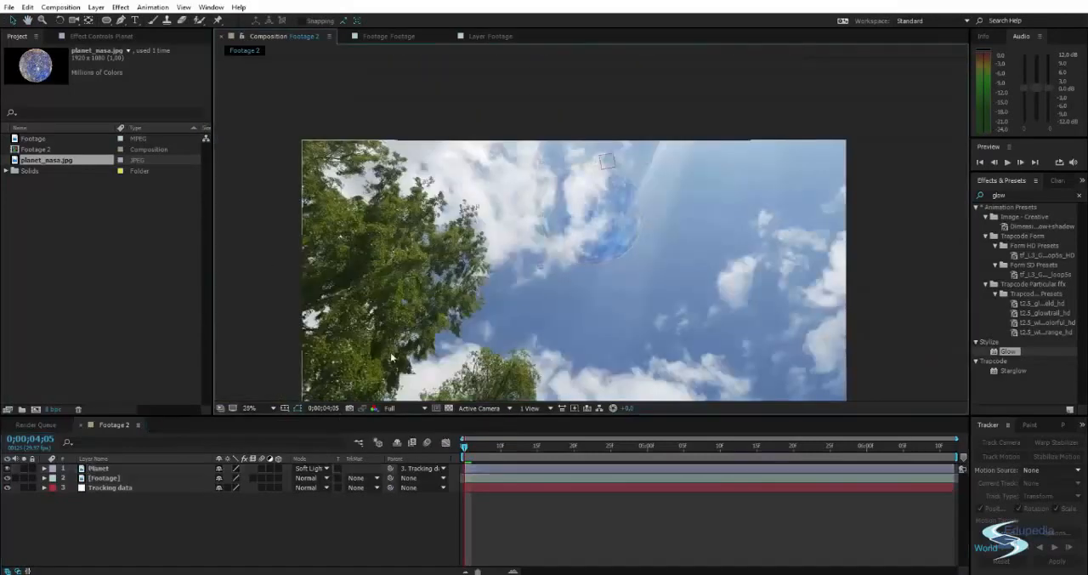
Set the Planet layer's blending mode to Normal, inspect the planet up close and deselect the layer.
click(308, 467)
click(368, 82)
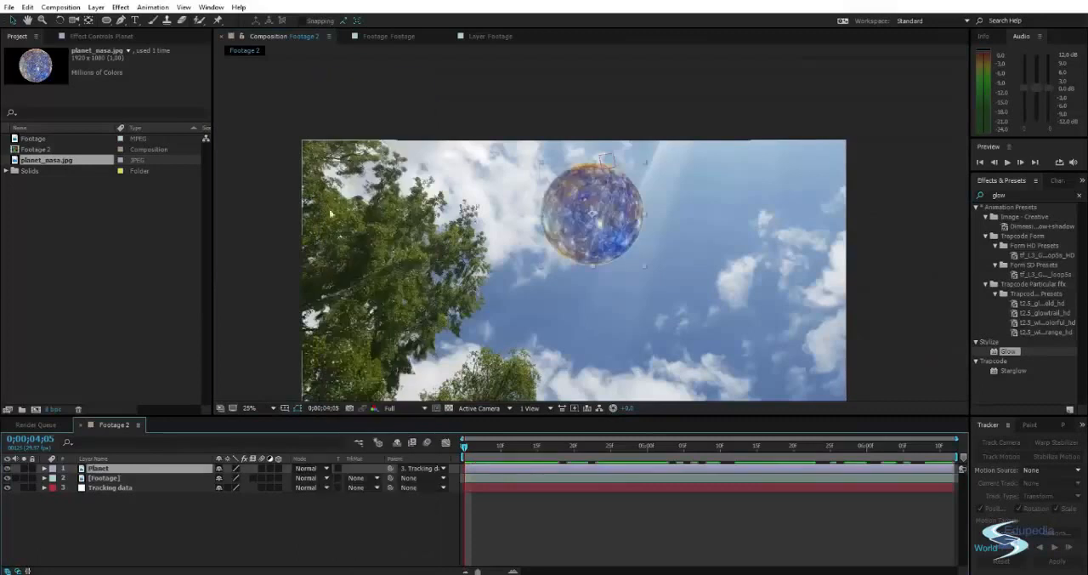
drag(453, 237, 468, 183)
click(611, 179)
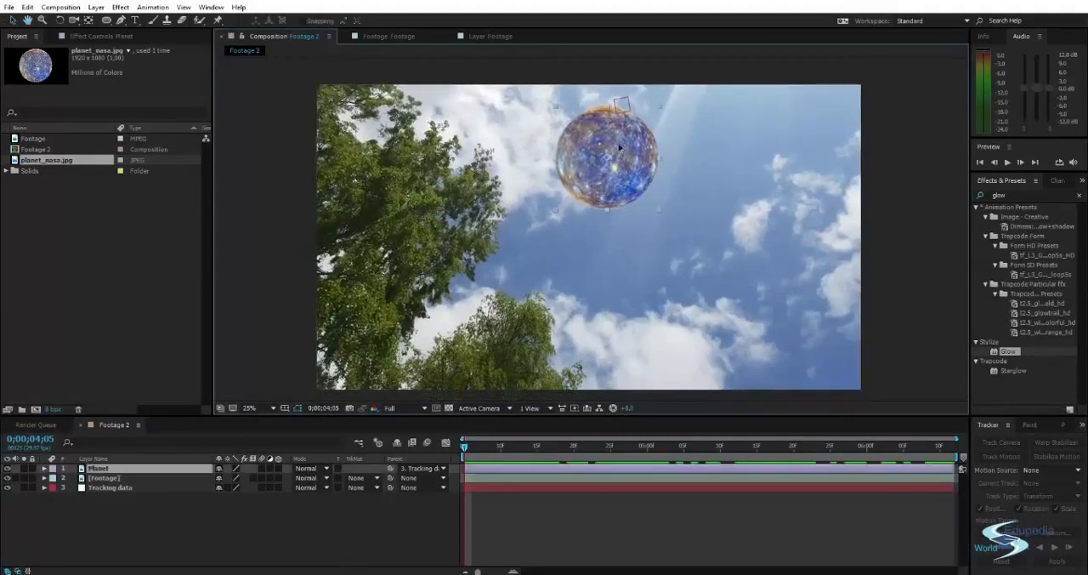
scroll(613, 181, up, 2)
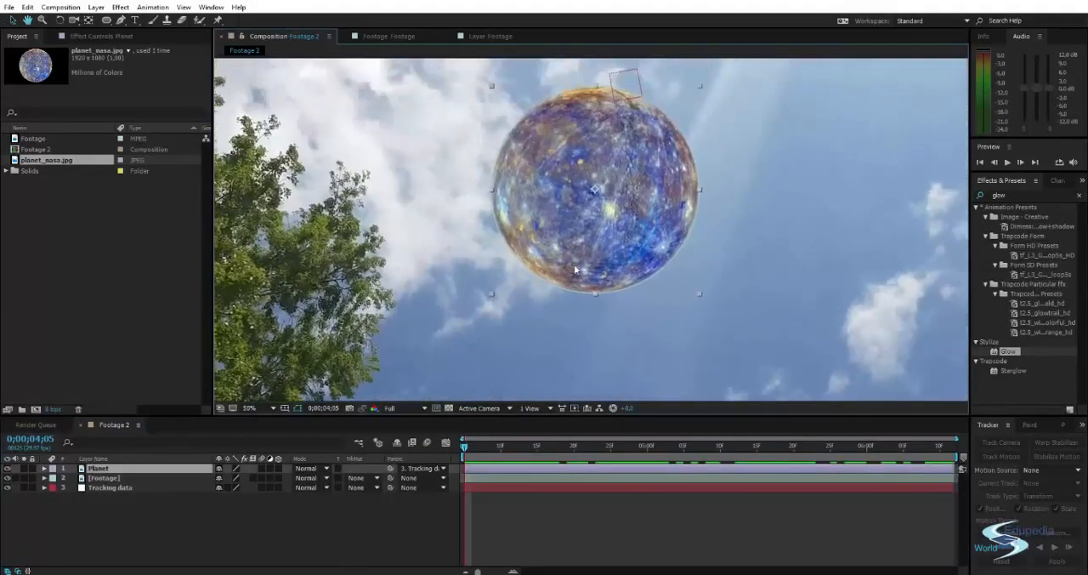
scroll(613, 181, down, 1)
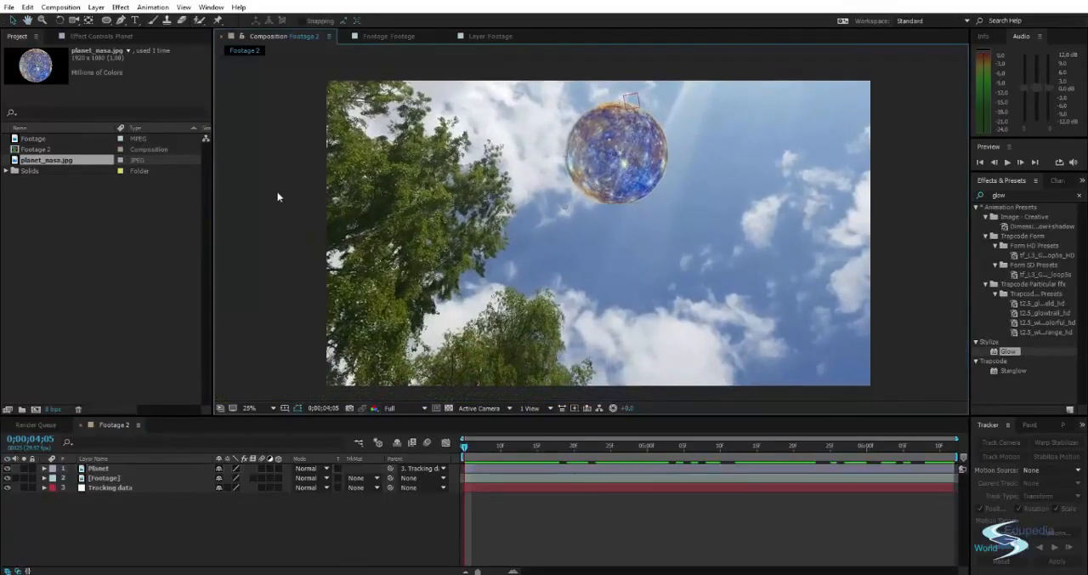
click(289, 179)
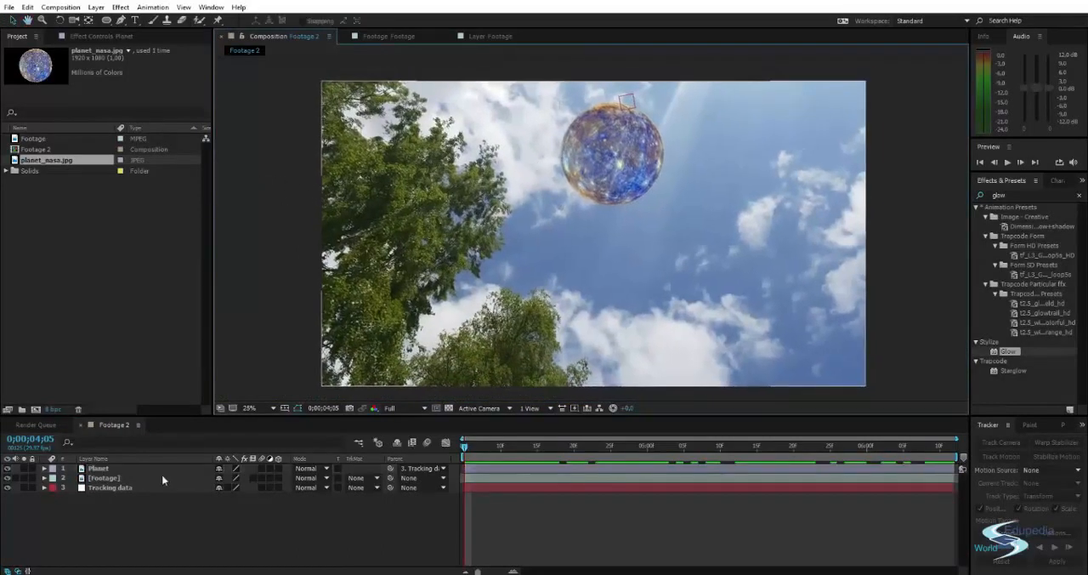
Duplicate the Footage layer and rename the copy directly below Planet as Luma Key.
click(116, 481)
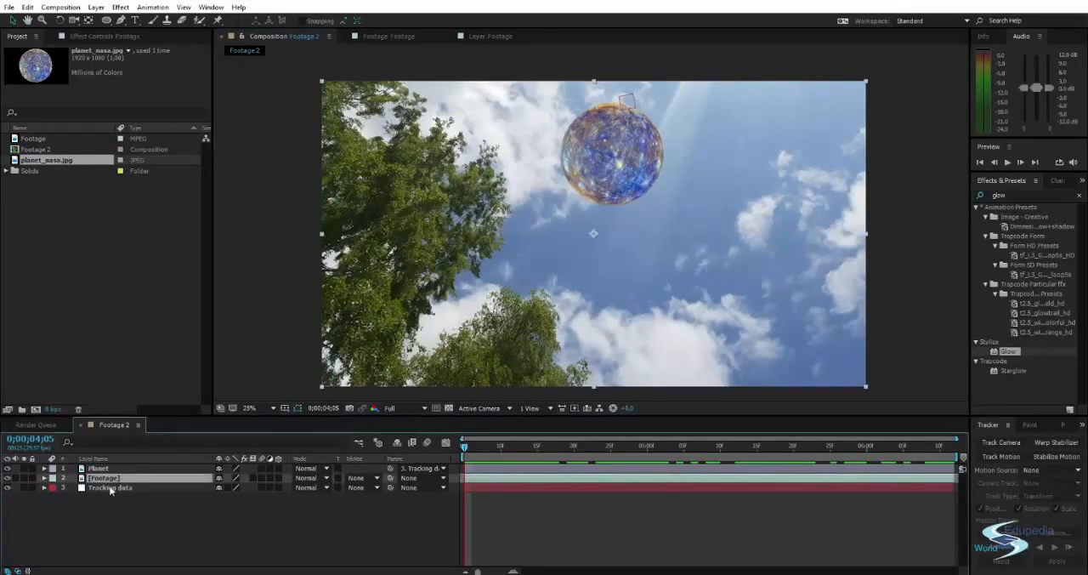
key(ctrl+d)
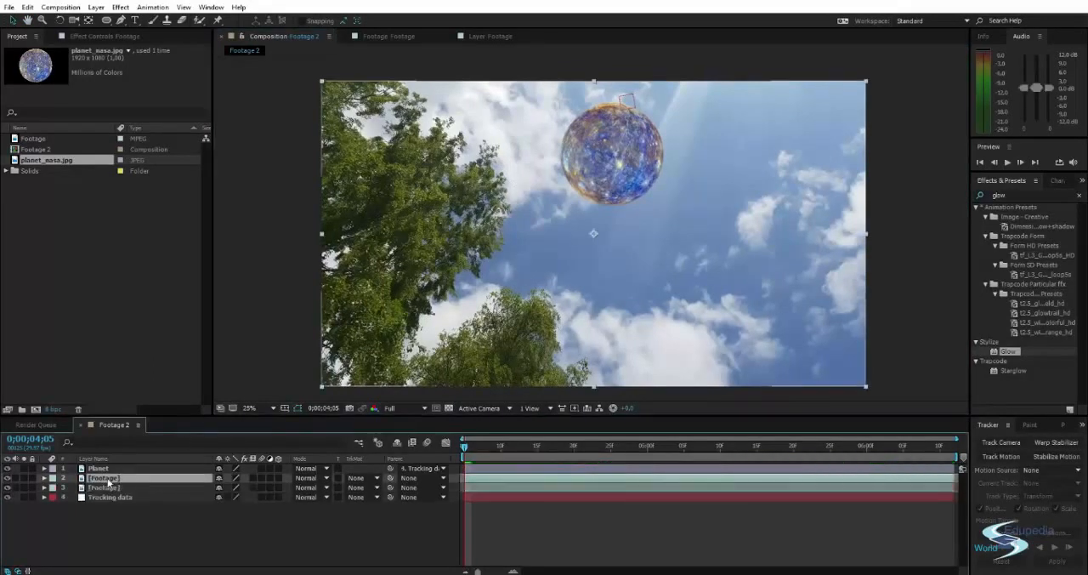
key(Return)
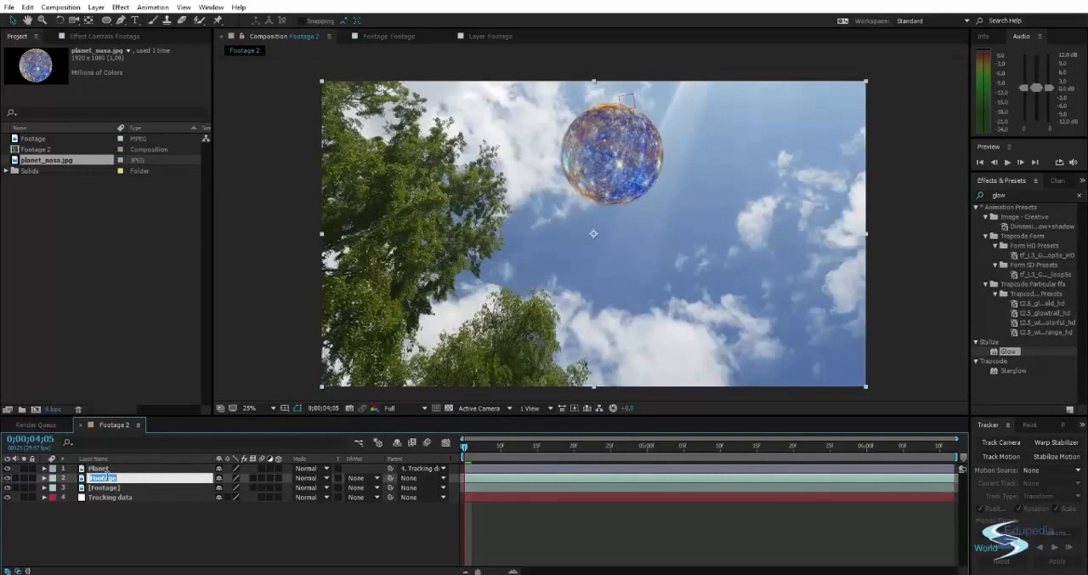
text(Key)
key(Return)
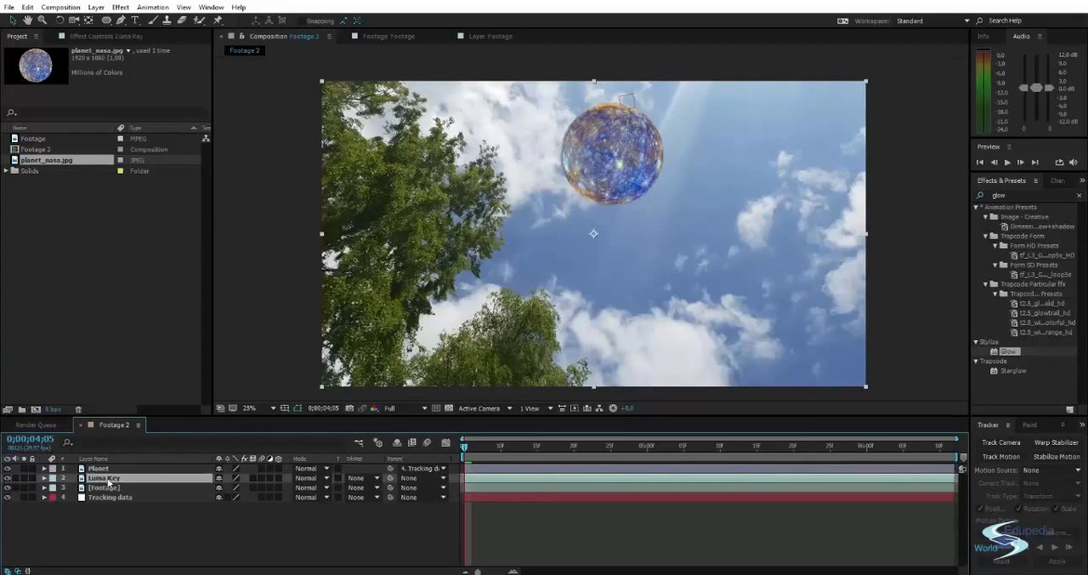
Solo the Luma Key layer and apply the Keylight (1.2) effect to it.
click(24, 477)
click(1014, 194)
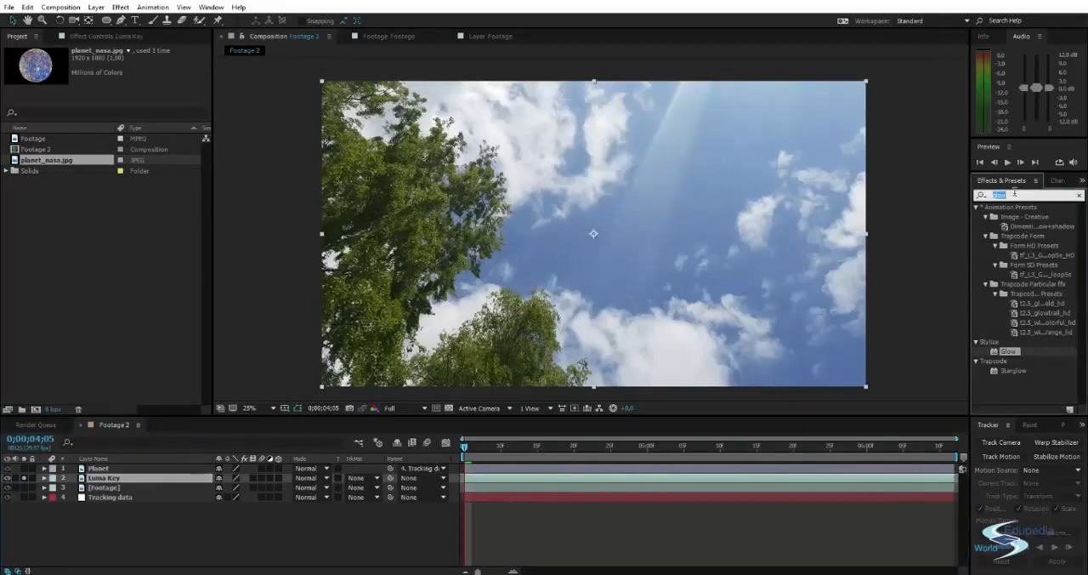
text(lu)
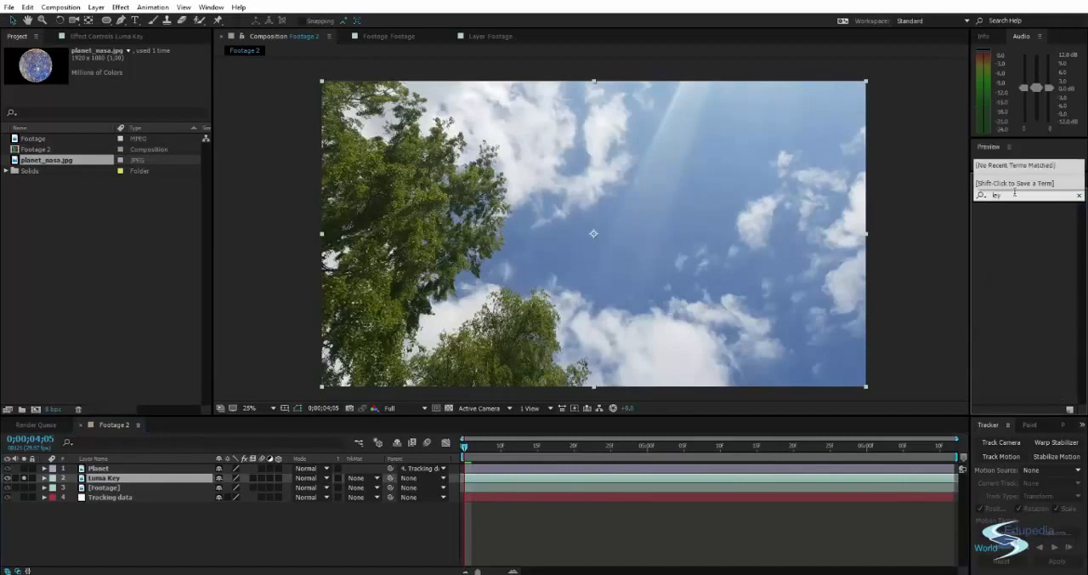
text(l)
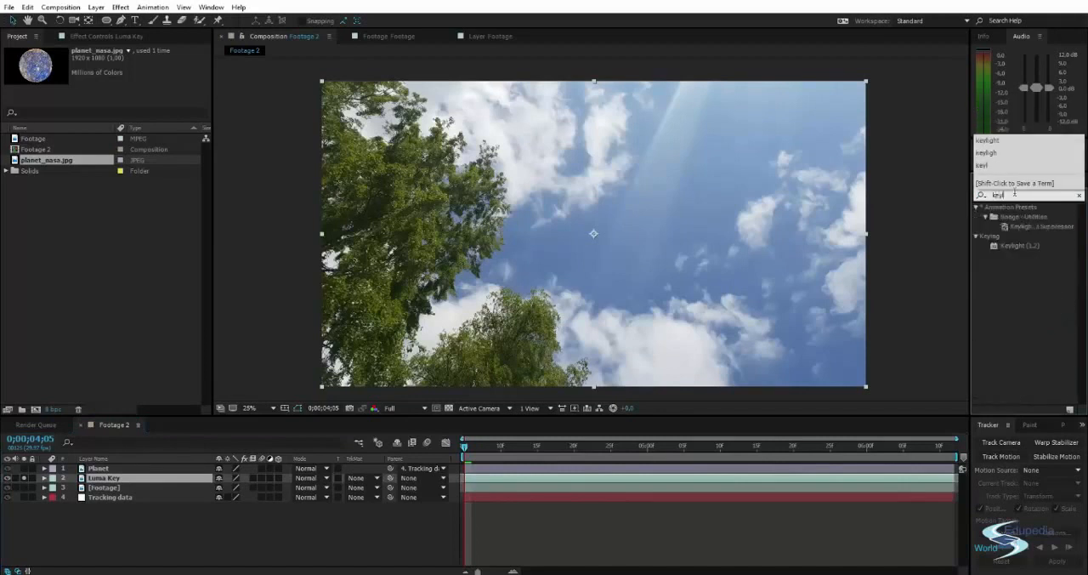
text(ight)
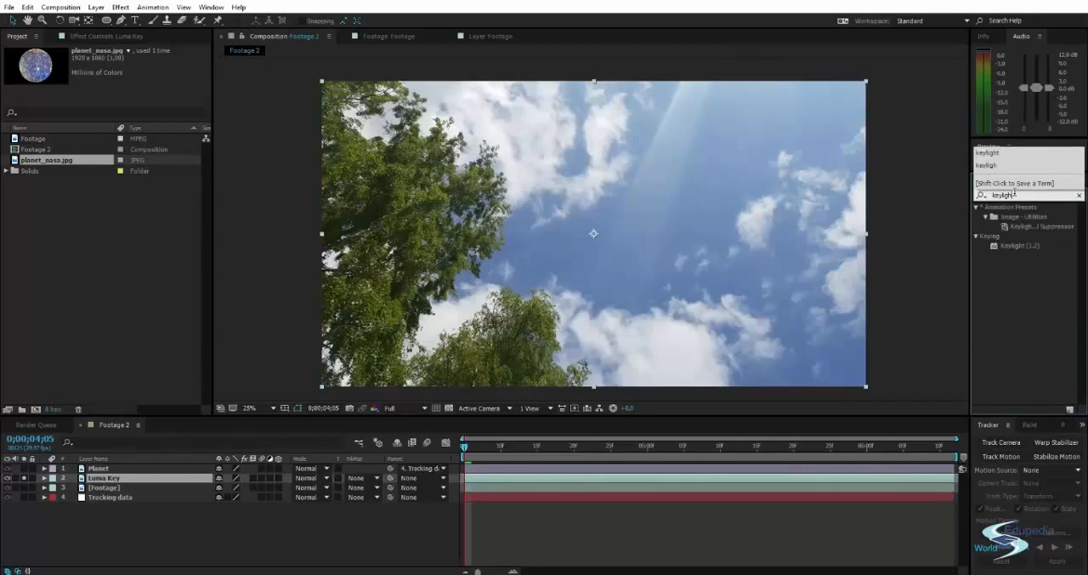
drag(1028, 247, 111, 478)
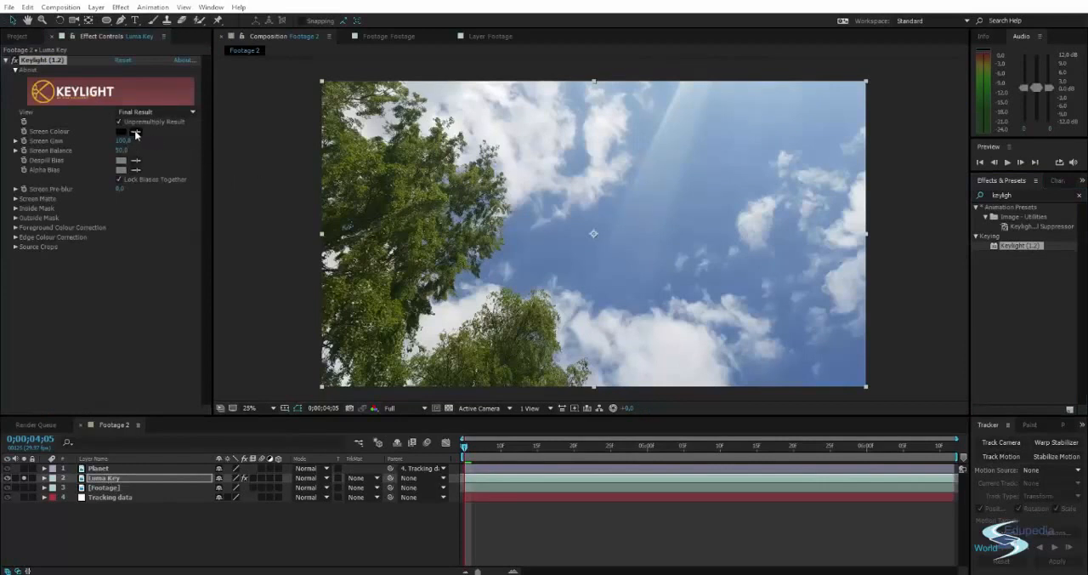
Key out the blue sky by sampling it as Keylight's Screen Colour and raising Screen Gain to about 125.
click(135, 133)
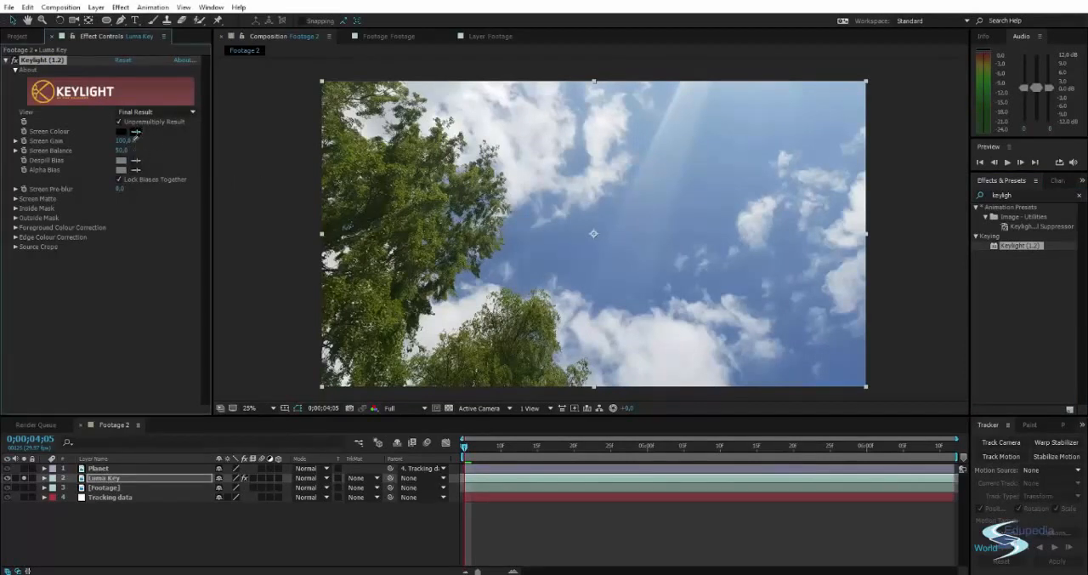
click(586, 158)
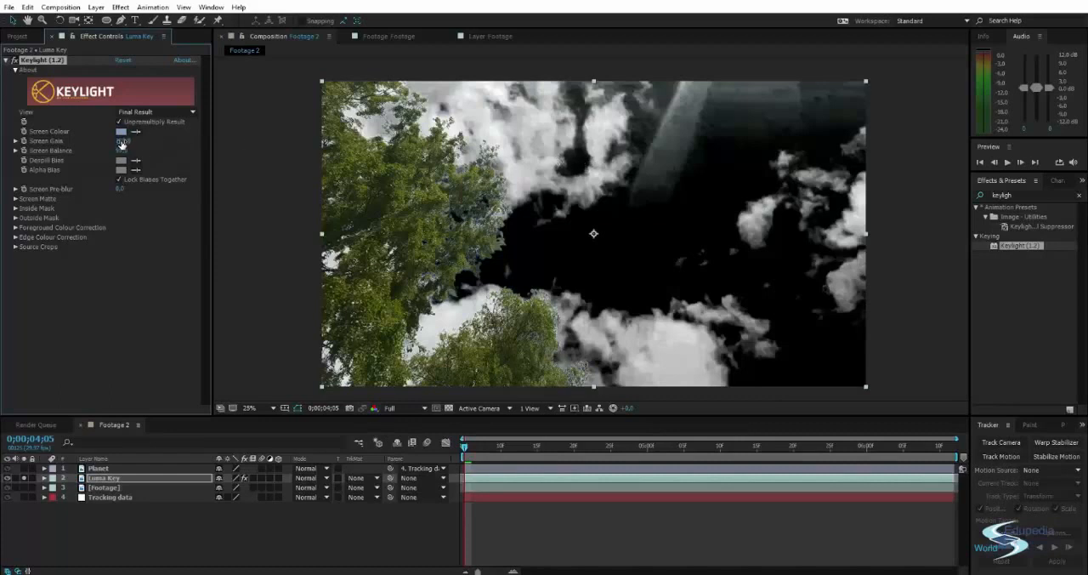
drag(121, 142, 137, 142)
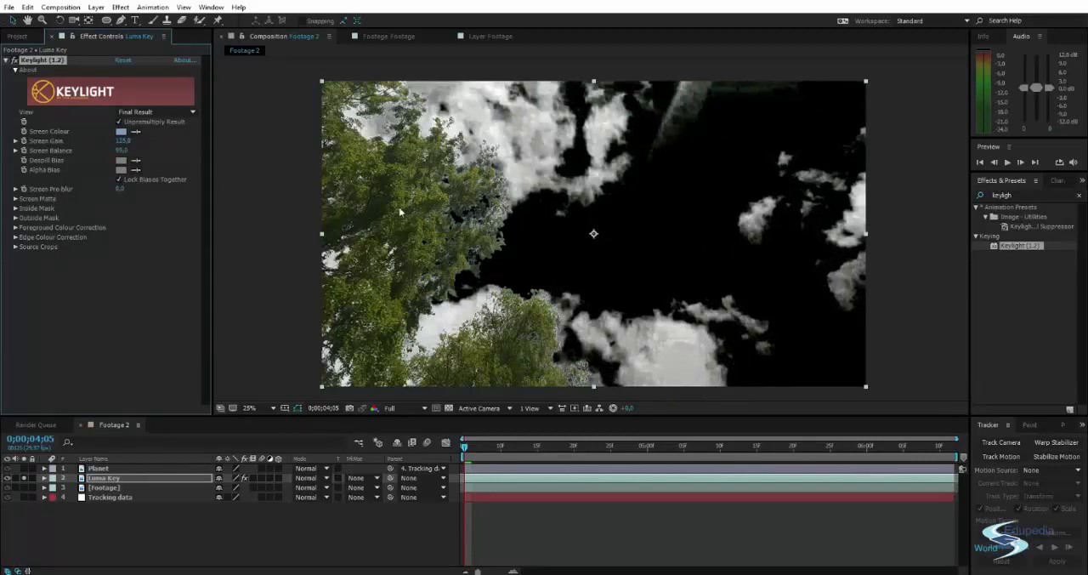
Clear the effects search and deselect the Luma Key layer.
click(1026, 194)
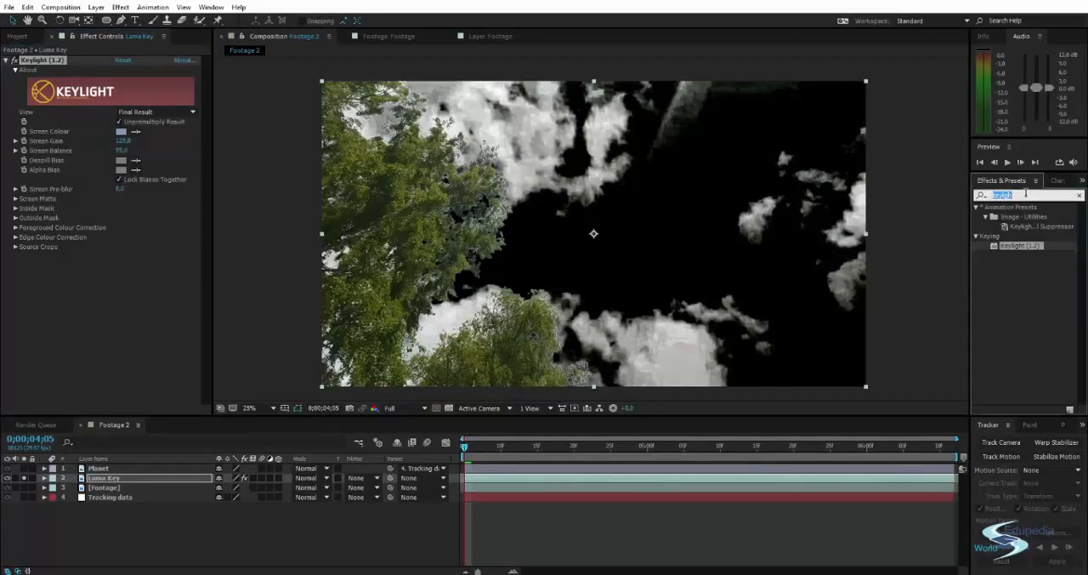
click(1078, 195)
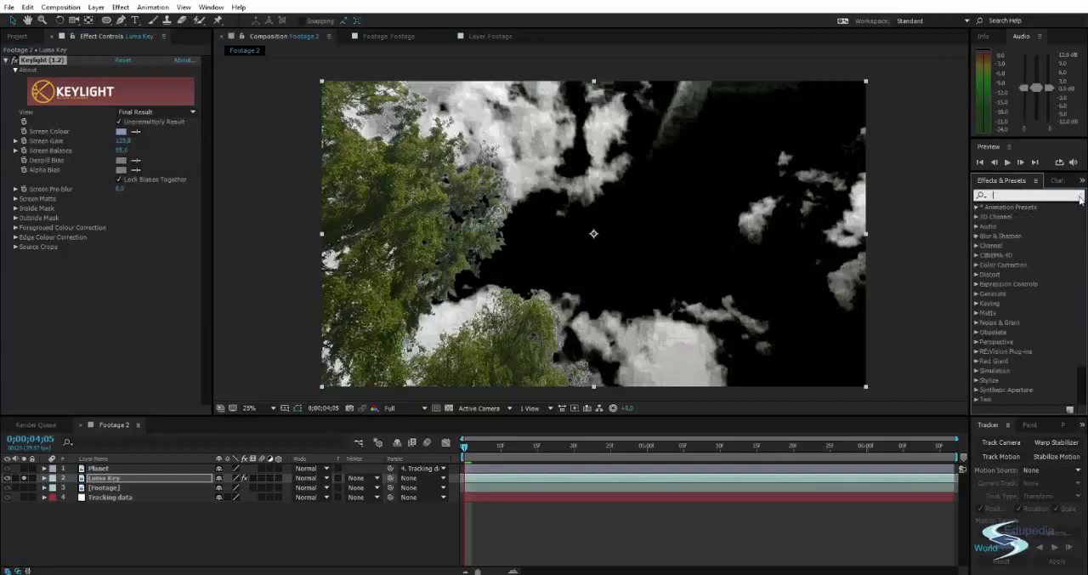
click(123, 293)
click(251, 222)
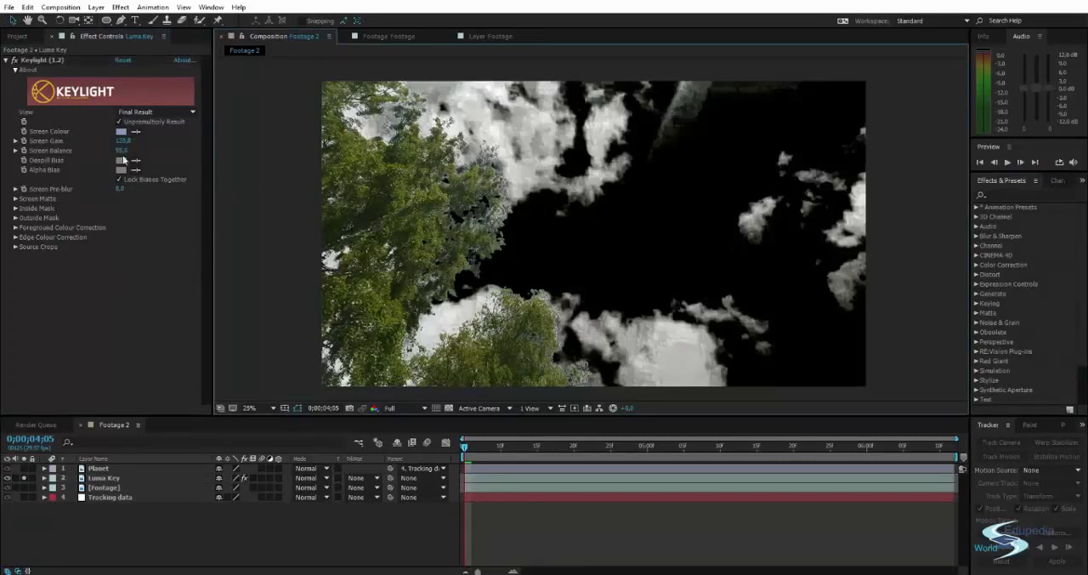
Unsolo and hide the Luma Key layer, and move it above the Planet layer.
click(23, 478)
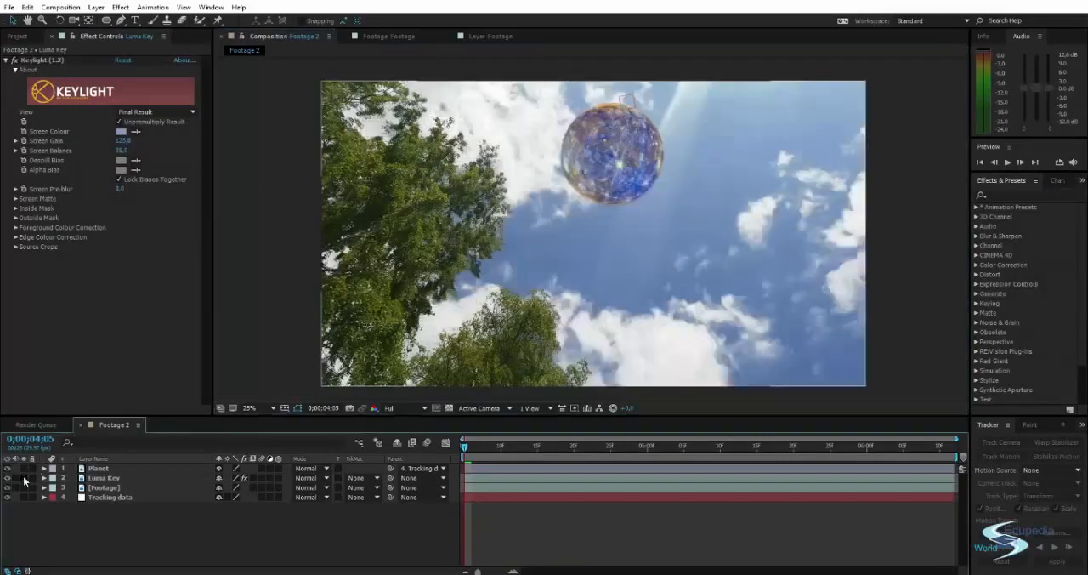
click(7, 478)
drag(98, 481, 105, 471)
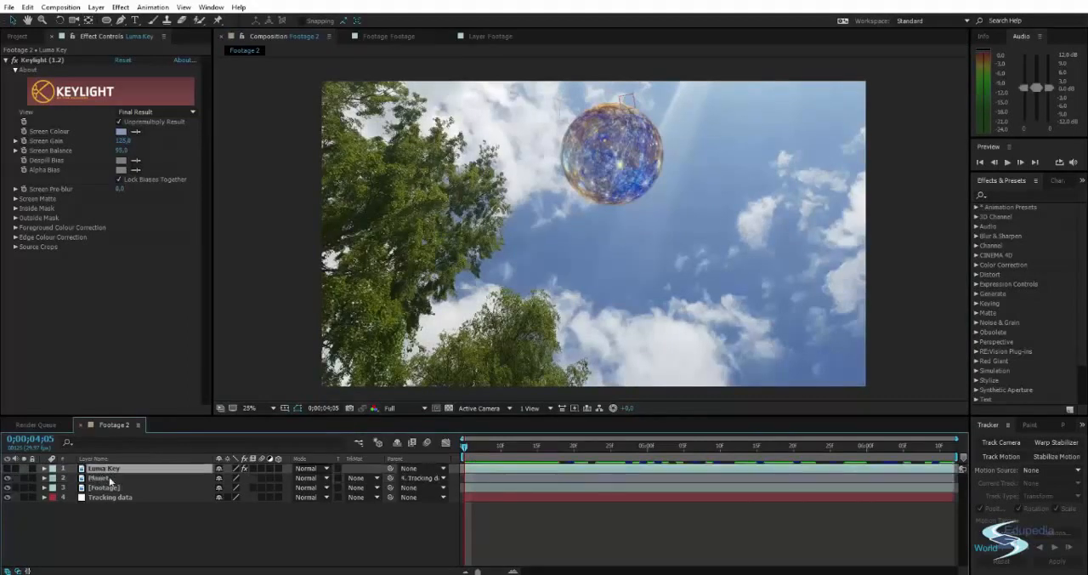
Try Alpha Matte on the Planet layer, then set its track matte to Alpha Inverted Matte "Luma Key".
click(361, 478)
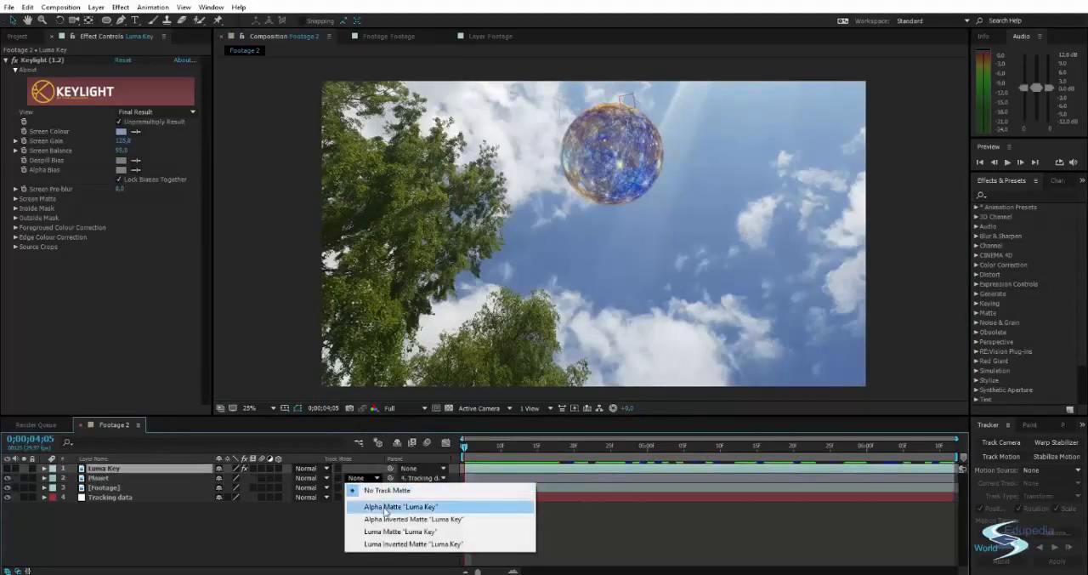
click(385, 507)
click(358, 478)
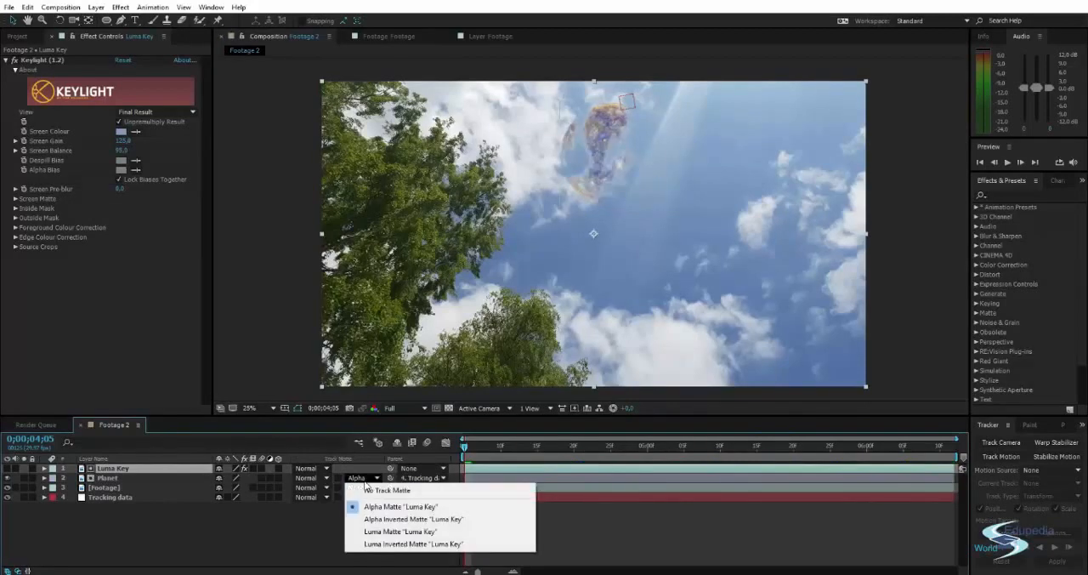
click(375, 519)
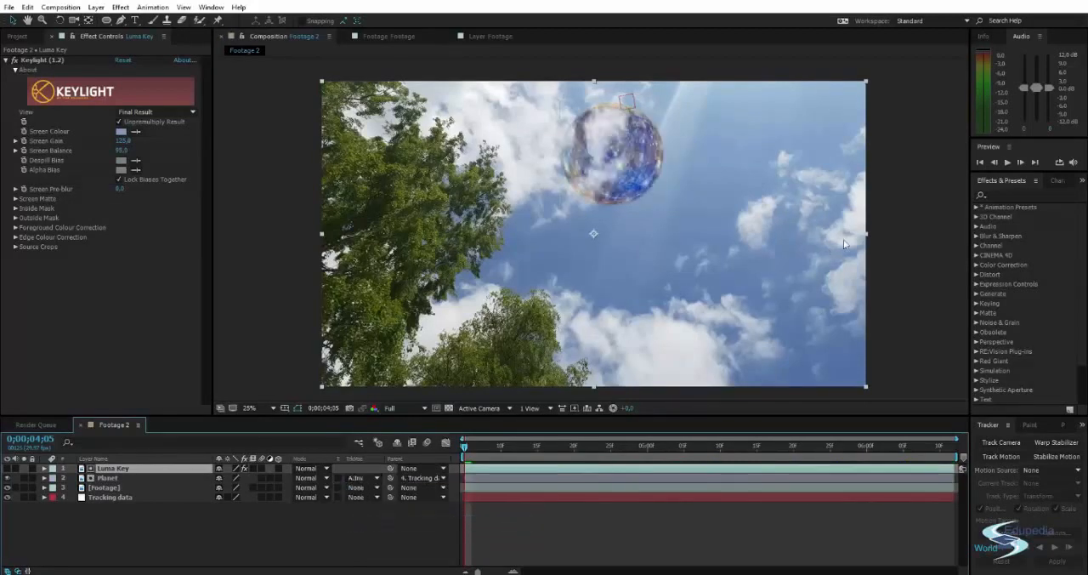
Examine the matted planet up close, both against the sky and with the Planet layer temporarily soloed.
scroll(843, 238, up, 6)
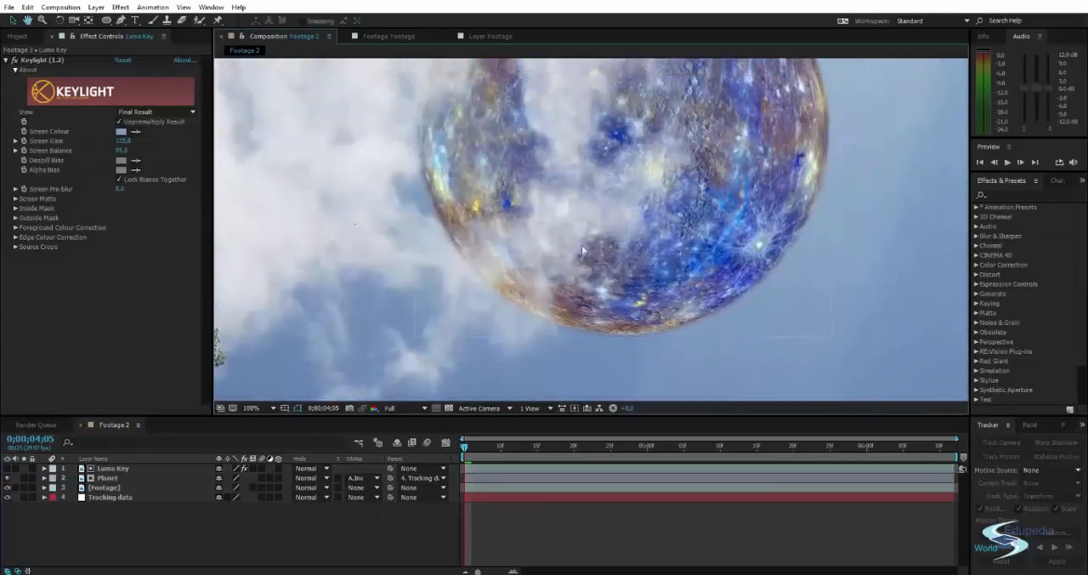
scroll(582, 245, down, 3)
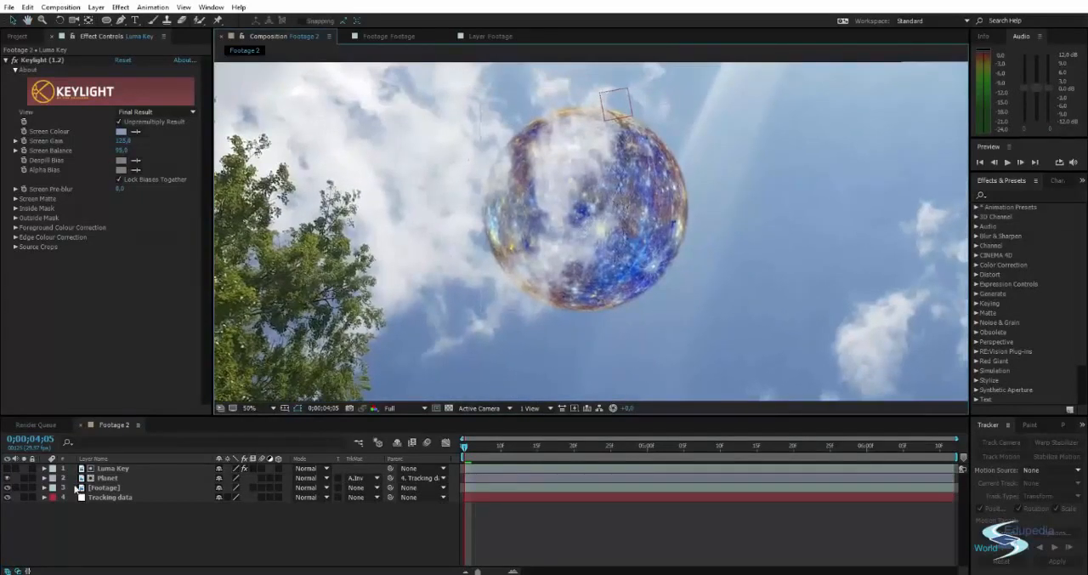
click(23, 478)
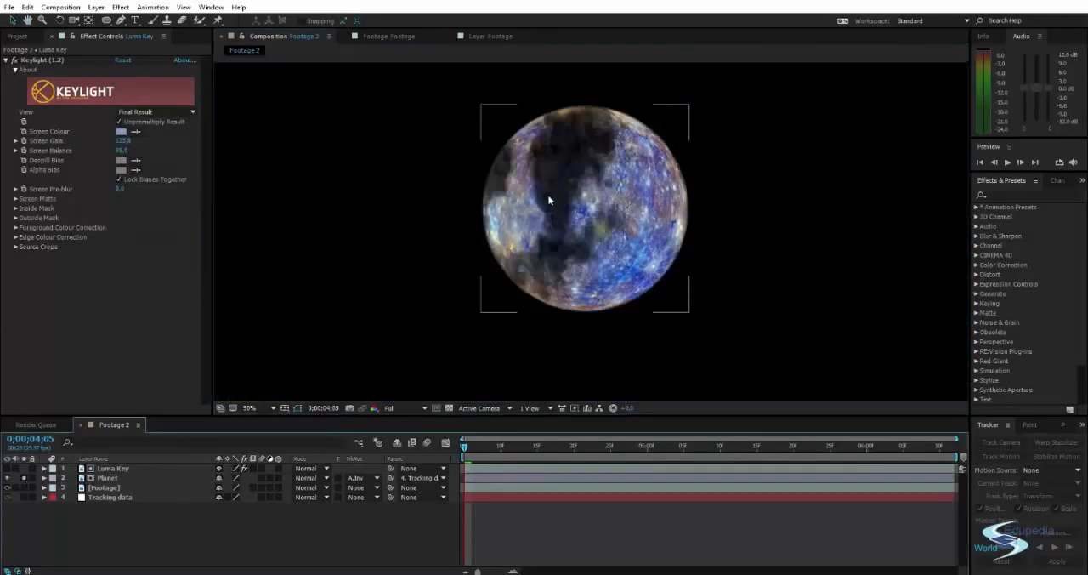
scroll(580, 143, up, 2)
scroll(580, 116, down, 2)
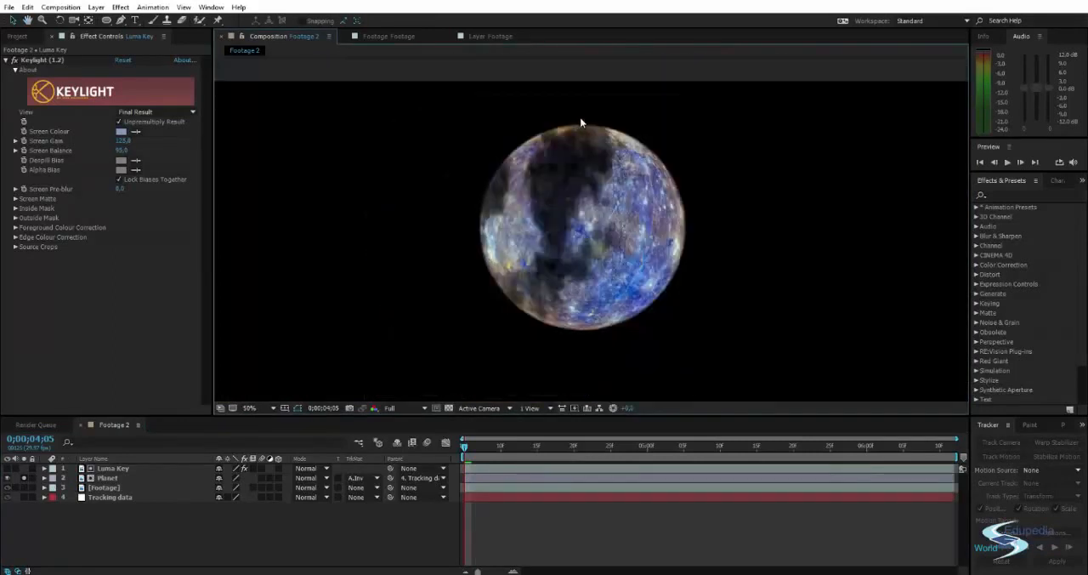
click(23, 478)
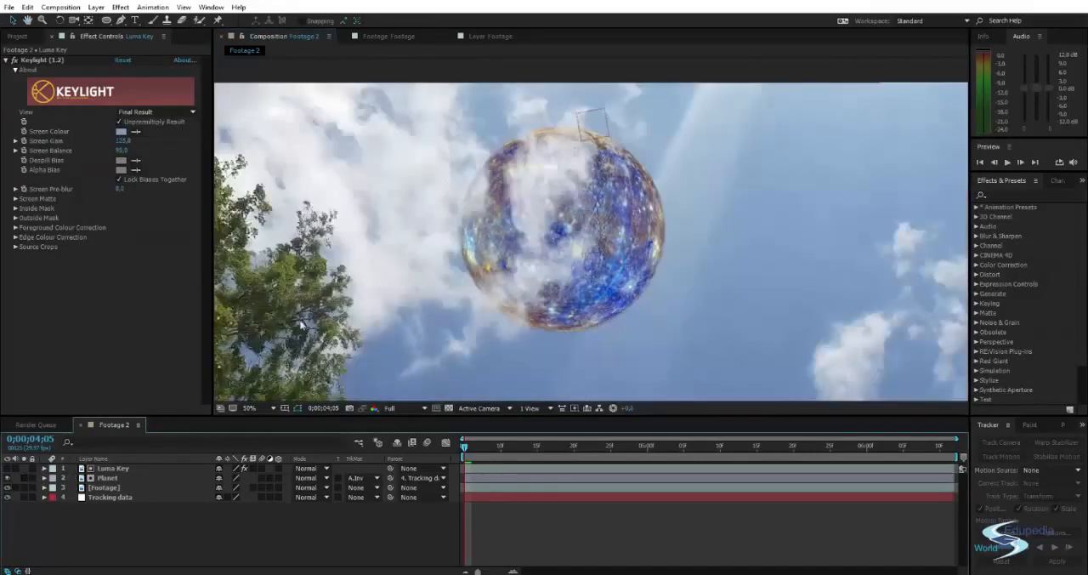
drag(521, 186, 547, 177)
scroll(546, 177, down, 2)
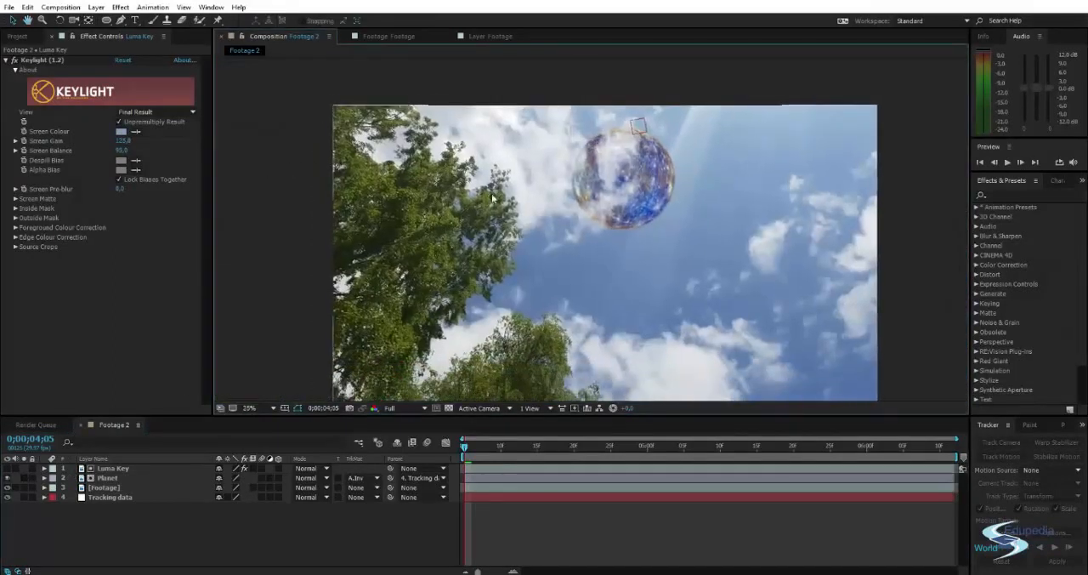
Reduce the Planet layer's opacity to 31%.
scroll(591, 144, up, 2)
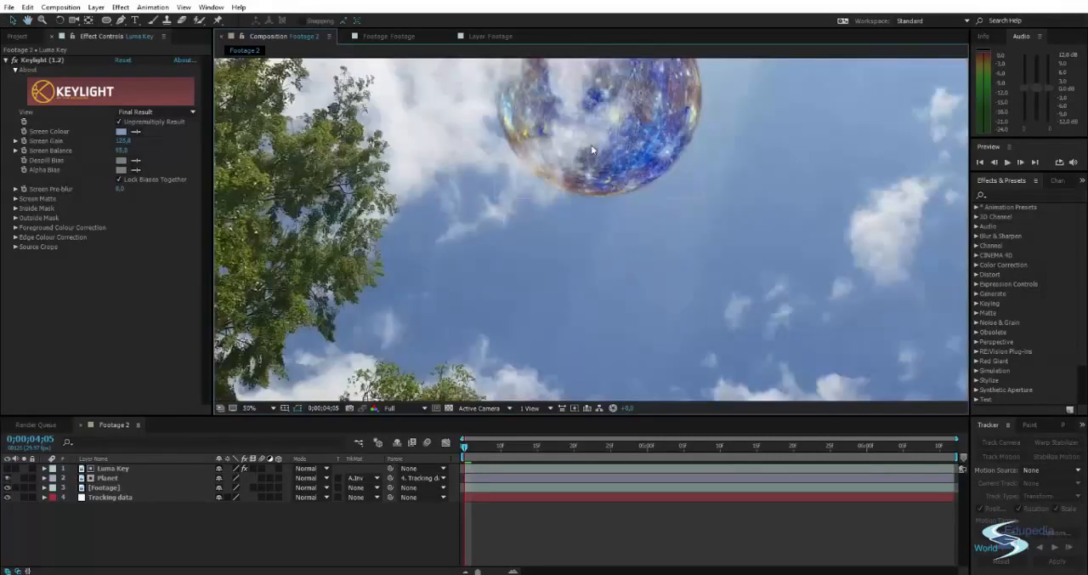
drag(590, 145, 546, 245)
scroll(548, 243, down, 2)
drag(608, 232, 640, 149)
click(149, 478)
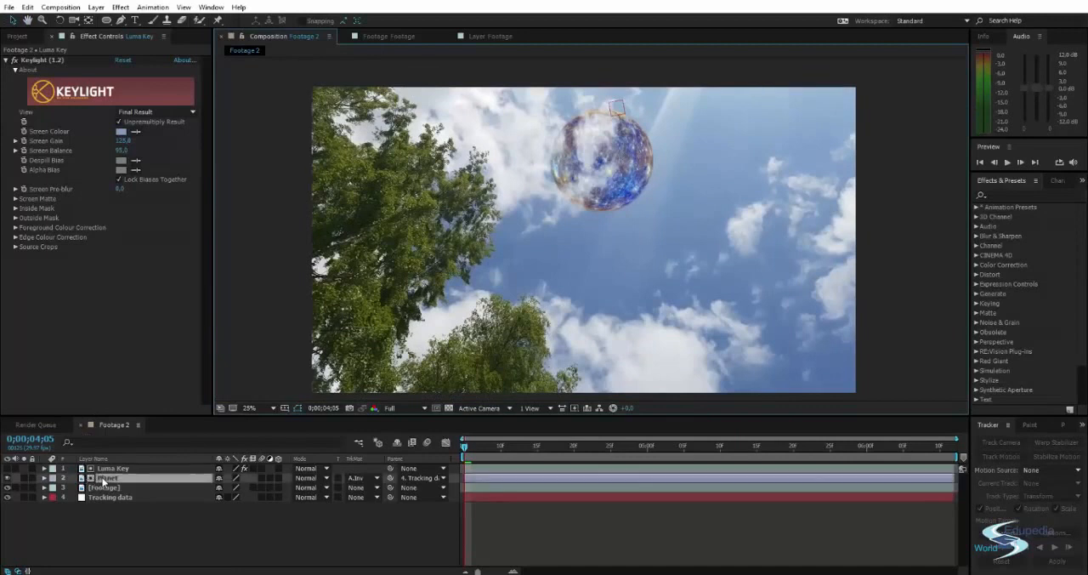
key(t)
drag(224, 488, 182, 487)
click(268, 243)
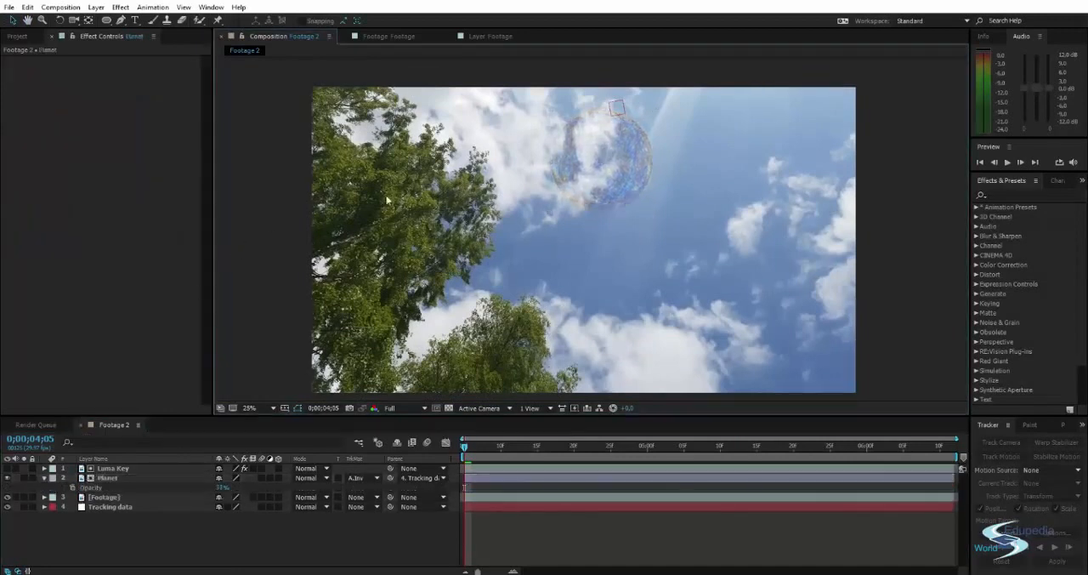
Examine the semi-transparent planet against the clouds, both up close and in the whole frame, and deselect the Planet layer.
mouse_move(486, 165)
mouse_down()
mouse_move(468, 151)
mouse_move(475, 167)
mouse_up()
scroll(620, 132, up, 2)
drag(636, 125, 583, 161)
scroll(583, 165, down, 2)
drag(594, 202, 697, 184)
click(652, 181)
click(882, 147)
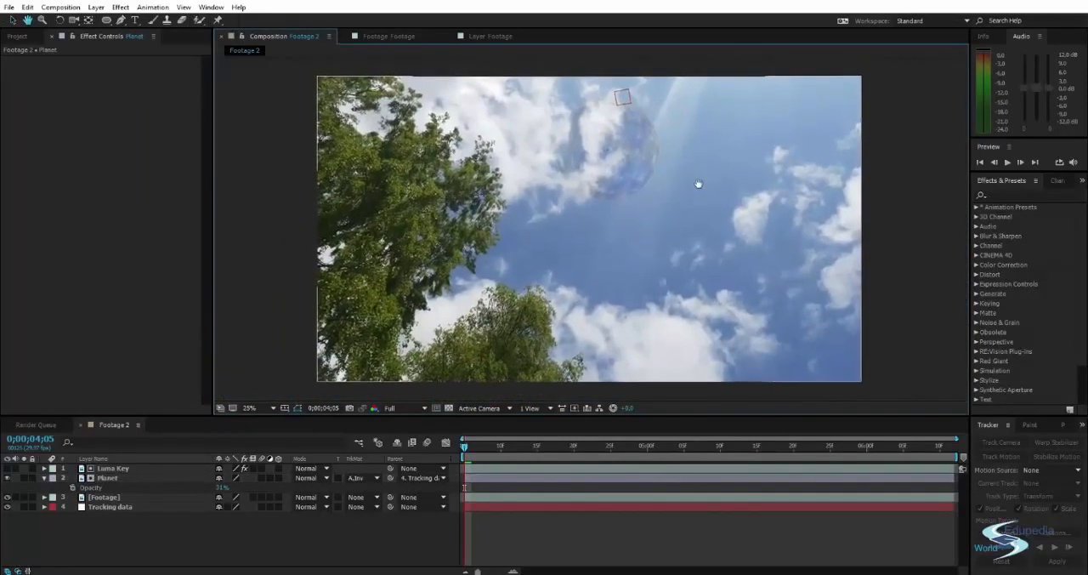
Add an Outer Glow layer style to the Planet layer.
click(102, 477)
drag(559, 233, 572, 227)
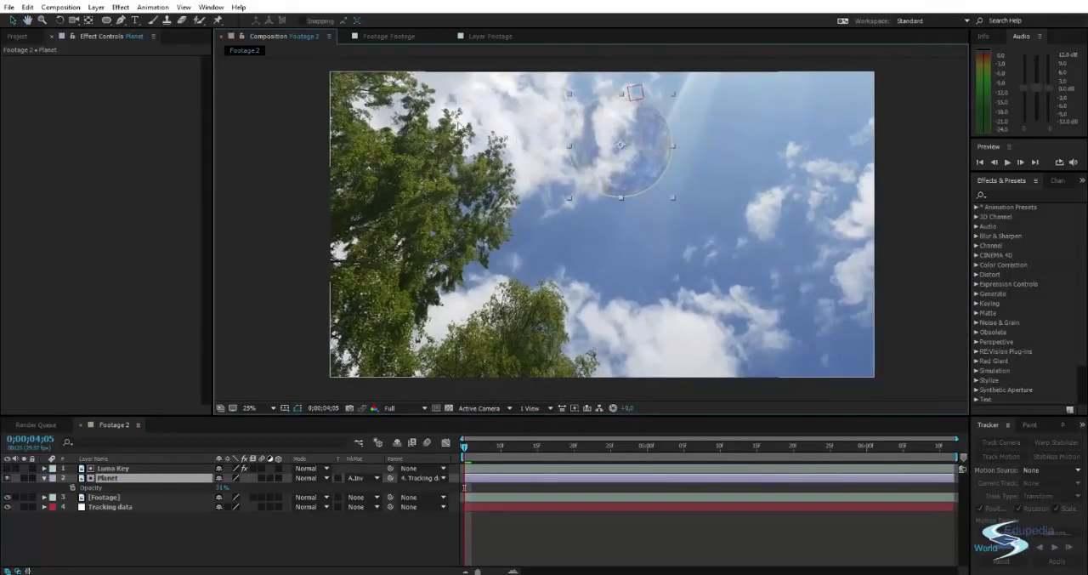
click(96, 8)
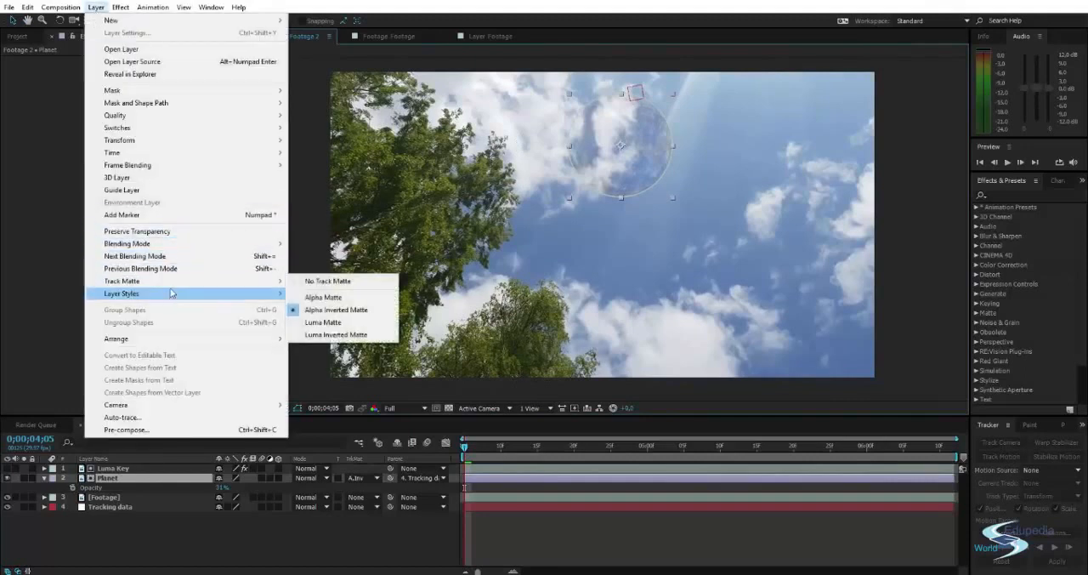
mouse_move(170, 292)
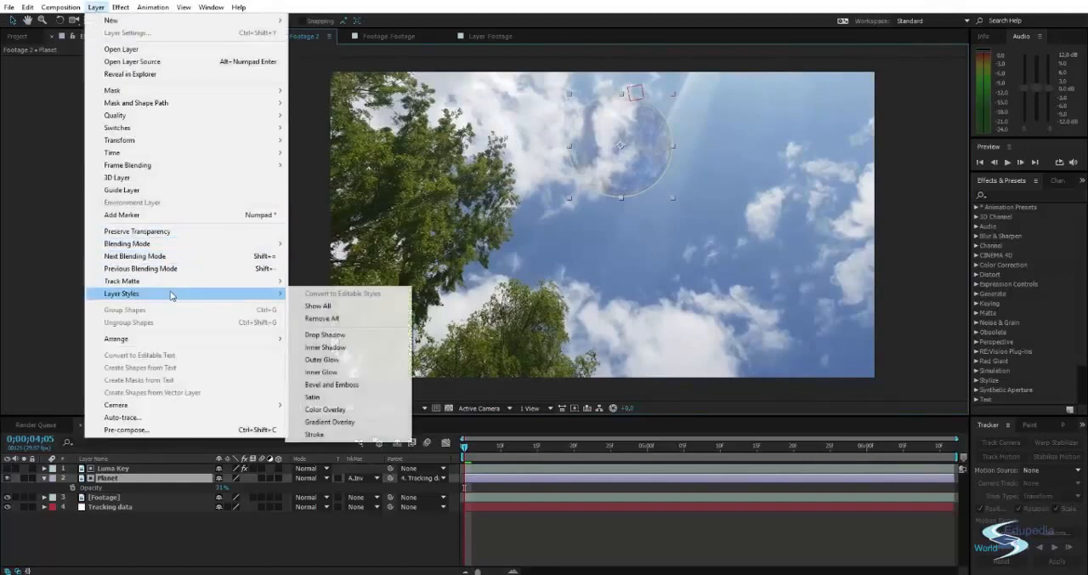
click(341, 362)
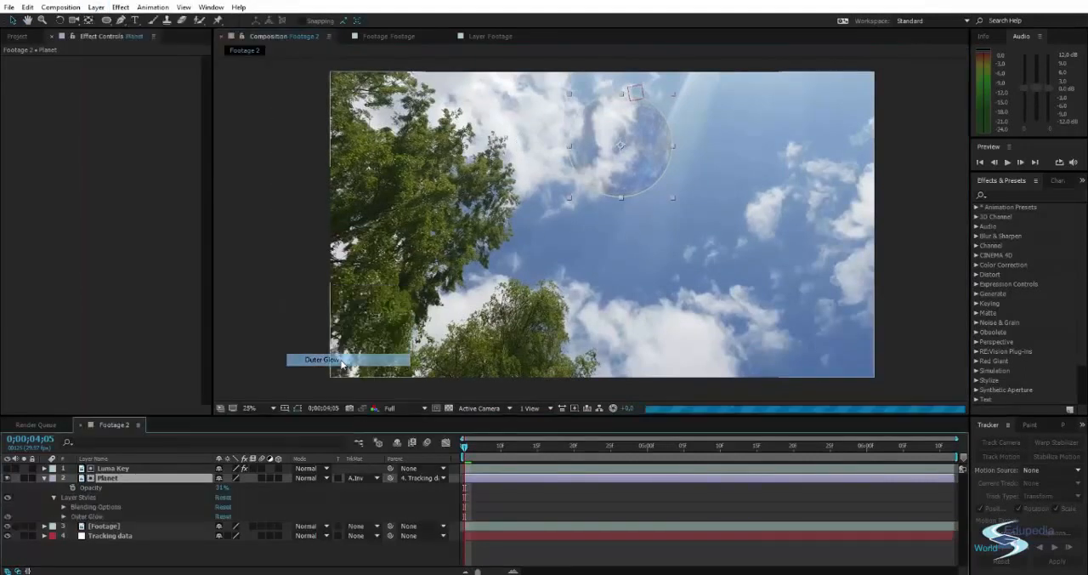
Expand the Planet layer's Outer Glow settings and change the glow color to a medium blue.
click(64, 516)
scroll(173, 481, down, 2)
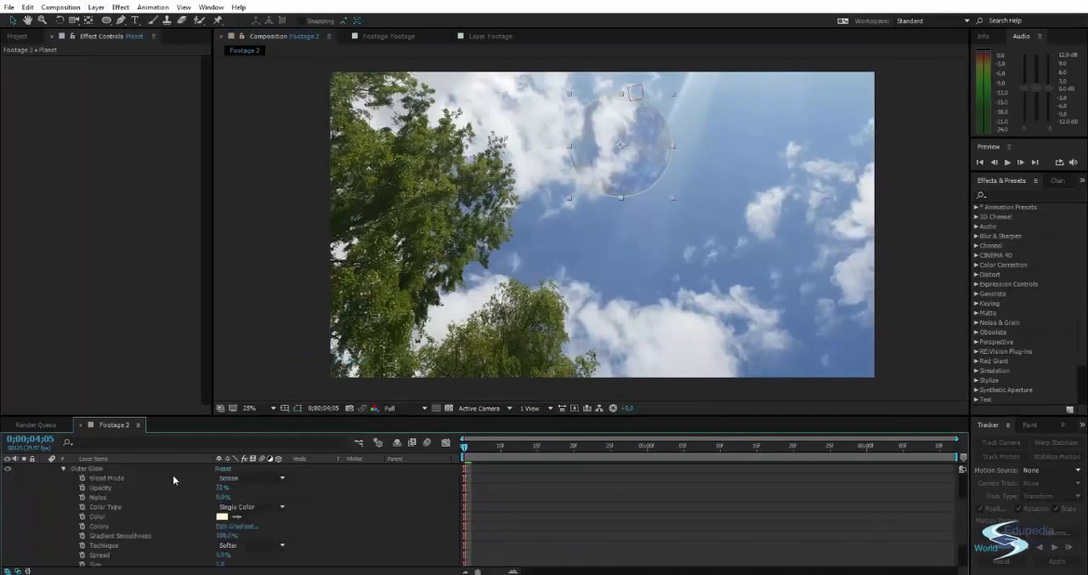
click(222, 517)
click(780, 250)
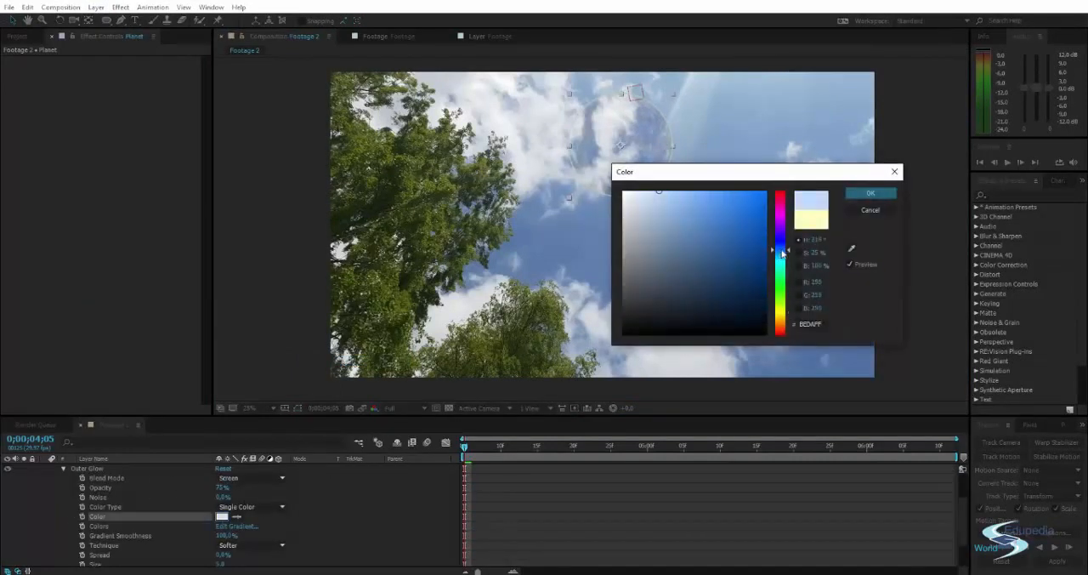
drag(740, 217, 737, 211)
click(866, 192)
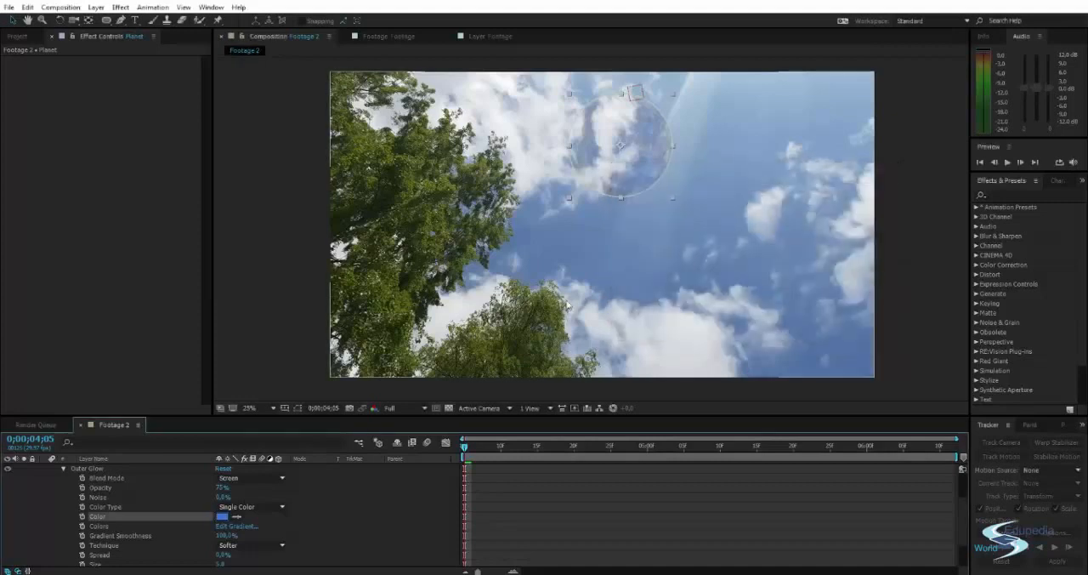
Greatly increase the Outer Glow's size and set its opacity to 100%.
scroll(174, 494, down, 1)
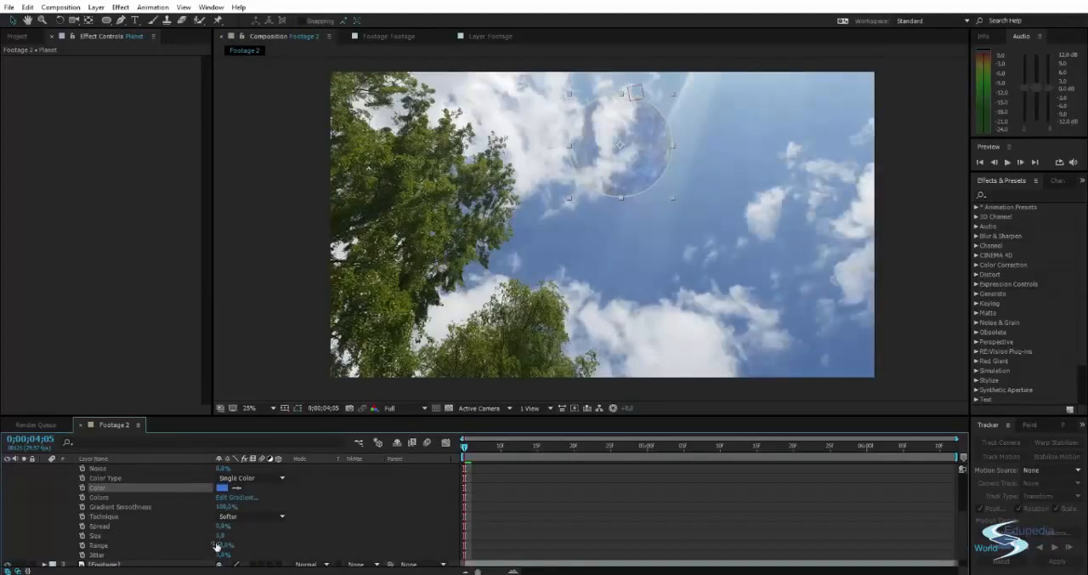
drag(222, 536, 299, 526)
scroll(307, 523, up, 1)
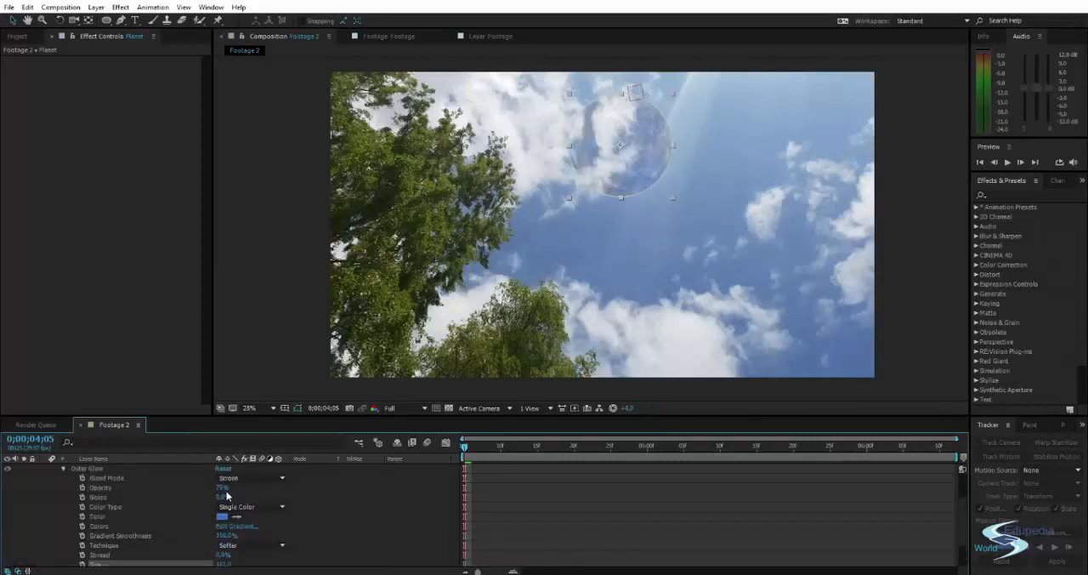
drag(228, 487, 294, 490)
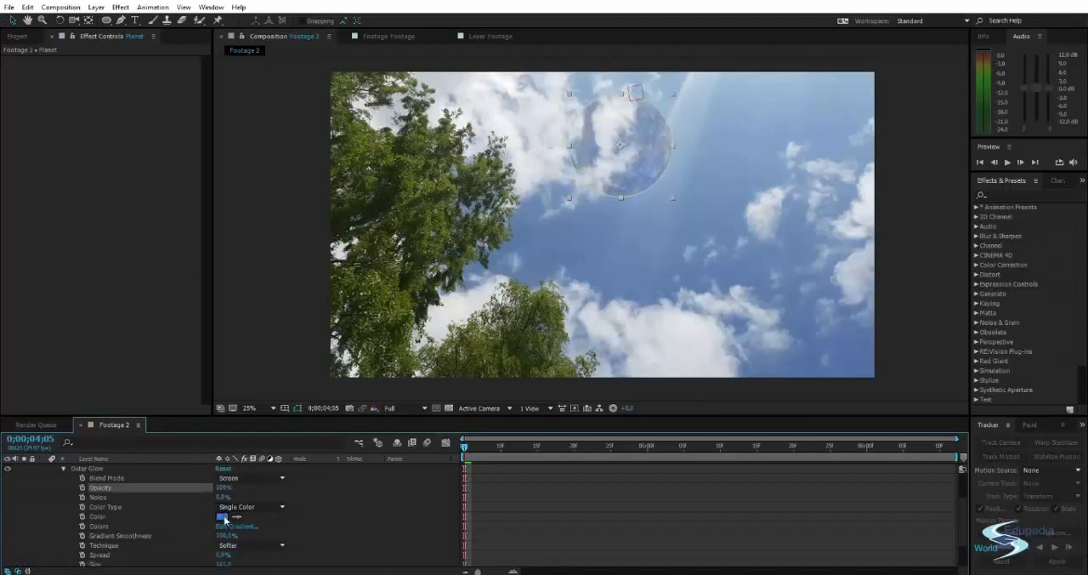
Change the Outer Glow color to a darker blue and examine the planet's edge up close.
click(222, 516)
drag(742, 239, 738, 259)
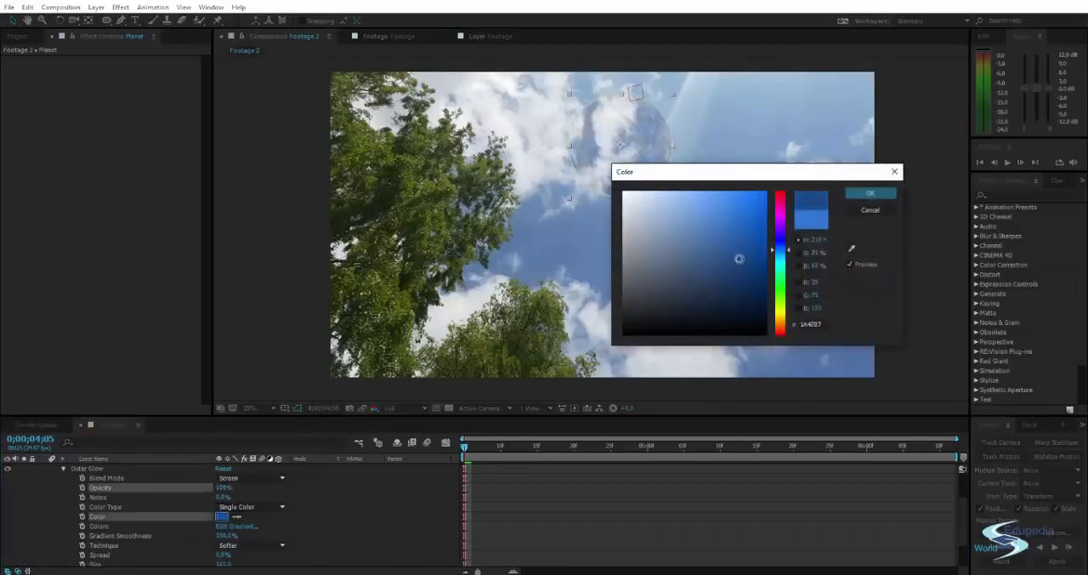
click(873, 193)
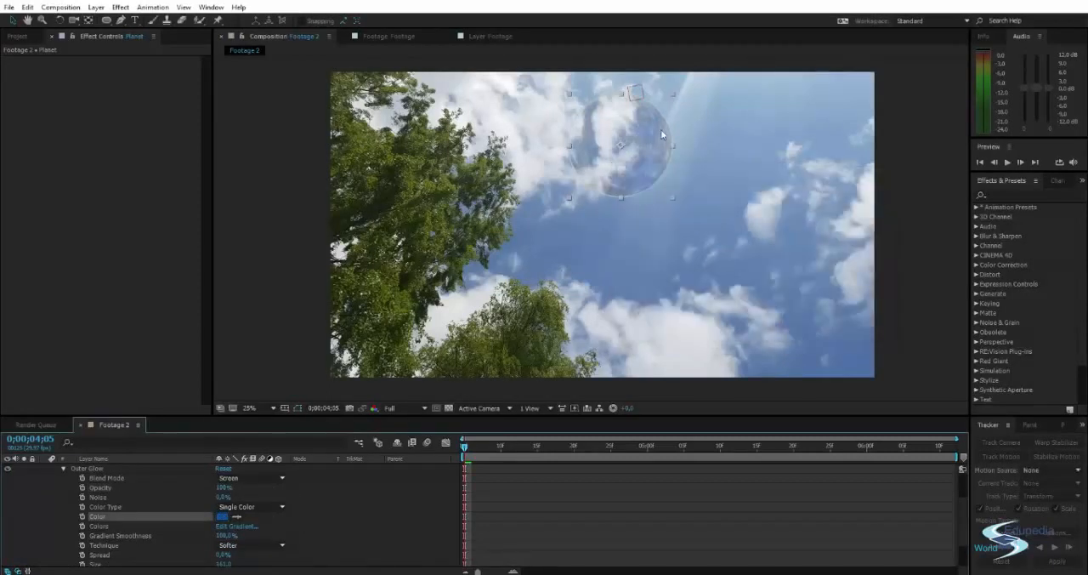
scroll(661, 119, up, 2)
drag(663, 108, 583, 279)
scroll(182, 500, up, 3)
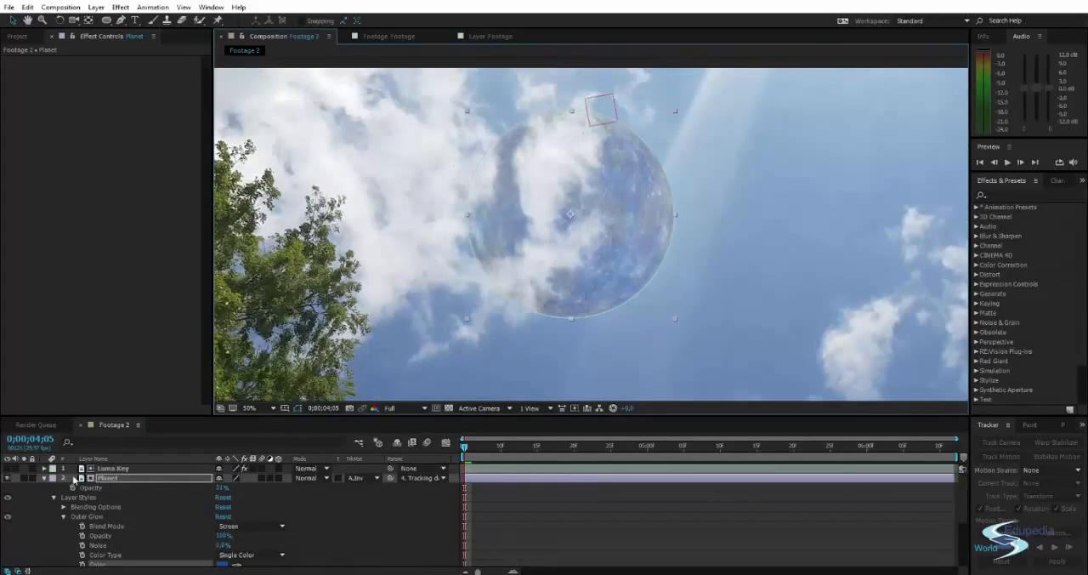
Solo the Planet layer and change its Outer Glow color to a bright light blue.
click(24, 478)
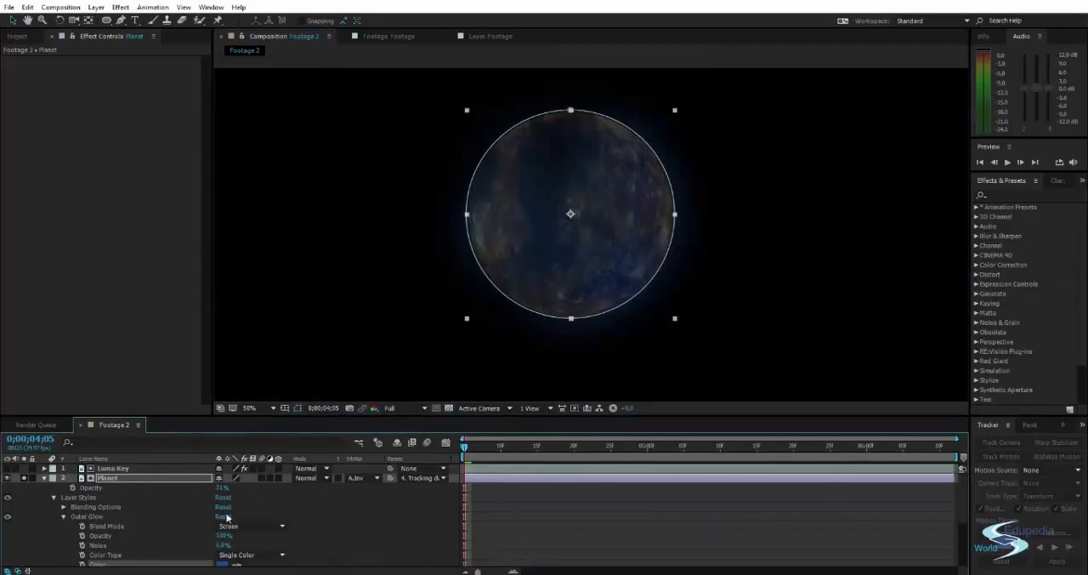
scroll(225, 542, down, 2)
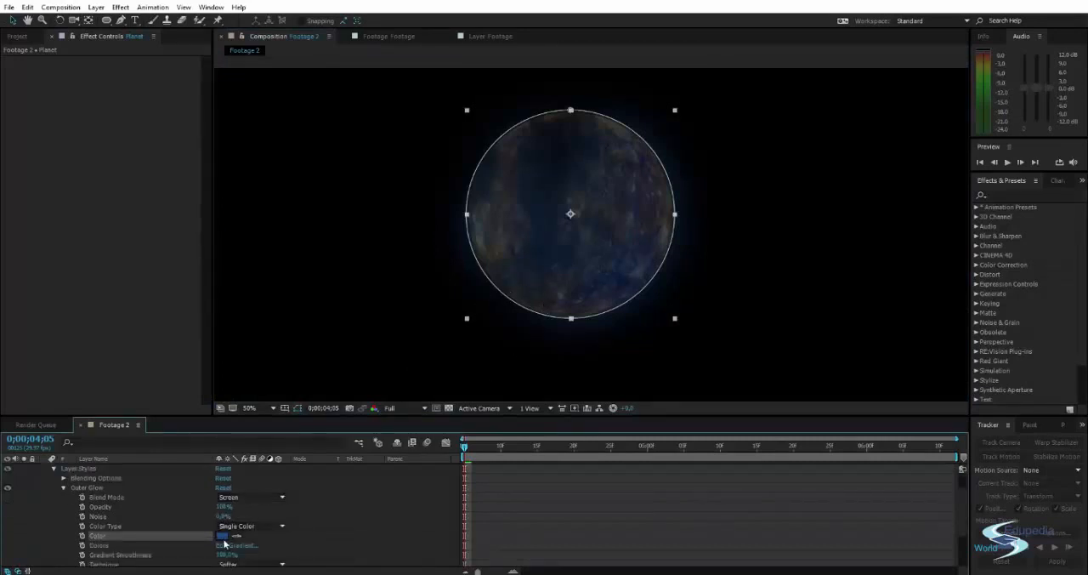
click(221, 535)
drag(744, 217, 736, 188)
click(870, 193)
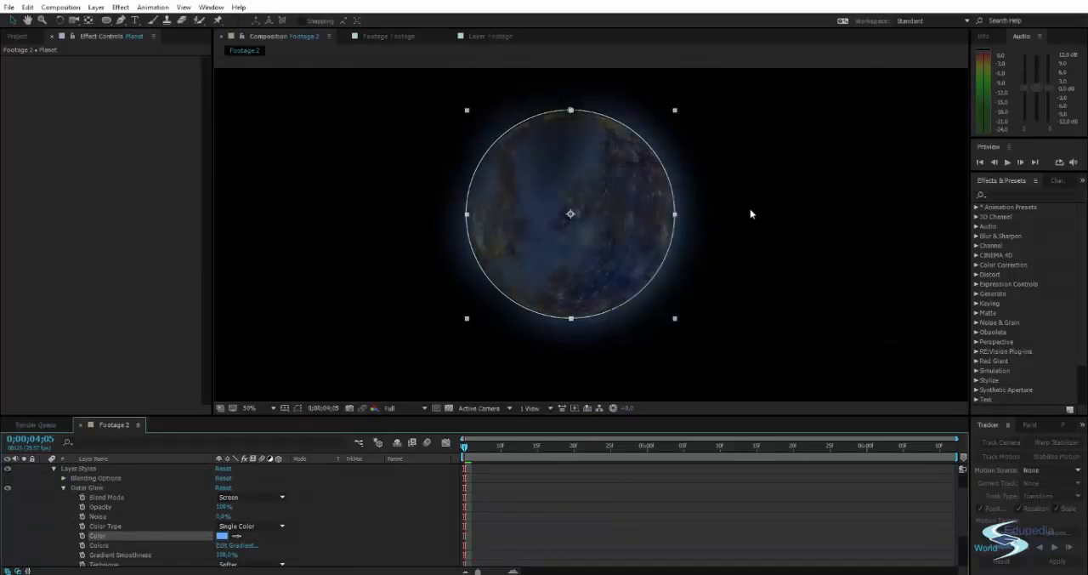
Deselect the Planet layer, inspect the glow around the soloed planet, and unsolo the layer.
scroll(756, 212, down, 2)
drag(771, 219, 773, 205)
click(773, 205)
scroll(629, 215, up, 2)
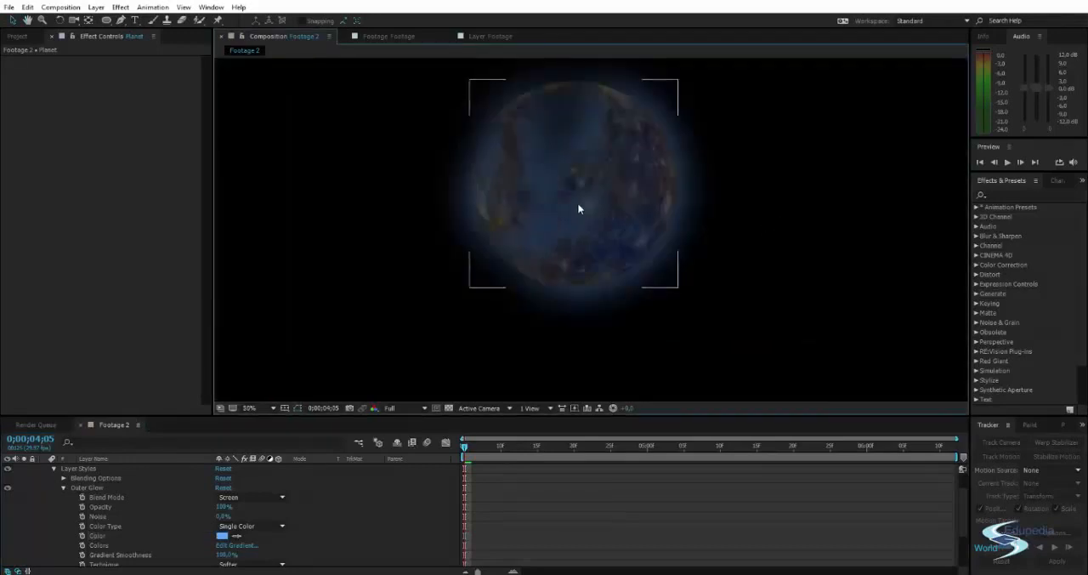
drag(578, 204, 588, 213)
drag(676, 201, 679, 195)
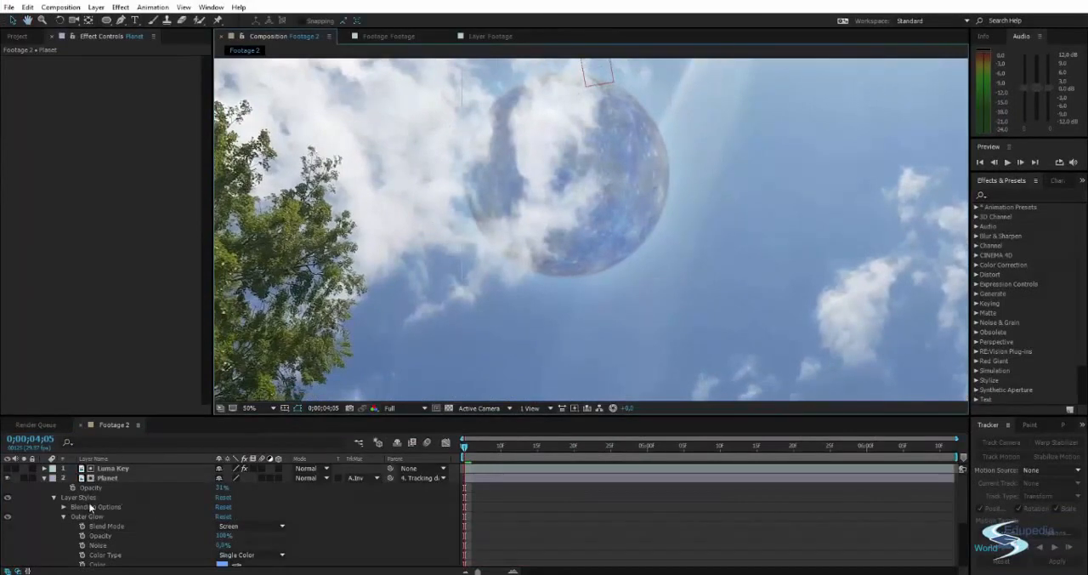
Try to raise the Outer Glow's opacity beyond 100%, then check the planet in the whole frame with nothing selected.
drag(223, 536, 398, 539)
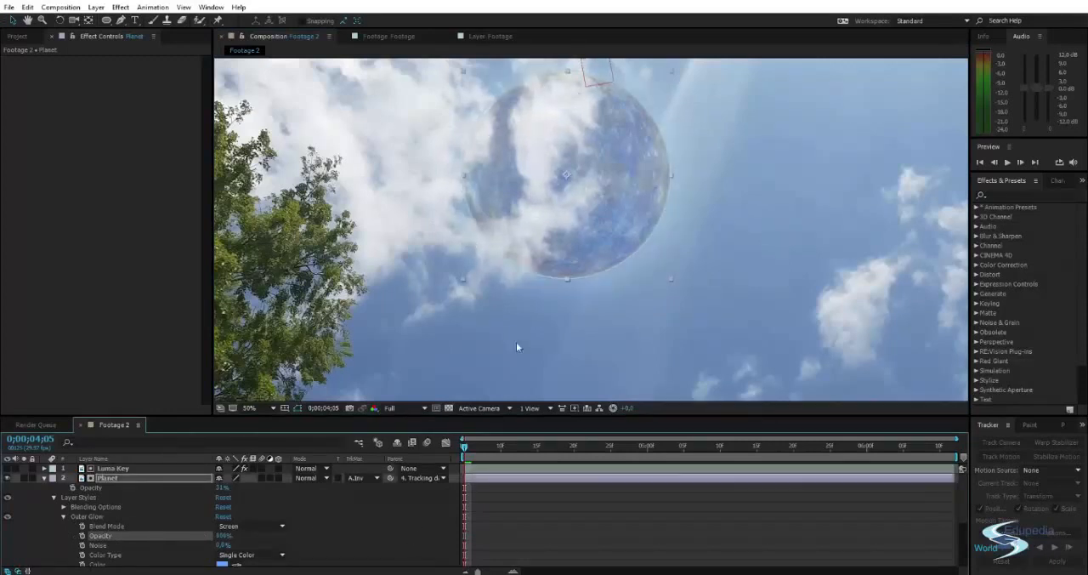
scroll(516, 341, down, 2)
key(space)
drag(511, 292, 512, 256)
click(839, 188)
key(space)
mouse_move(642, 210)
mouse_down()
mouse_move(646, 201)
mouse_move(637, 214)
mouse_up()
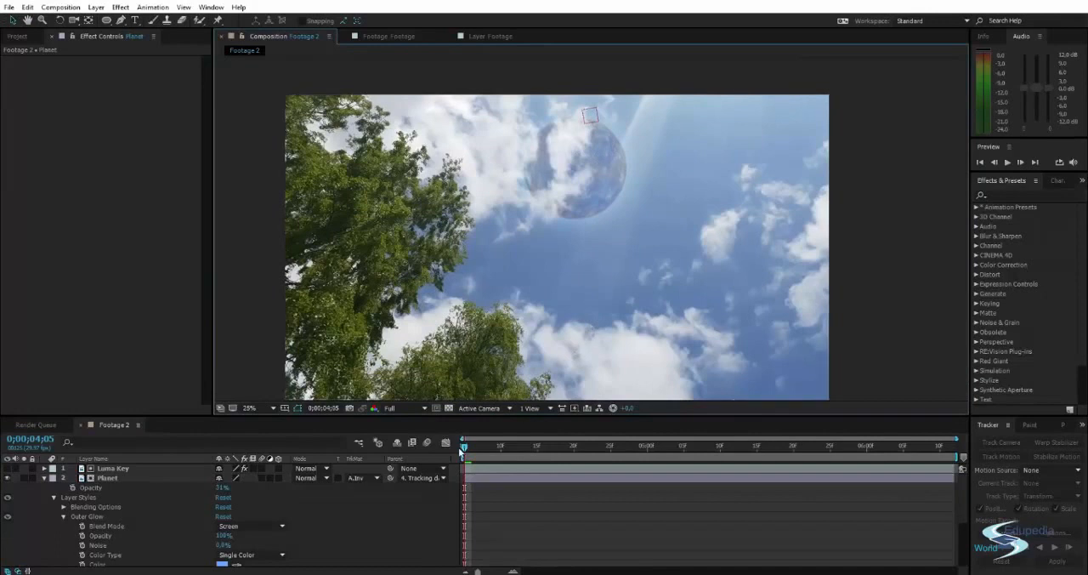
Scrub through the timeline to check how the glowing planet follows the footage, ending at 0;00;06;11.
drag(464, 445, 698, 446)
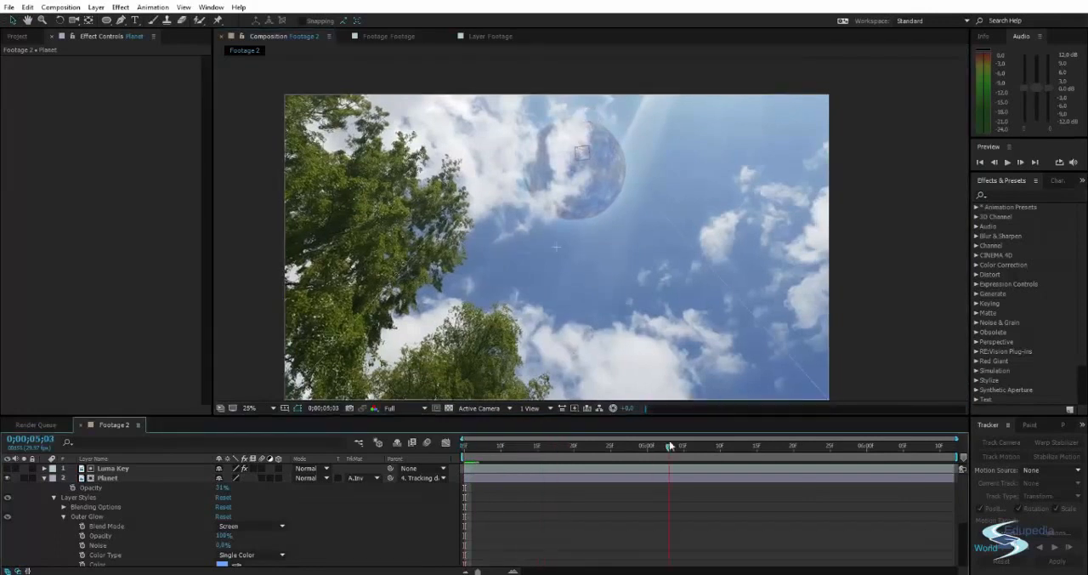
drag(810, 445, 958, 446)
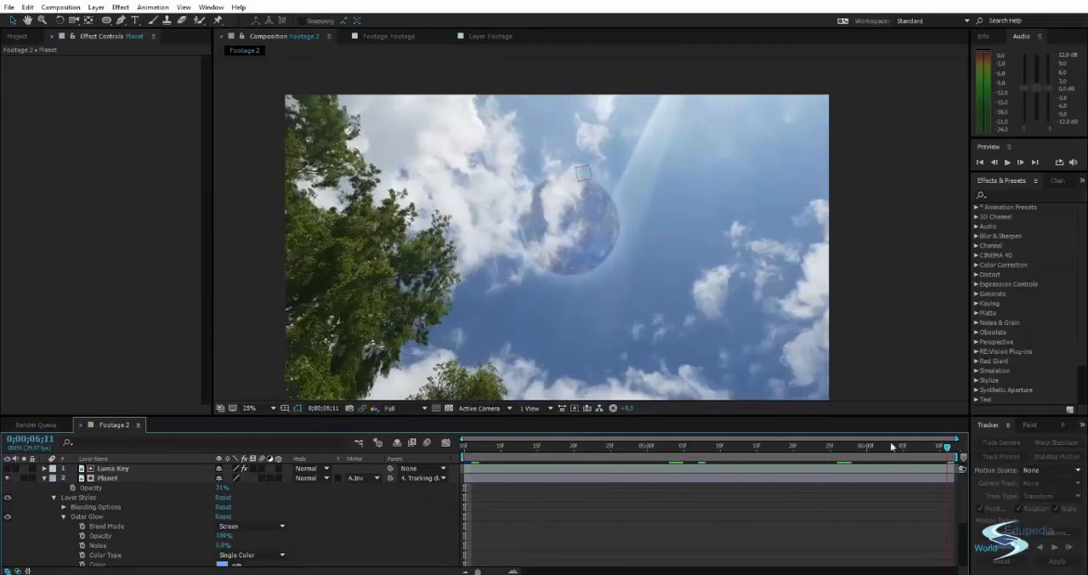
drag(892, 446, 459, 445)
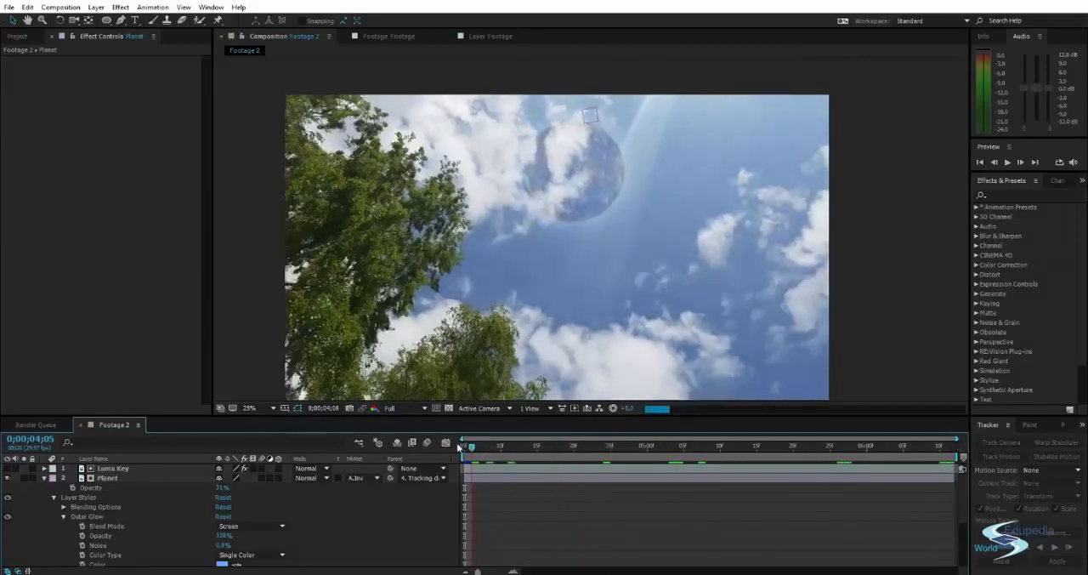
click(883, 281)
key(space)
mouse_move(692, 257)
mouse_down()
mouse_move(705, 241)
mouse_move(681, 246)
mouse_up()
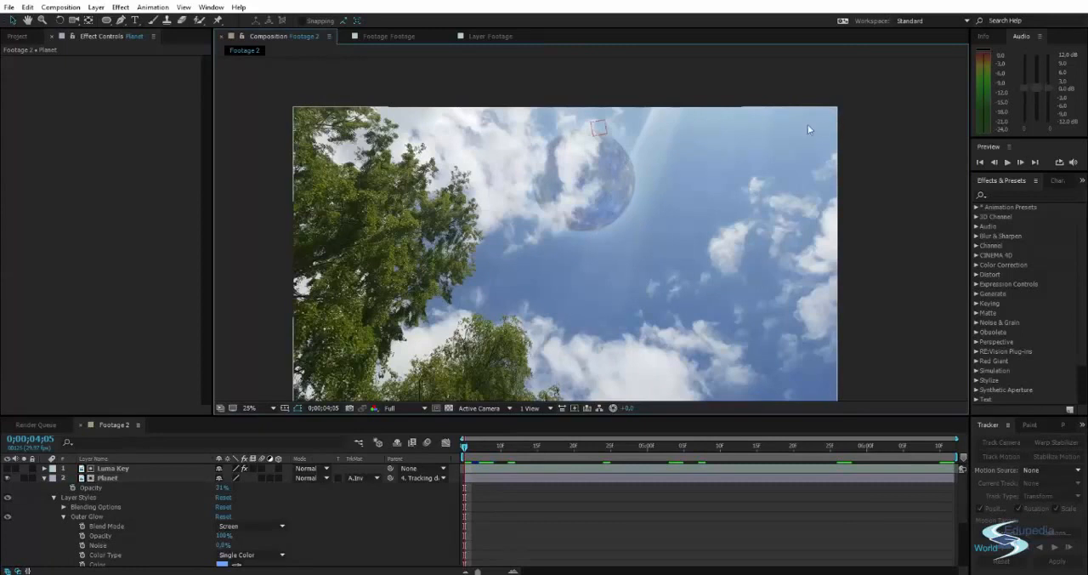
drag(465, 446, 948, 444)
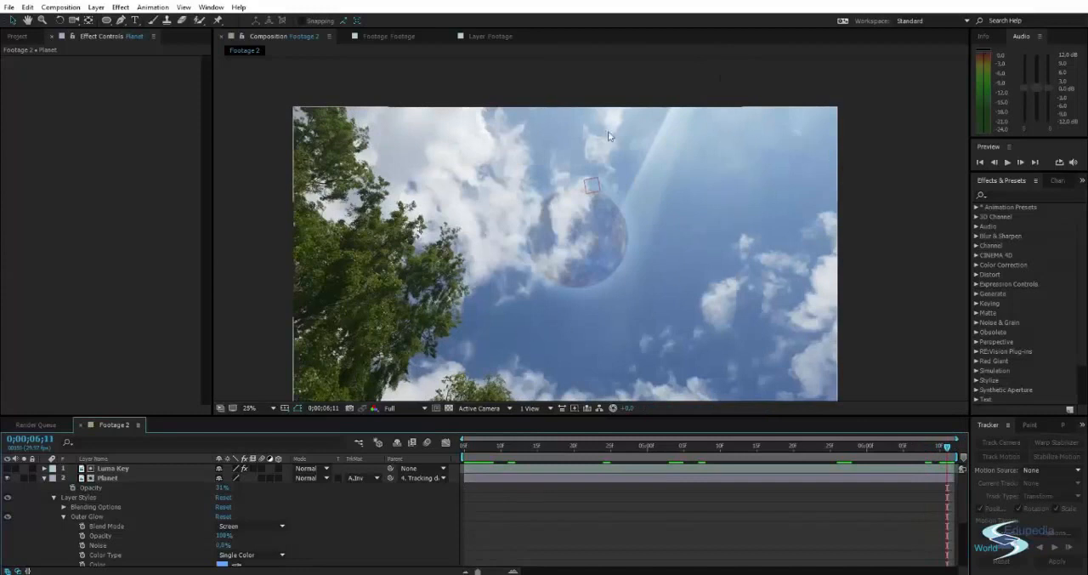
drag(671, 267, 671, 233)
Create a black solid layer named "Energy".
key(ctrl+y)
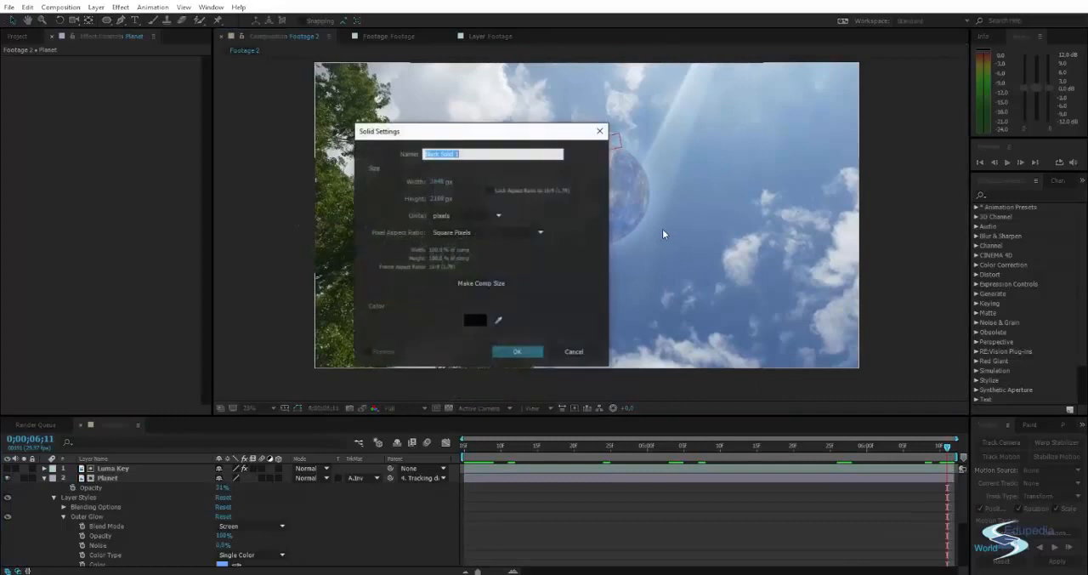
text(Energy)
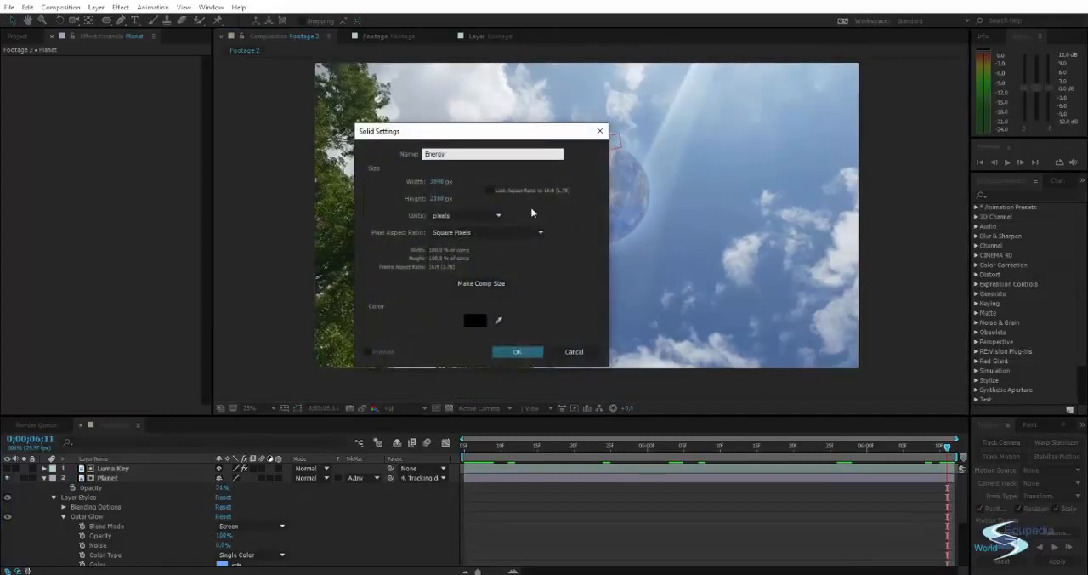
key(Return)
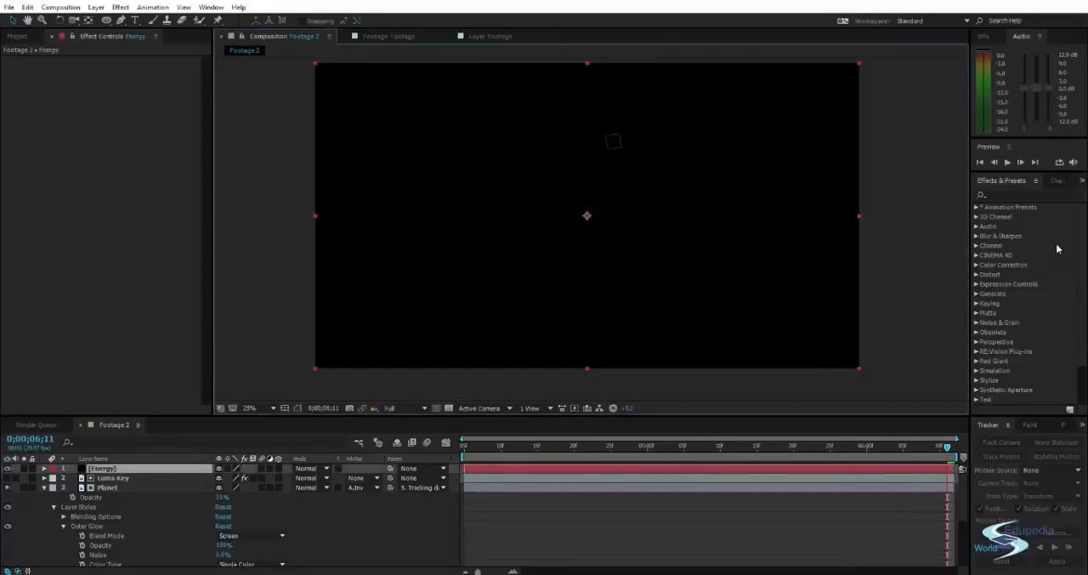
Find the Fractal Noise effect and apply it to the Energy solid.
click(1020, 194)
text(frac)
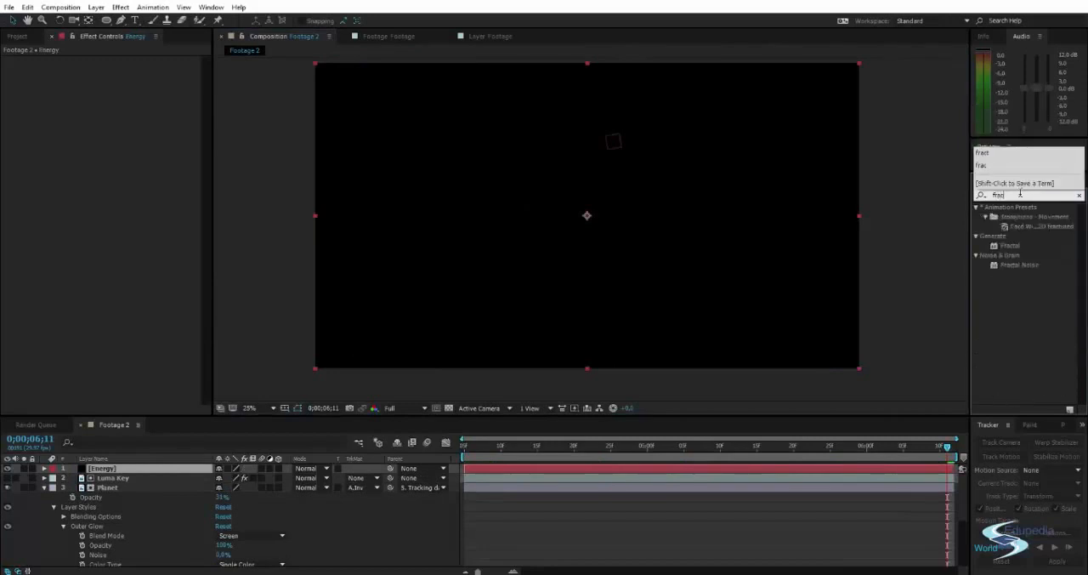
text(tal noise)
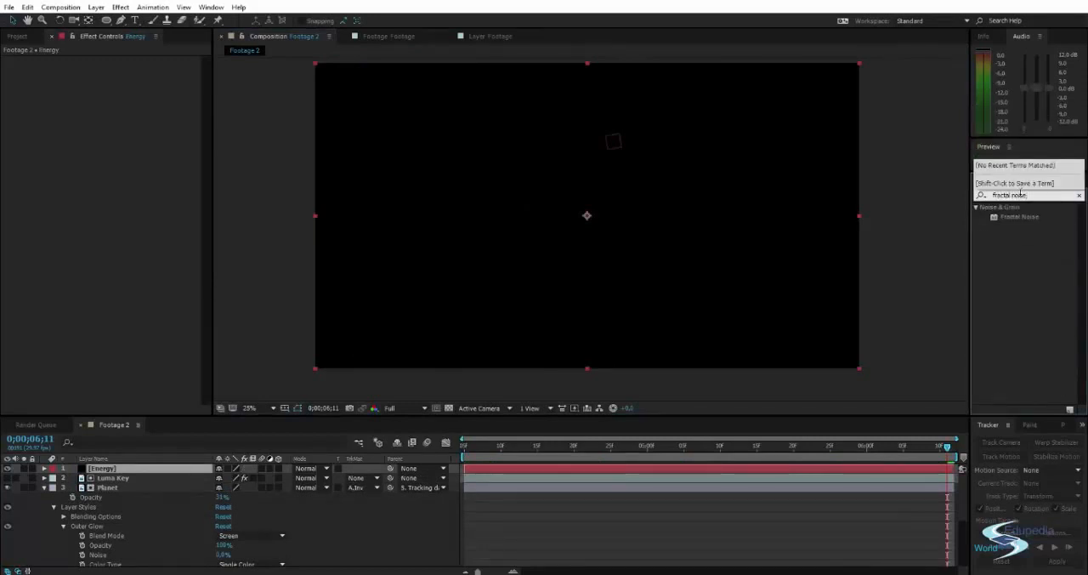
click(1016, 216)
double_click(1012, 217)
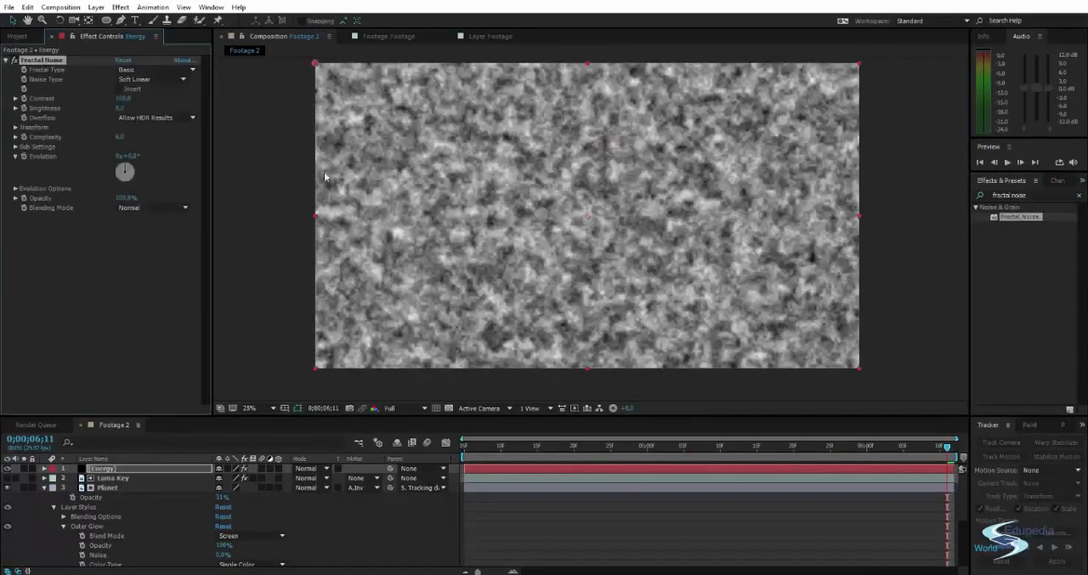
Clear the effects search and set the Energy solid's Fractal Type to Dynamic.
click(294, 169)
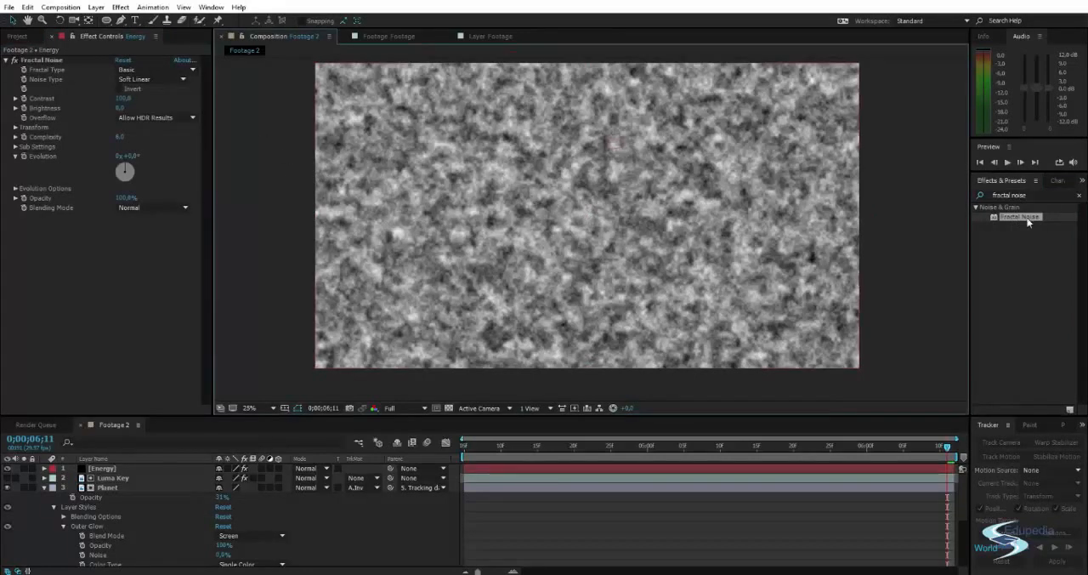
click(1078, 197)
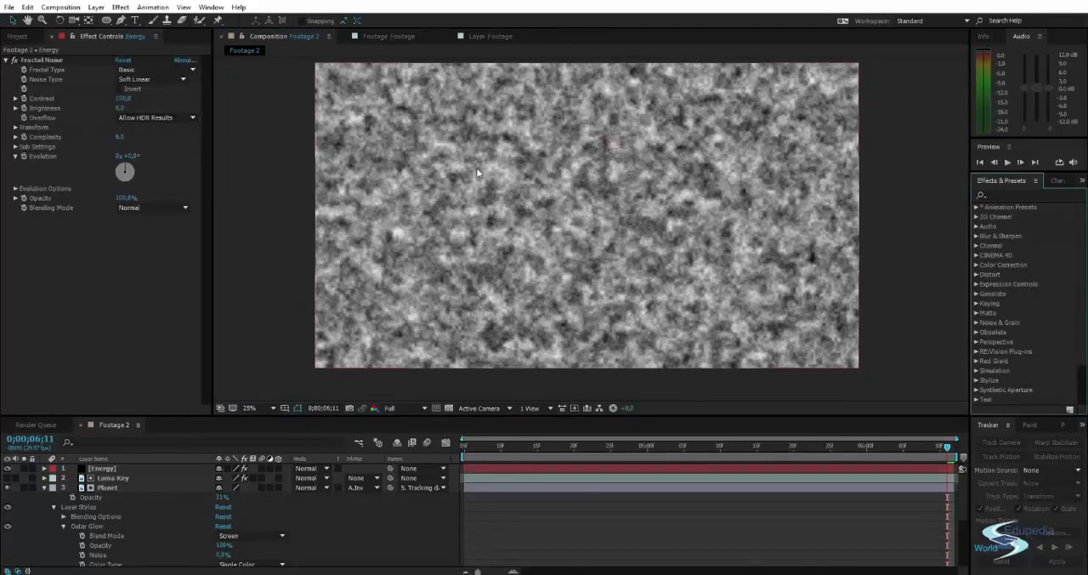
scroll(477, 173, up, 3)
scroll(436, 179, down, 3)
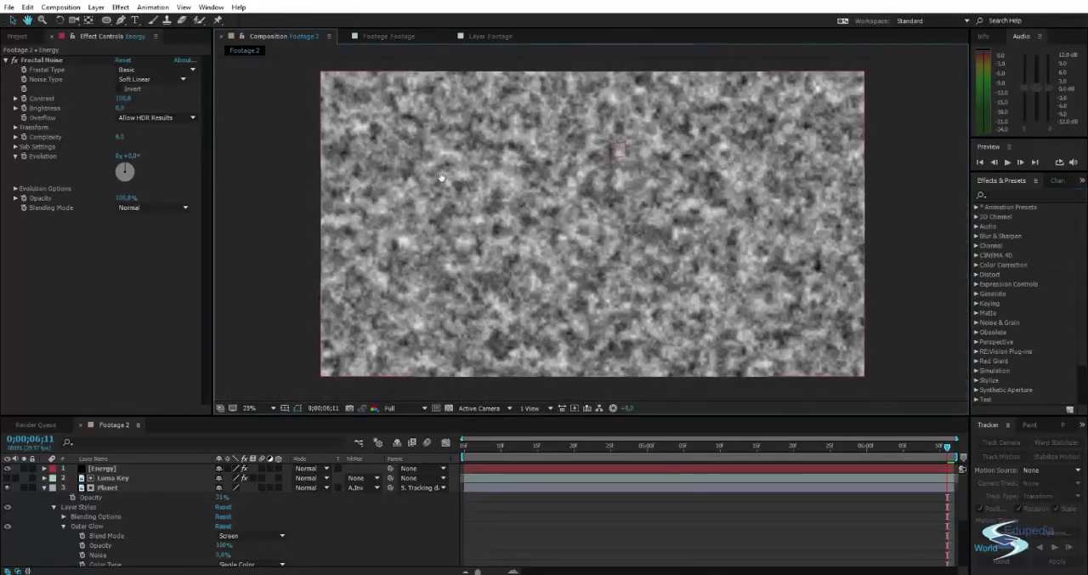
click(142, 71)
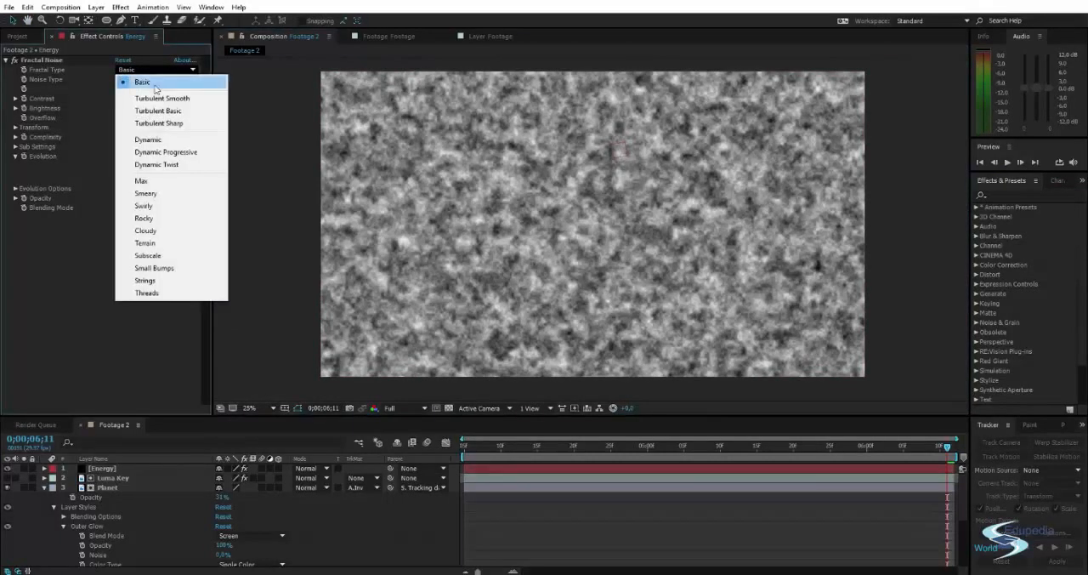
click(158, 143)
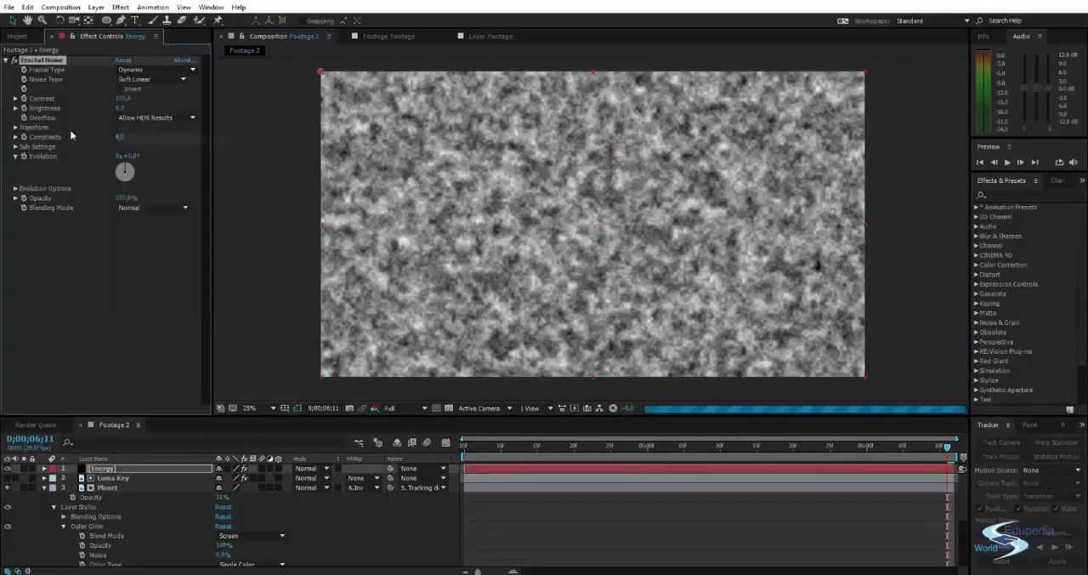
Enlarge the Fractal Noise pattern by raising its transform Scale to about 241.
click(16, 128)
click(25, 155)
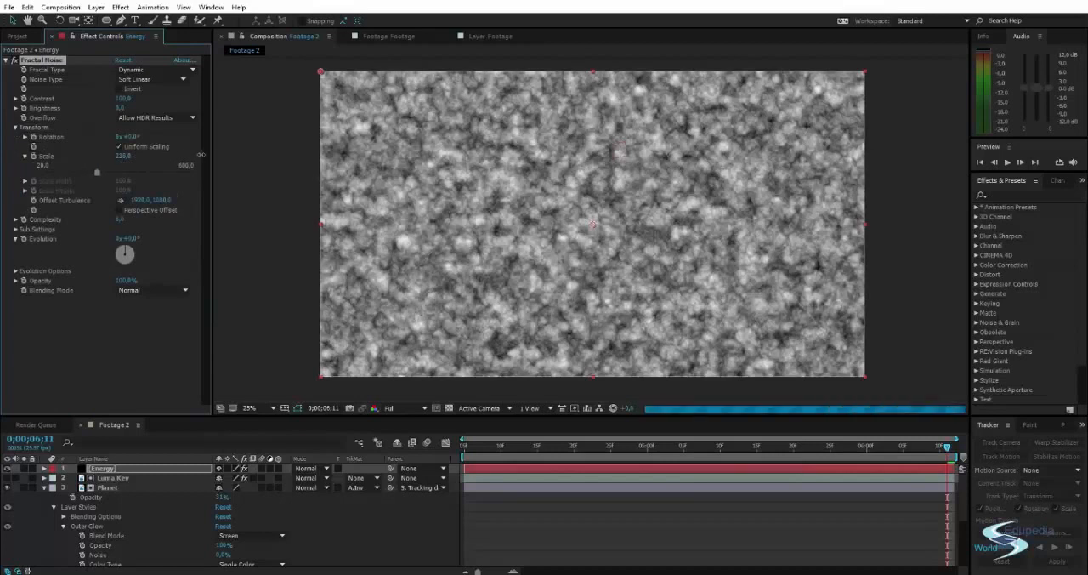
mouse_move(202, 155)
mouse_down()
mouse_move(253, 151)
mouse_move(200, 154)
mouse_up()
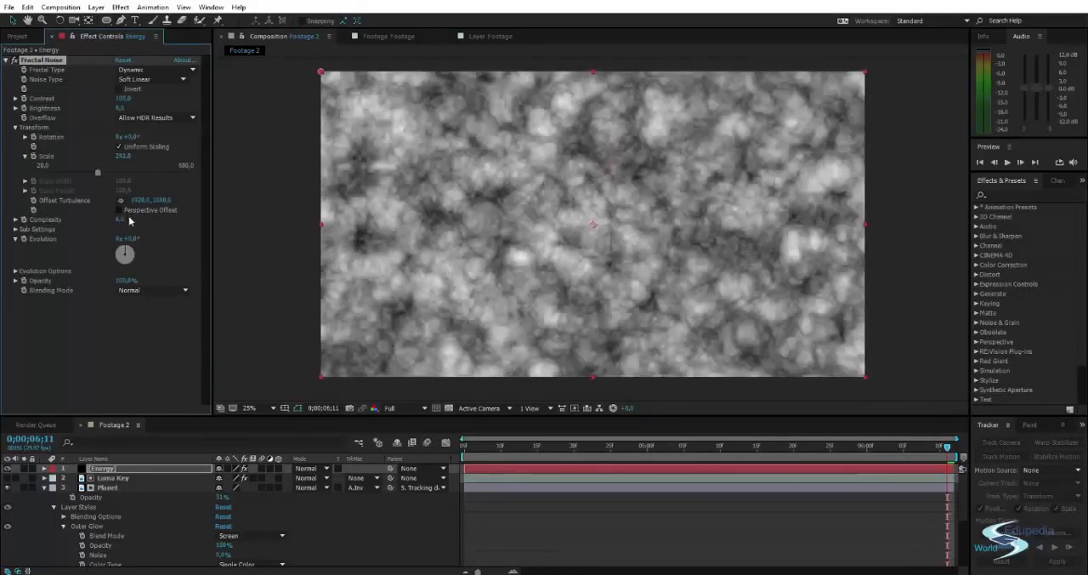
Set the Fractal Noise Sub Rotation to 180° so the pattern forms bright web-like strands.
click(14, 229)
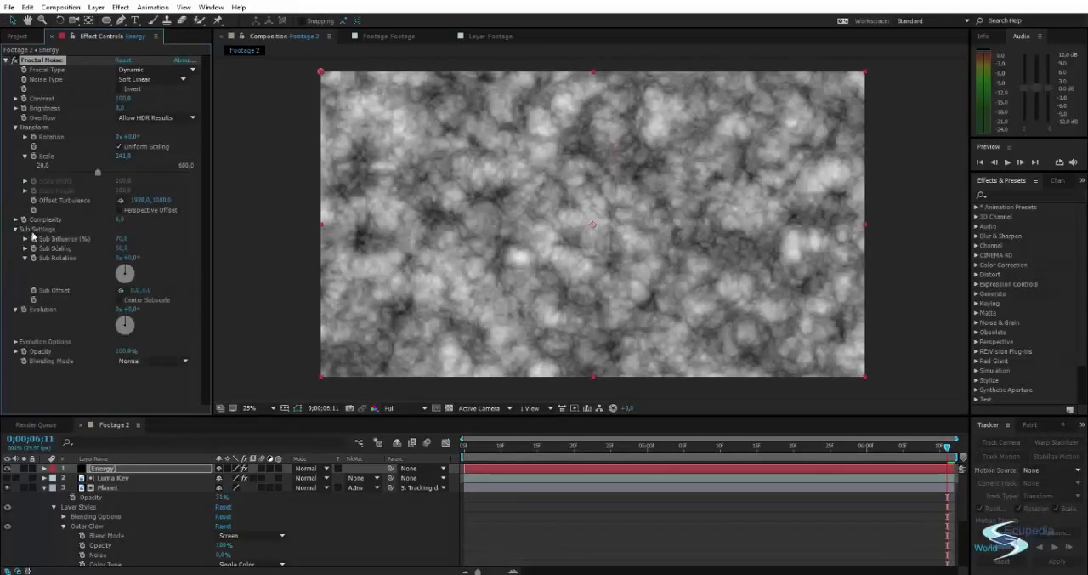
drag(117, 272, 201, 224)
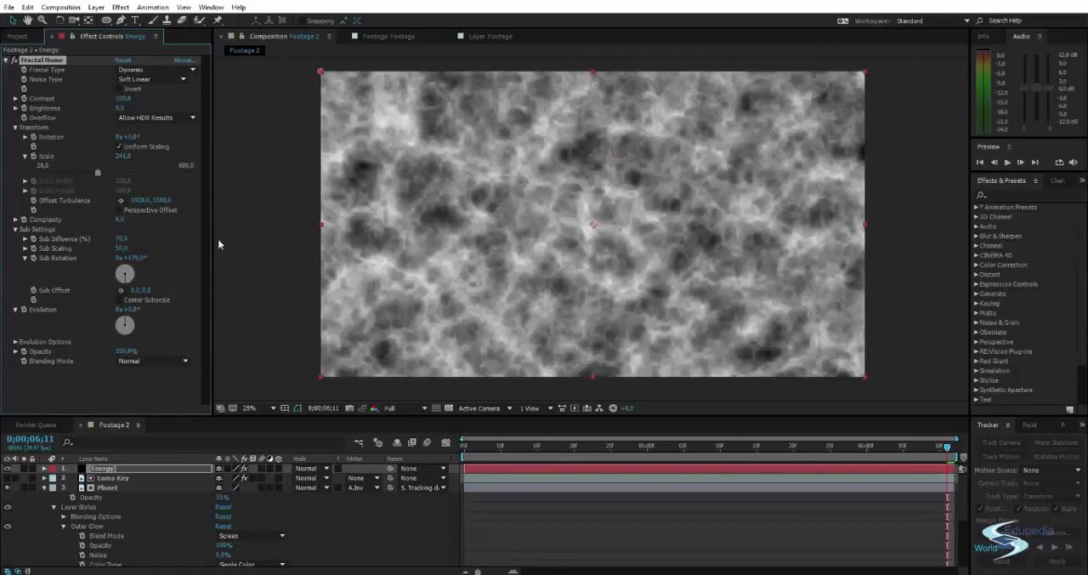
click(133, 258)
text(180)
key(Return)
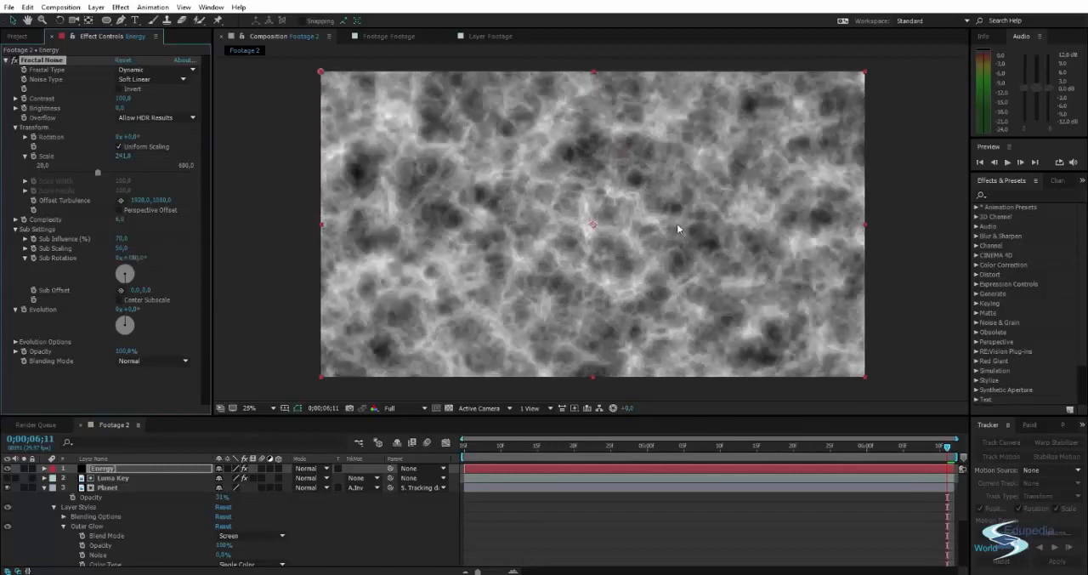
Raise the Fractal Noise Complexity to about 10, inspecting the fine detail up close and in the full frame.
scroll(469, 214, up, 2)
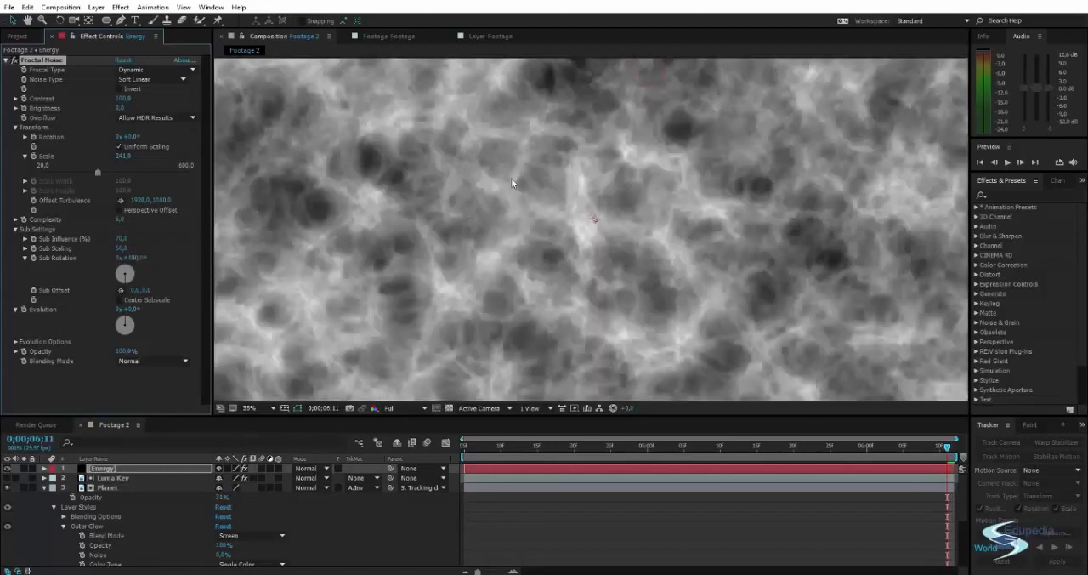
scroll(511, 178, down, 2)
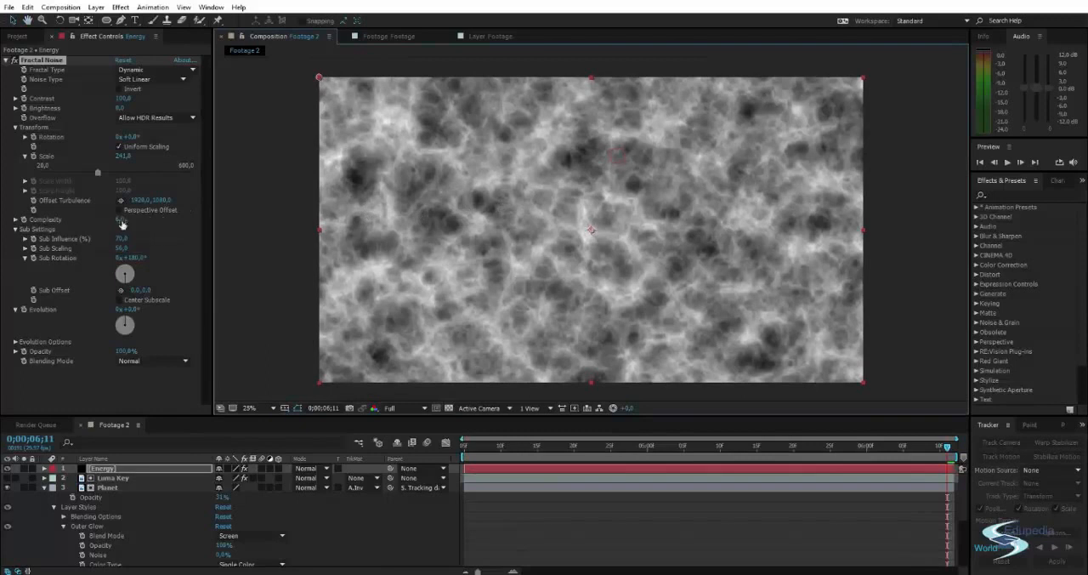
drag(122, 223, 437, 211)
scroll(487, 206, up, 2)
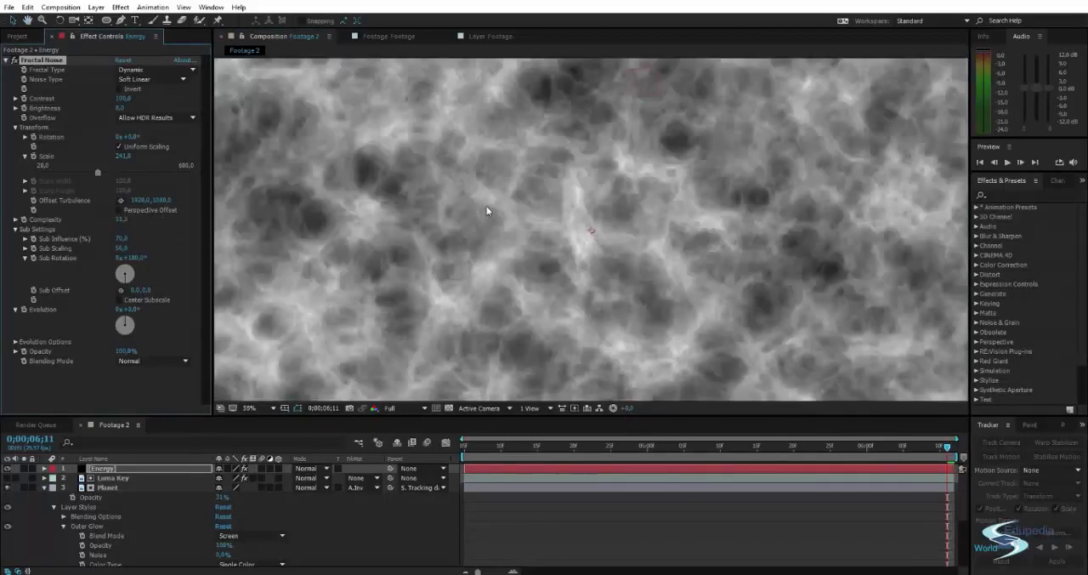
scroll(495, 210, up, 5)
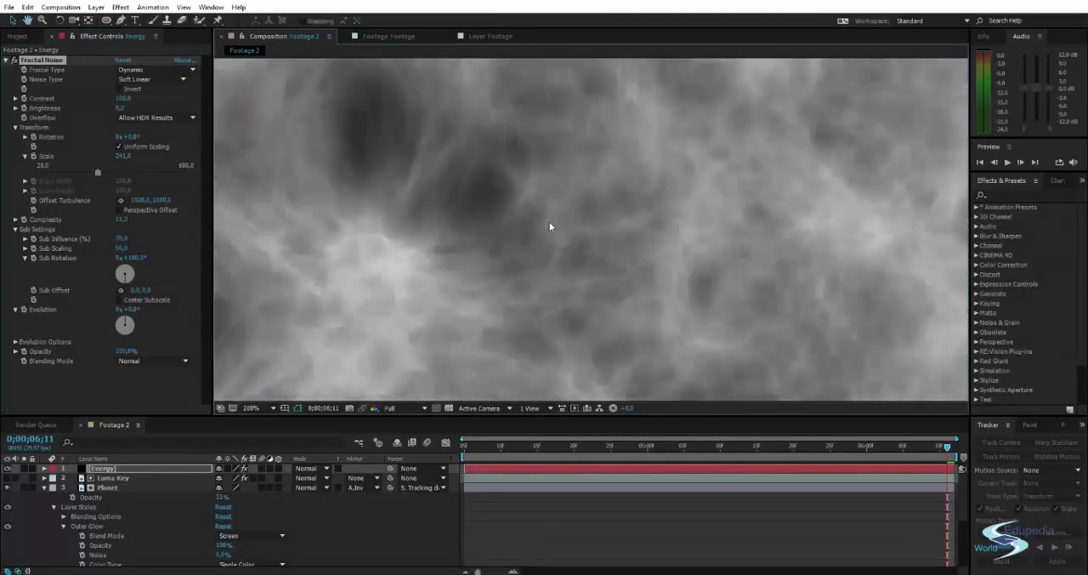
drag(549, 222, 643, 209)
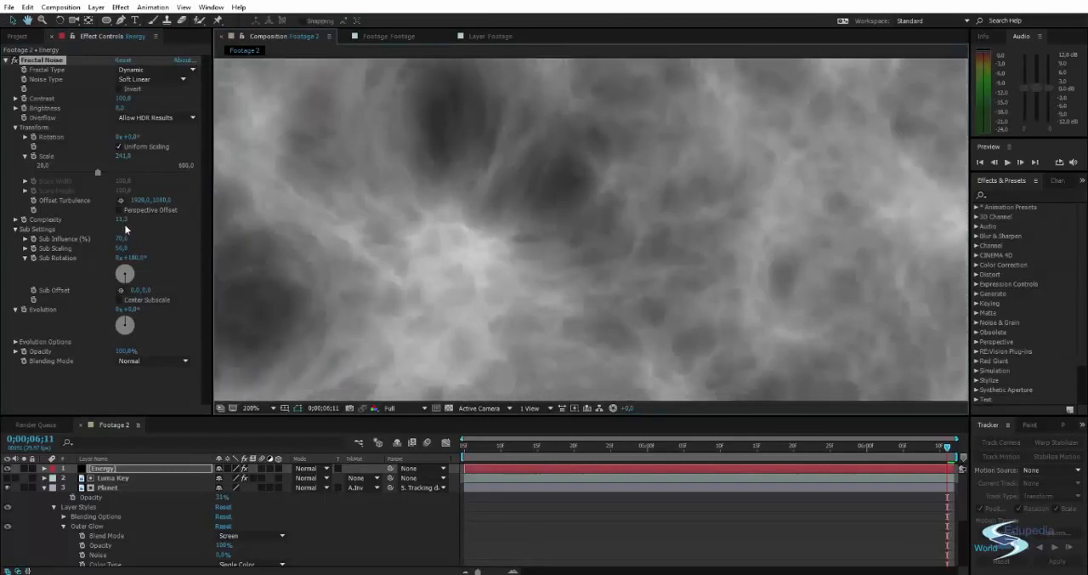
drag(122, 220, 423, 222)
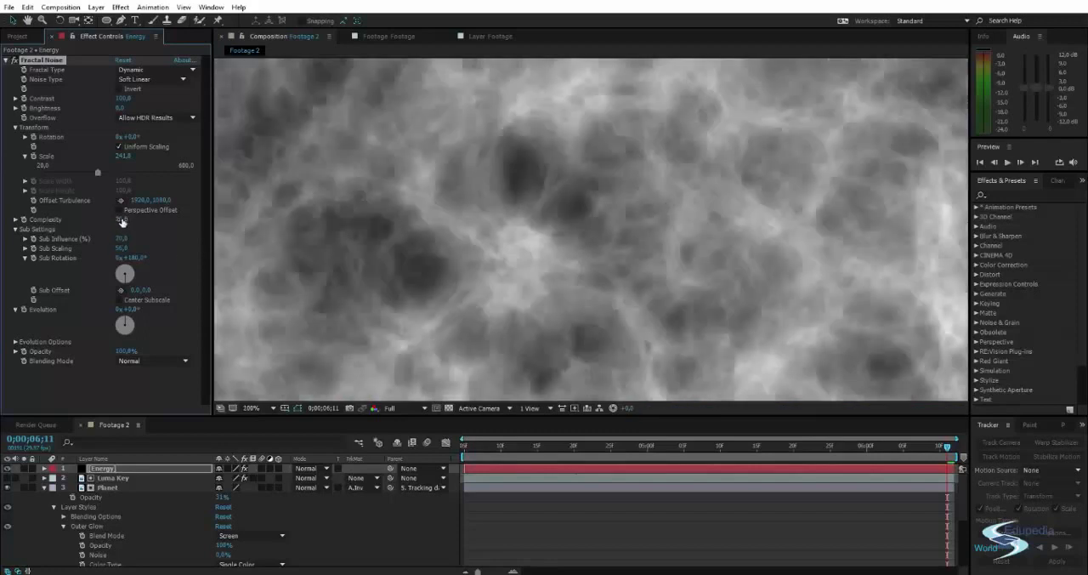
key(ctrl+z)
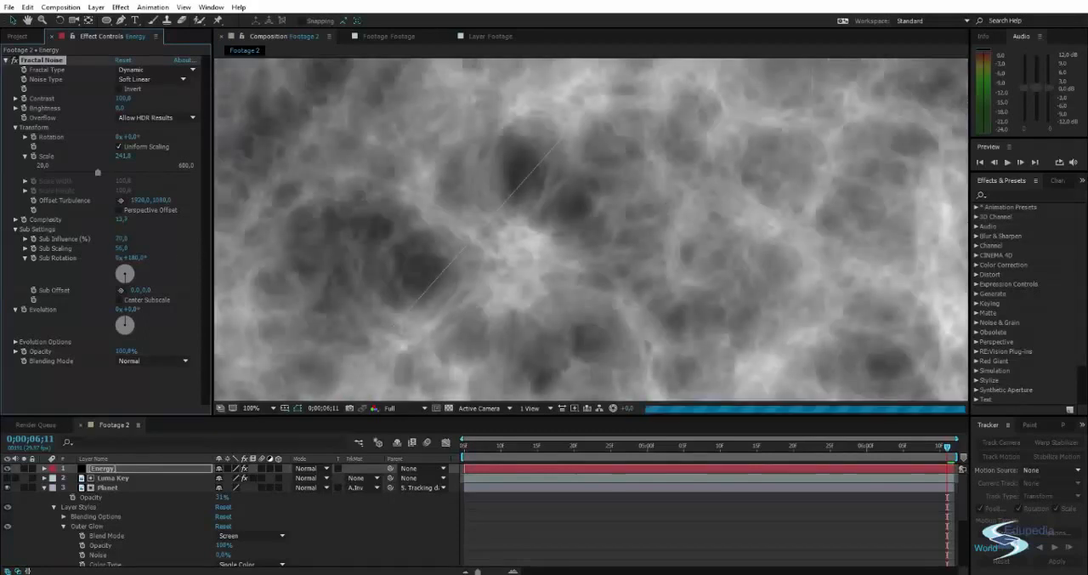
scroll(399, 235, down, 2)
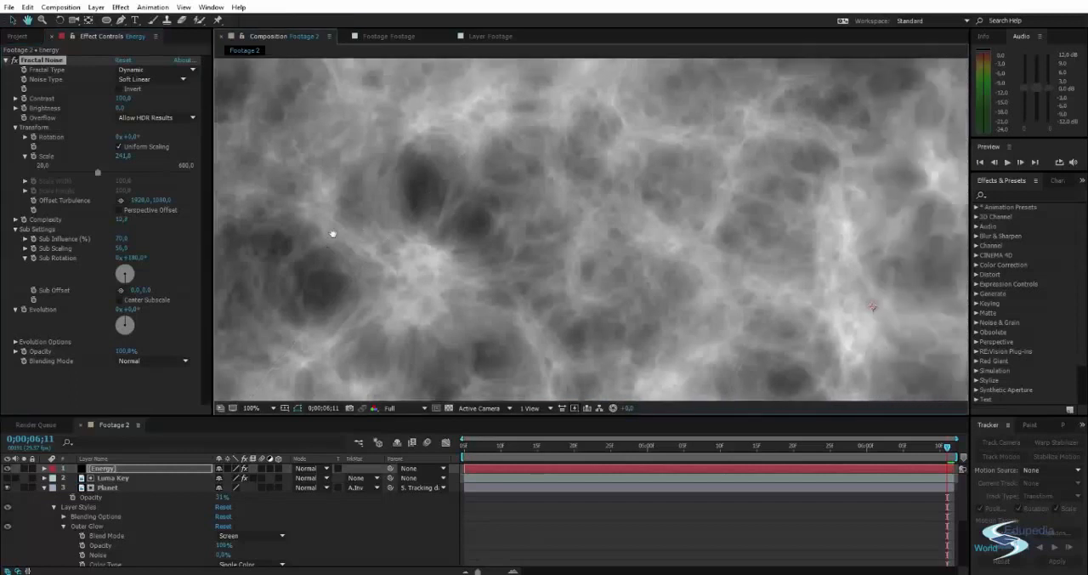
scroll(400, 234, down, 2)
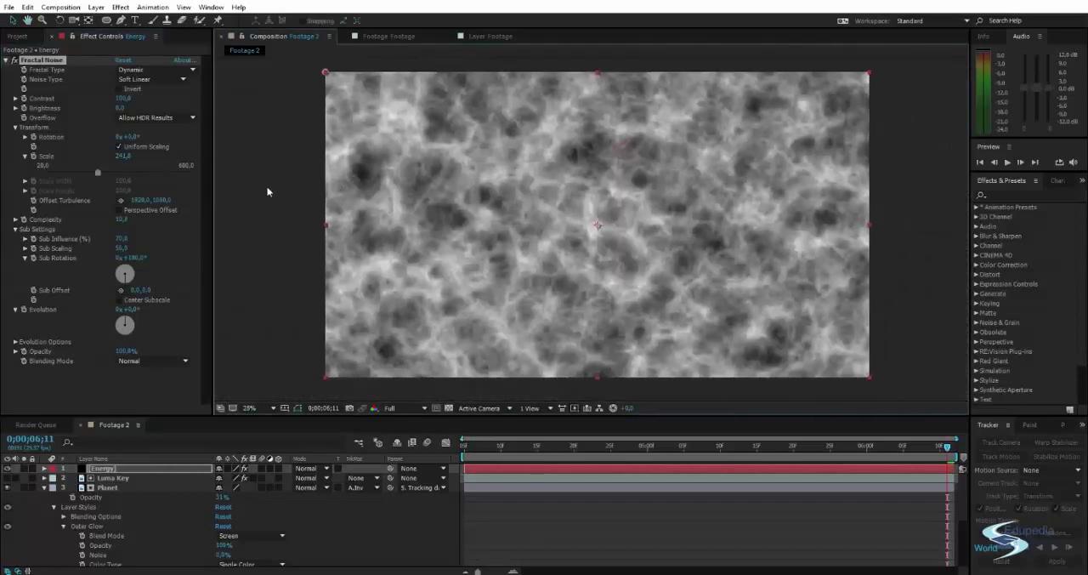
drag(431, 218, 416, 219)
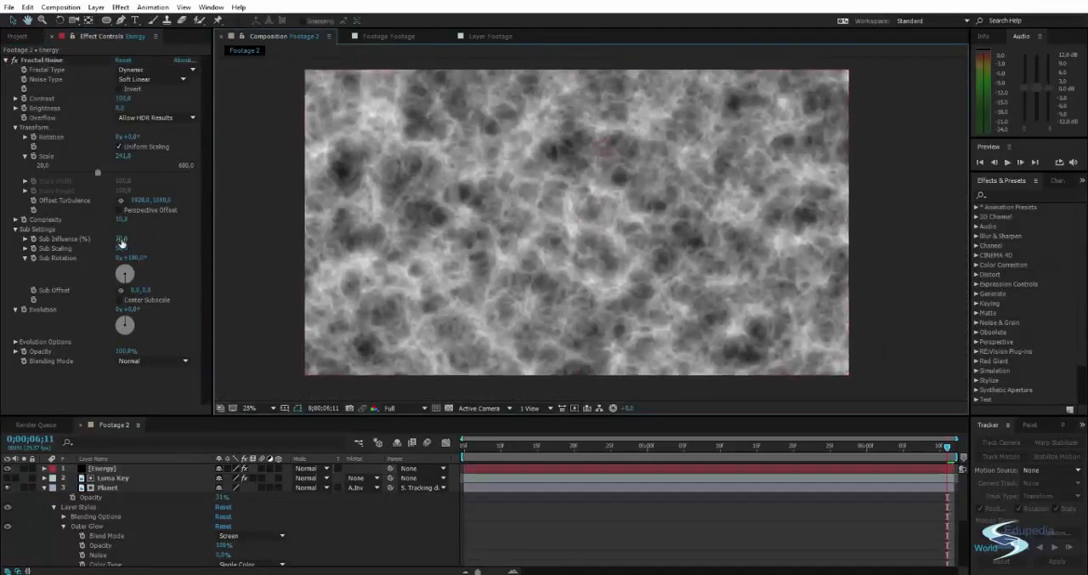
Increase the Fractal Noise Sub Influence to about 78% while checking the strands up close.
drag(118, 242, 149, 232)
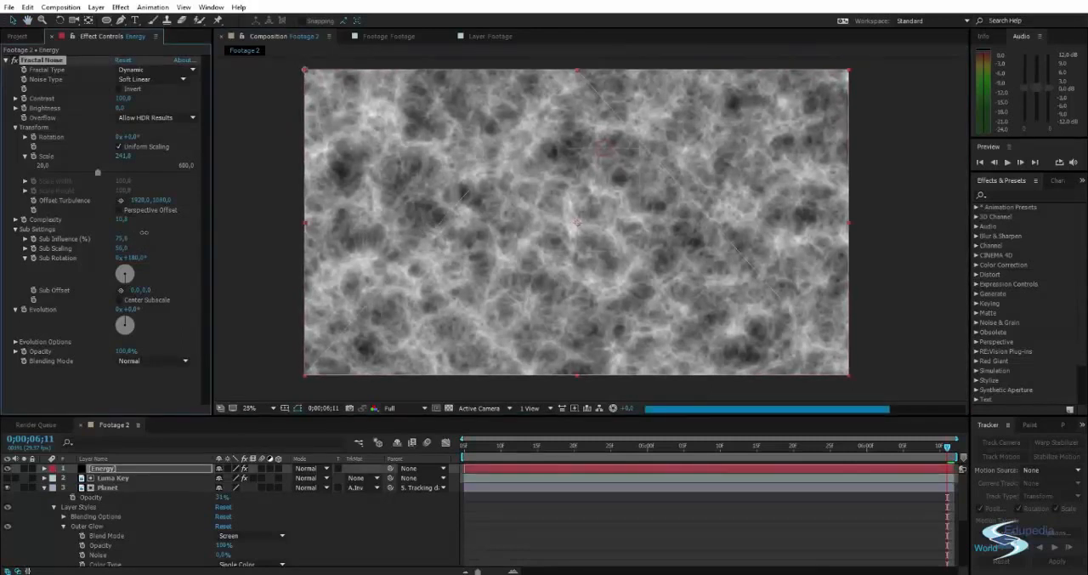
scroll(466, 182, up, 4)
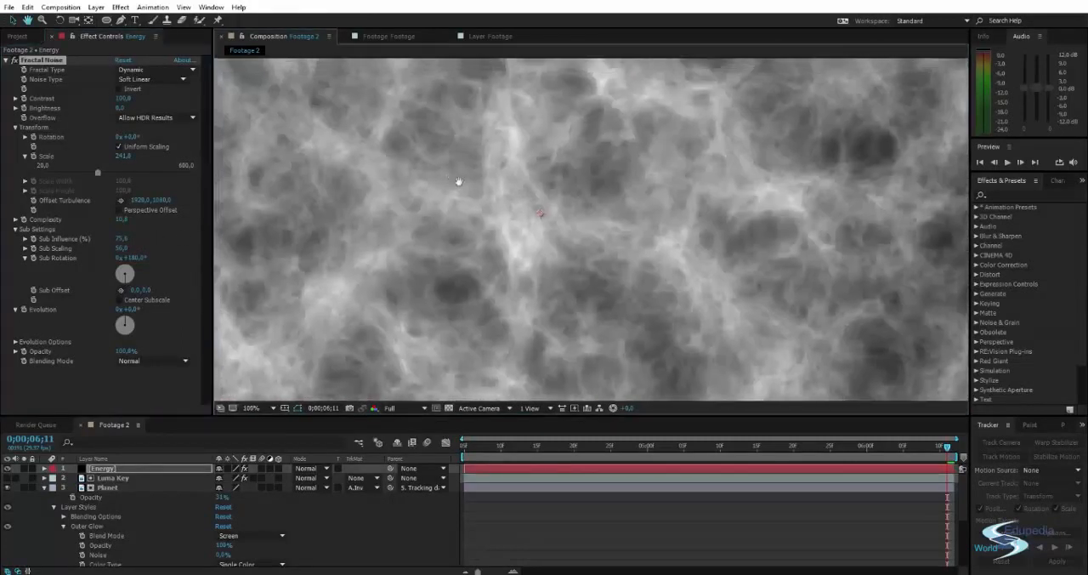
drag(458, 181, 499, 207)
drag(121, 238, 128, 234)
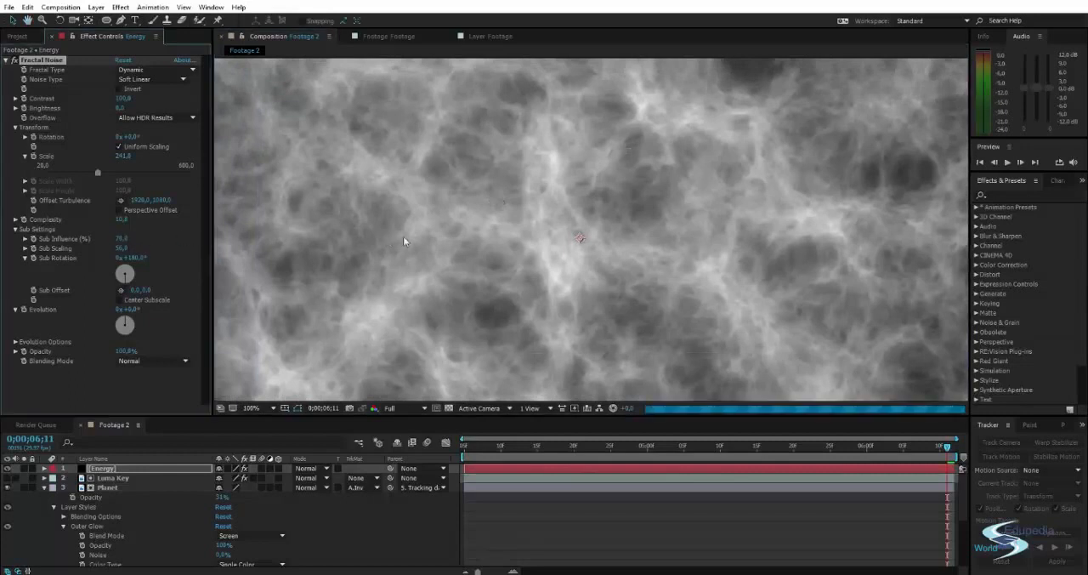
Raise the Fractal Noise Complexity to about 16.9 and its Scale to about 294.5.
scroll(474, 211, down, 2)
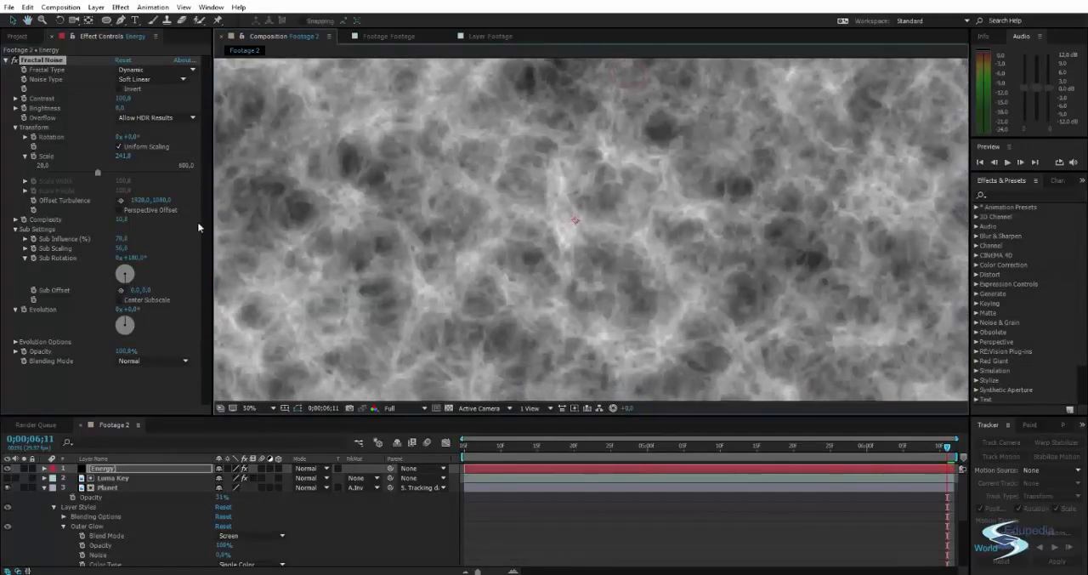
drag(123, 221, 128, 220)
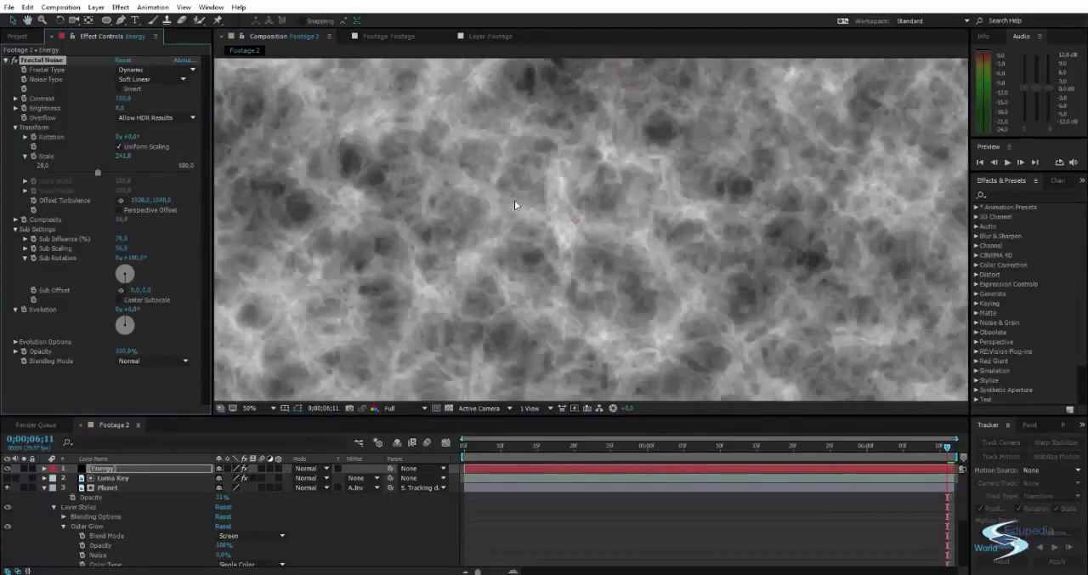
scroll(513, 199, down, 2)
drag(512, 202, 513, 208)
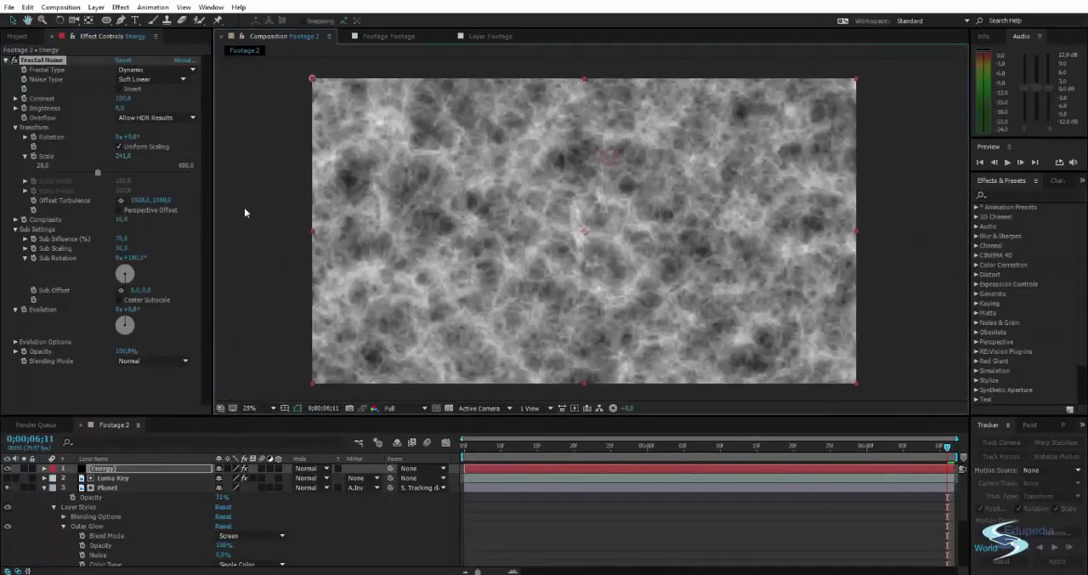
mouse_move(98, 173)
mouse_down()
mouse_move(188, 172)
mouse_move(111, 172)
mouse_up()
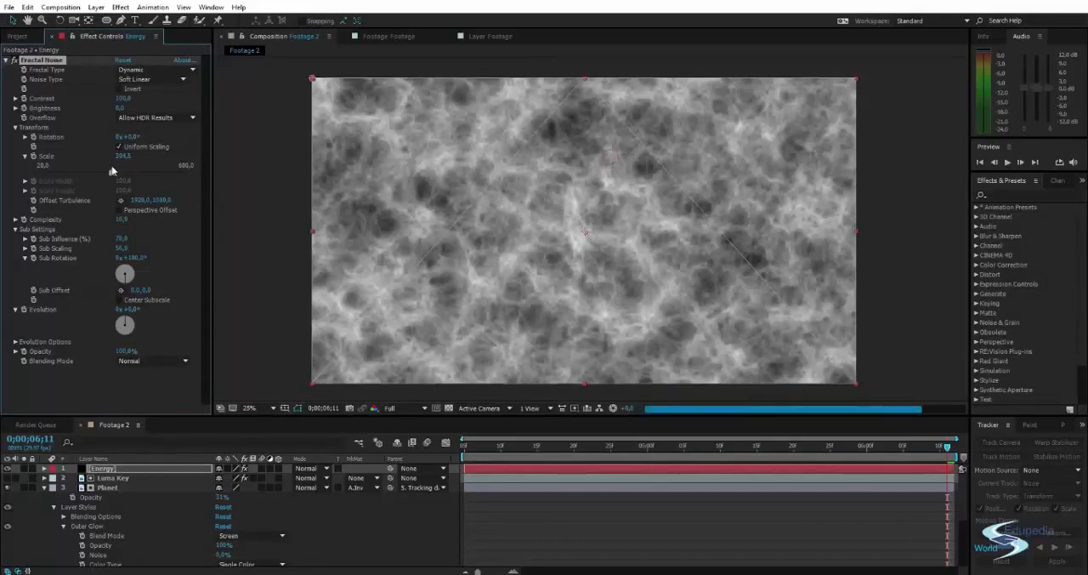
Lower the Energy layer's opacity to 41% so the sky footage shows through.
click(431, 206)
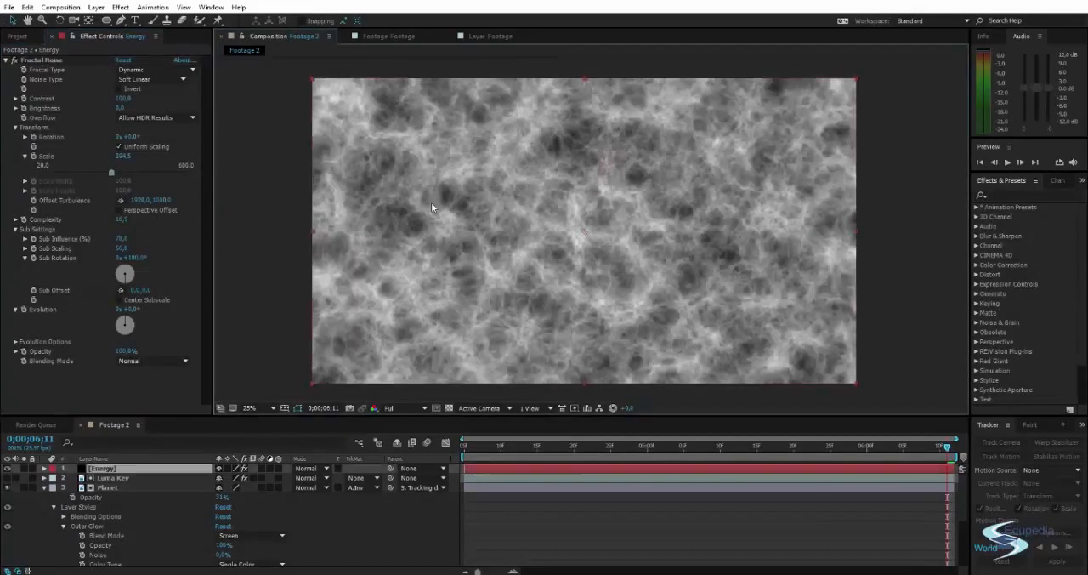
key(t)
drag(223, 477, 190, 479)
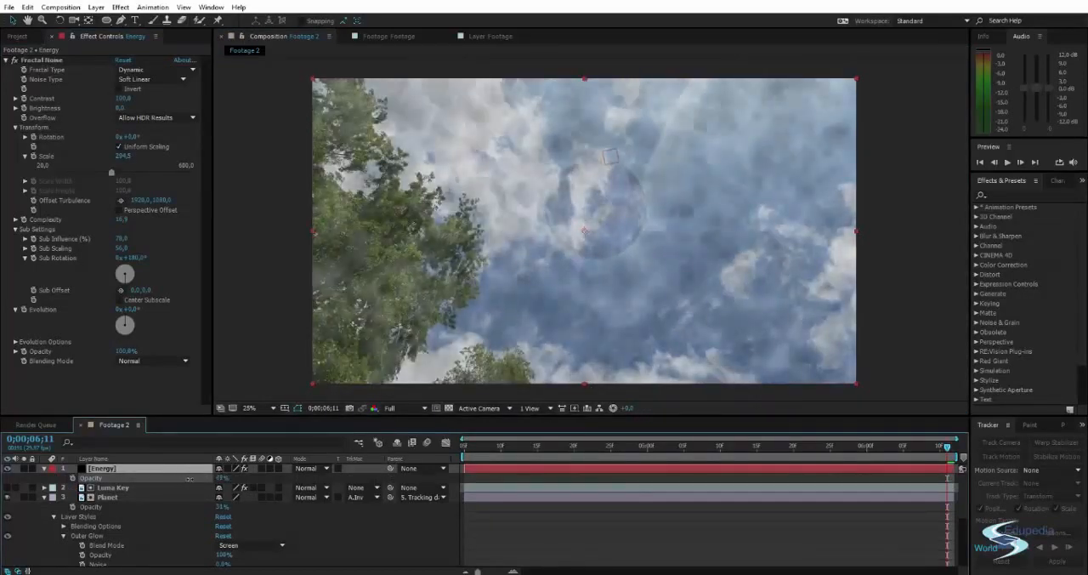
Draw a closed, curved Pen mask on the Energy layer around the planet and the surrounding sky, leaving out the trees.
key(g)
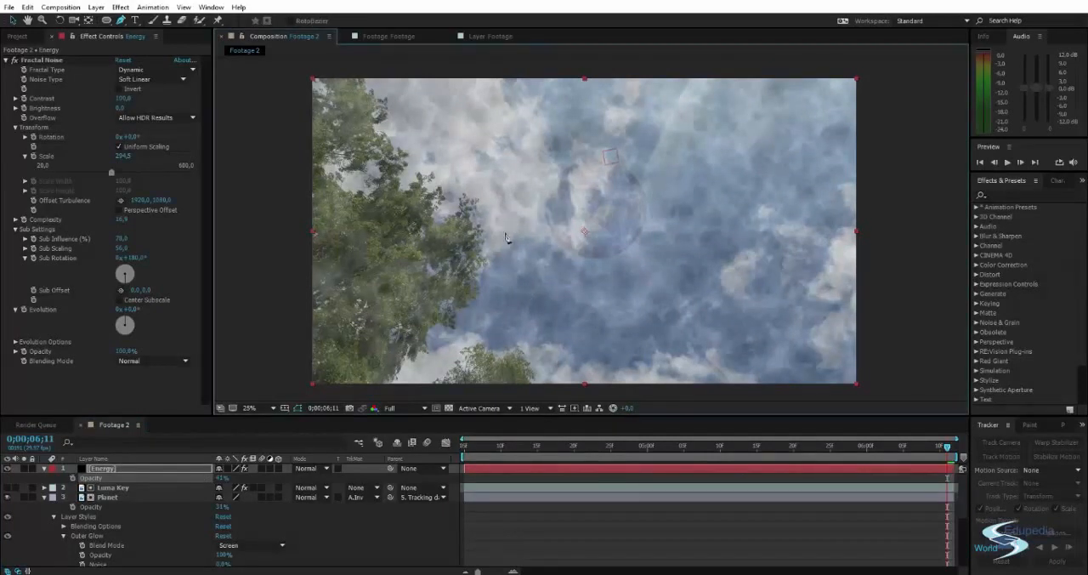
click(492, 162)
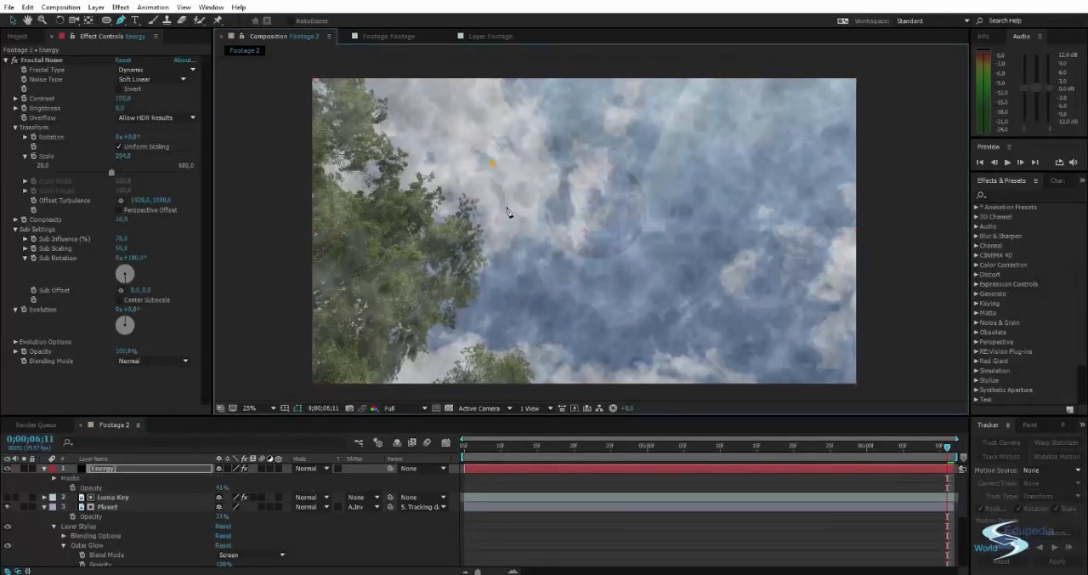
key(ctrl+z)
drag(485, 153, 495, 181)
drag(513, 253, 515, 274)
drag(558, 300, 590, 311)
drag(705, 303, 707, 304)
drag(761, 309, 779, 301)
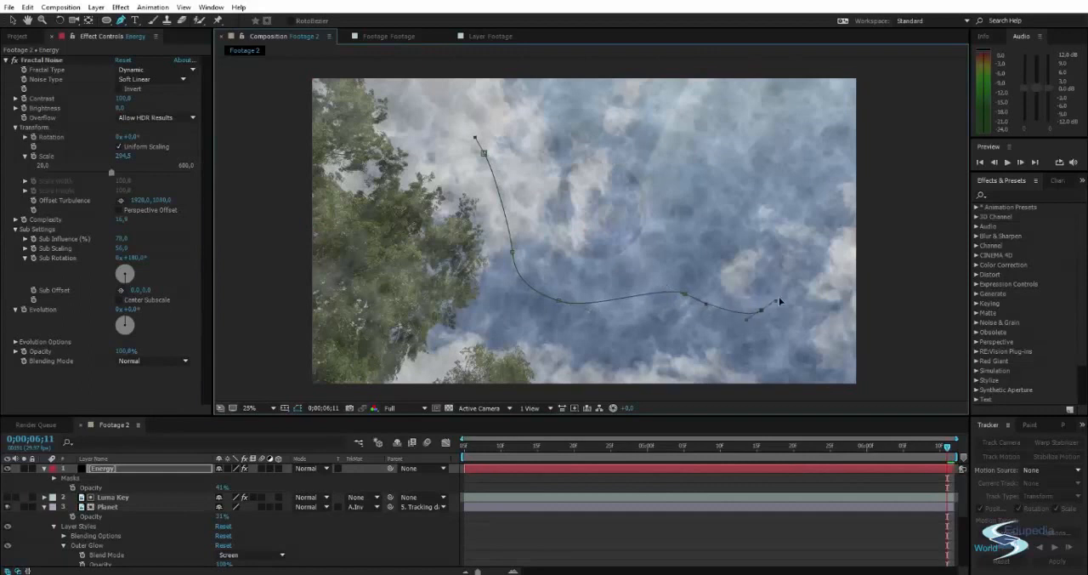
drag(786, 233, 838, 235)
click(860, 204)
drag(838, 153, 840, 141)
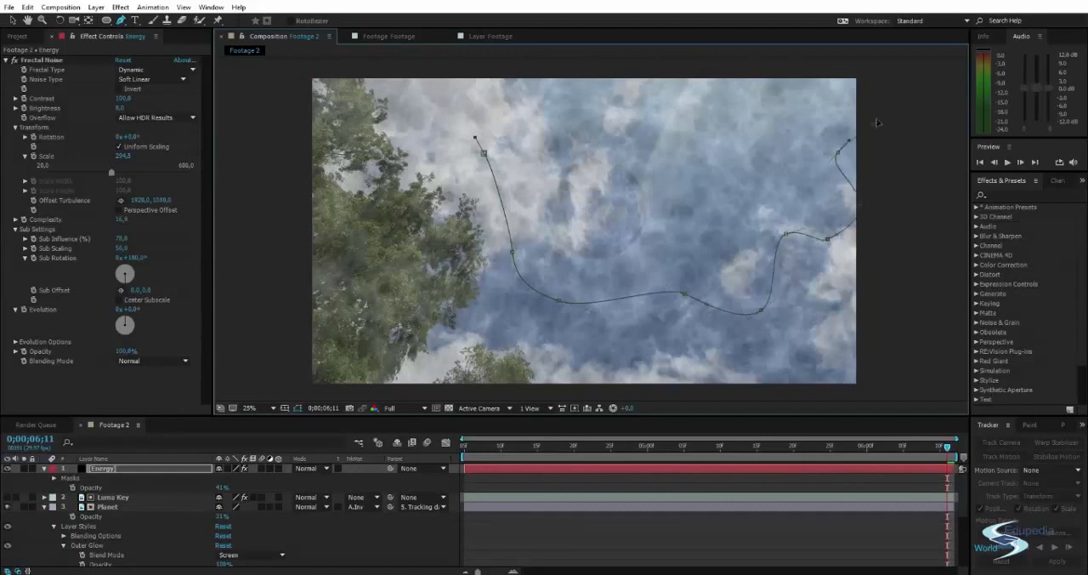
drag(624, 105, 528, 102)
drag(498, 102, 479, 111)
click(484, 153)
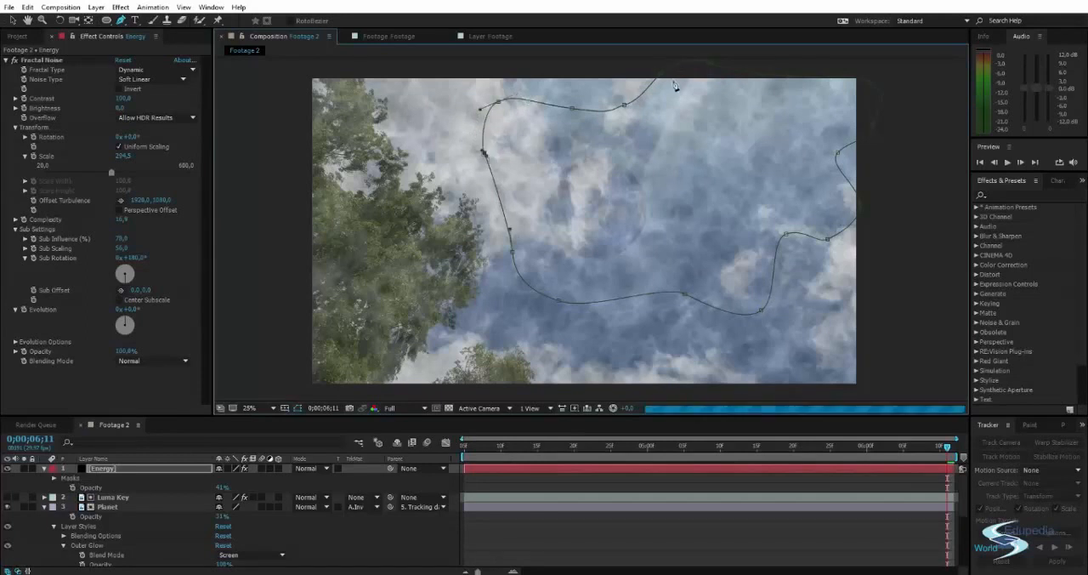
Reshape the Energy layer's mask by moving its upper, right and left points inward to form a wavy outline within the frame.
drag(710, 89, 707, 99)
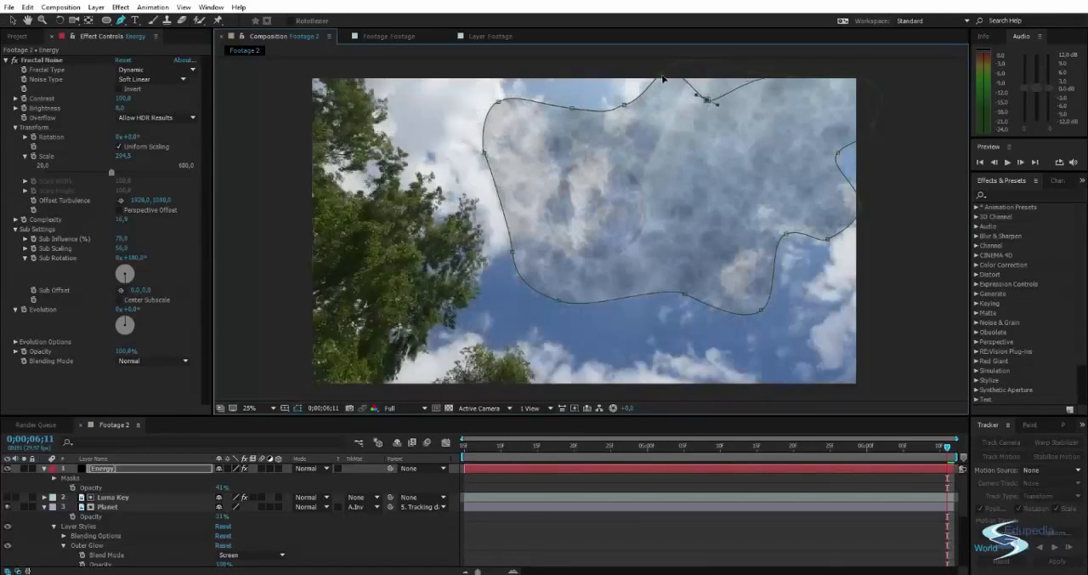
drag(664, 72, 657, 95)
drag(787, 77, 780, 93)
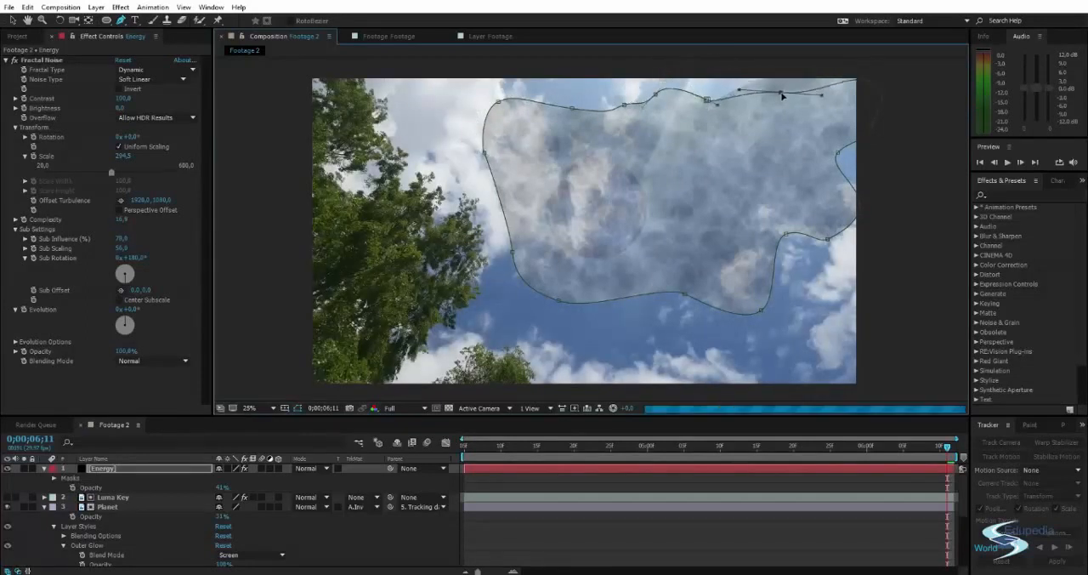
drag(868, 85, 826, 157)
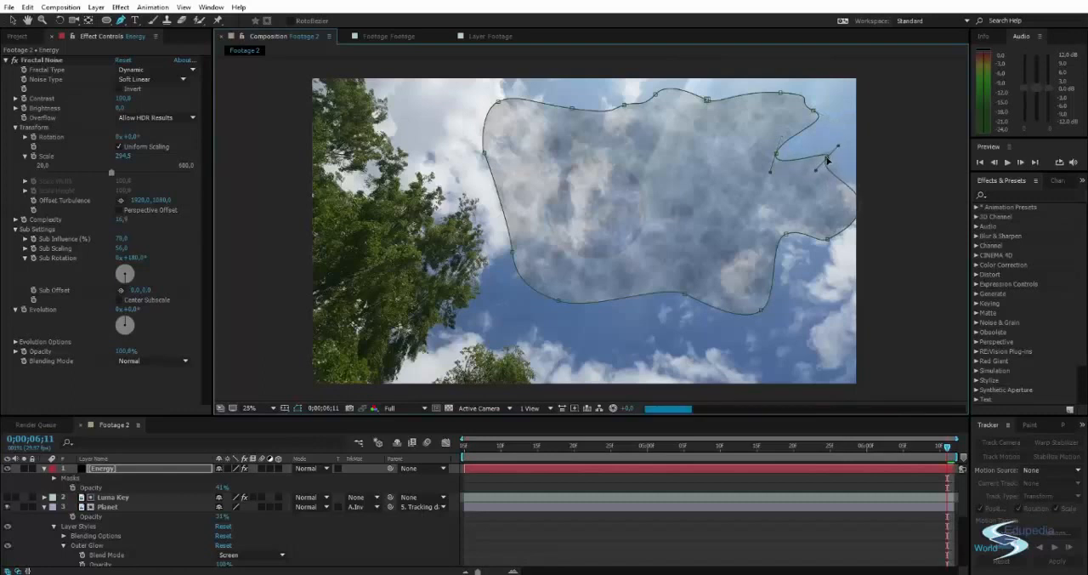
drag(859, 203, 834, 212)
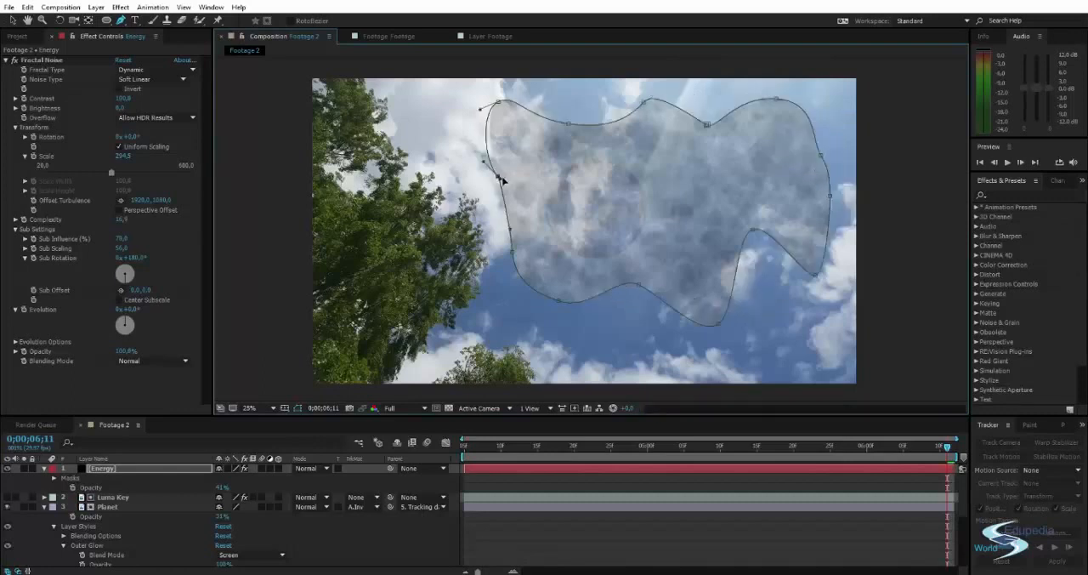
drag(498, 172, 516, 193)
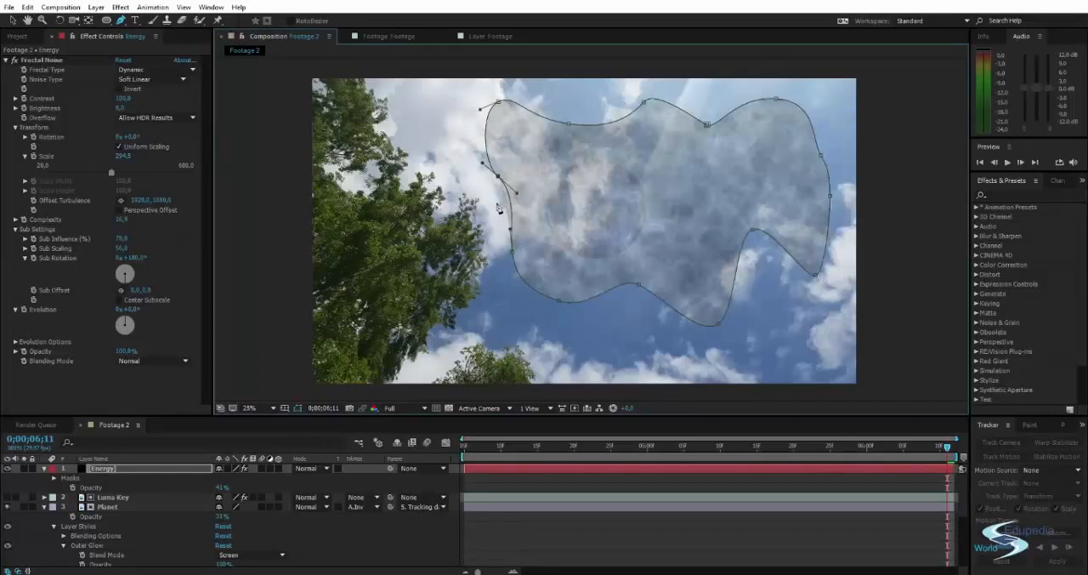
key(v)
double_click(486, 196)
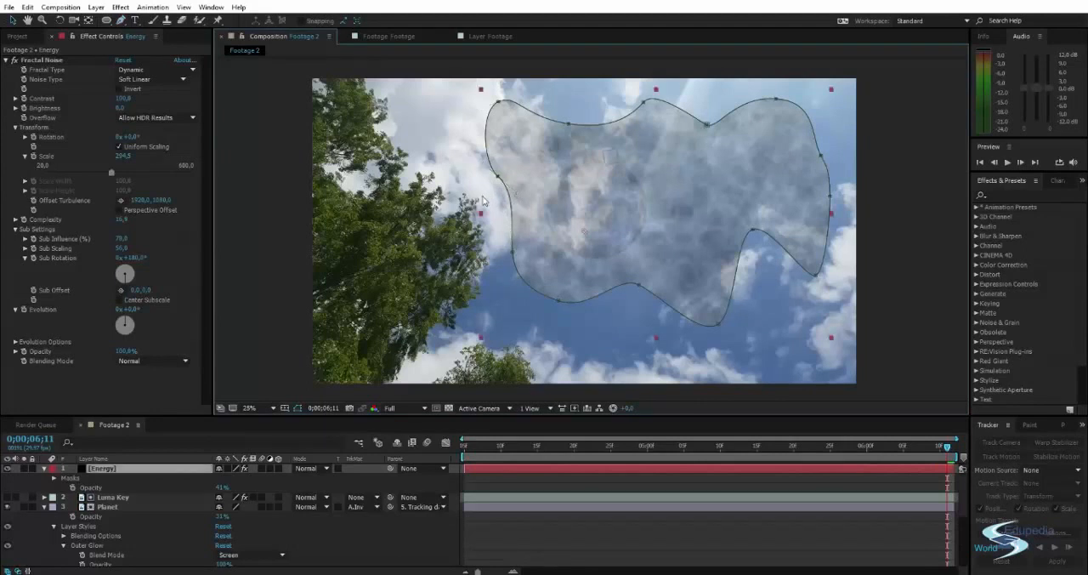
click(482, 201)
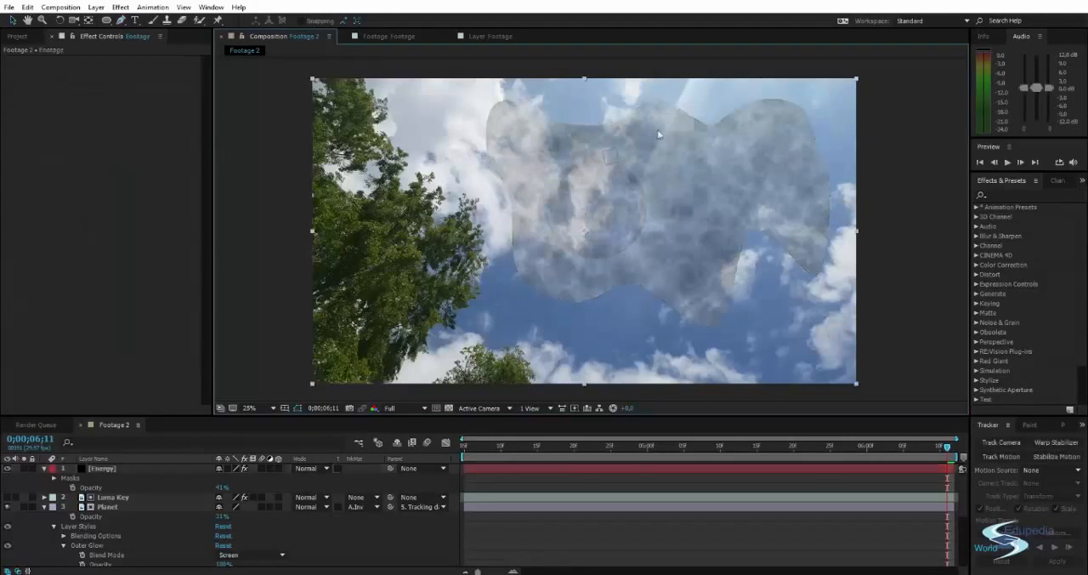
Feather the Energy layer's mask by about 275 pixels and raise the layer's opacity to 100%.
click(102, 468)
key(f)
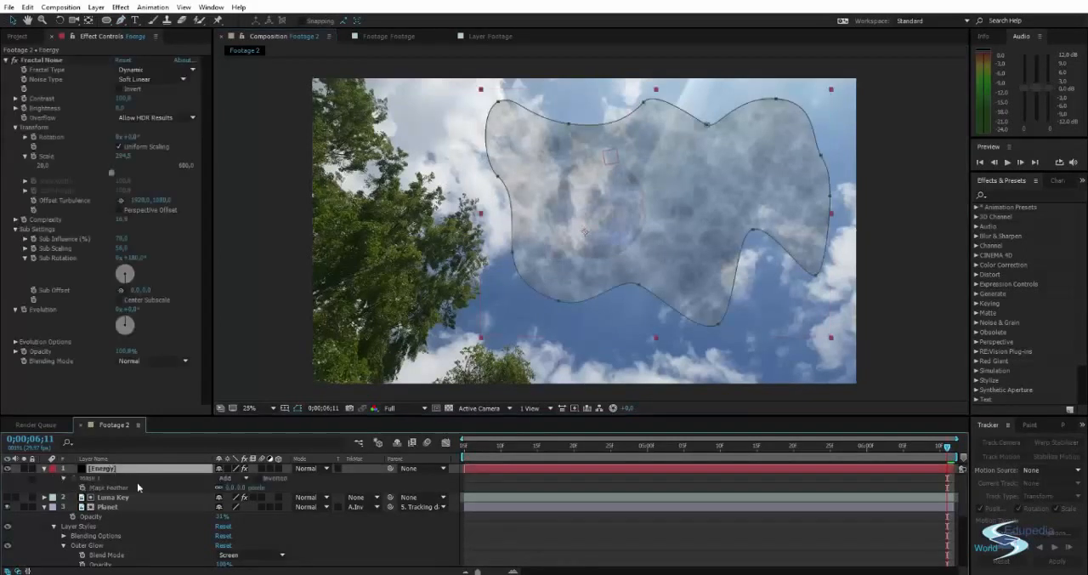
drag(228, 487, 374, 487)
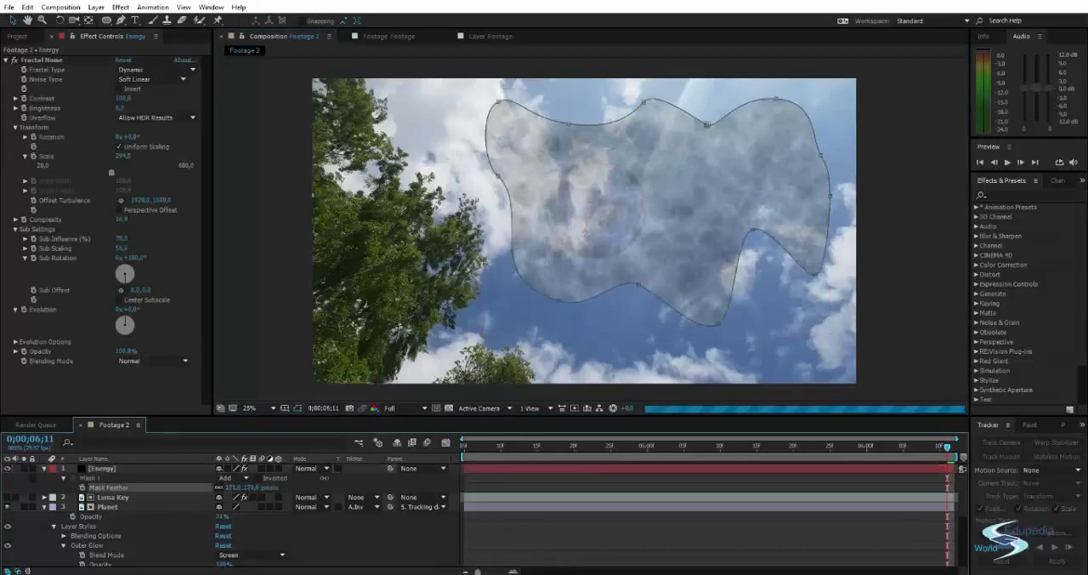
key(t)
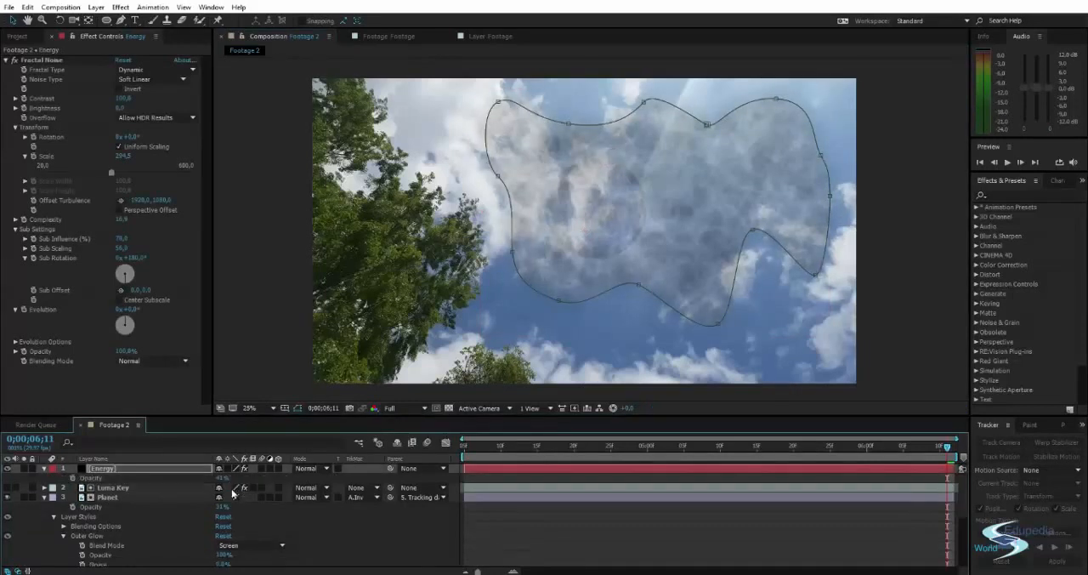
drag(219, 477, 300, 470)
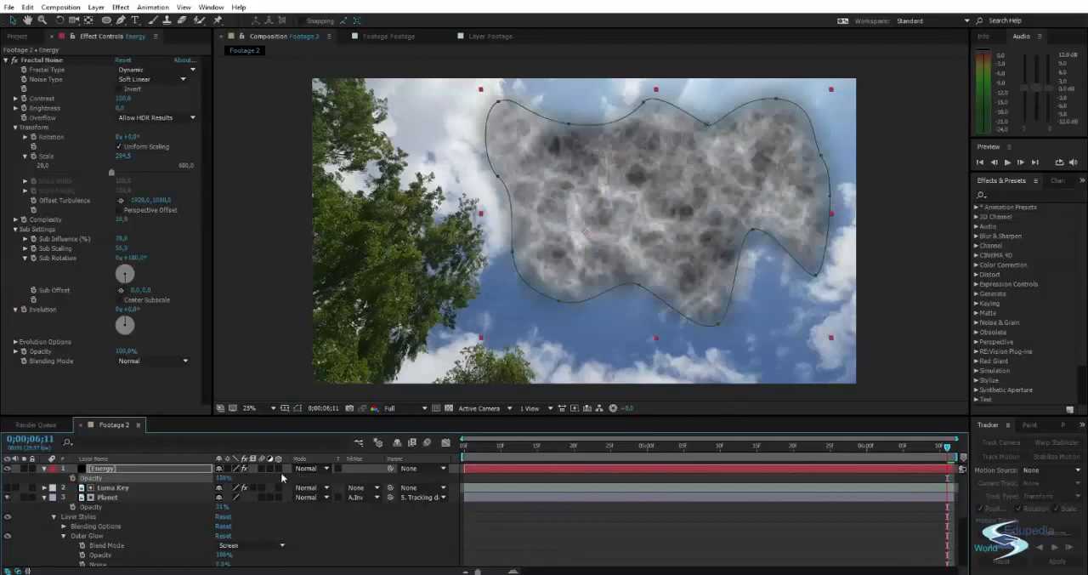
Increase the Energy layer's mask feather to 521 pixels.
click(140, 469)
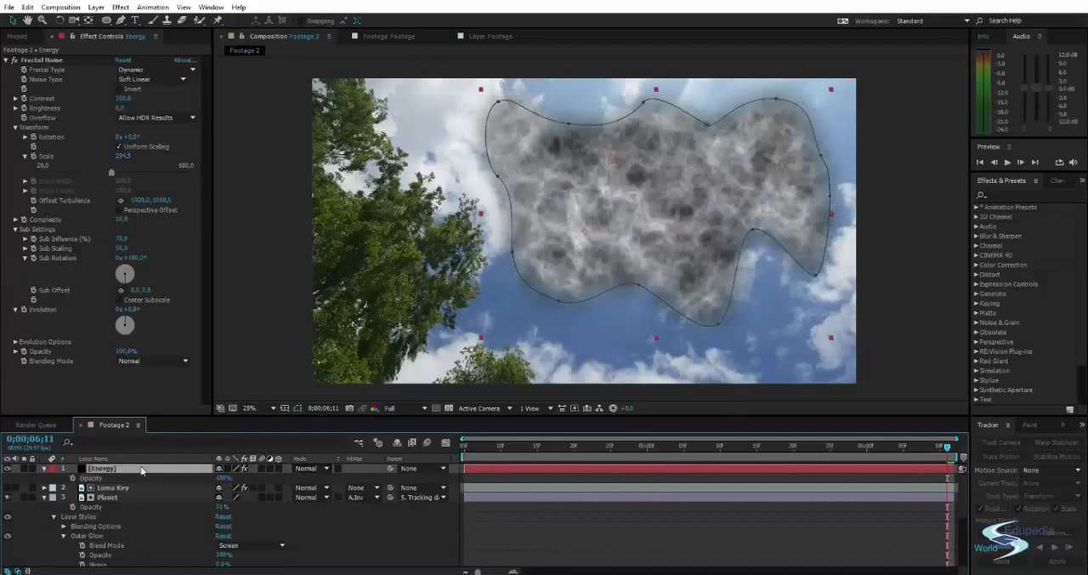
key(f)
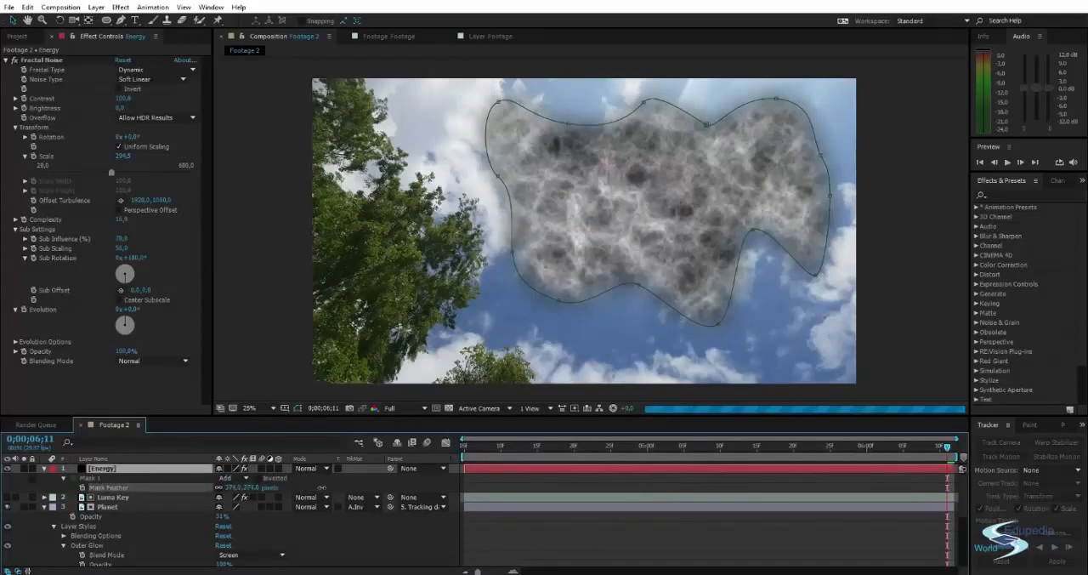
drag(321, 488, 394, 478)
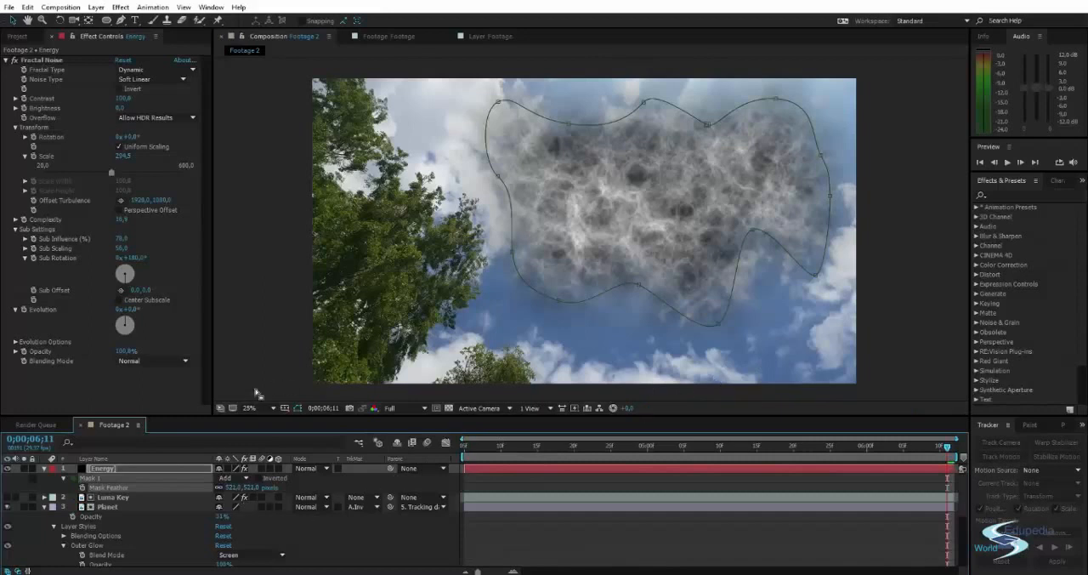
Reveal all properties of the Energy layer's mask and set Mask Expansion to -37 pixels.
key(s)
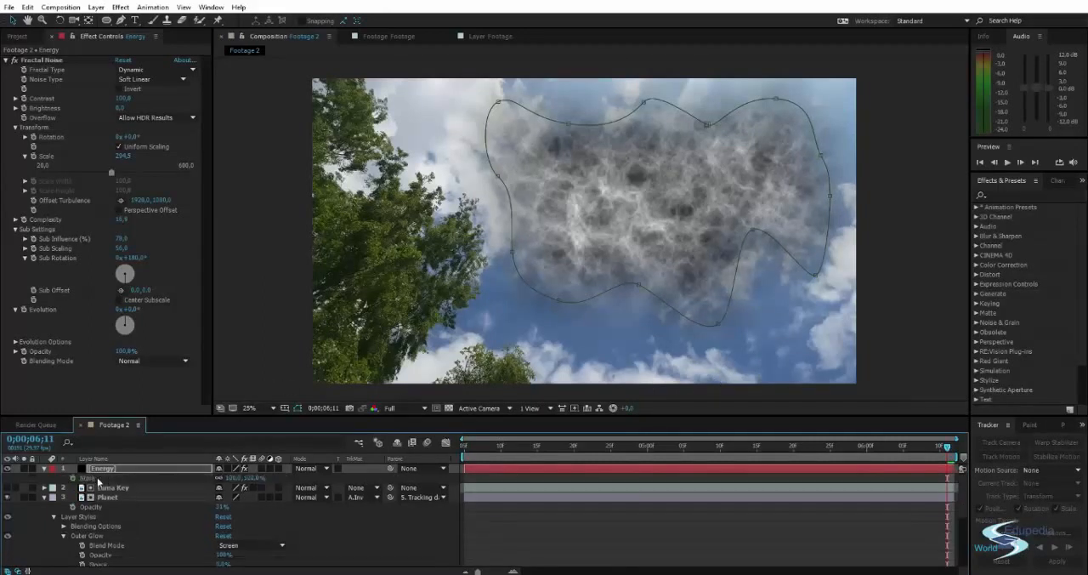
key(s)
key(m)
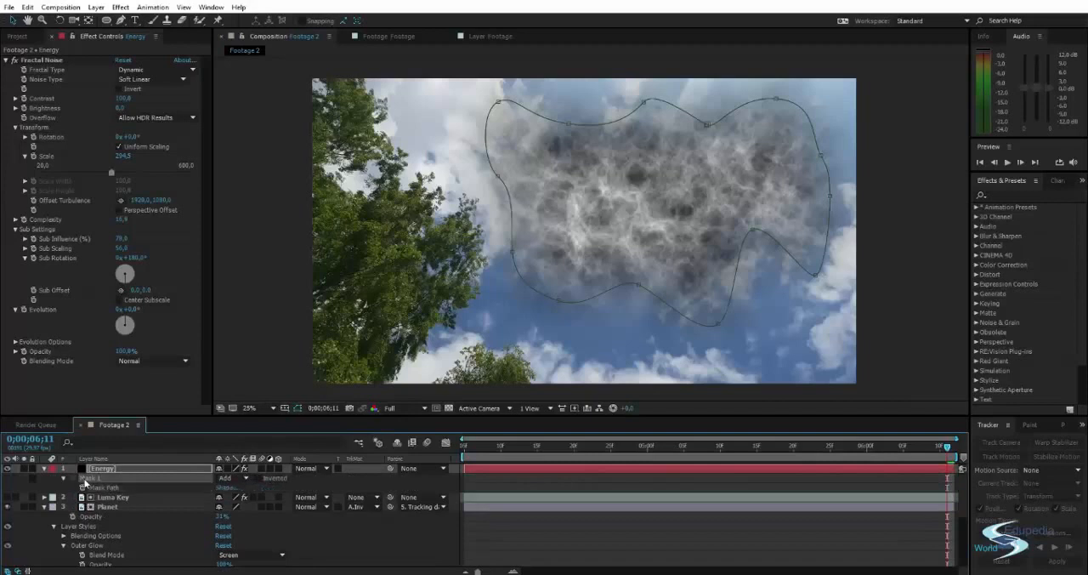
click(63, 479)
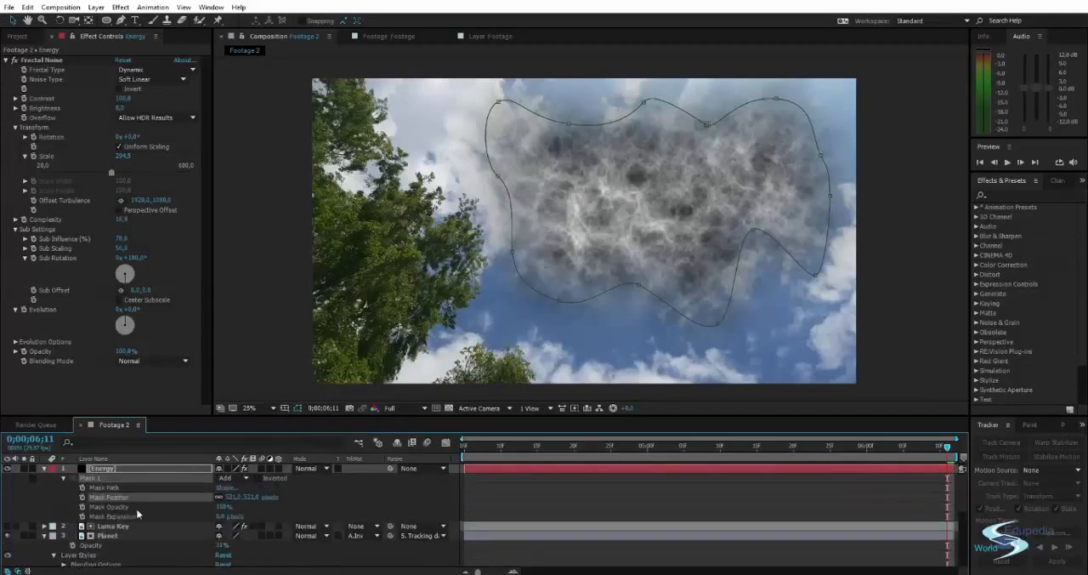
drag(223, 516, 198, 516)
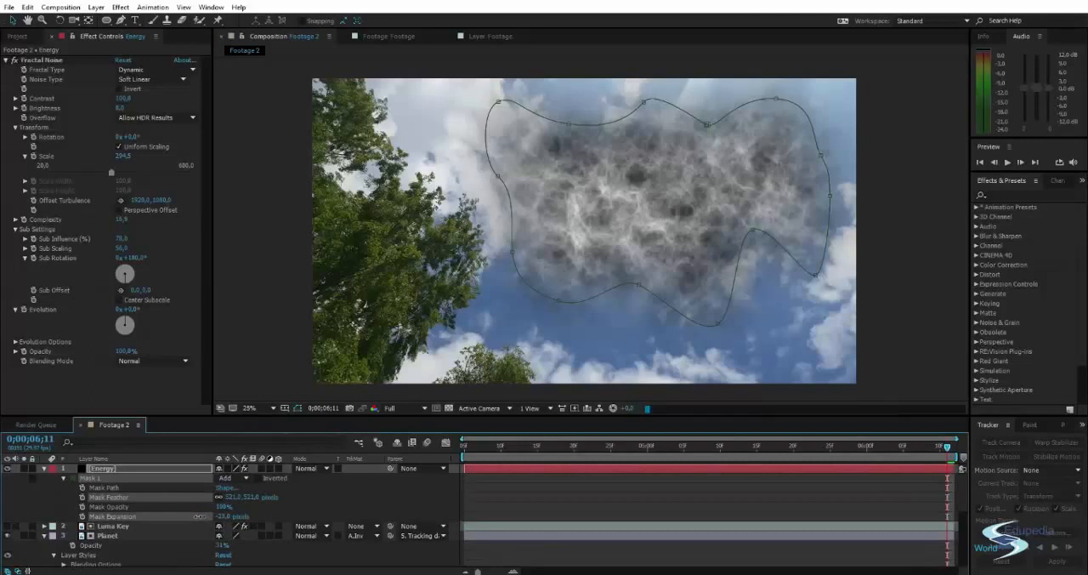
click(926, 317)
click(683, 197)
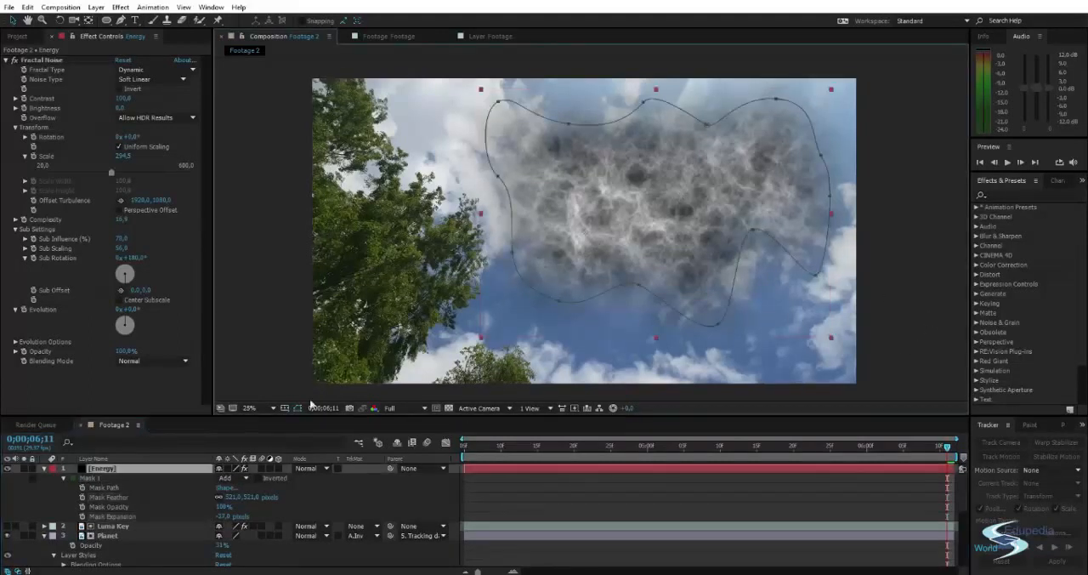
Try the Energy layer at about 62% opacity to judge how it blends with the sky.
key(t)
drag(223, 479, 209, 487)
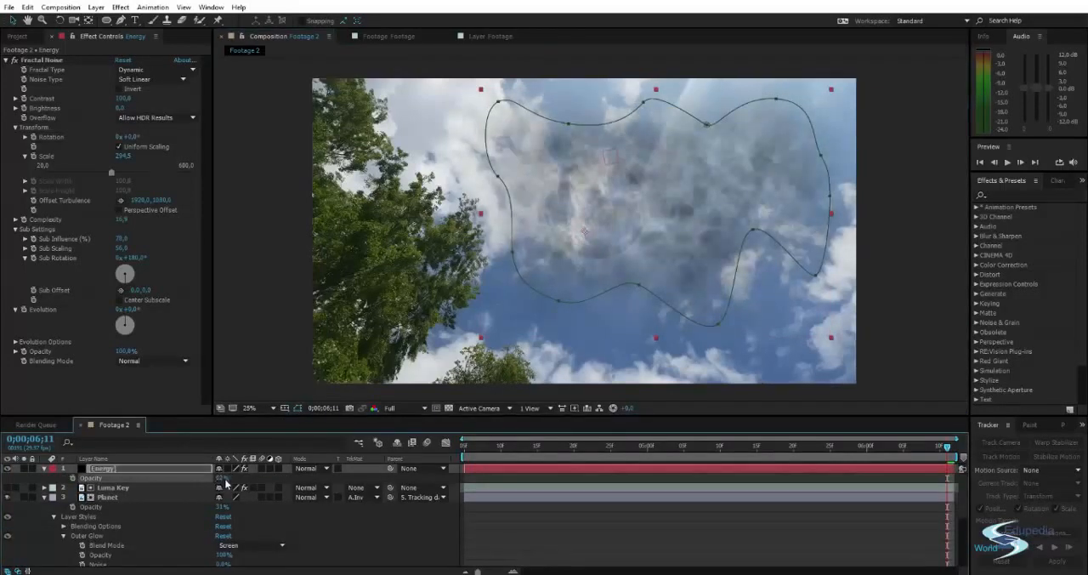
click(279, 346)
mouse_move(511, 260)
mouse_down()
mouse_move(496, 267)
mouse_move(500, 253)
mouse_up()
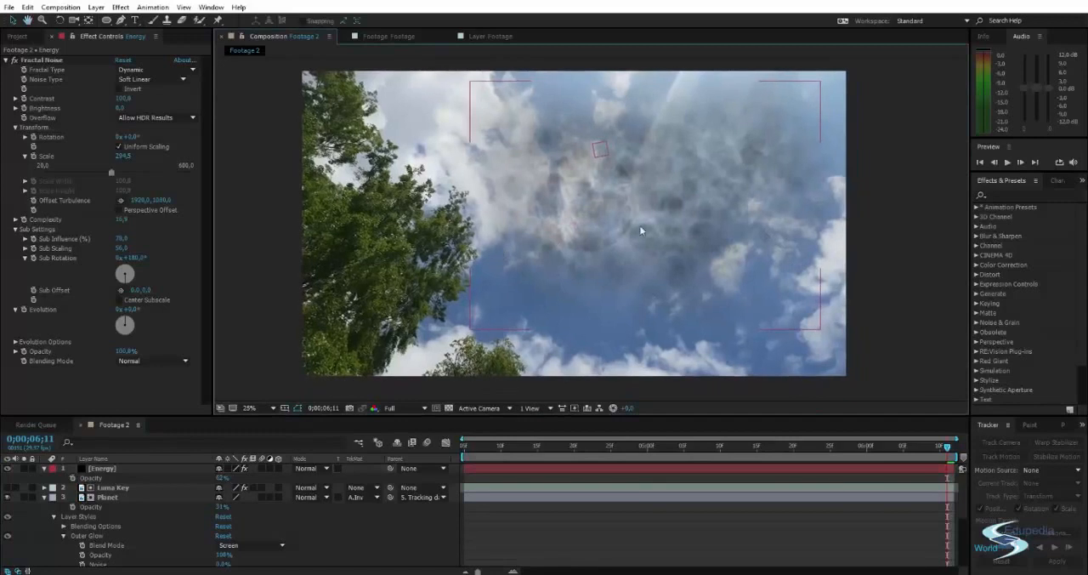
Set the Energy layer's opacity to 100%.
click(643, 230)
key(f)
key(t)
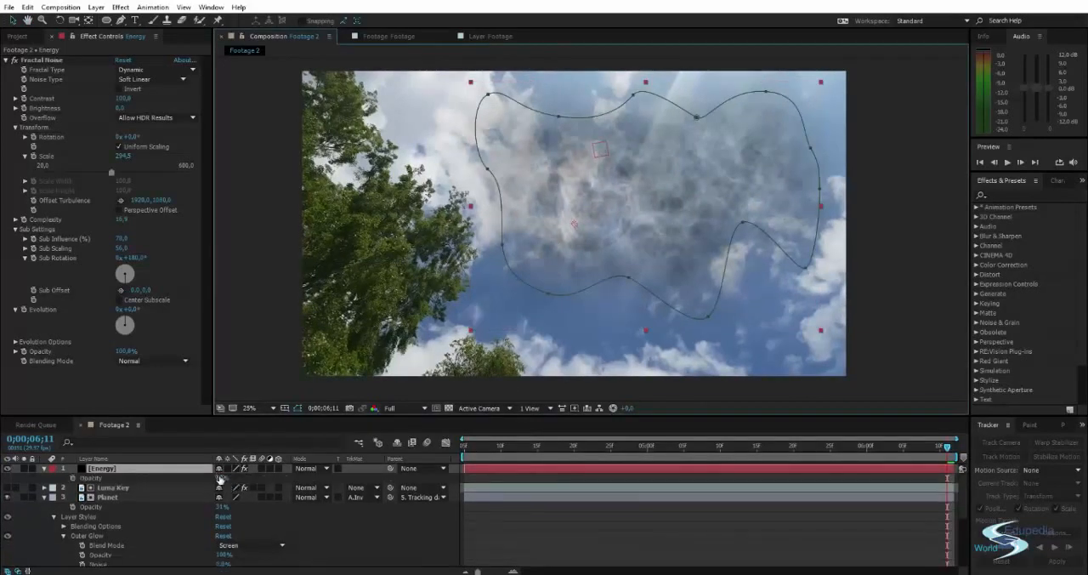
drag(222, 479, 269, 464)
click(271, 299)
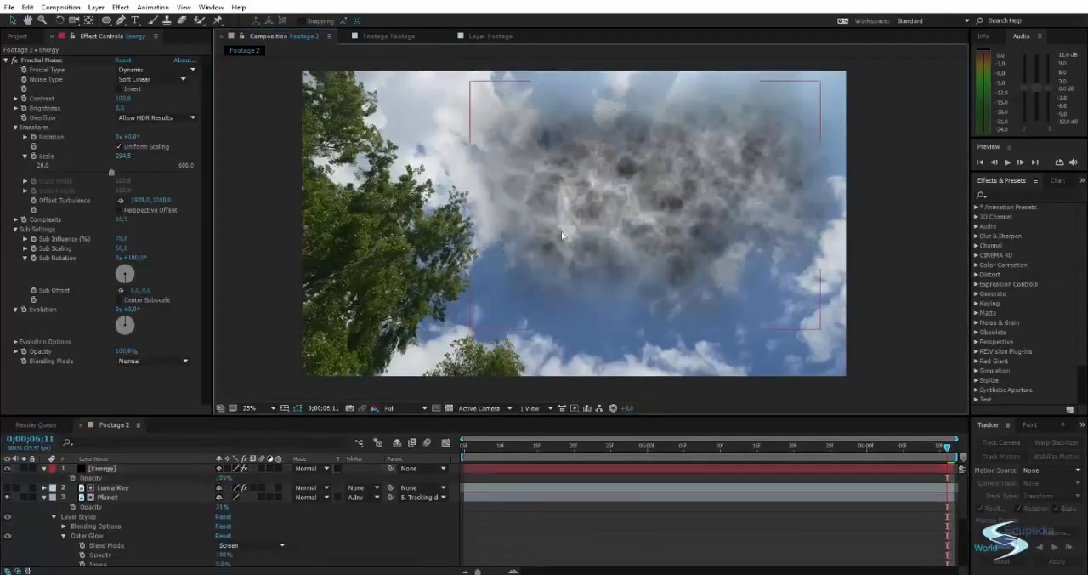
drag(643, 204, 631, 216)
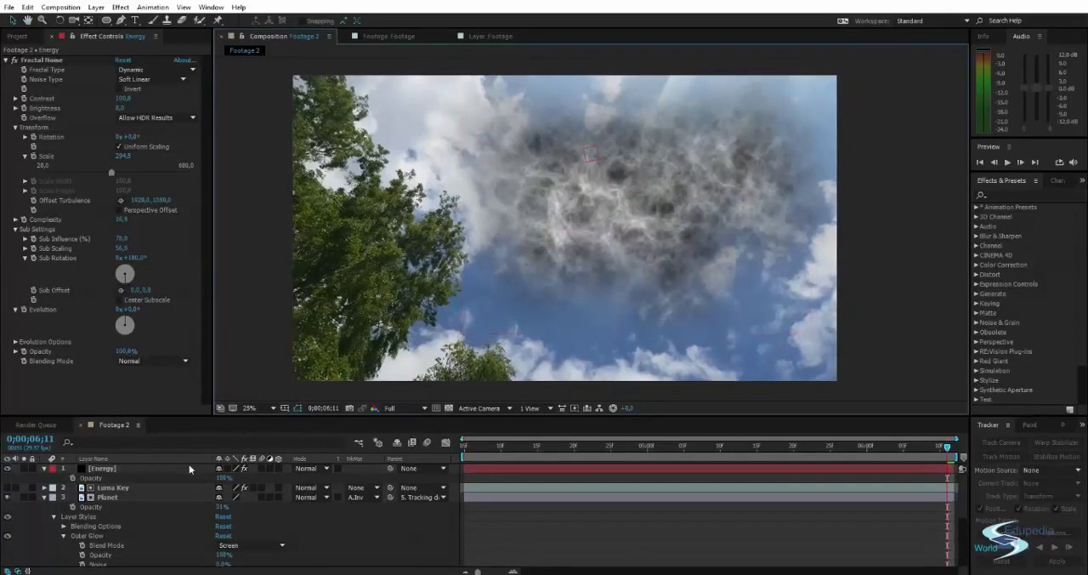
Move the Energy layer below the Planet layer and above the Footage layer, and collapse the Planet layer's properties.
drag(93, 477, 105, 510)
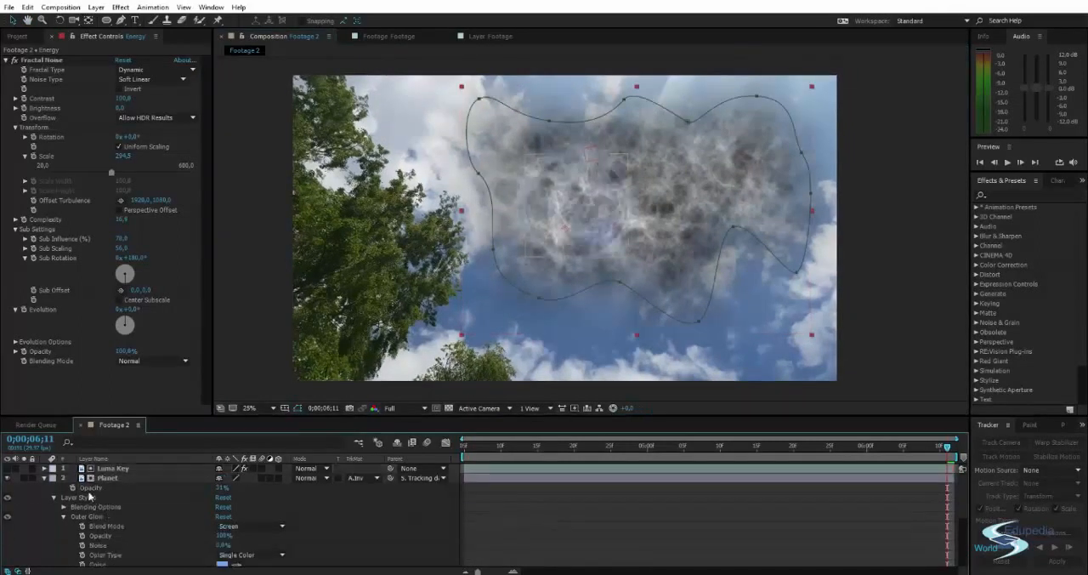
click(44, 477)
click(135, 523)
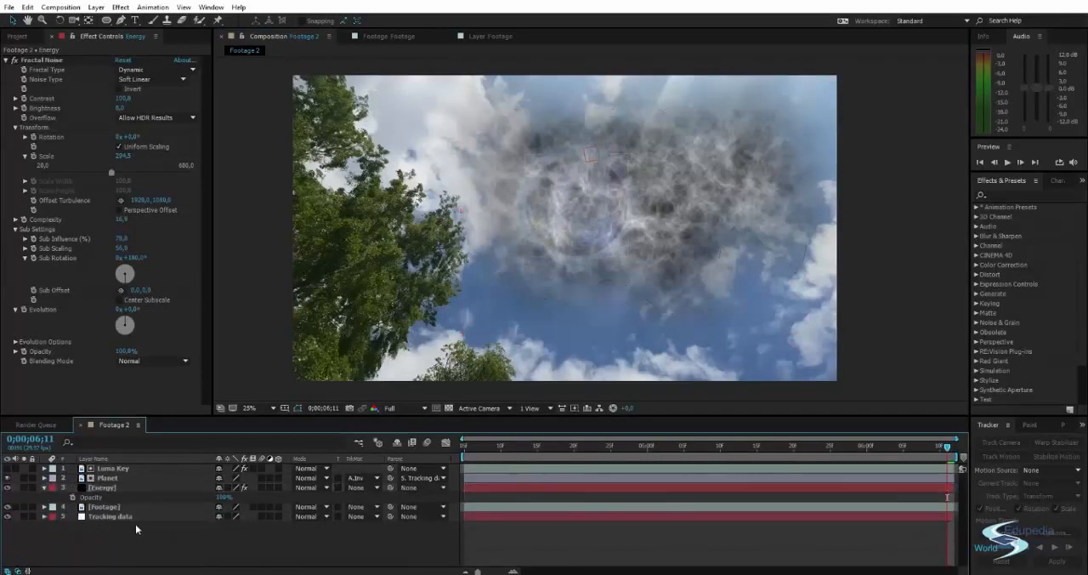
Place a copy of the Luma Key layer directly above Energy and use it as Energy's alpha inverted track matte.
click(109, 469)
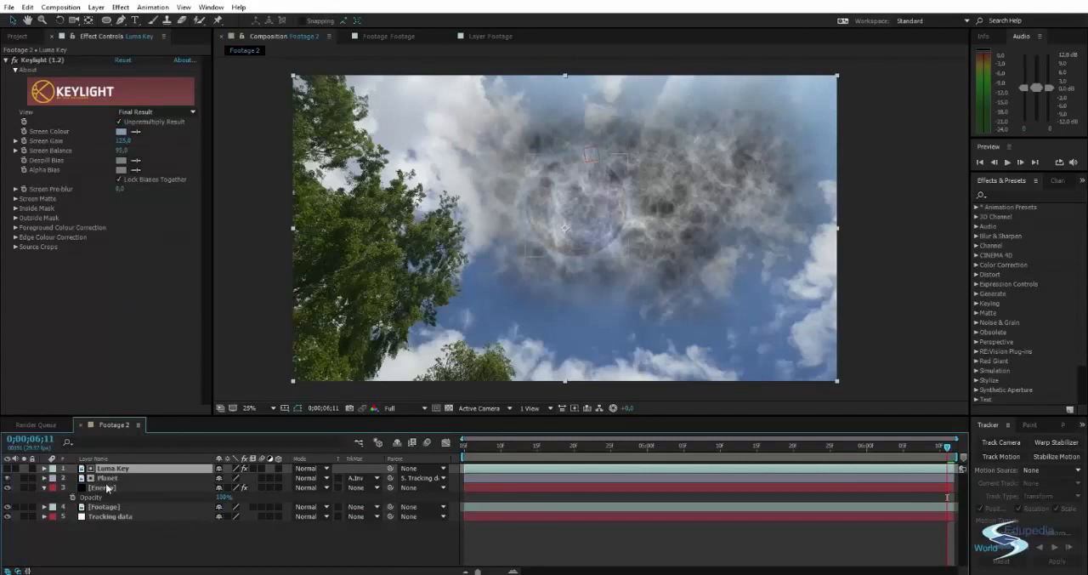
click(105, 488)
key(ctrl+v)
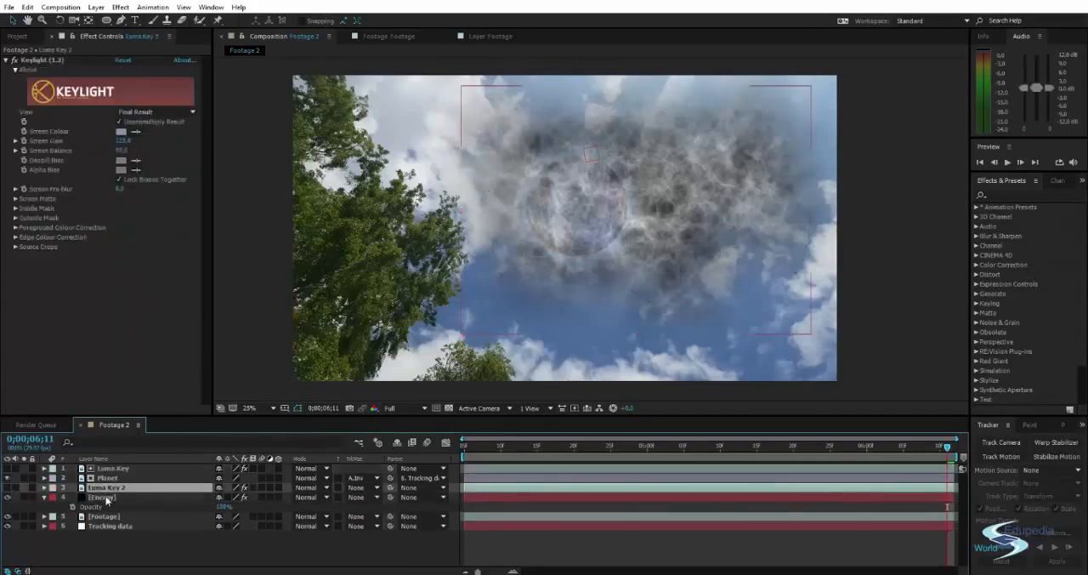
click(109, 496)
click(365, 499)
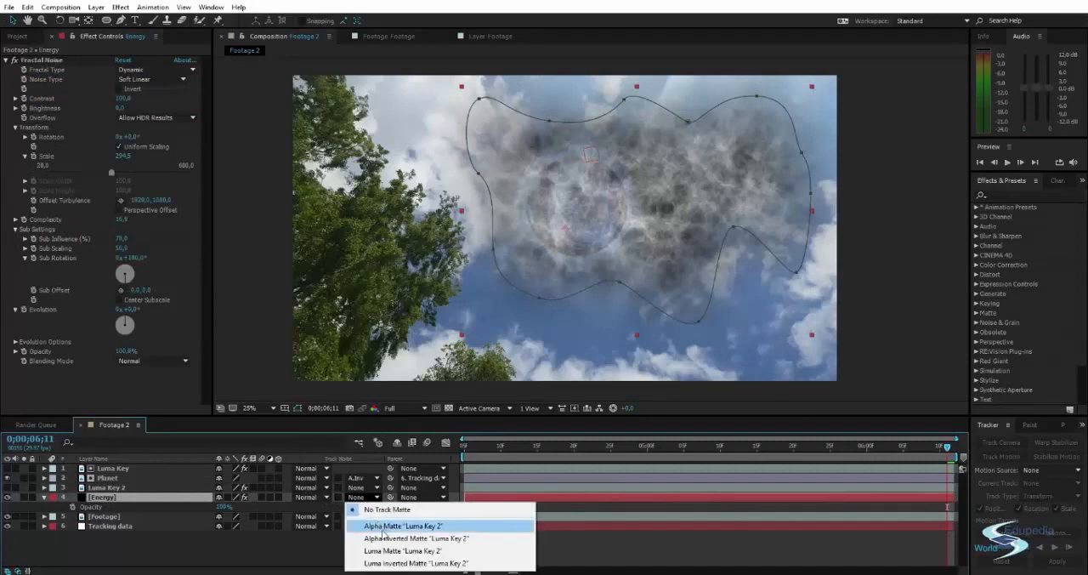
click(375, 539)
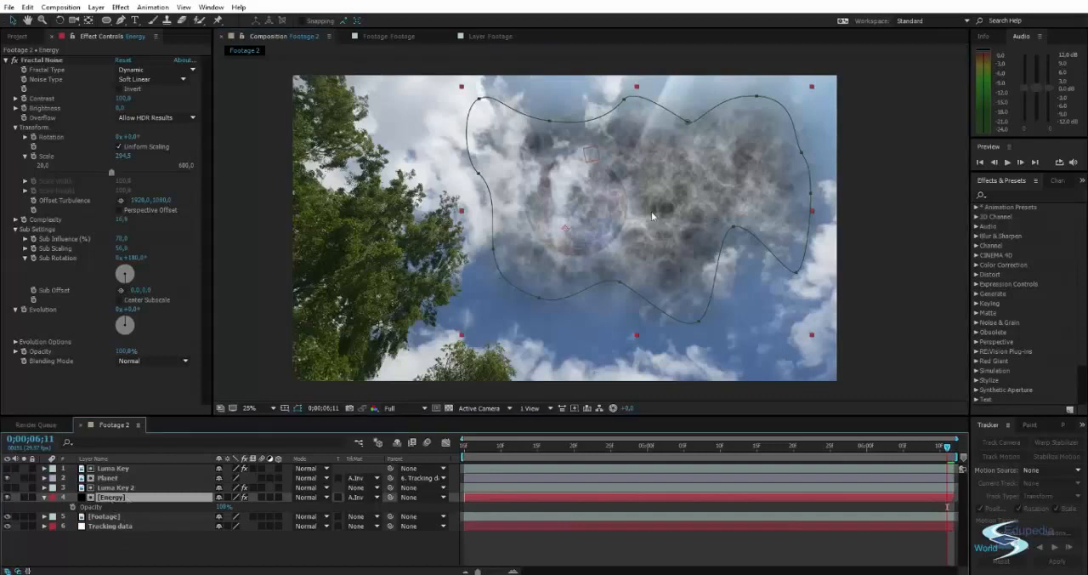
Draw a circular mask on the Energy layer over the planet and adjust it to match the planet's outline.
click(107, 20)
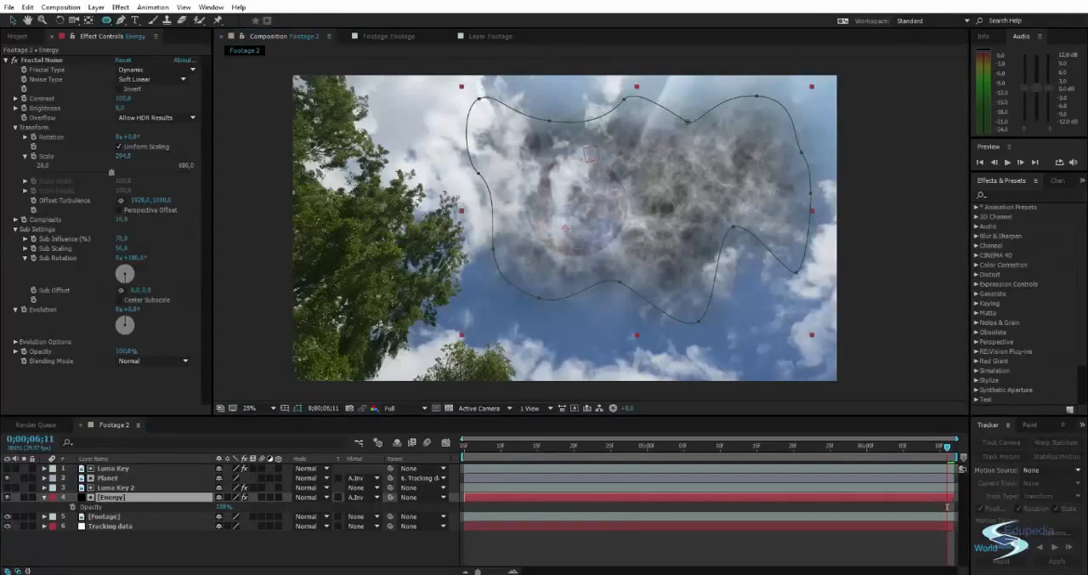
drag(576, 202, 632, 259)
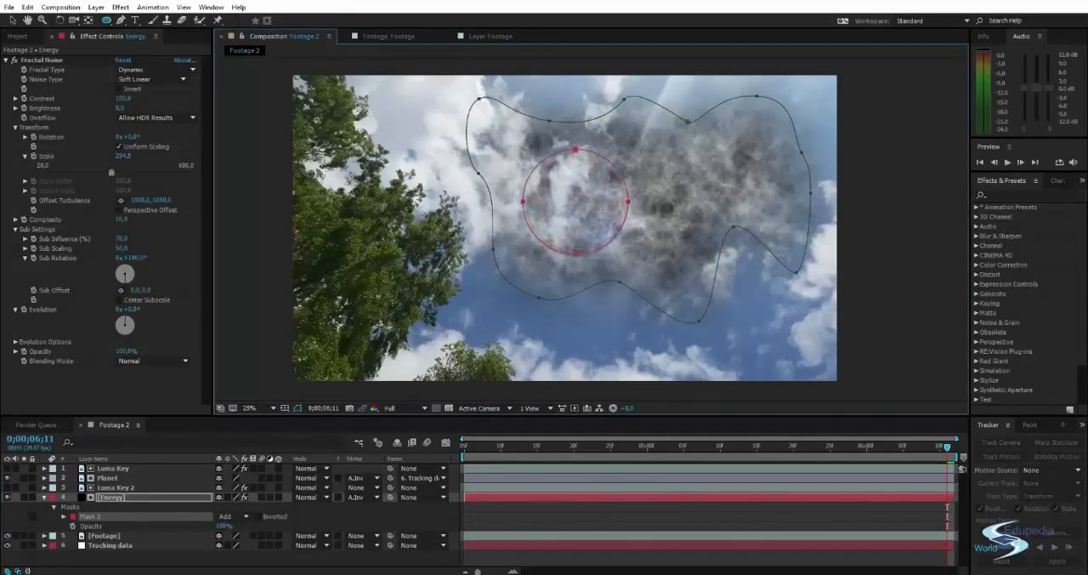
key(v)
double_click(578, 153)
drag(578, 178, 576, 182)
scroll(582, 186, up, 2)
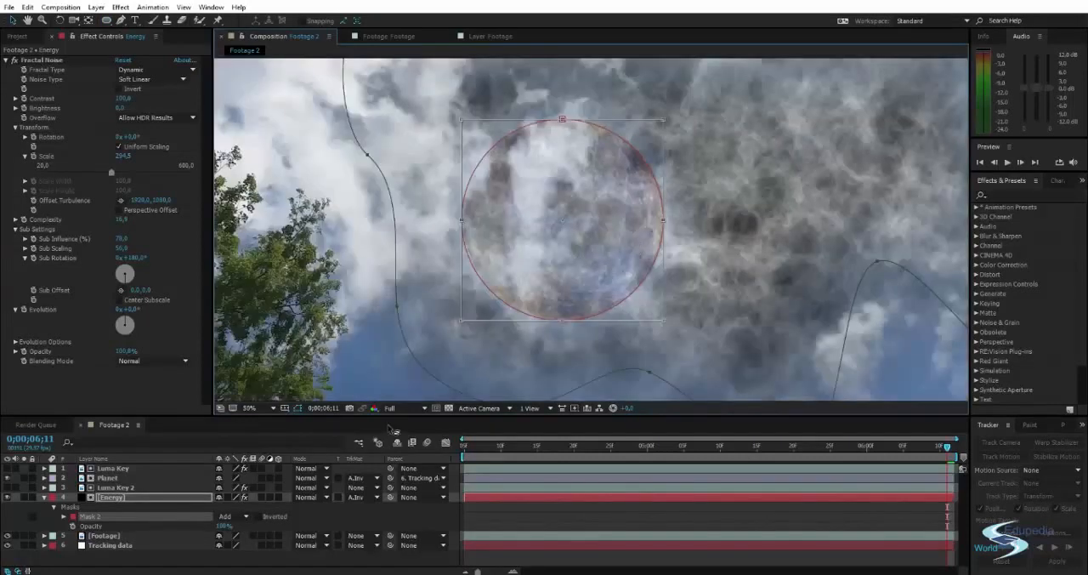
Give the circular mask on Energy a 7-pixel feather and set its mode to Subtract.
key(f)
drag(232, 535, 233, 535)
click(231, 525)
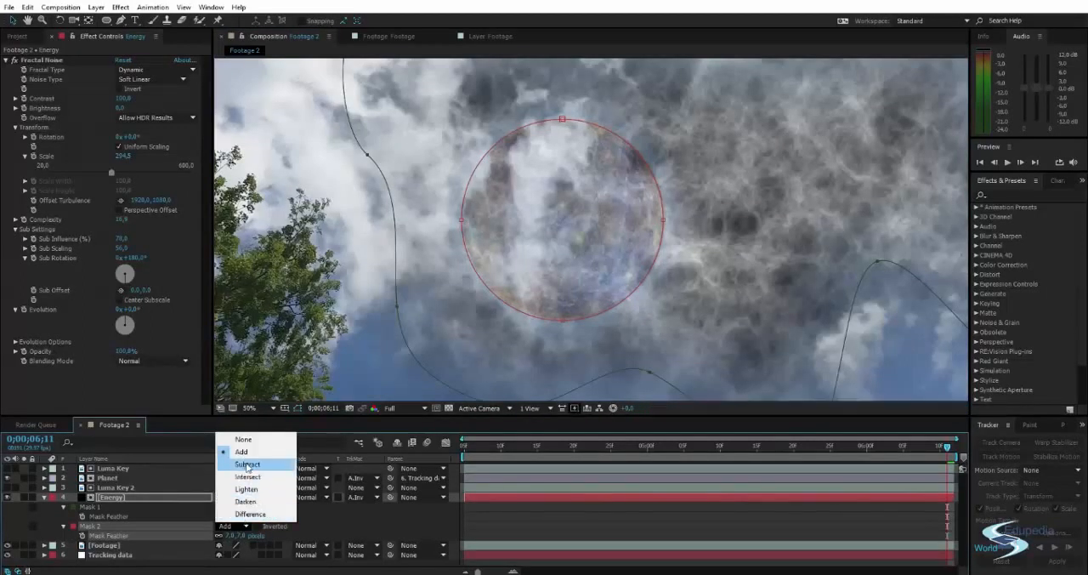
click(248, 463)
Examine how closely the subtracted circle follows the planet's edge against the surrounding energy clouds.
drag(530, 263, 531, 286)
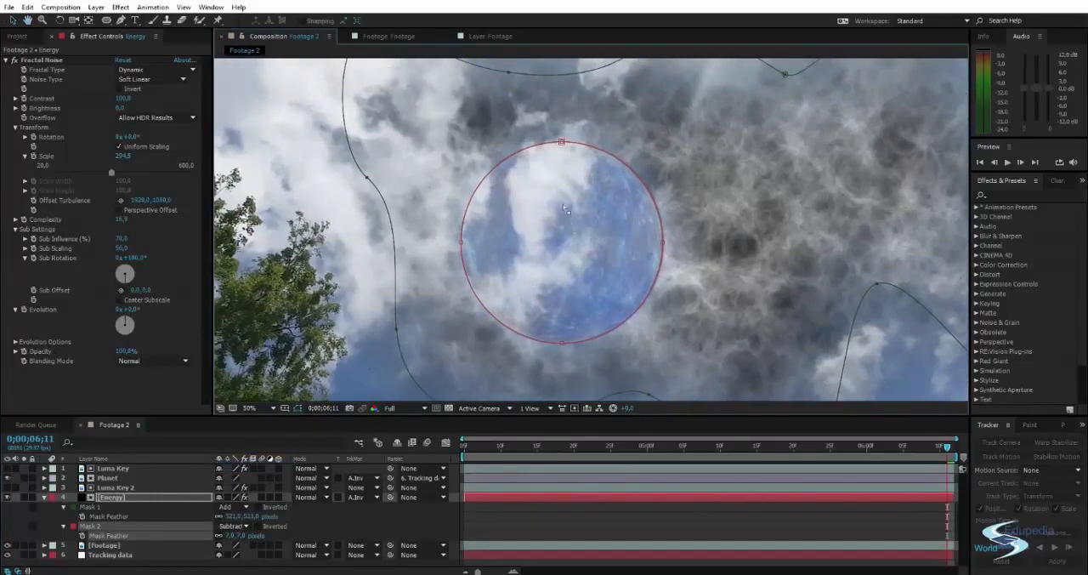
scroll(565, 209, up, 1)
scroll(547, 205, down, 1)
drag(535, 196, 496, 179)
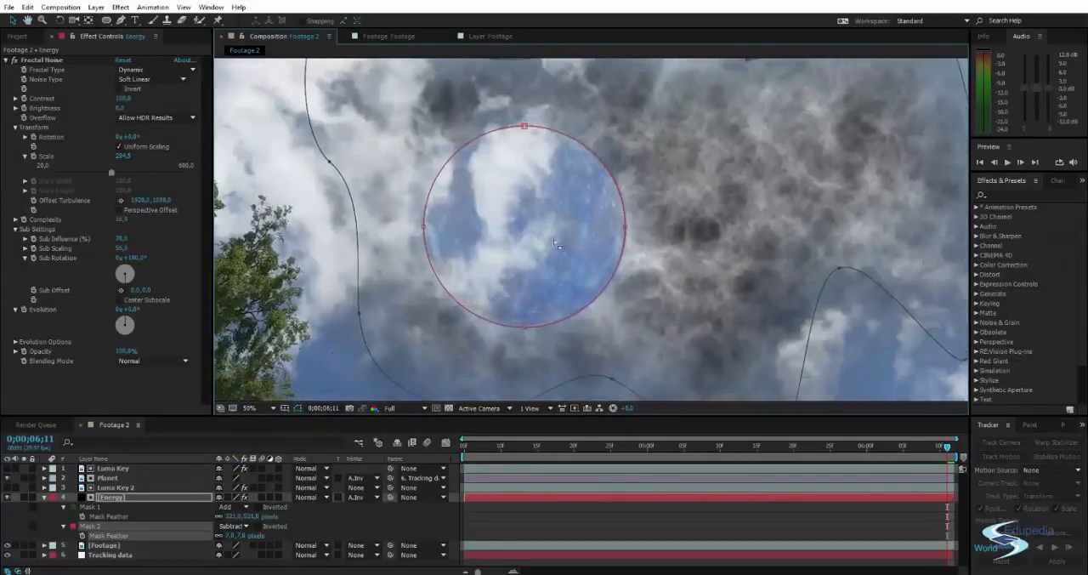
scroll(513, 238, down, 1)
drag(538, 213, 556, 193)
scroll(550, 184, up, 1)
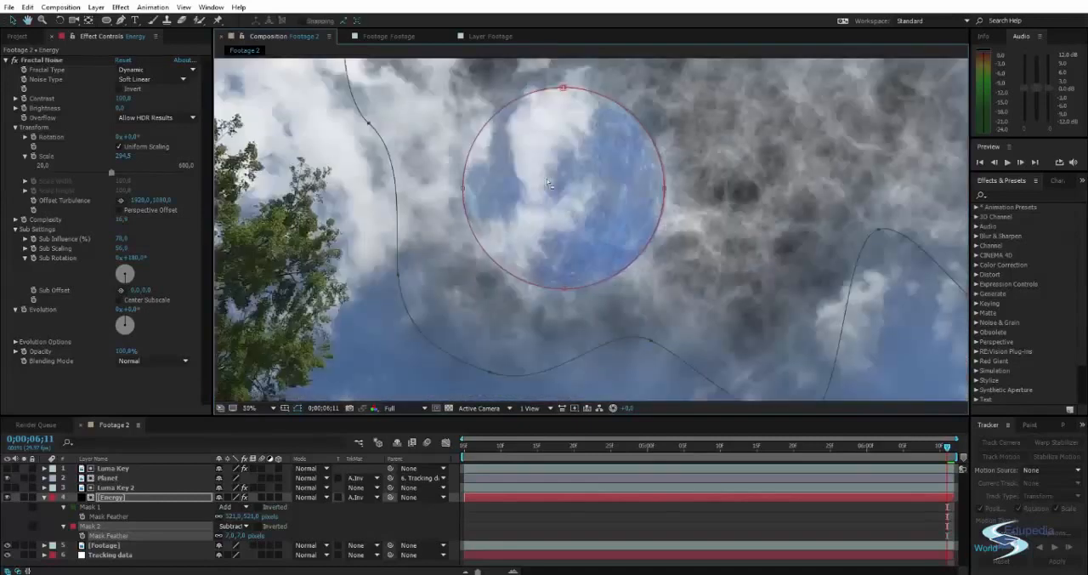
scroll(661, 189, down, 1)
click(869, 198)
click(873, 193)
drag(627, 193, 619, 205)
scroll(565, 201, up, 1)
Resize the circular Energy mask slightly so that it fits the planet's edge more closely.
click(603, 158)
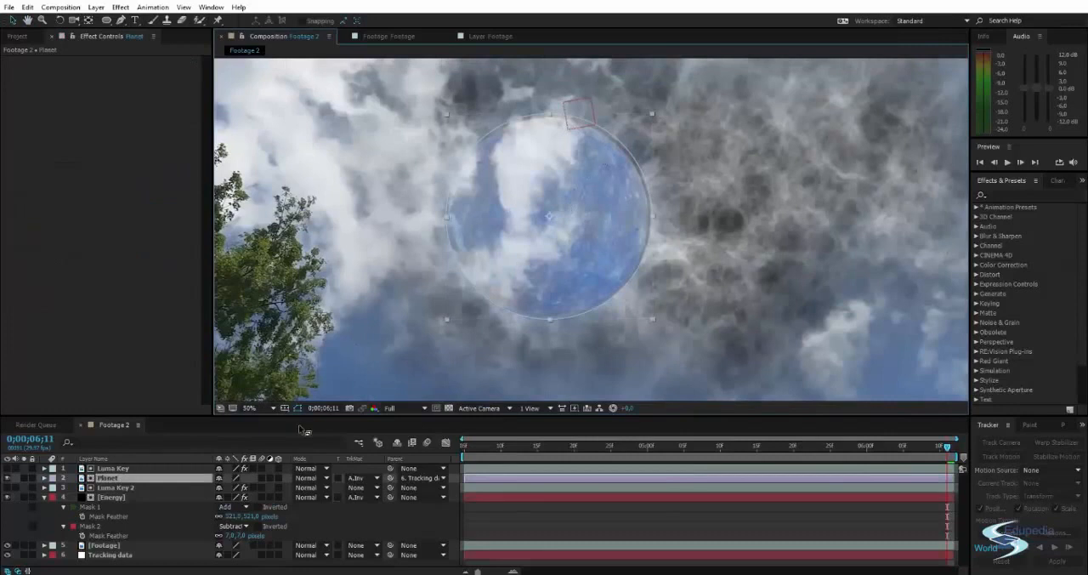
click(92, 526)
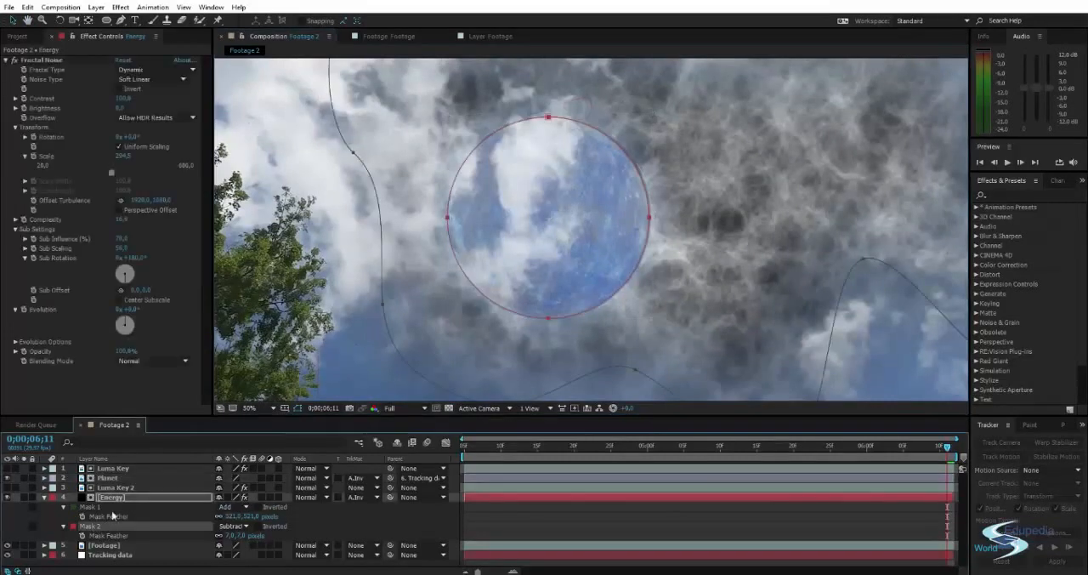
double_click(548, 119)
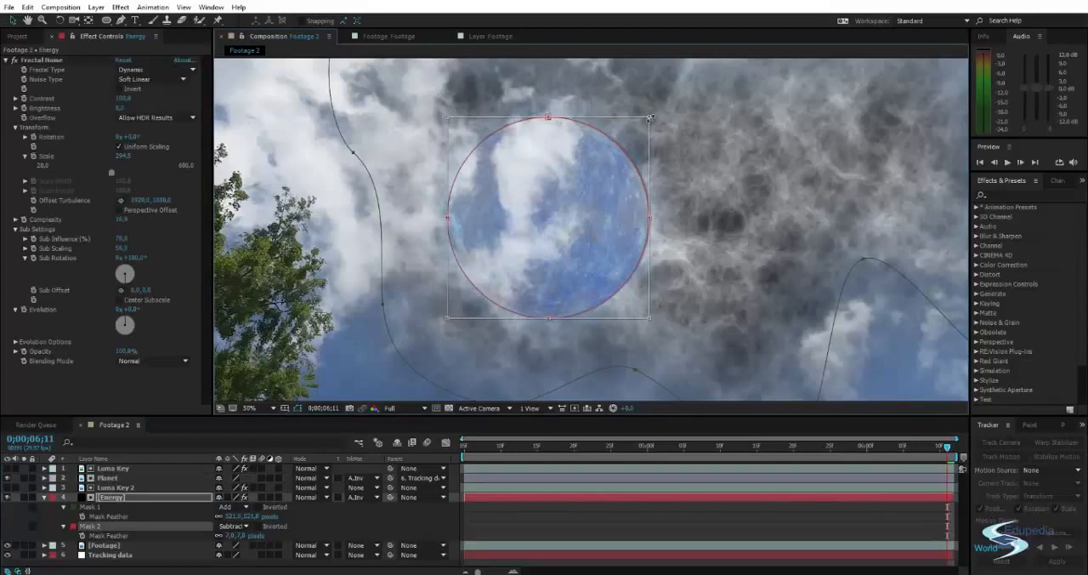
drag(651, 117, 649, 119)
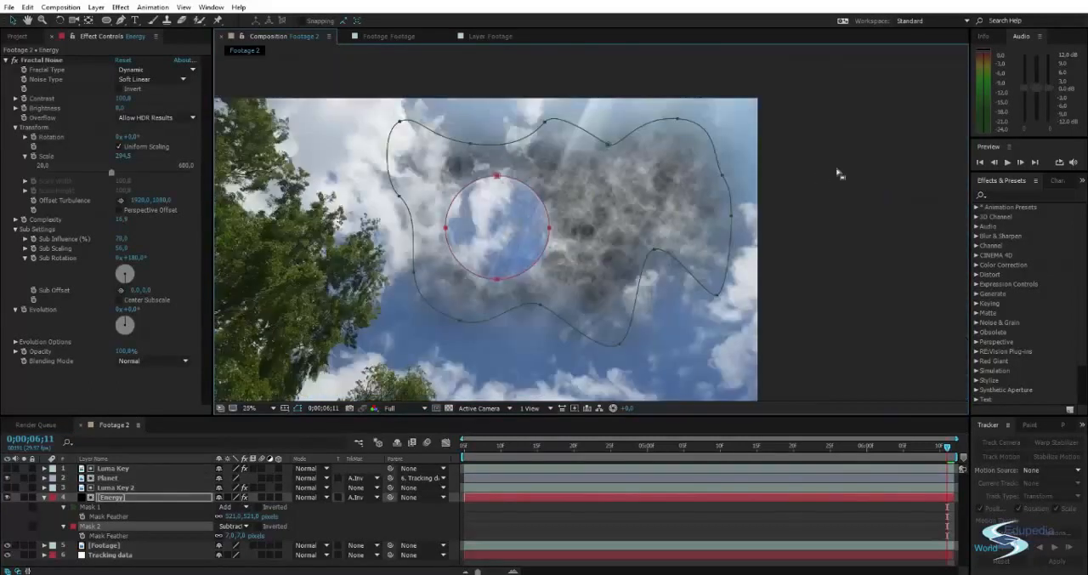
click(838, 167)
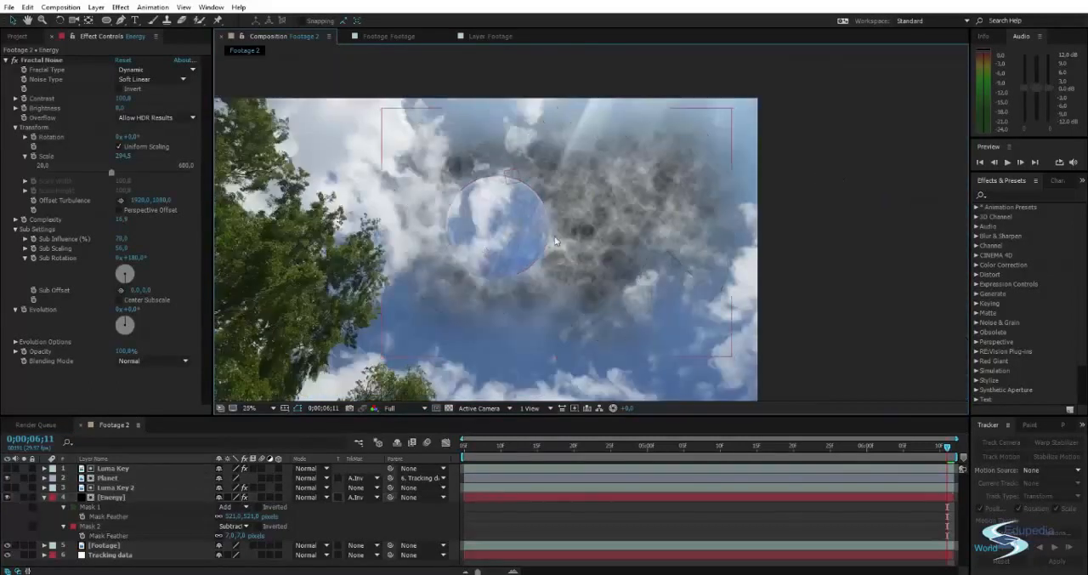
scroll(589, 226, up, 2)
drag(590, 228, 591, 241)
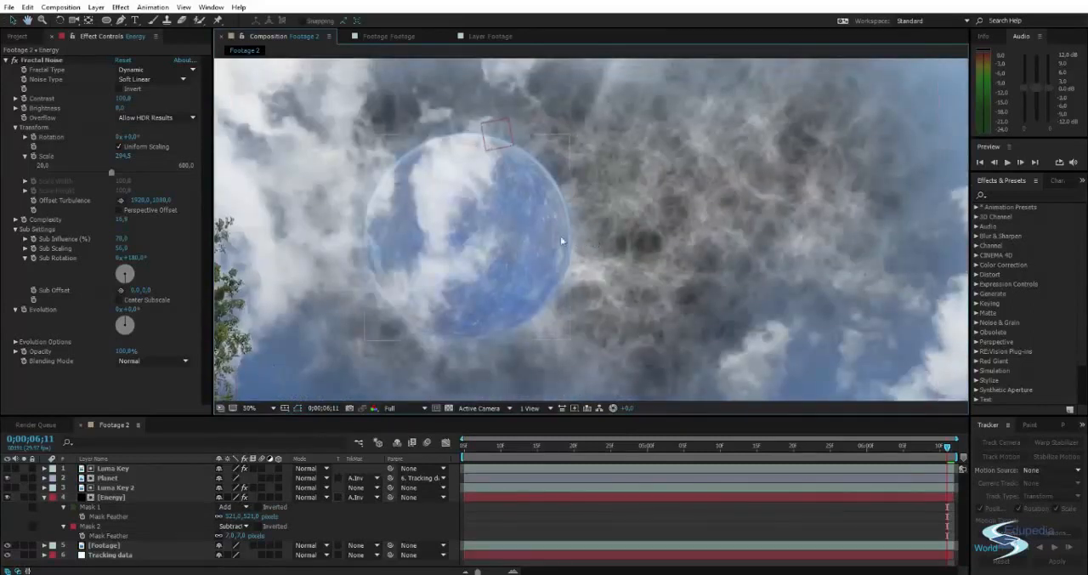
Increase Mask 2's feather on the Energy layer to 49 pixels to soften the cutout around the planet.
click(111, 533)
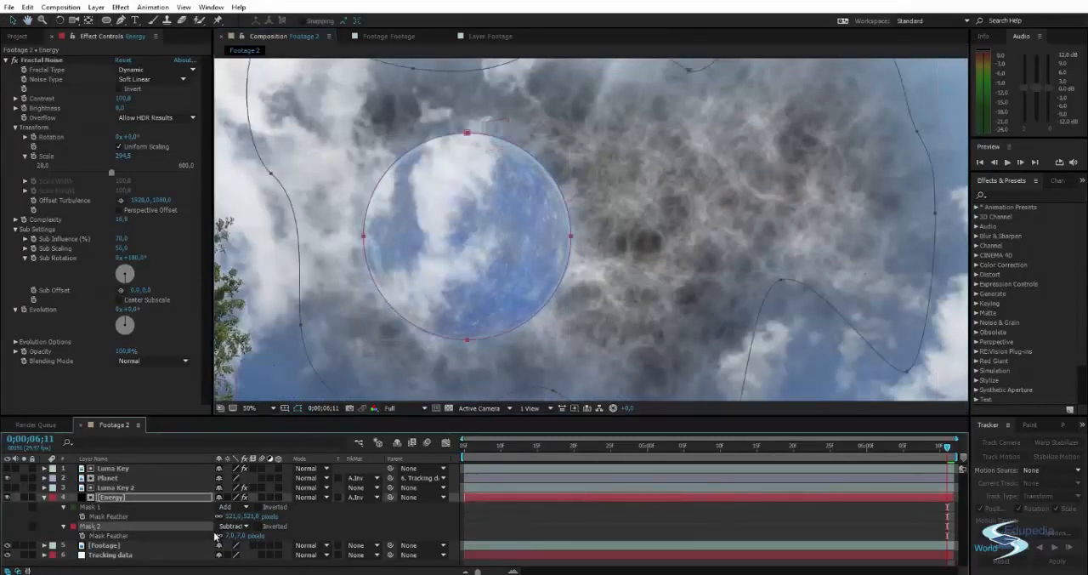
drag(228, 535, 246, 534)
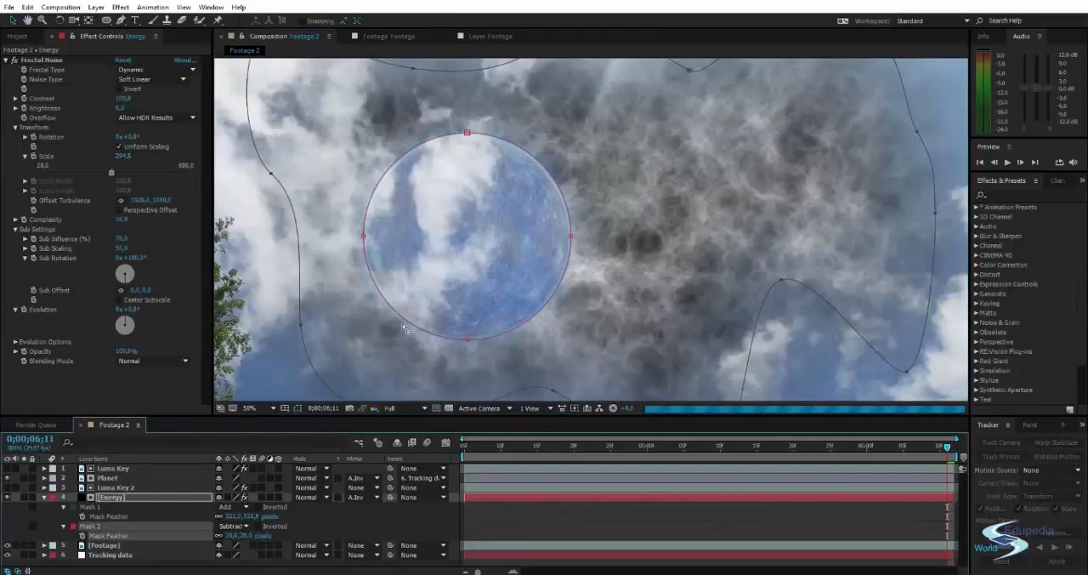
drag(232, 535, 248, 536)
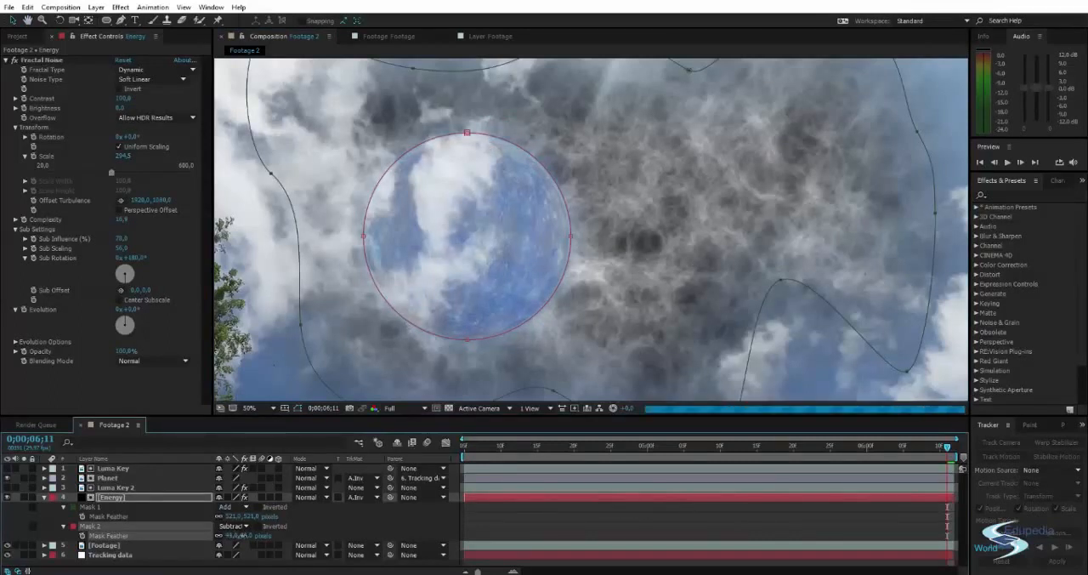
scroll(429, 303, down, 2)
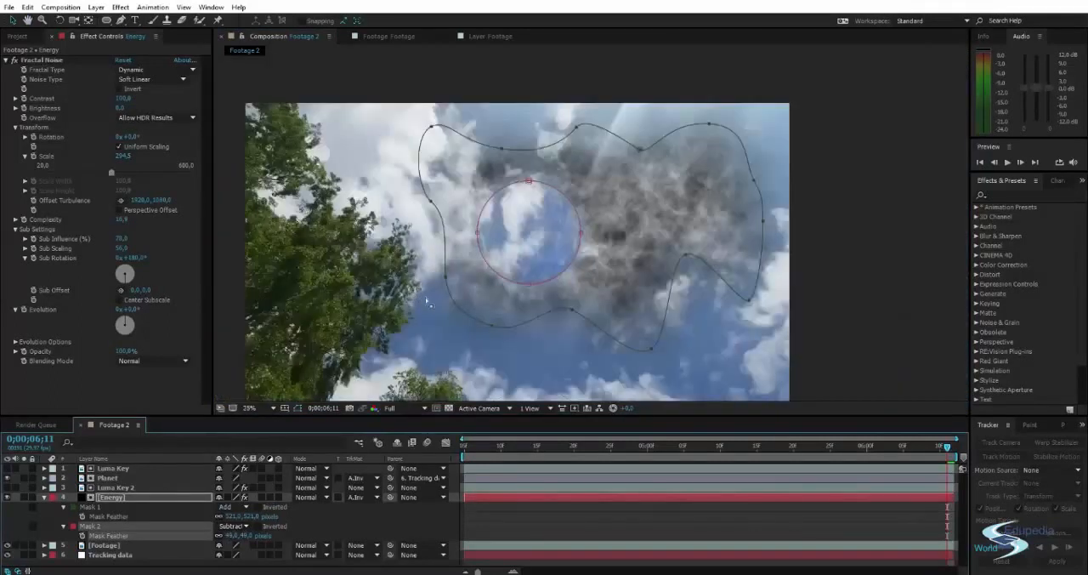
click(885, 232)
drag(707, 231, 729, 224)
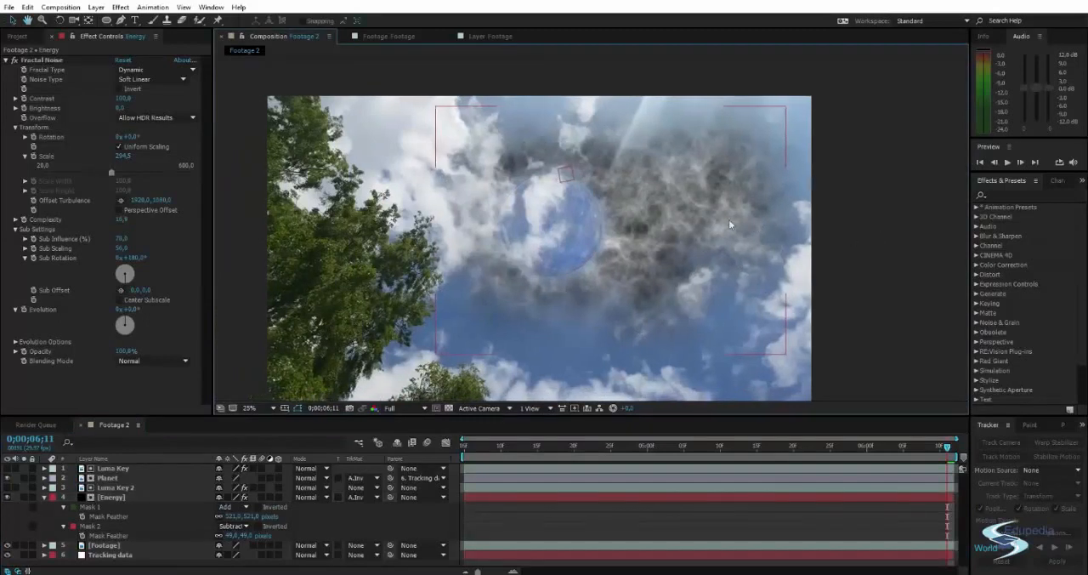
Solo the Energy layer so that it shows alone against black.
click(106, 500)
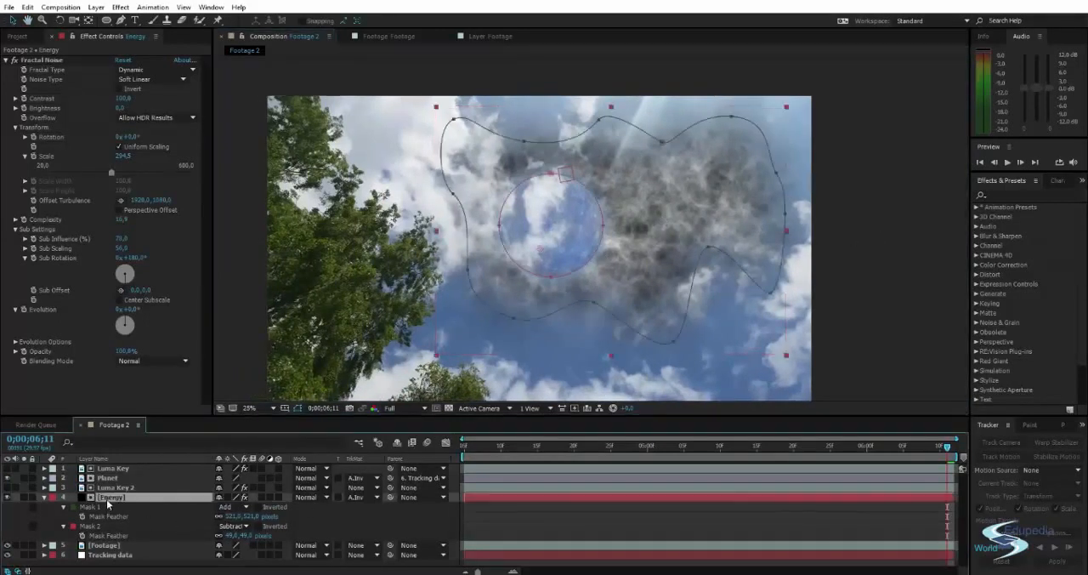
click(24, 496)
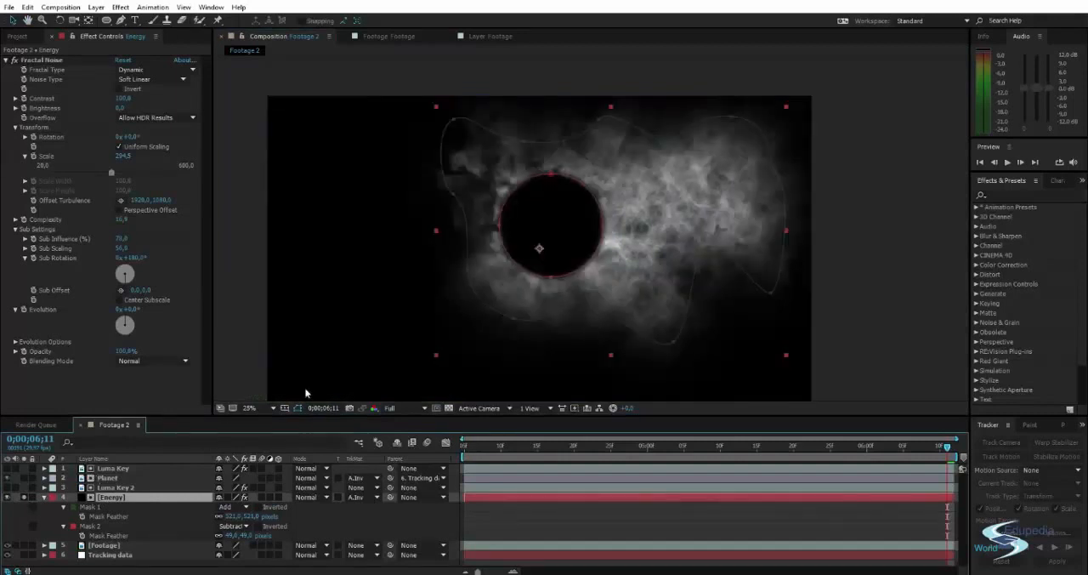
Try another blending mode on the Energy layer and return it to Normal.
click(307, 497)
click(333, 145)
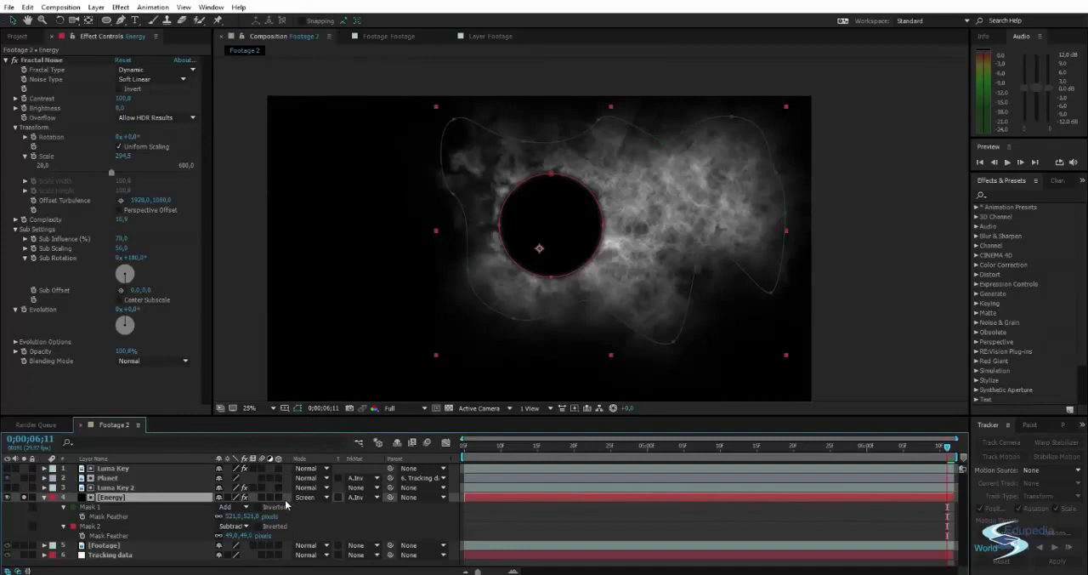
click(310, 497)
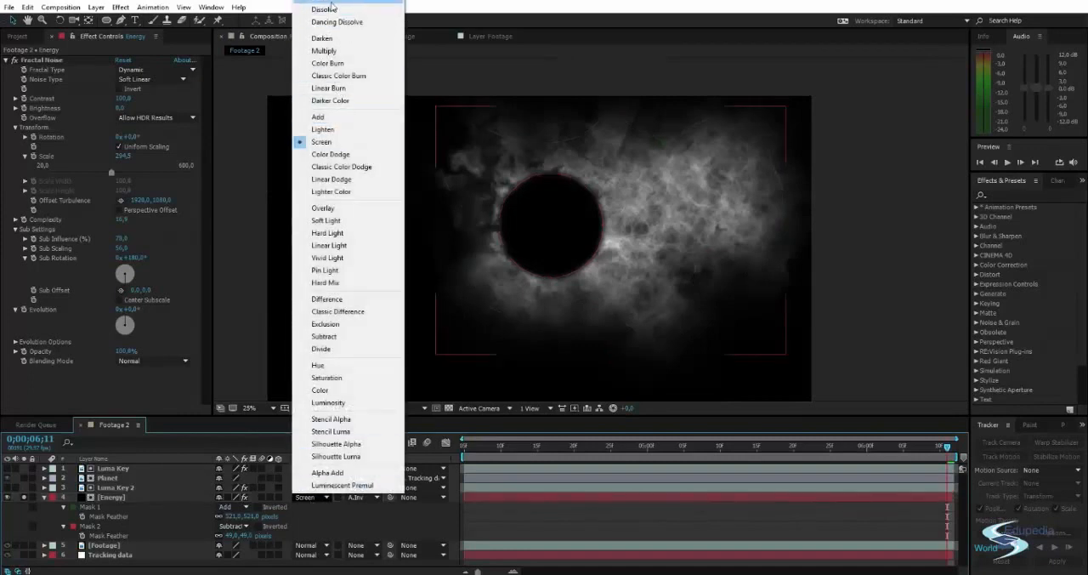
click(332, 3)
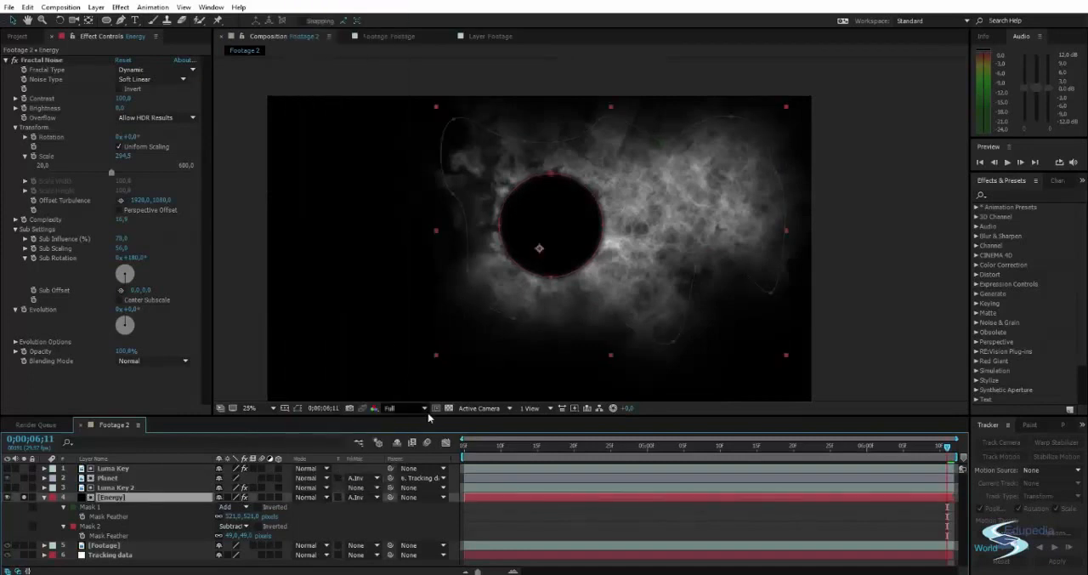
Lower the Energy layer's opacity to about 66%.
key(t)
drag(221, 506, 206, 506)
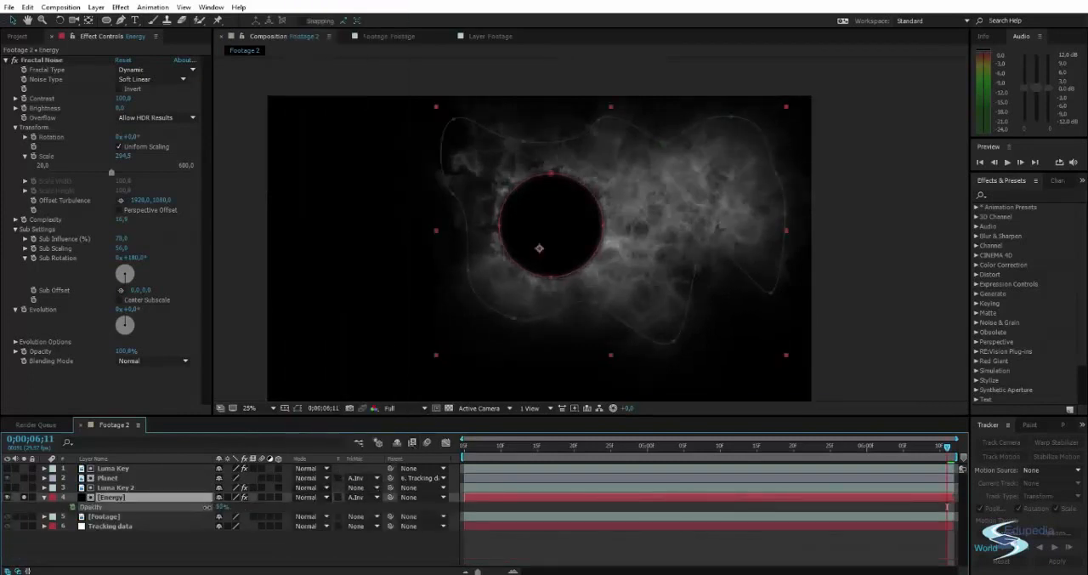
Add the Curves effect to the Energy layer and shape its RGB curve into a gentle contrast S-curve.
click(1008, 195)
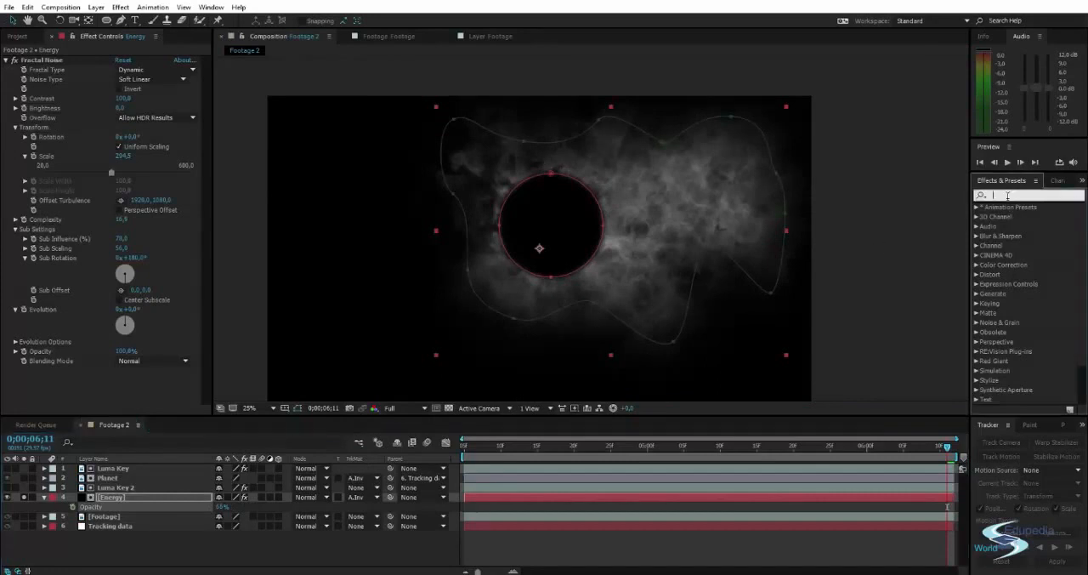
text(curves)
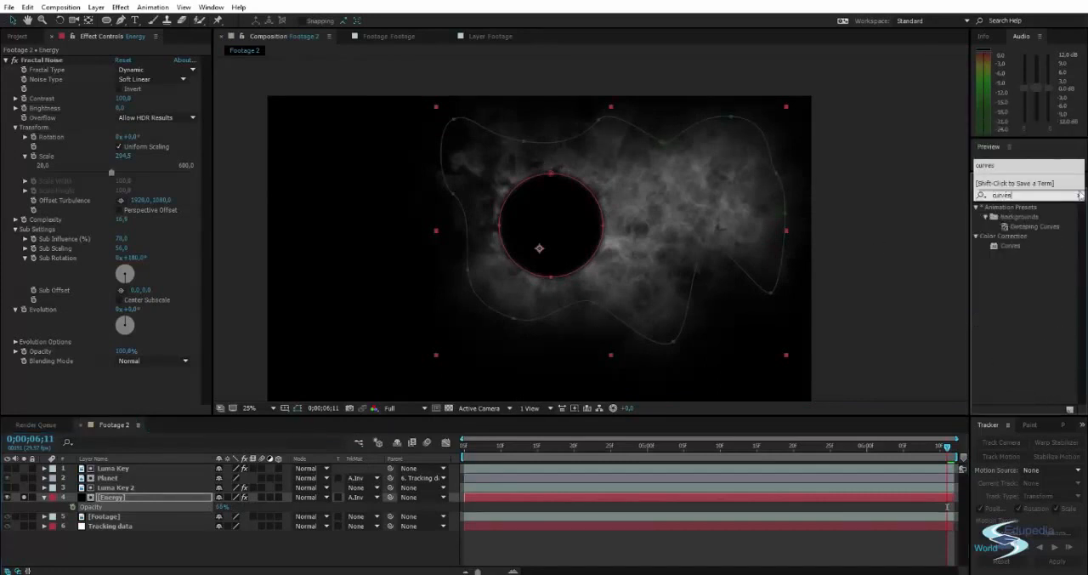
click(1010, 252)
drag(1013, 247, 742, 215)
drag(128, 272, 111, 286)
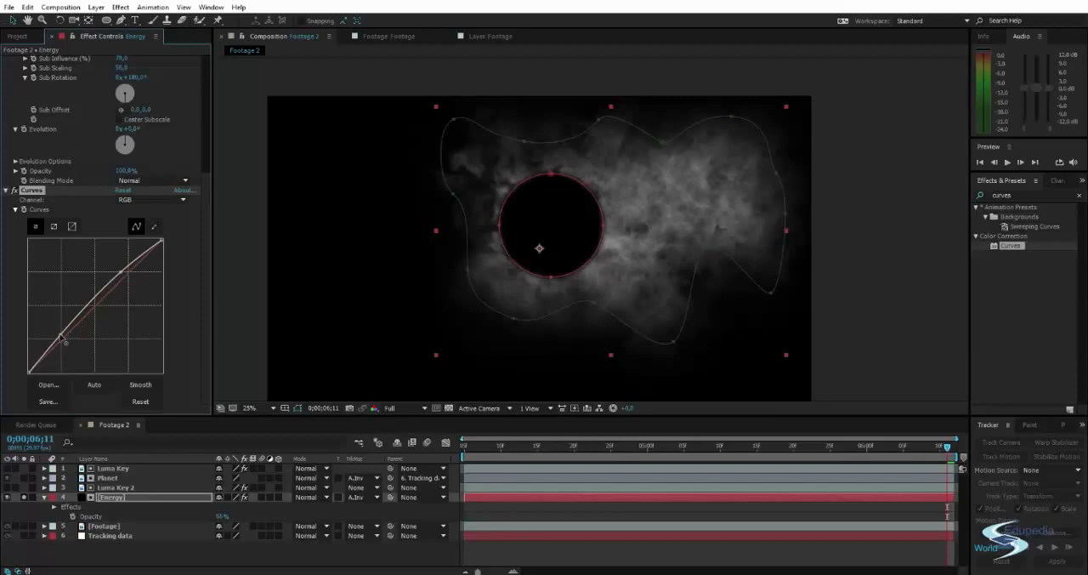
drag(60, 336, 64, 350)
Pull down the midtones of the red and green channels in the Energy layer's Curves effect.
click(149, 199)
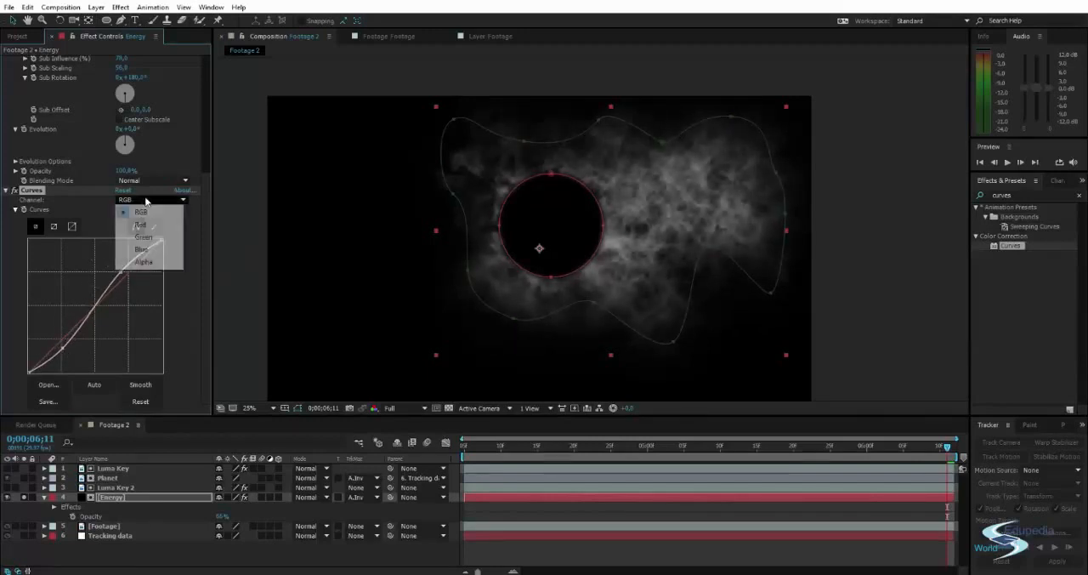
click(140, 221)
drag(96, 306, 105, 318)
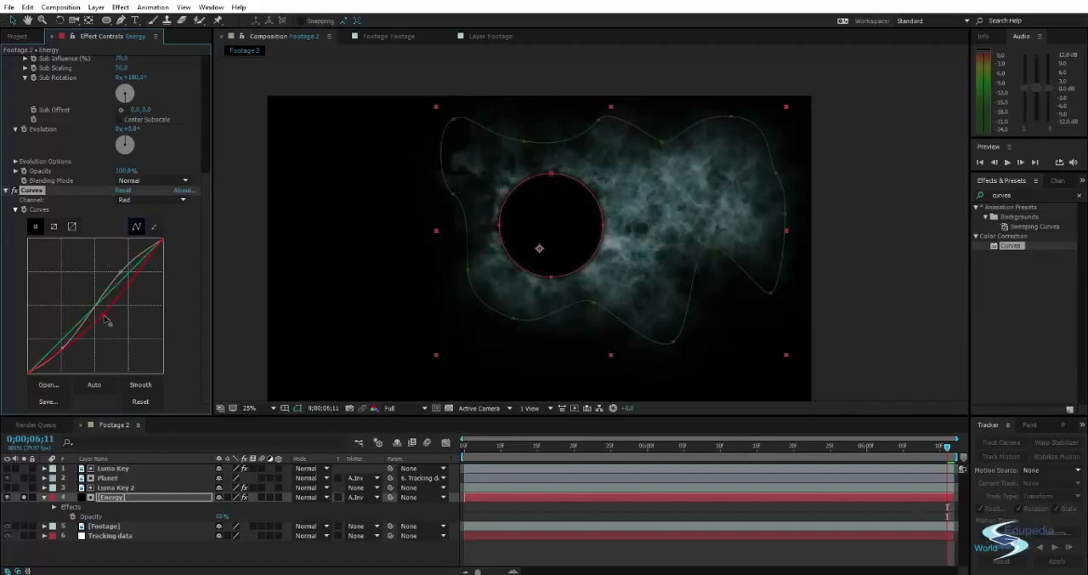
click(141, 199)
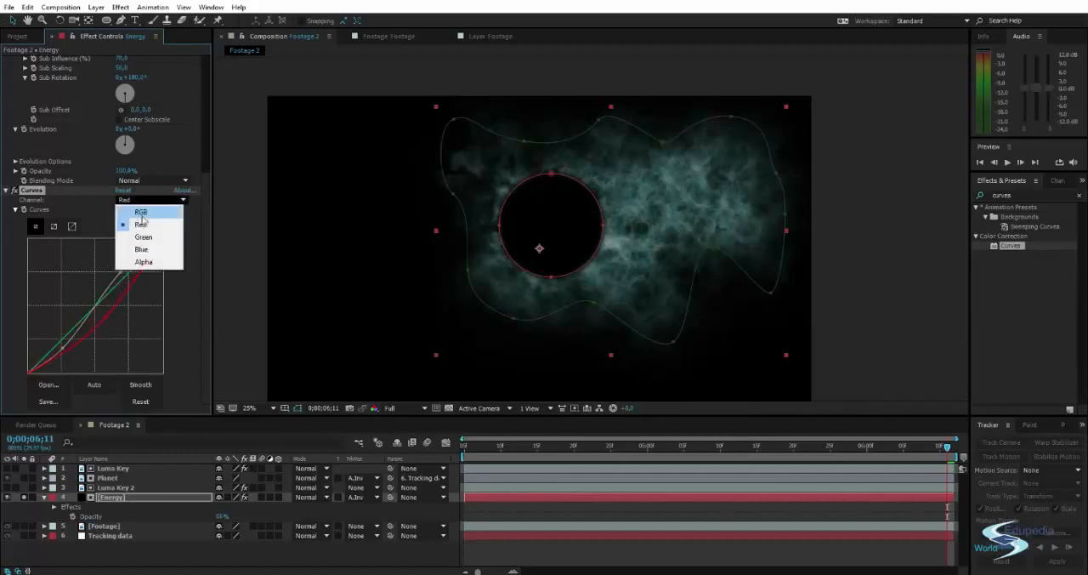
click(142, 236)
drag(96, 303, 99, 321)
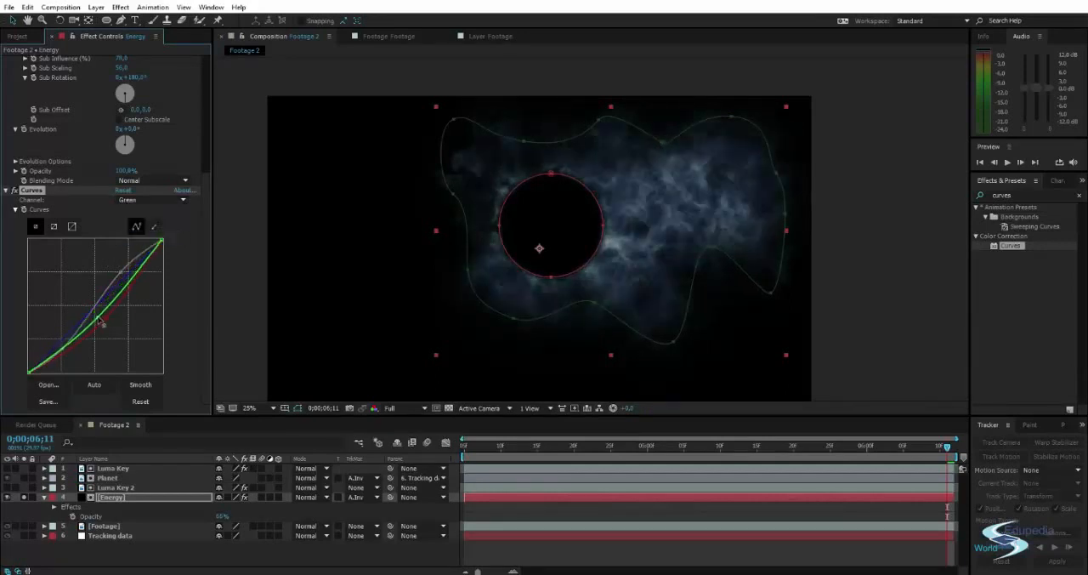
Raise the blue curve's upper range on Energy, and reshape the green curve to run just below the diagonal.
click(144, 199)
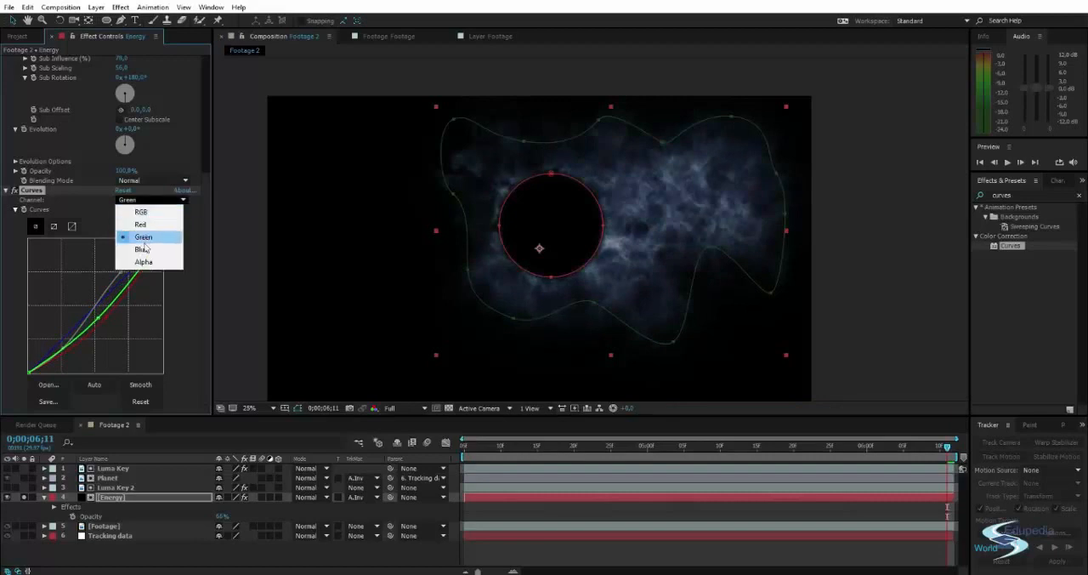
click(144, 250)
drag(121, 280, 117, 271)
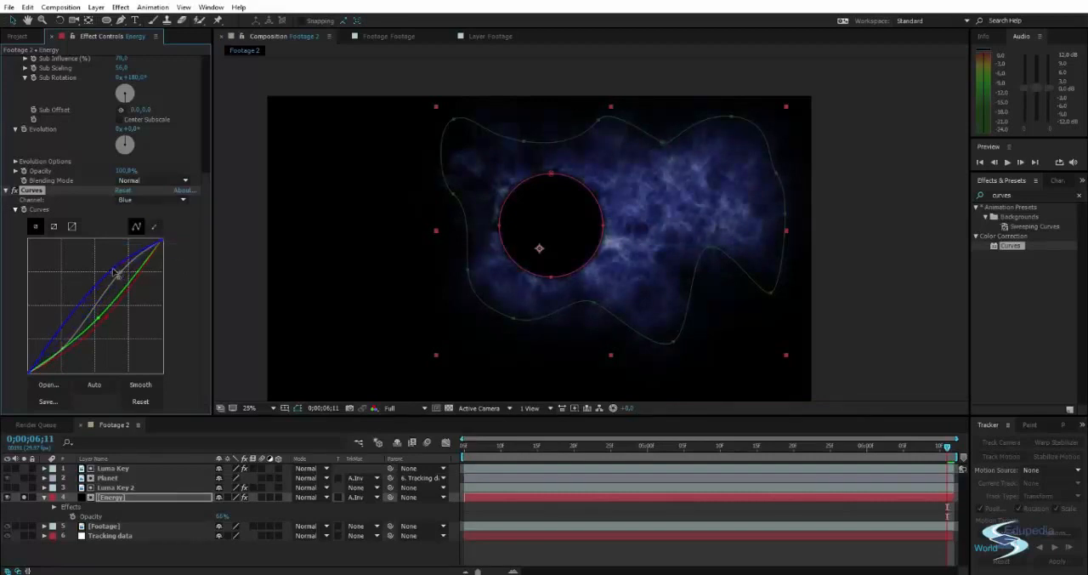
mouse_move(66, 328)
mouse_down()
mouse_move(71, 344)
mouse_move(53, 344)
mouse_up()
drag(118, 269, 121, 266)
drag(97, 319, 119, 287)
mouse_move(70, 336)
mouse_down()
mouse_move(71, 352)
mouse_move(59, 347)
mouse_up()
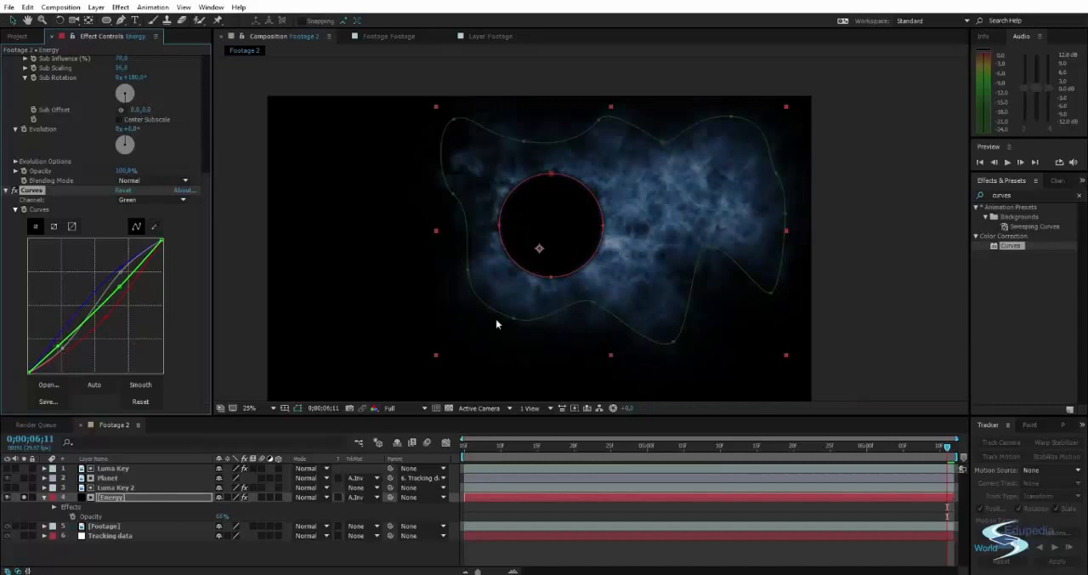
Find the Stylize Glow effect and apply it to the Energy layer.
click(1023, 194)
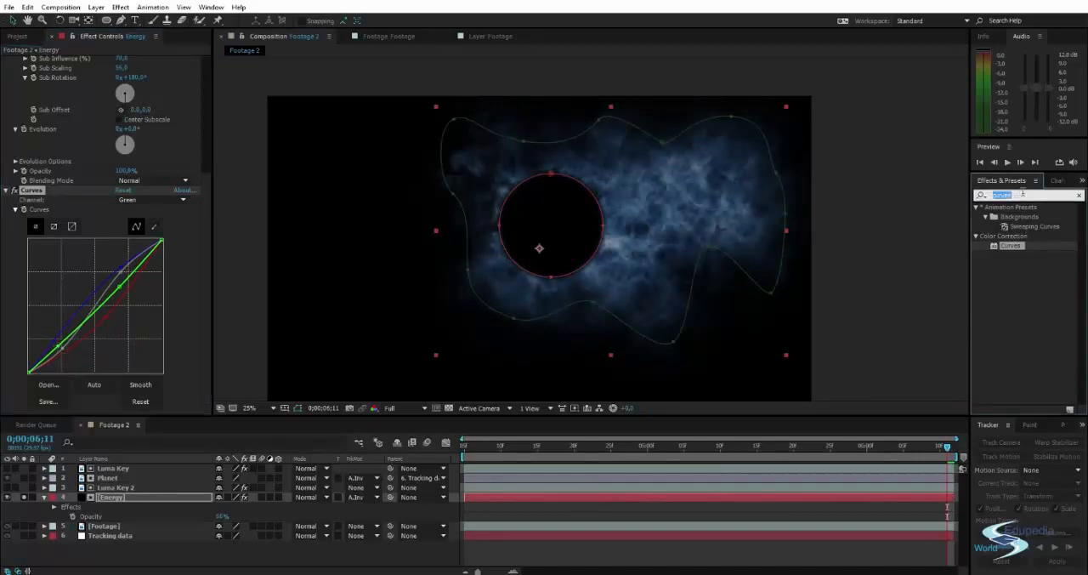
text(glow)
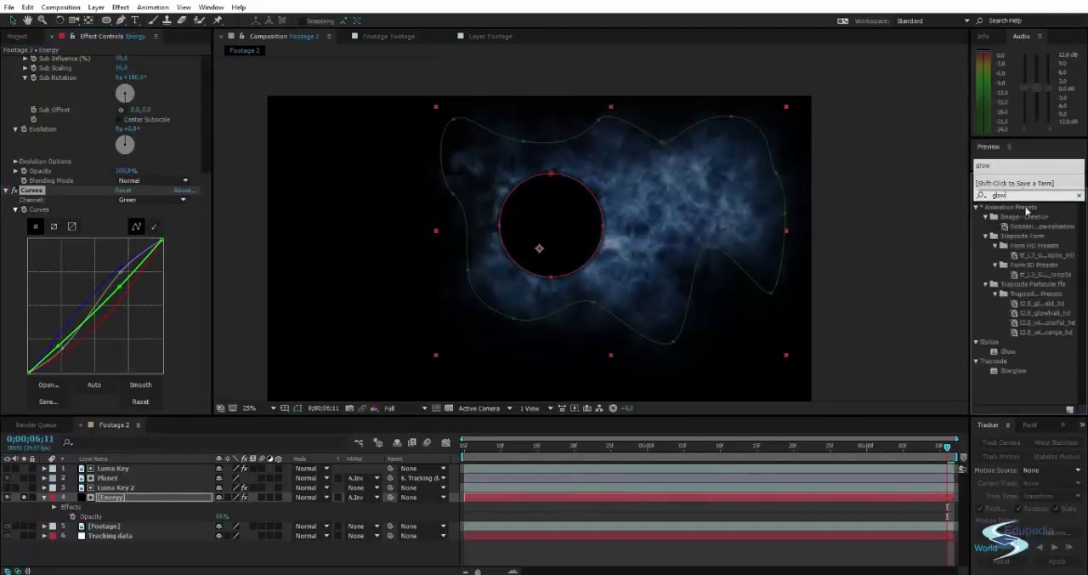
double_click(1007, 351)
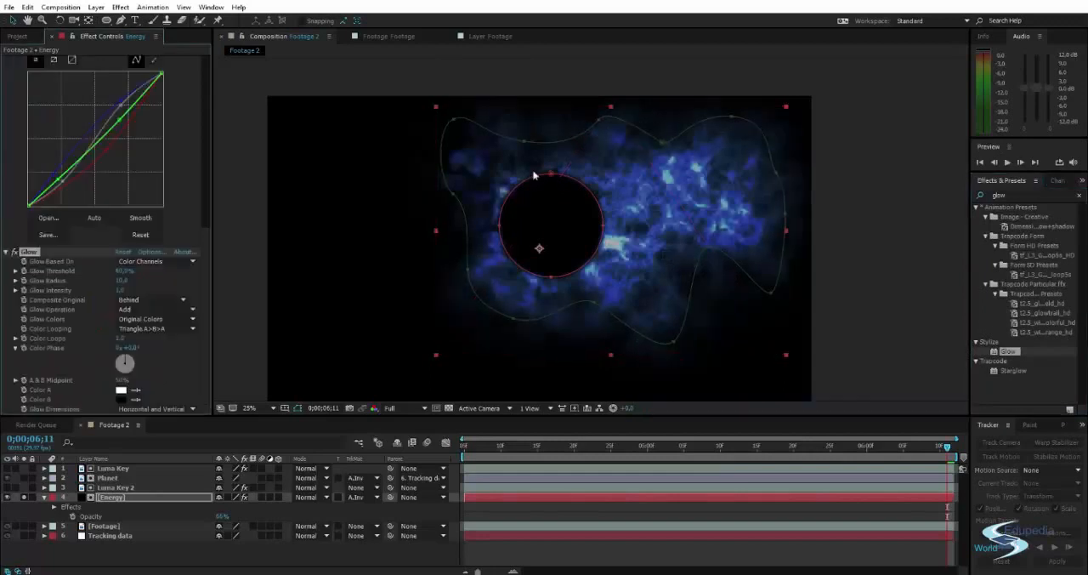
Change the project's color depth to 32 bits per channel in the project settings.
click(16, 36)
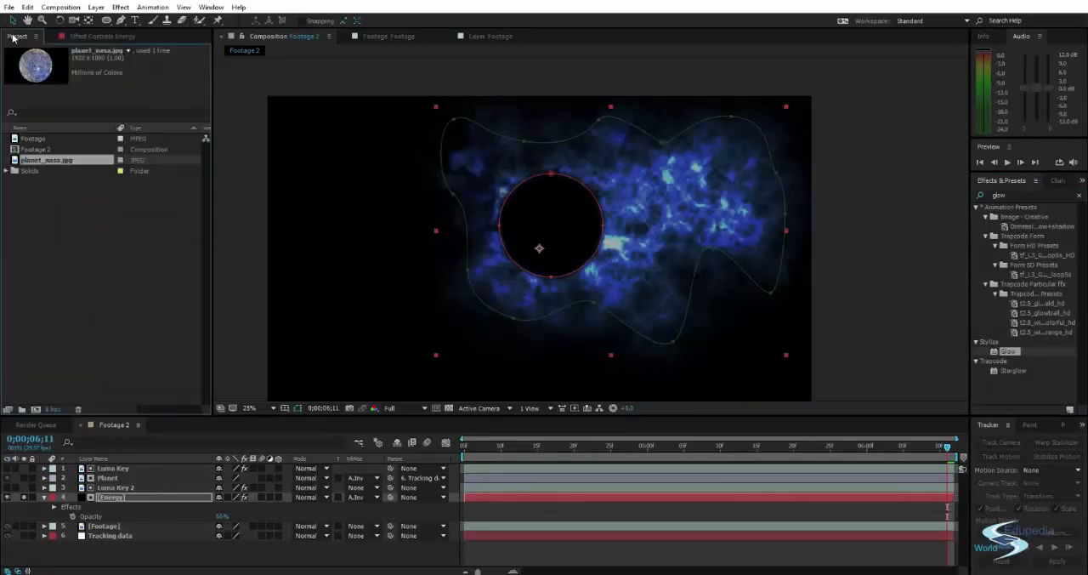
click(55, 410)
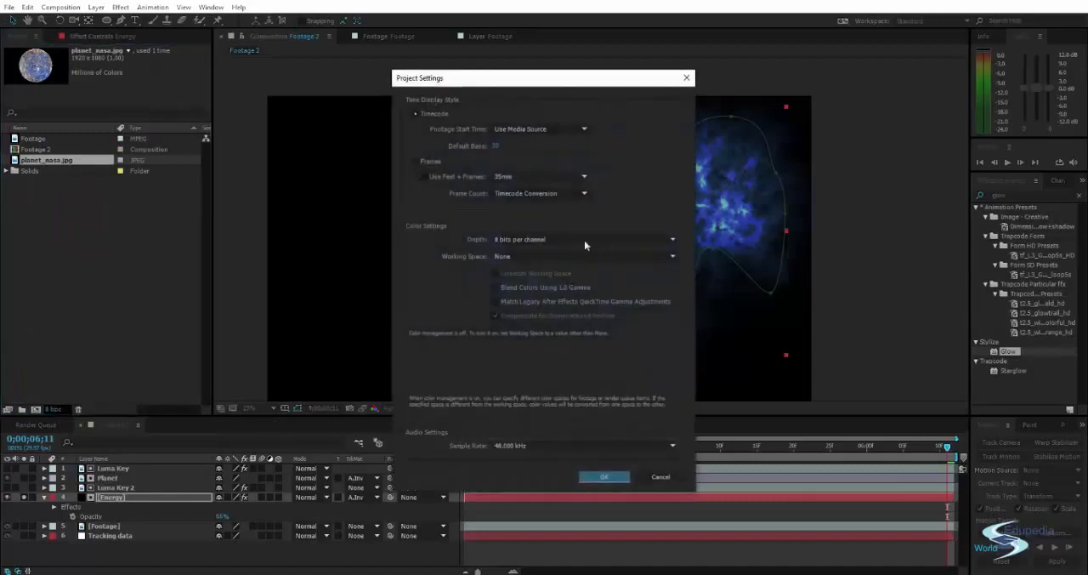
click(522, 241)
click(527, 279)
click(604, 477)
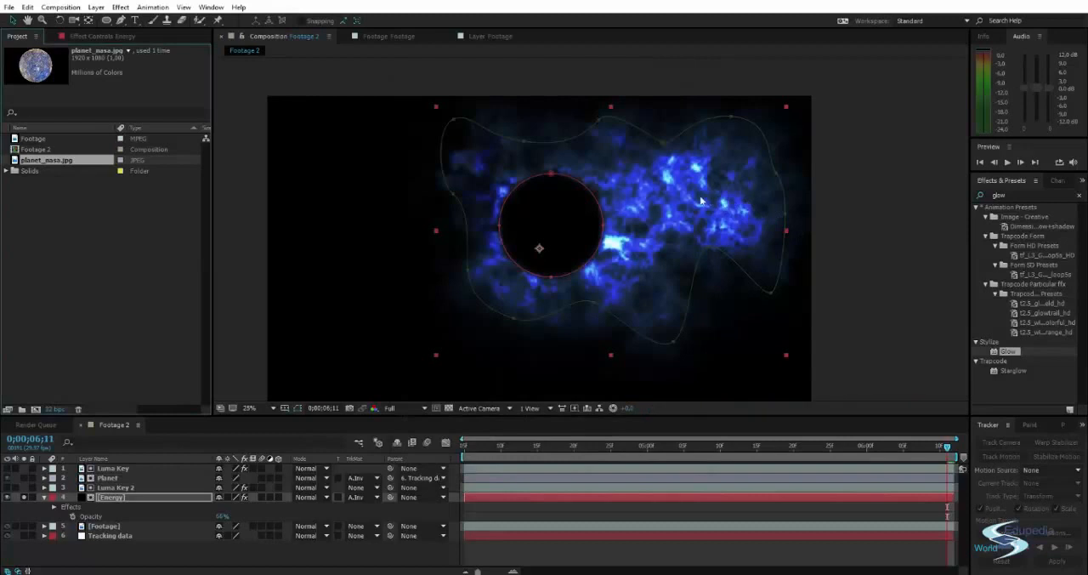
scroll(680, 204, up, 2)
scroll(683, 202, down, 2)
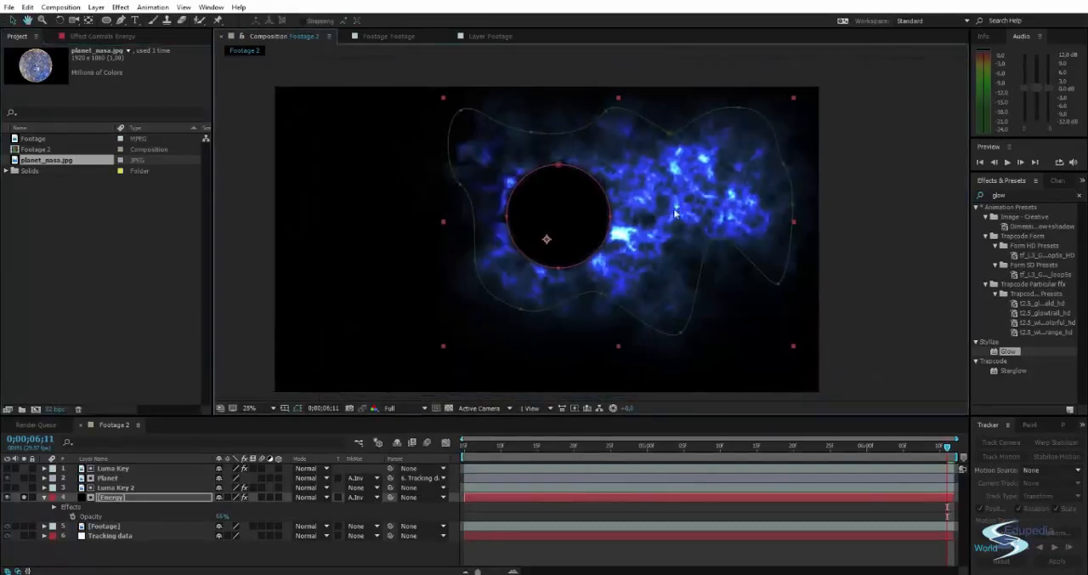
Show the Energy layer's effect controls, collapse Fractal Noise and Curves, and select its Glow effect.
click(1002, 379)
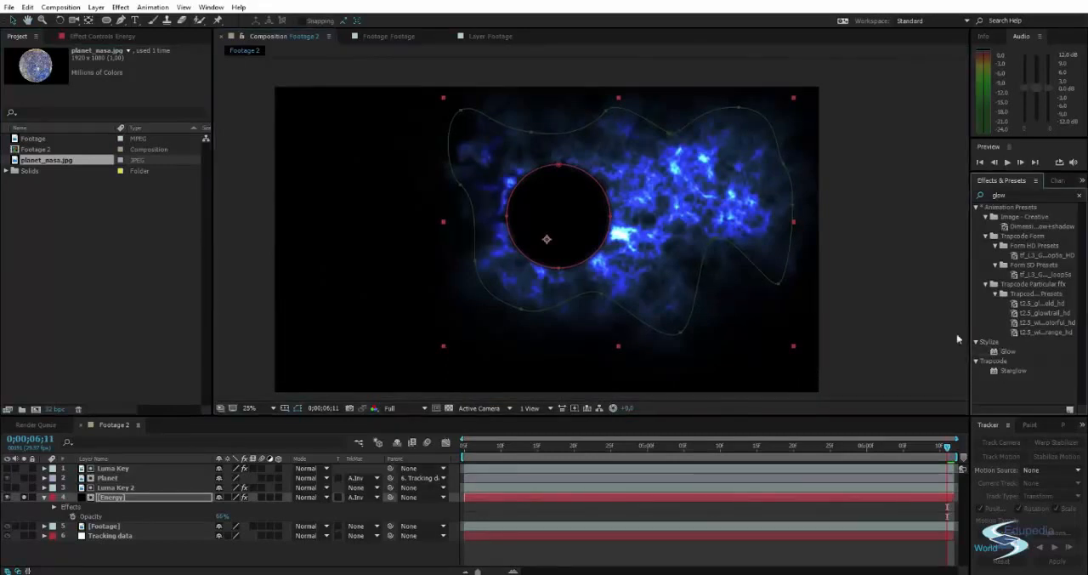
click(116, 497)
click(96, 34)
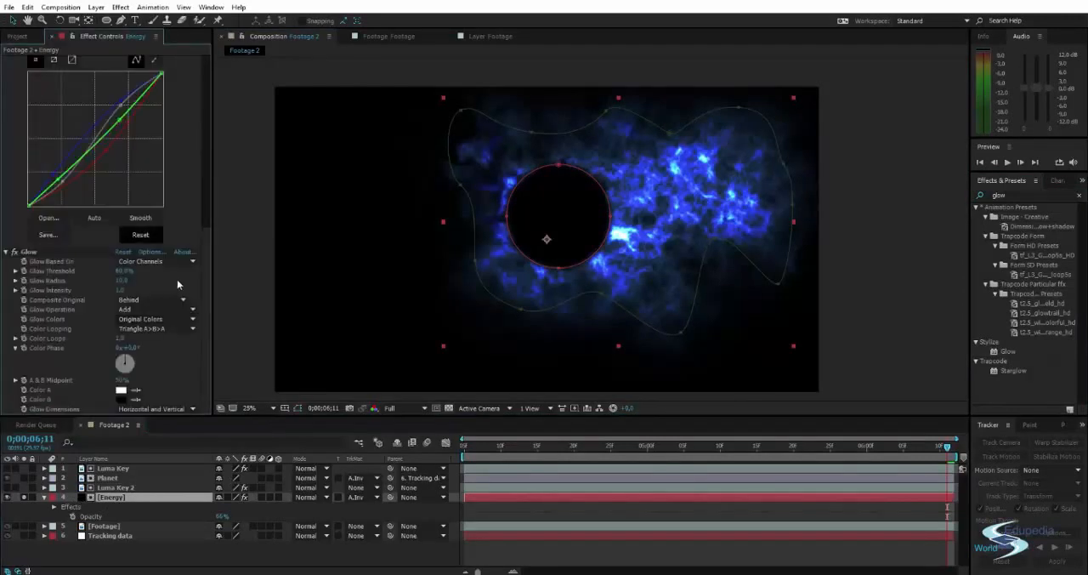
scroll(207, 235, up, 5)
scroll(204, 295, down, 8)
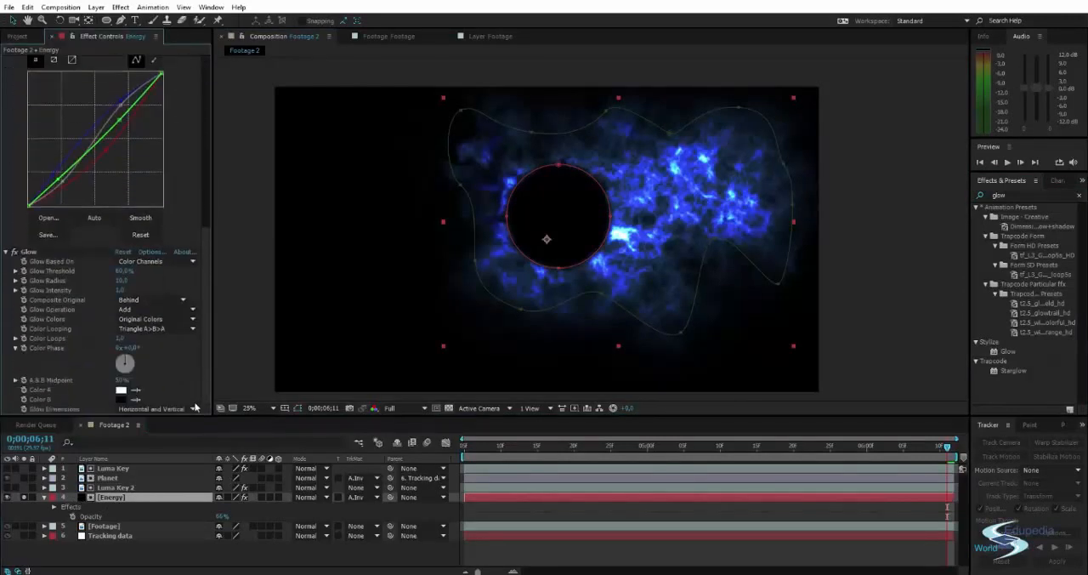
scroll(75, 215, up, 8)
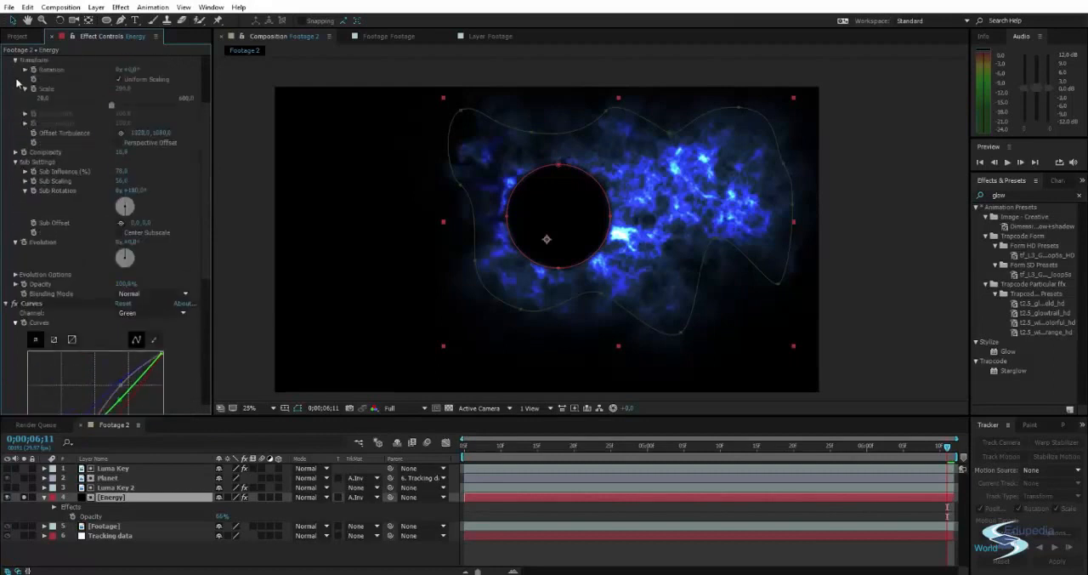
click(7, 60)
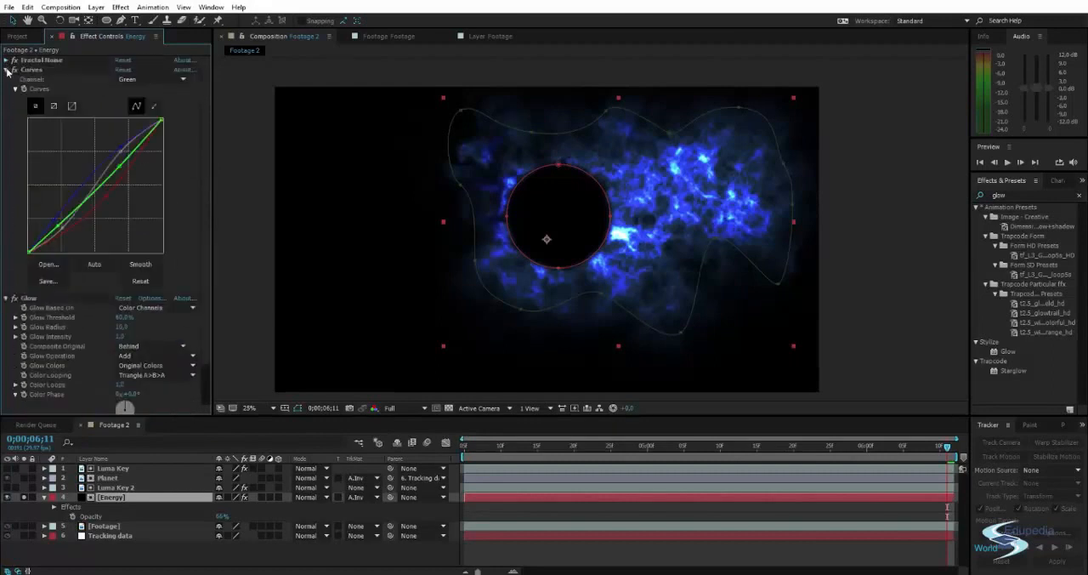
click(7, 70)
click(29, 80)
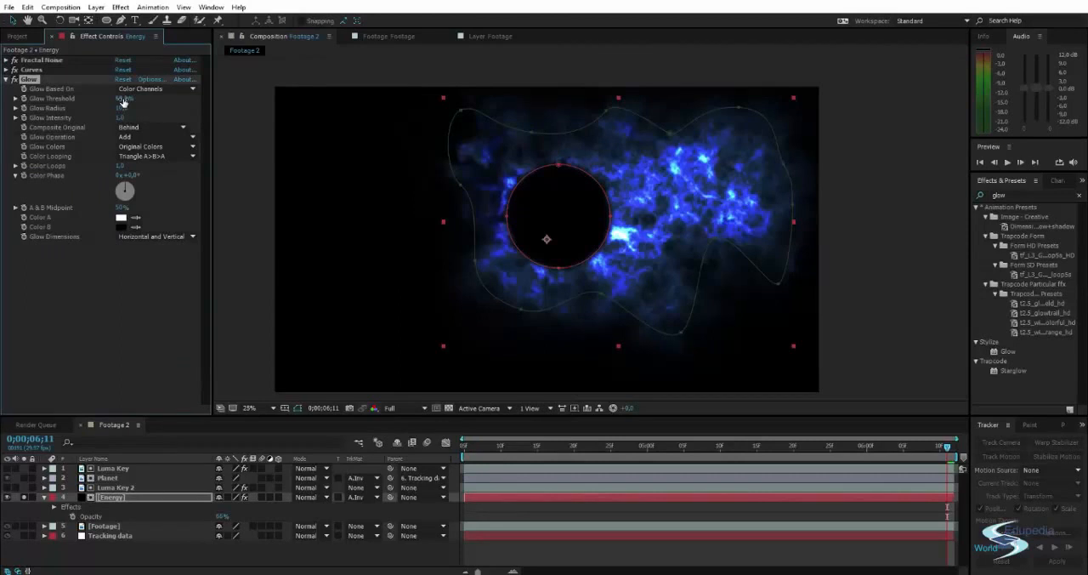
Set the Energy layer's Glow Threshold to 3.5%, Glow Radius to 5 and Glow Intensity to 0.2.
drag(123, 101, 67, 109)
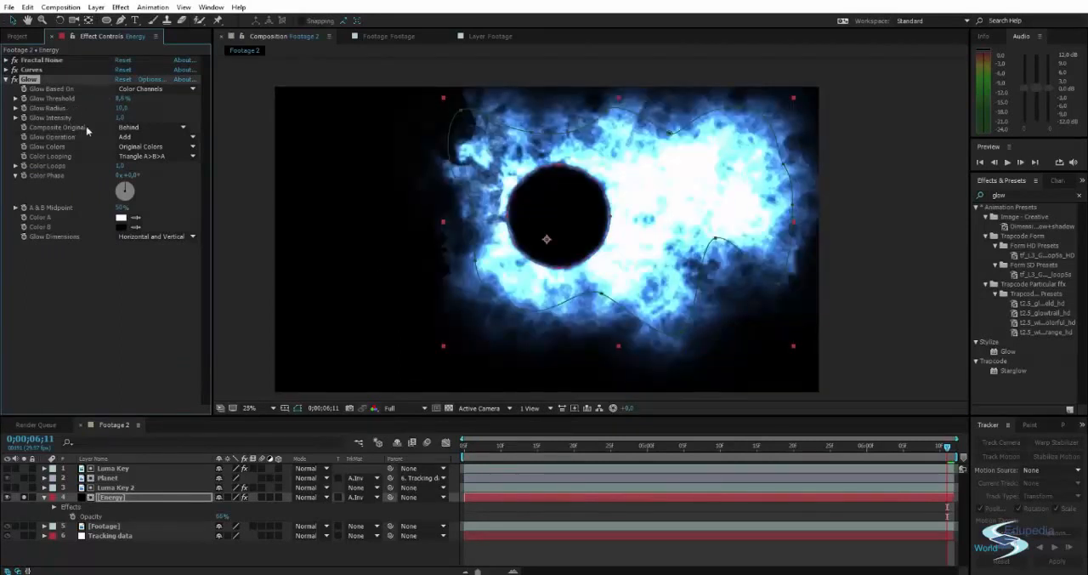
drag(121, 98, 75, 126)
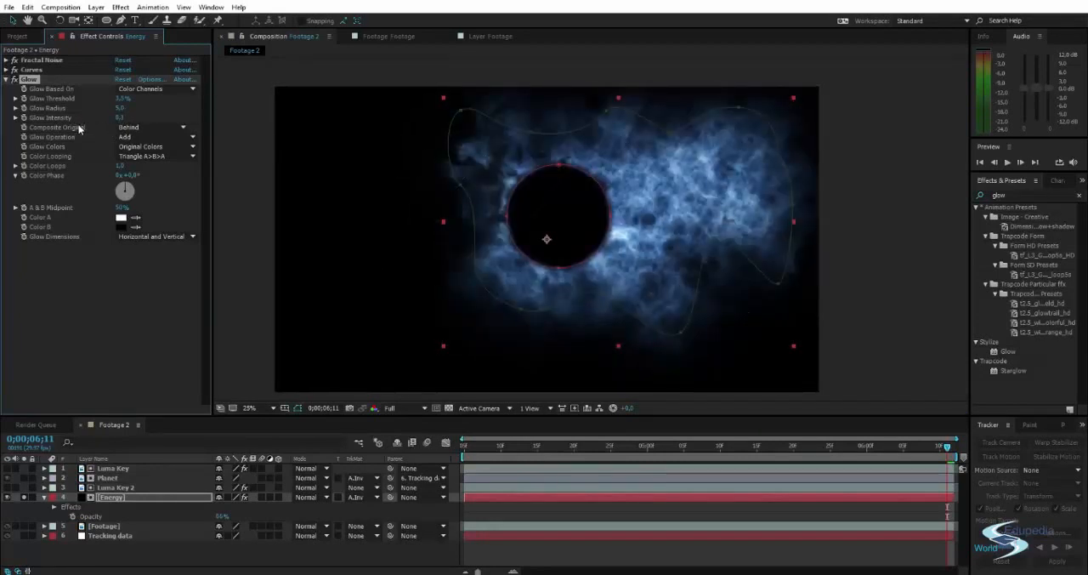
click(120, 118)
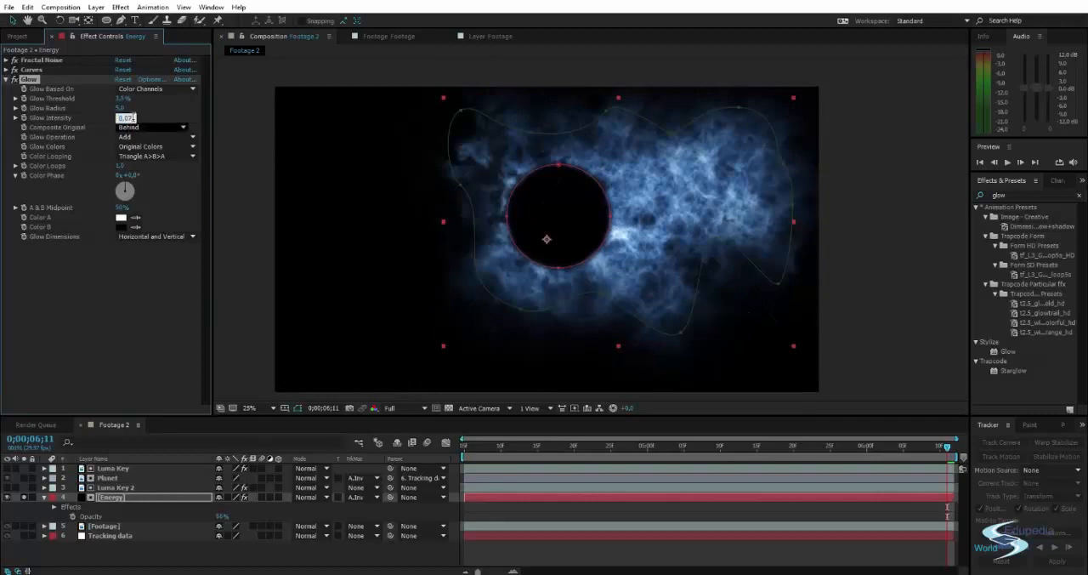
text(0,3)
key(Return)
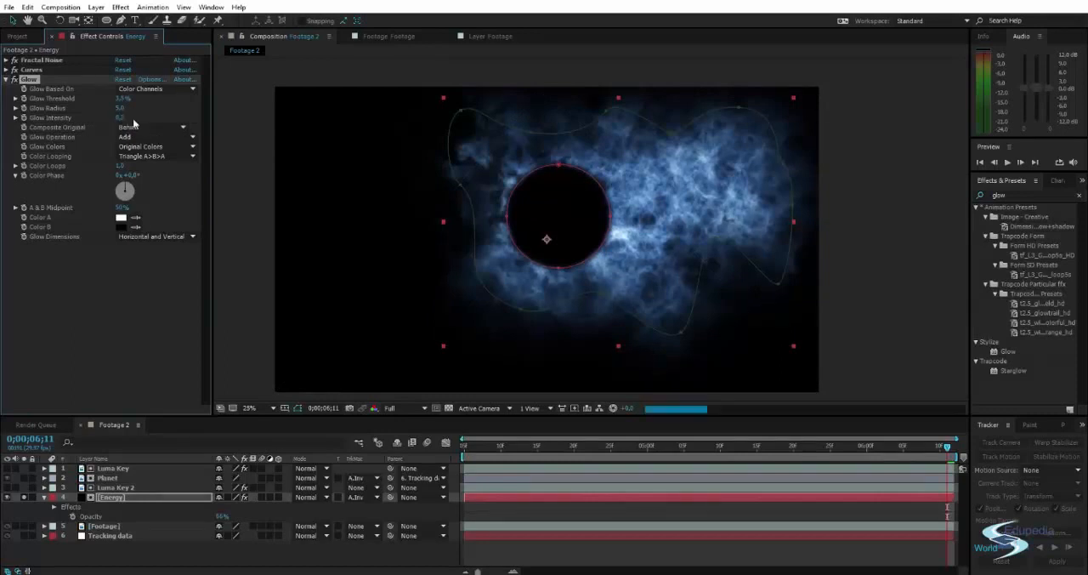
click(250, 228)
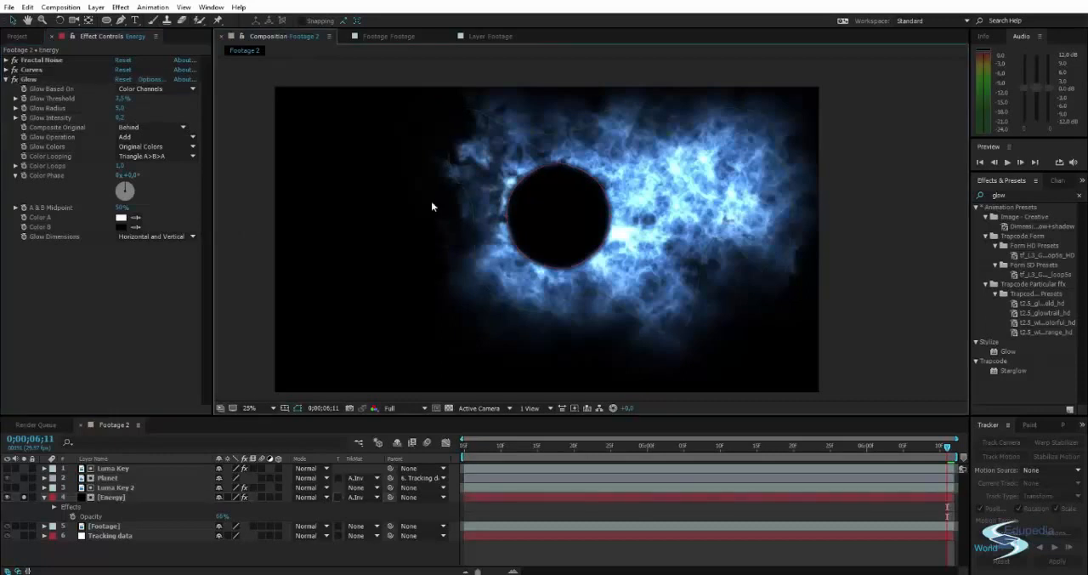
scroll(587, 175, up, 1)
drag(590, 173, 514, 197)
scroll(514, 196, down, 1)
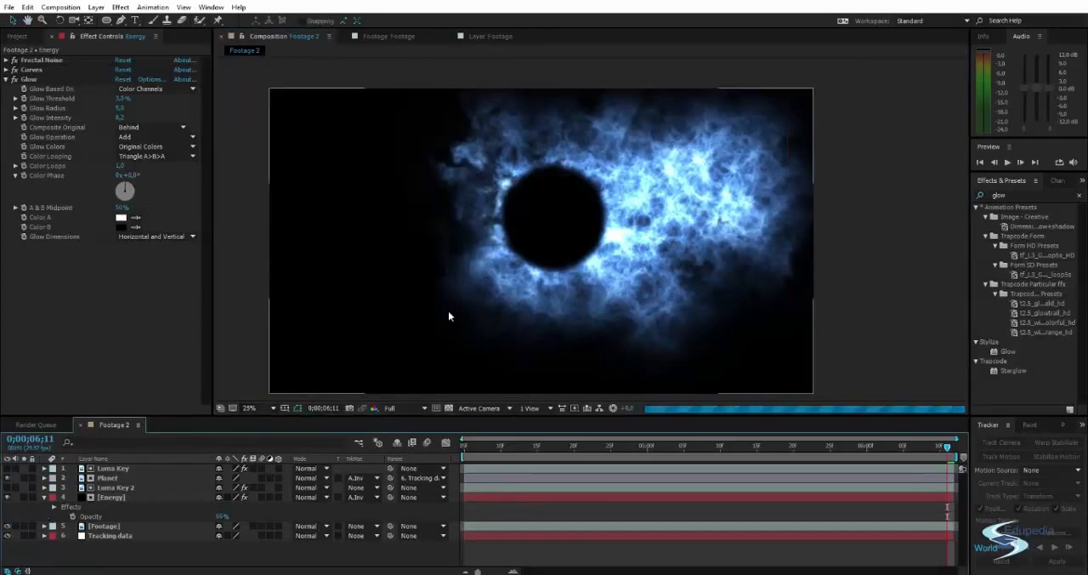
Show the Energy layer together with the footage and set its blending mode to Screen.
key(space)
drag(483, 287, 515, 278)
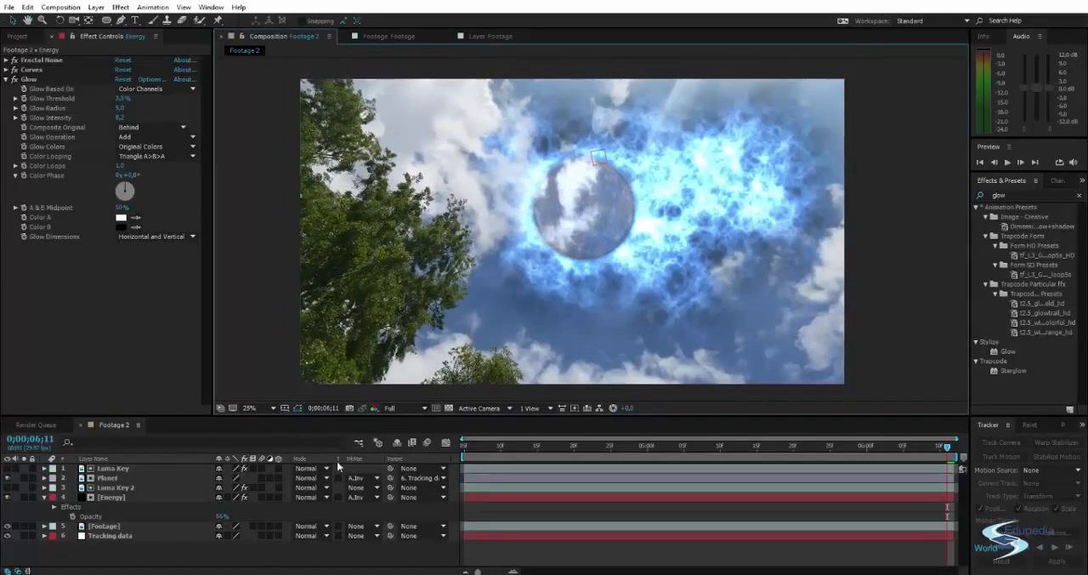
click(308, 497)
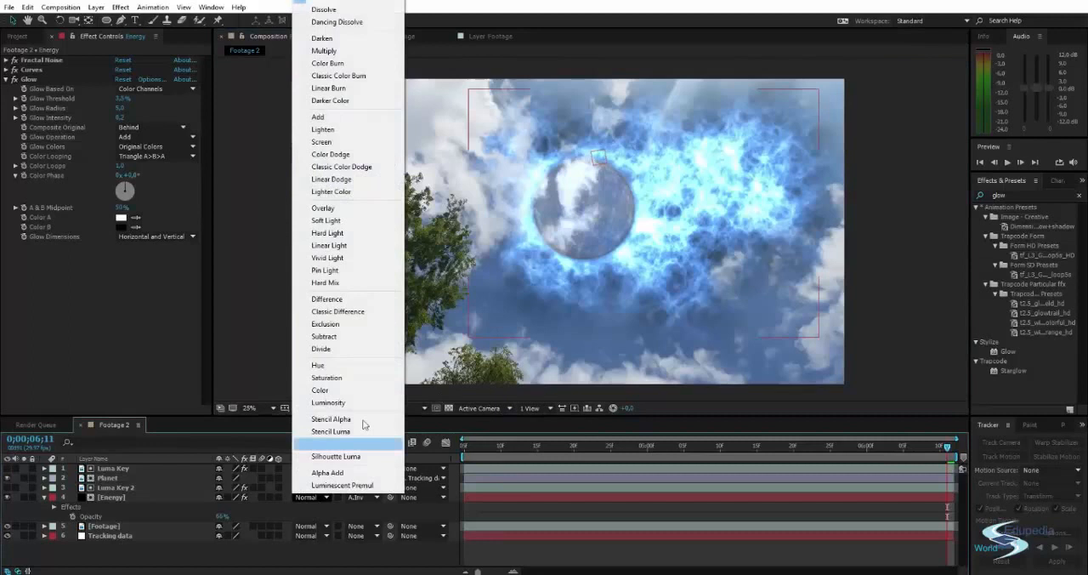
click(336, 143)
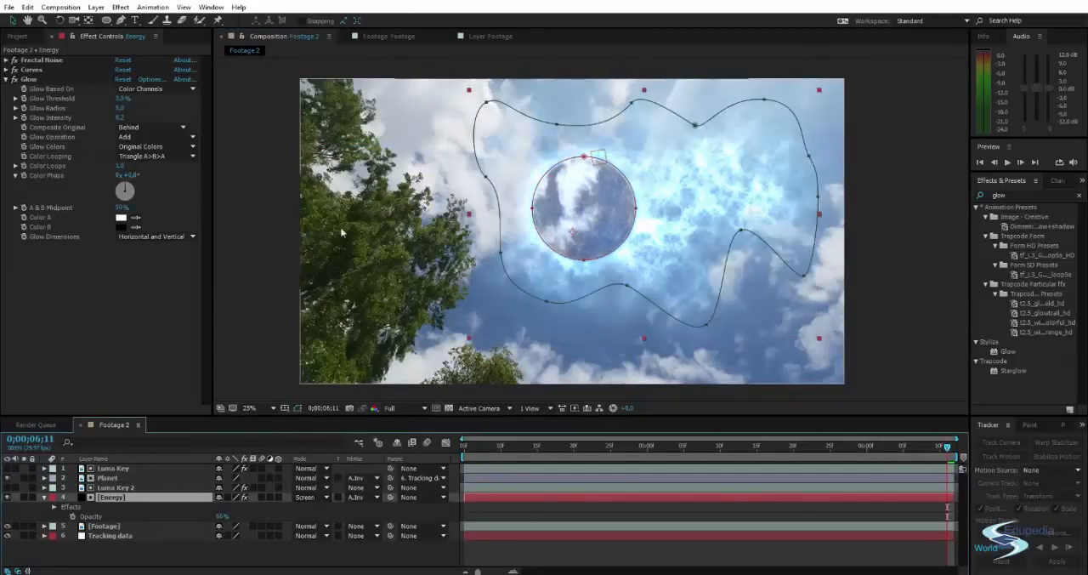
click(936, 253)
Reveal the Energy layer's Opacity and lower it to 46%.
click(189, 497)
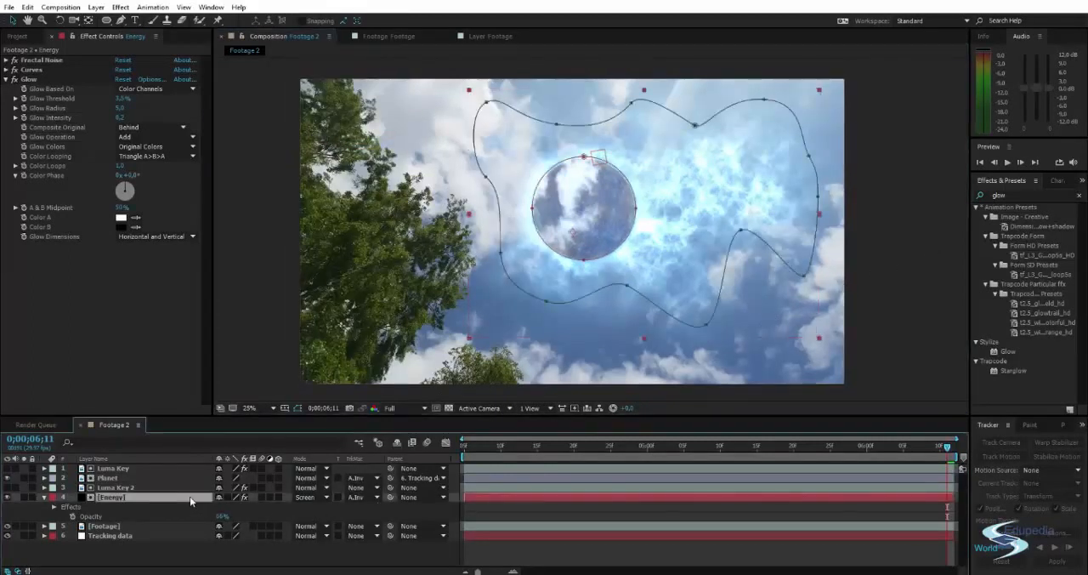
key(u)
key(t)
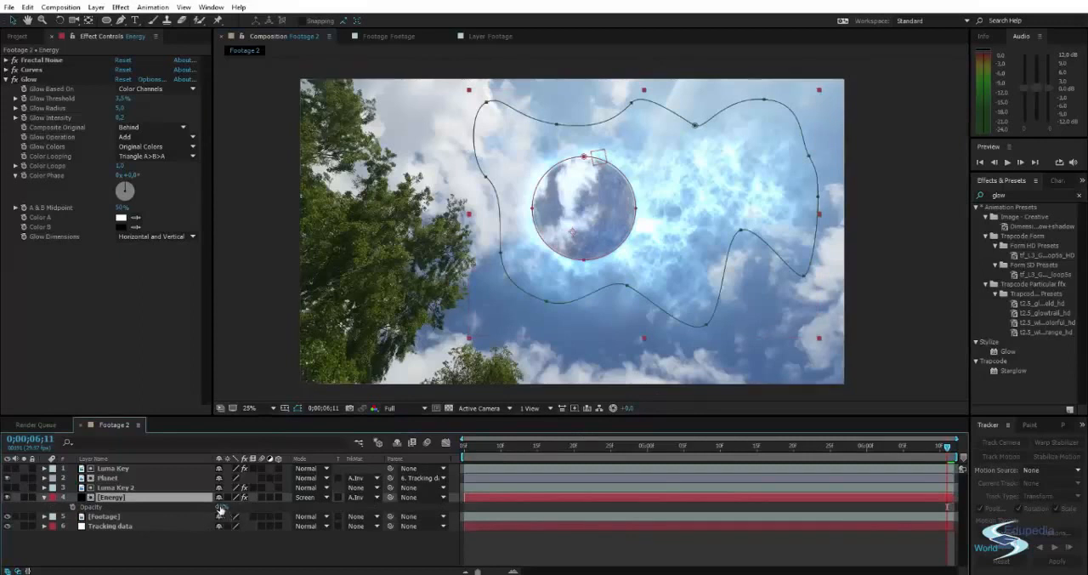
drag(219, 506, 211, 508)
click(903, 272)
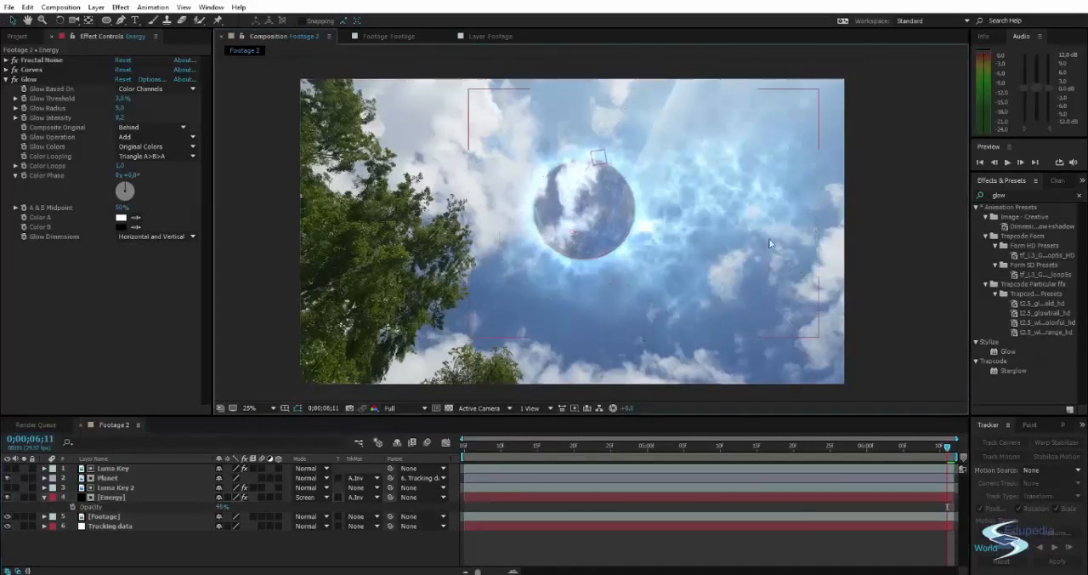
scroll(689, 229, up, 1)
Apply the Curves and Glow effects to the Planet layer and raise its RGB curve's midtones.
click(608, 223)
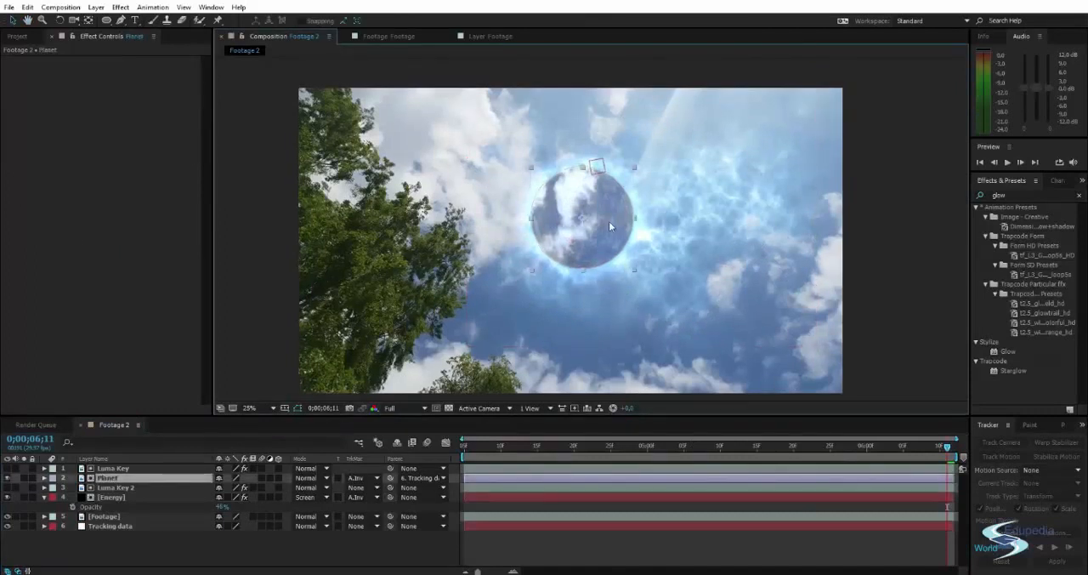
click(1018, 195)
text(curves)
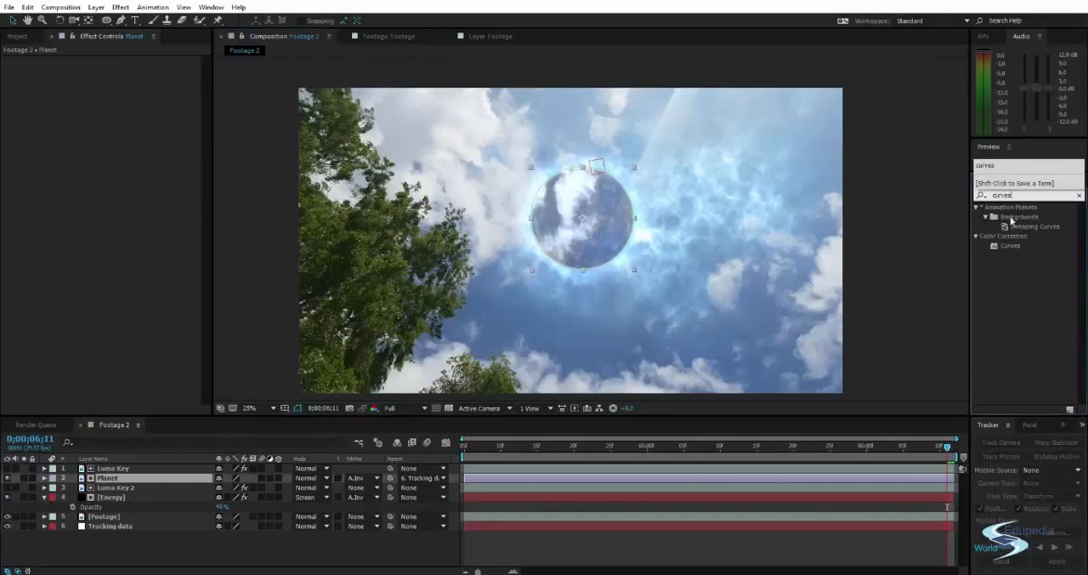
drag(1009, 246, 170, 165)
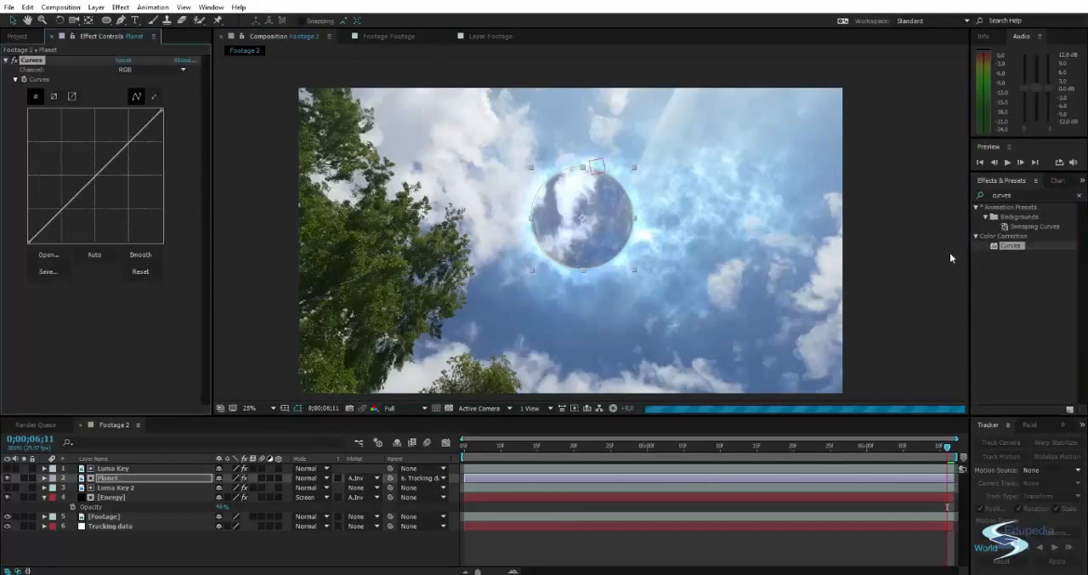
click(1014, 196)
text(glow)
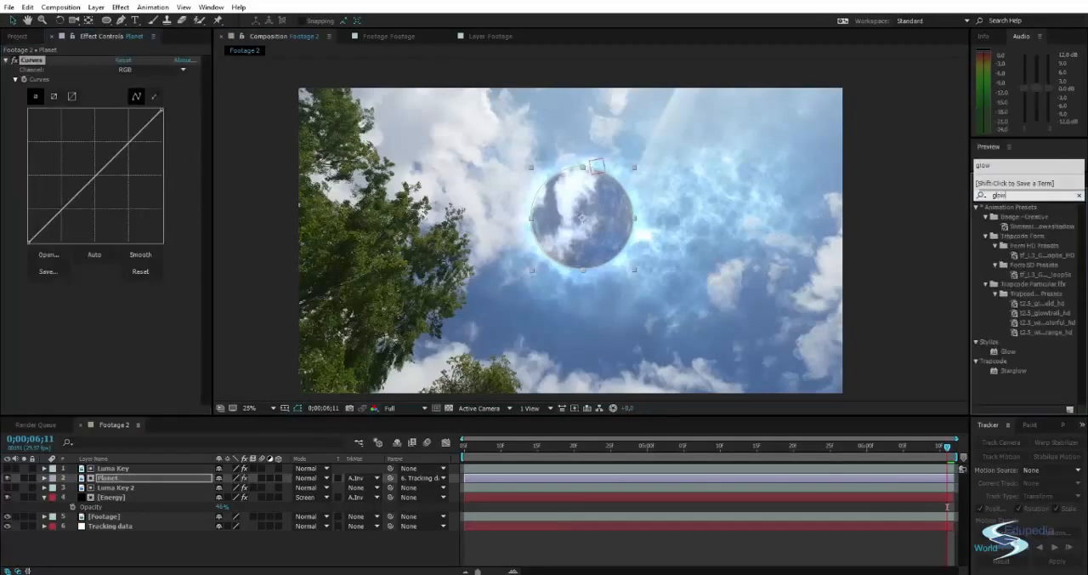
drag(1008, 350, 127, 170)
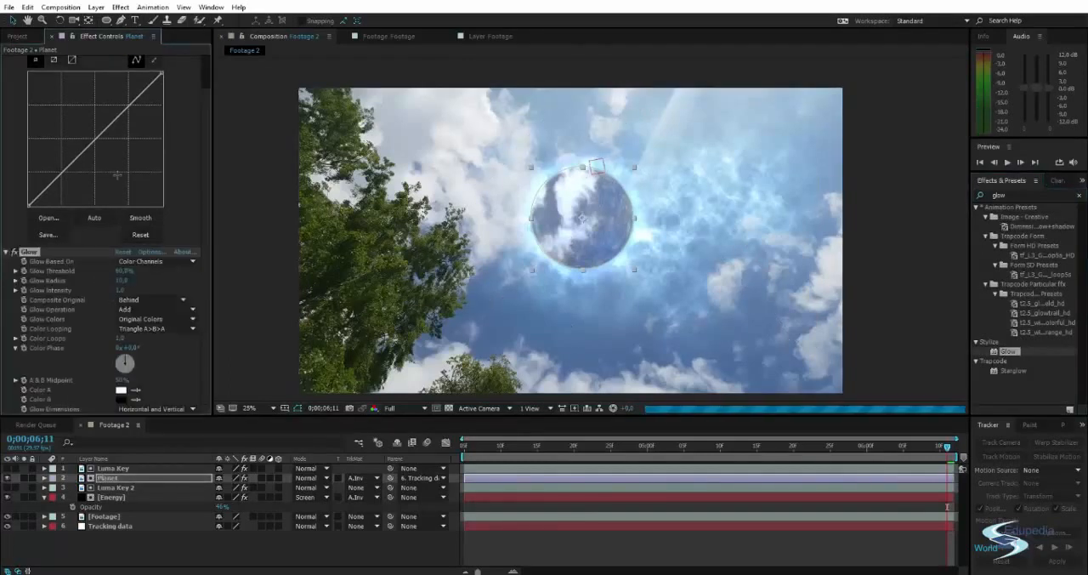
drag(100, 134, 80, 119)
Set the Planet layer's Glow Threshold to 7%, Glow Radius to 6 and Glow Intensity to 0.08.
click(15, 253)
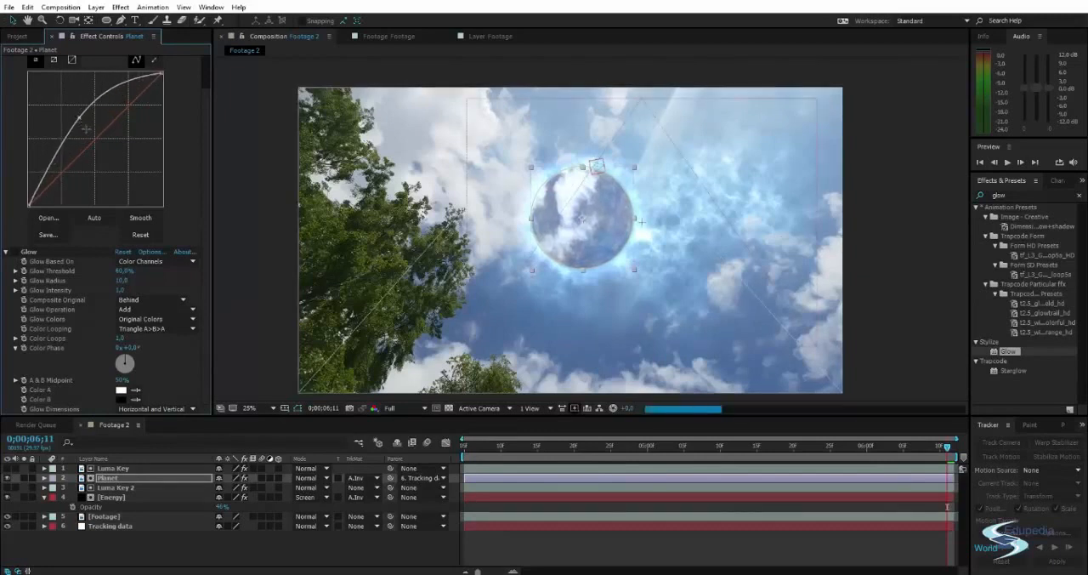
drag(119, 270, 56, 276)
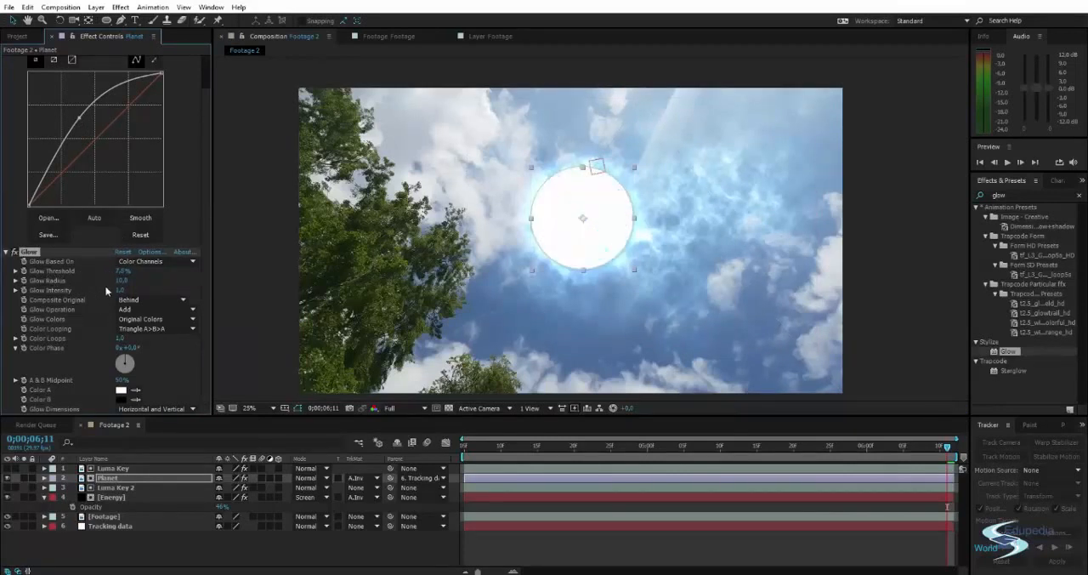
drag(118, 291, 72, 296)
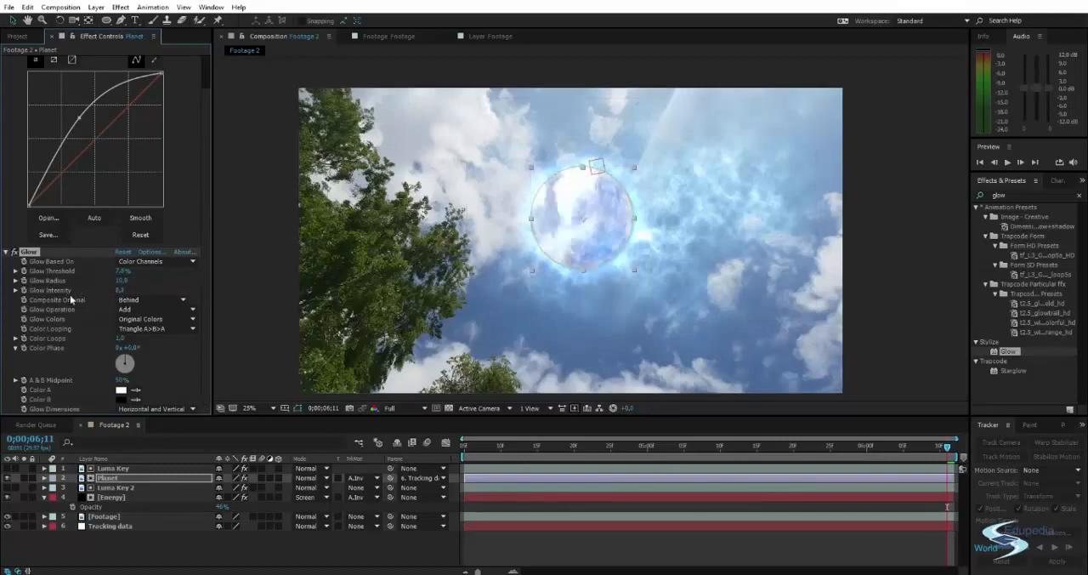
drag(121, 280, 93, 280)
click(120, 291)
text(0,08)
key(Return)
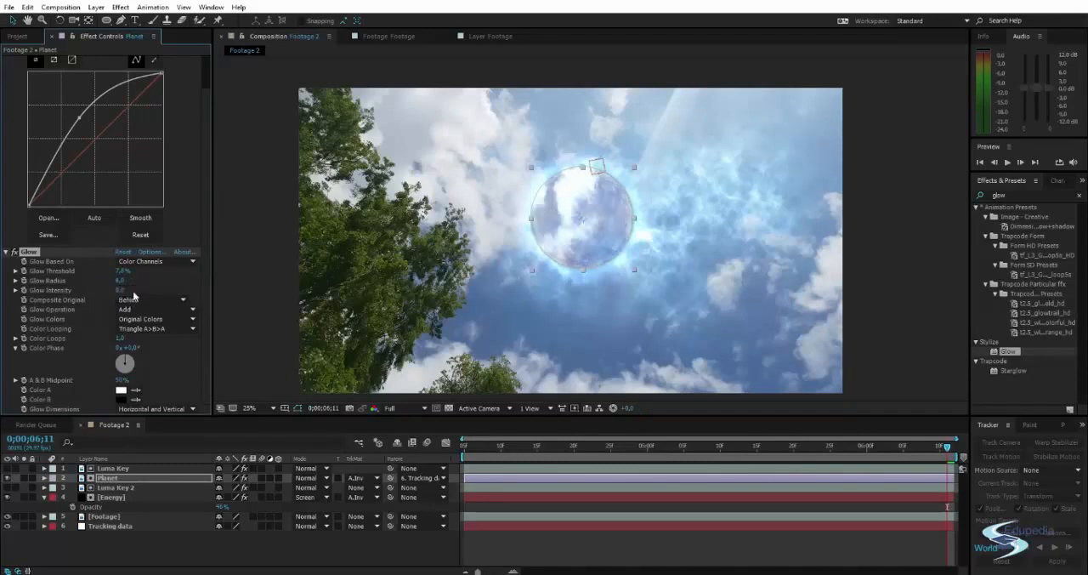
click(890, 187)
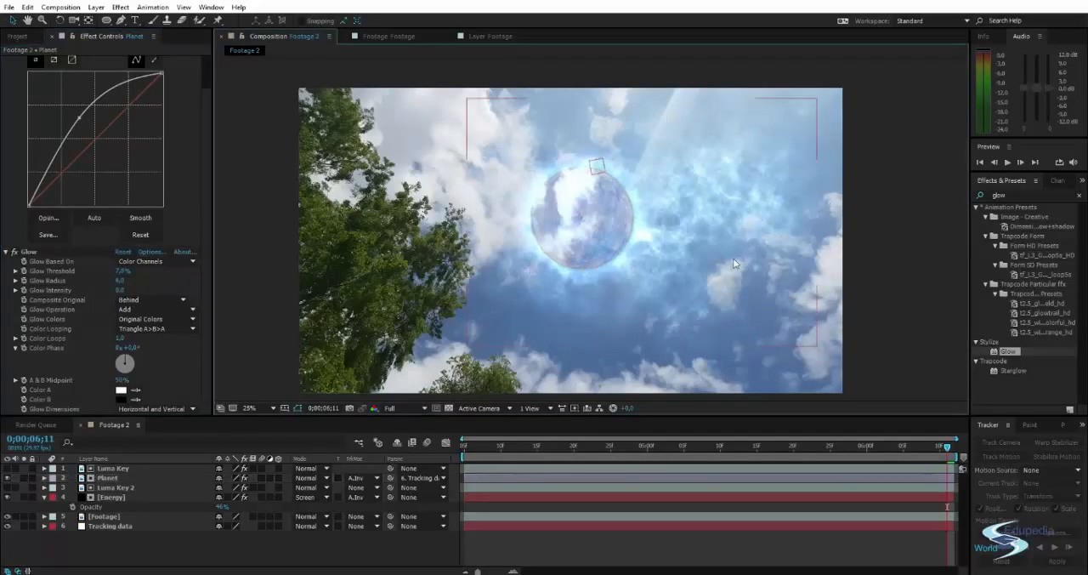
drag(745, 252, 772, 250)
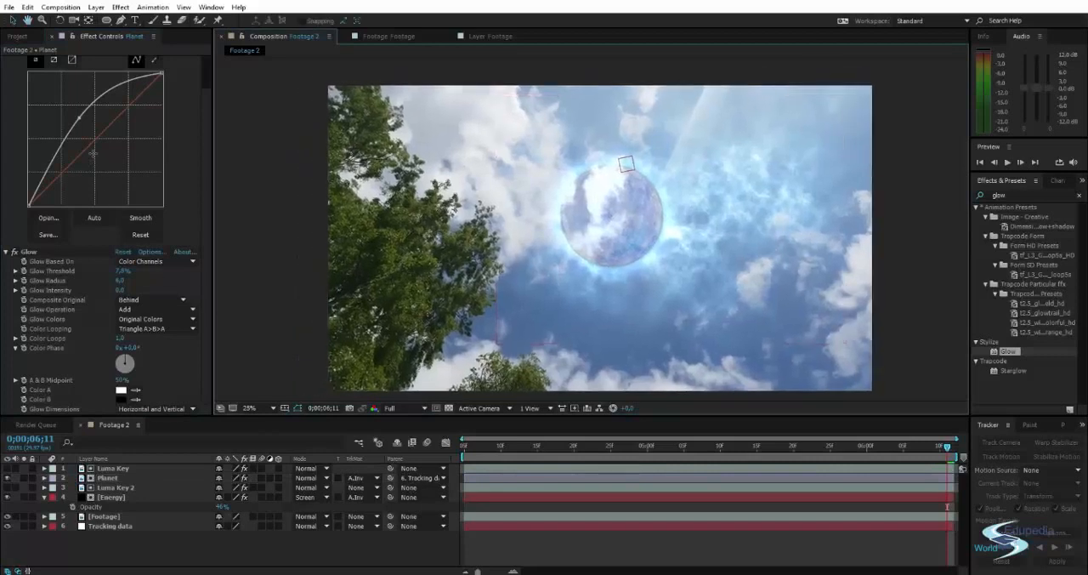
Lower the midtone point of the Planet layer's RGB curve for a gentler brightening, and select the Planet layer.
drag(78, 117, 85, 130)
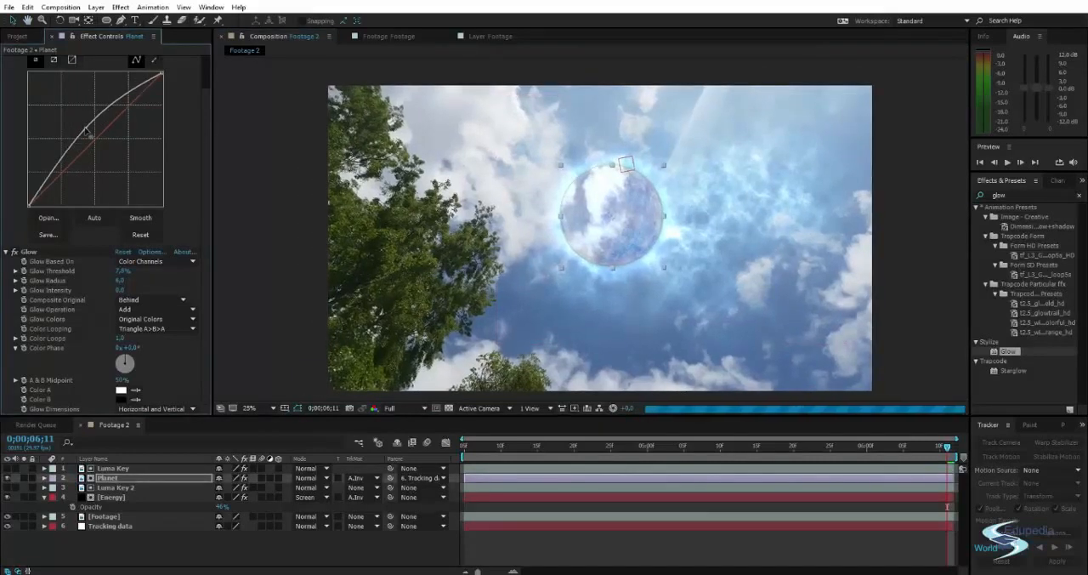
click(240, 168)
drag(389, 178, 392, 171)
click(107, 478)
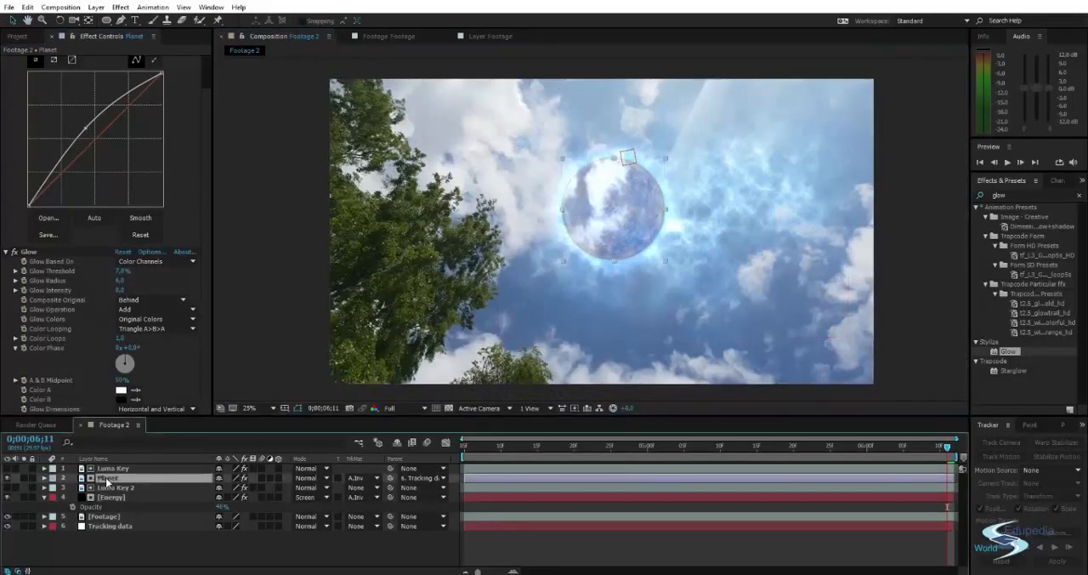
Lower the opacity of the Planet layer's Outer Glow style to 61% and preview the composite at the start of the footage.
click(45, 478)
scroll(121, 505, down, 3)
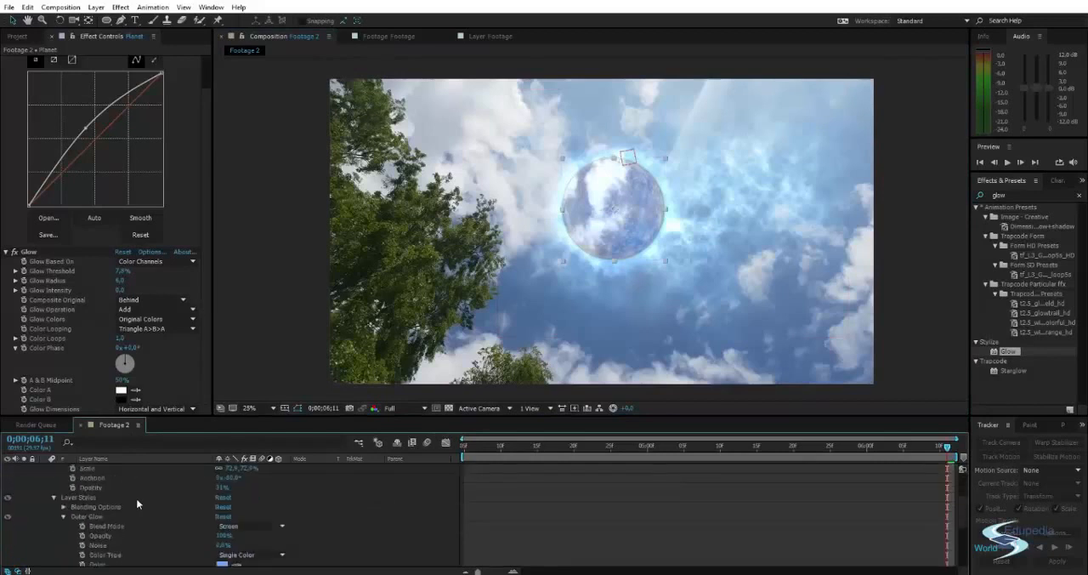
scroll(191, 496, down, 2)
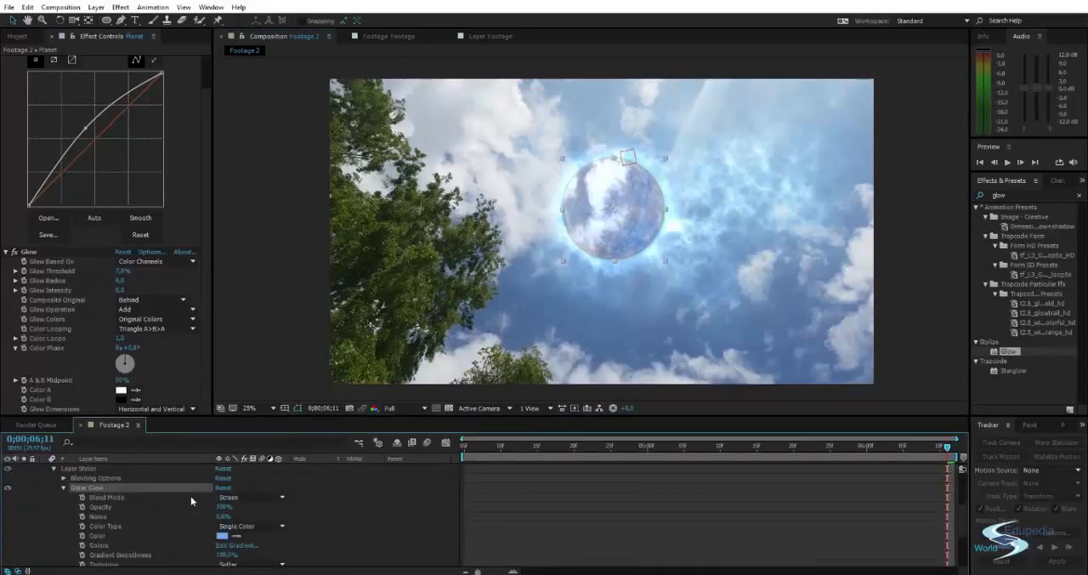
drag(219, 481, 196, 483)
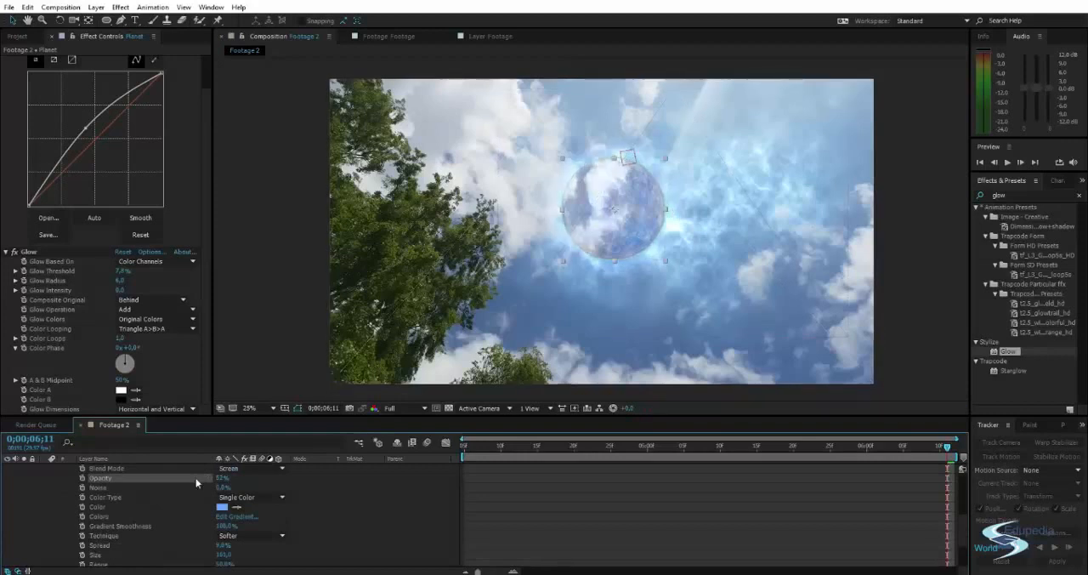
drag(219, 479, 223, 478)
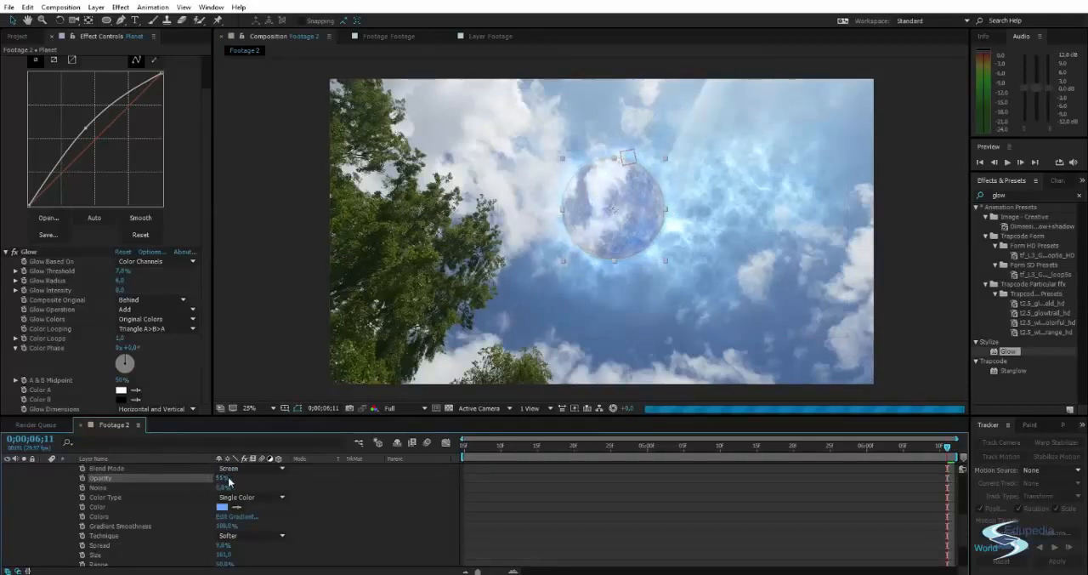
click(248, 318)
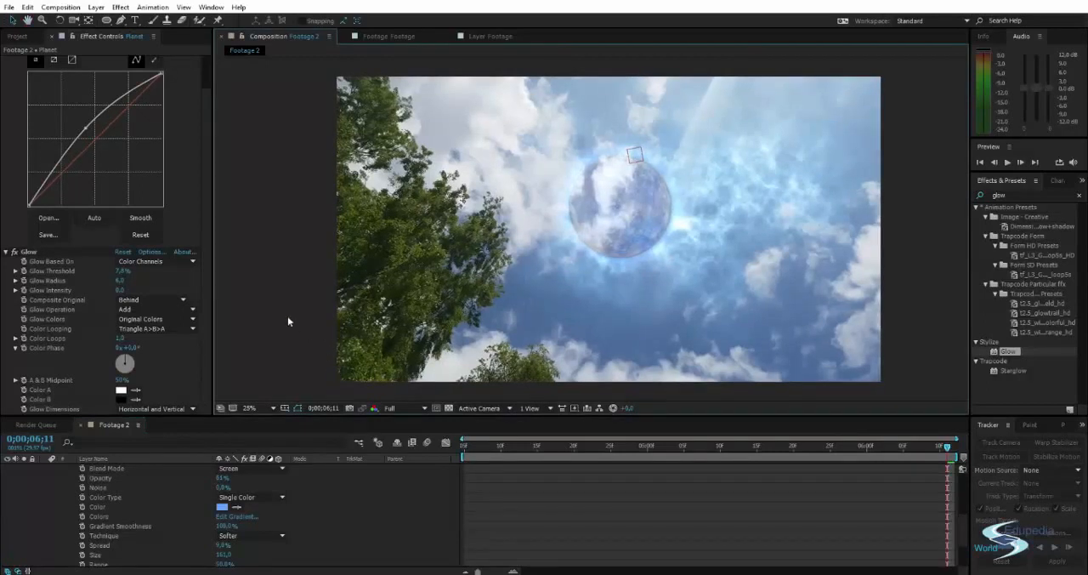
key(space)
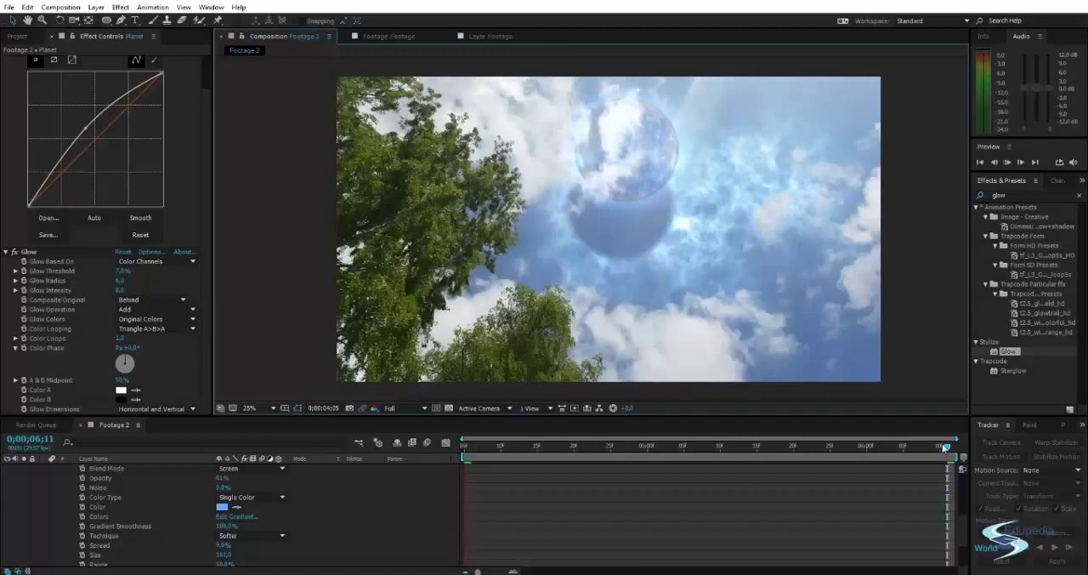
key(space)
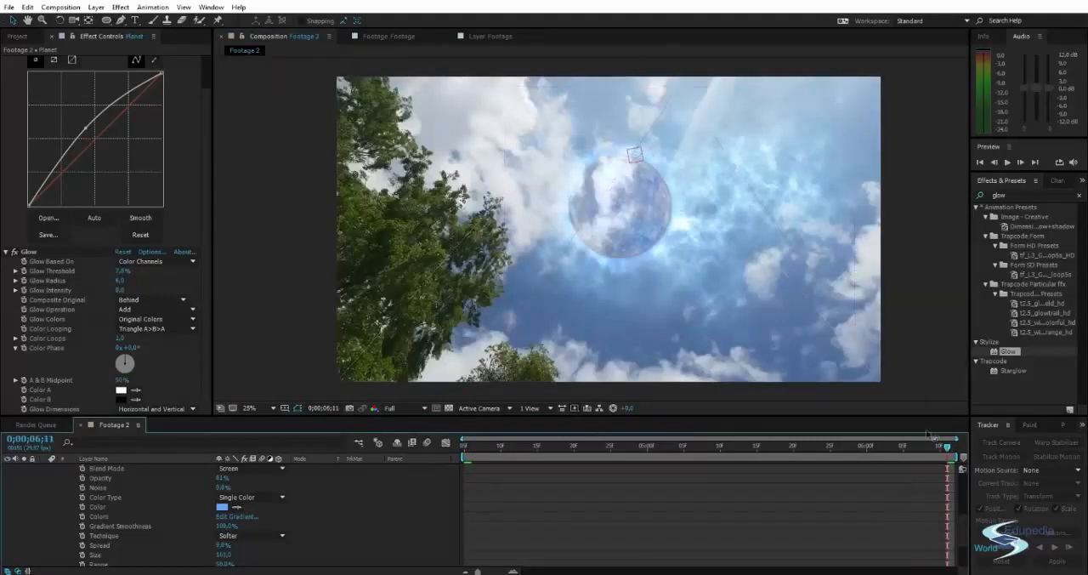
Collapse the Planet layer's properties and parent the Energy layer to the Tracking data layer.
scroll(115, 510, up, 6)
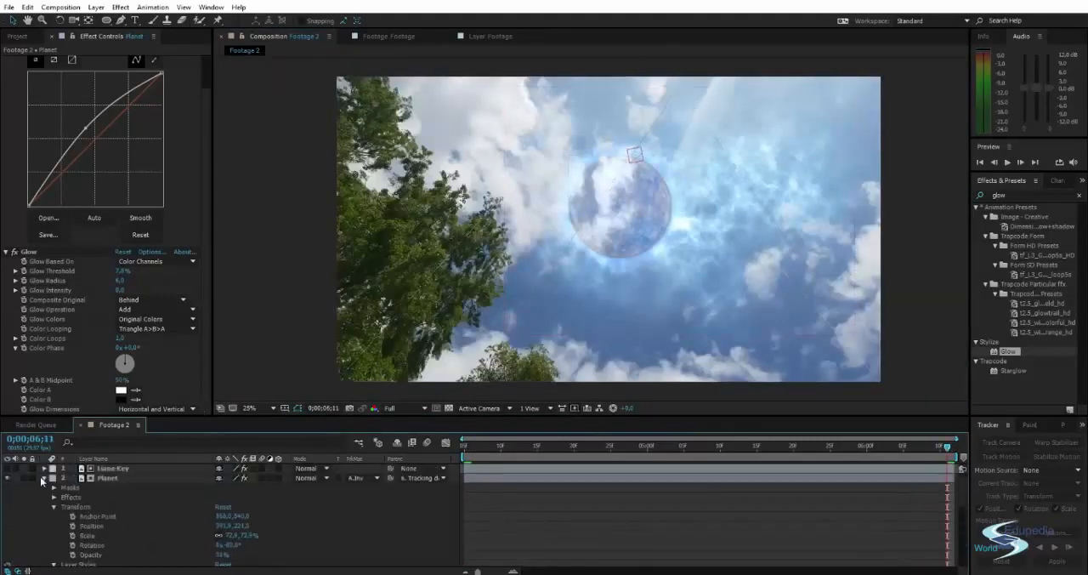
click(44, 479)
click(116, 490)
click(116, 498)
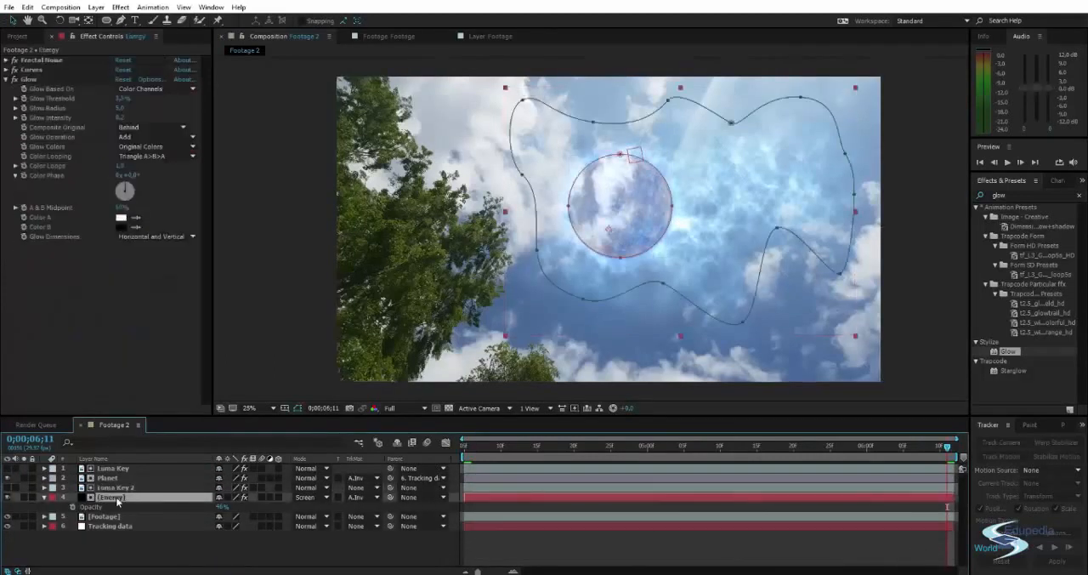
drag(391, 497, 115, 528)
click(150, 550)
Preview the composition and check at later frames that the energy effect follows the tracked planet.
key(space)
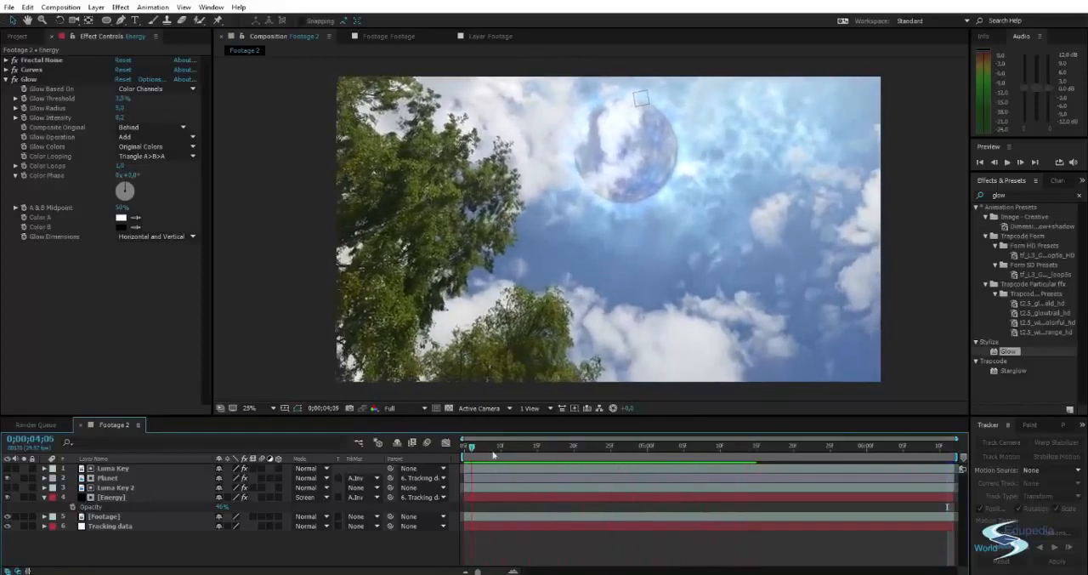
click(779, 446)
click(869, 445)
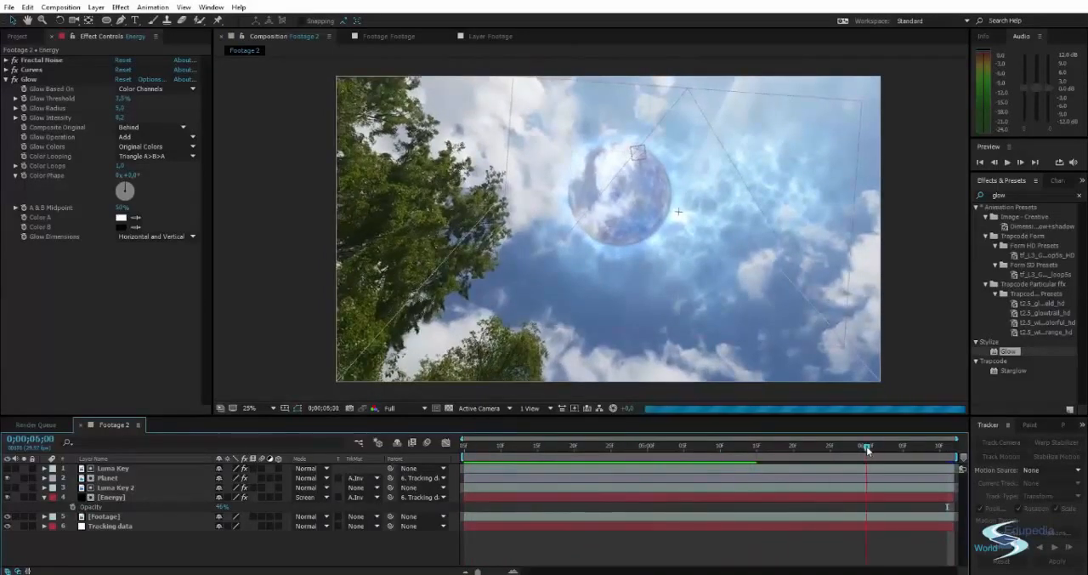